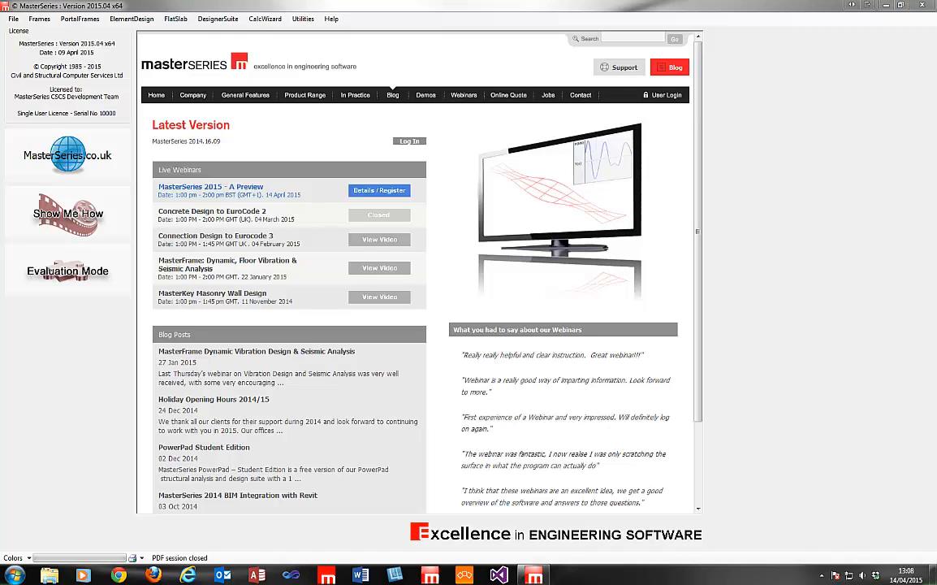
# Bring the Job No 5672 MasterSeries folder window into view and widen its Type column.
pyautogui.moveTo(0, 455); pyautogui.dragTo(601, 99)
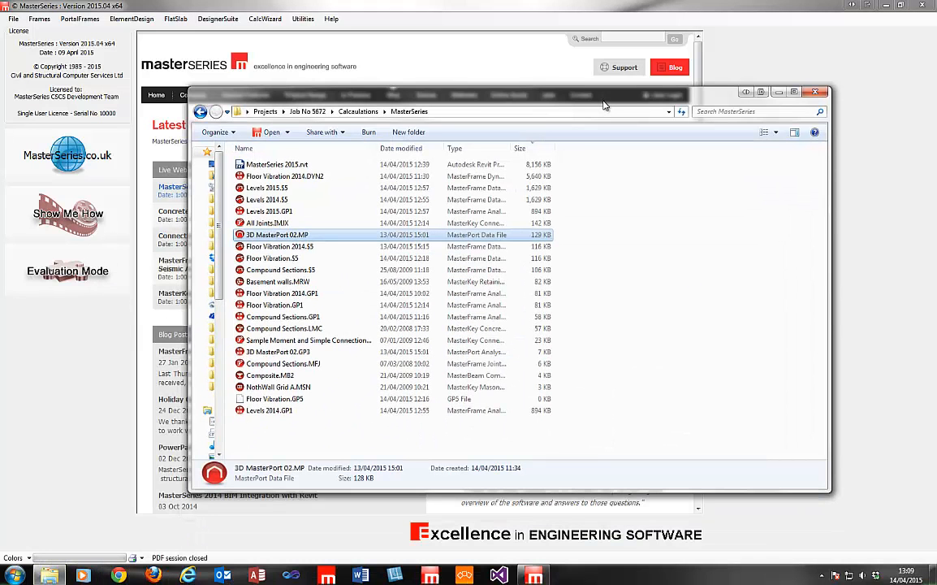
pyautogui.click(566, 4)
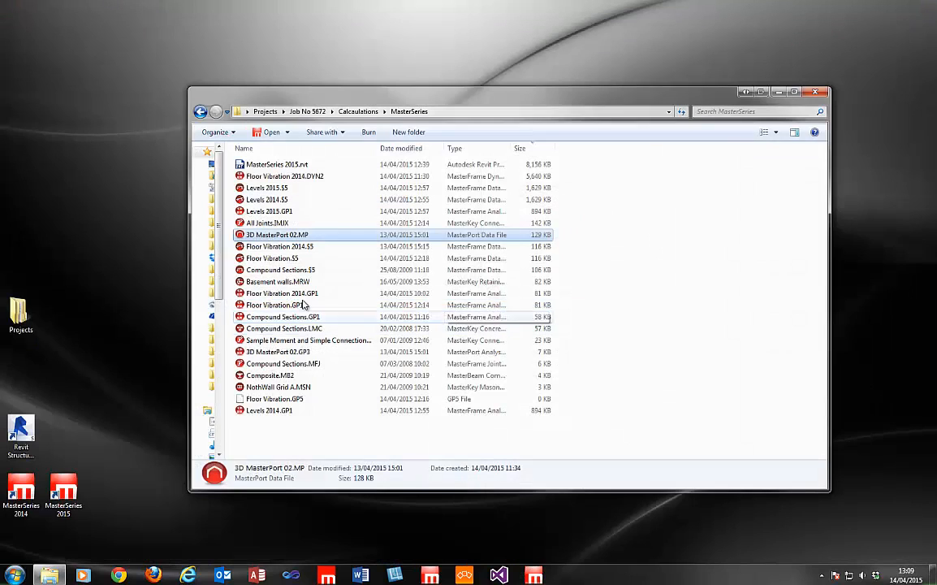
pyautogui.moveTo(273, 95); pyautogui.dragTo(177, 82)
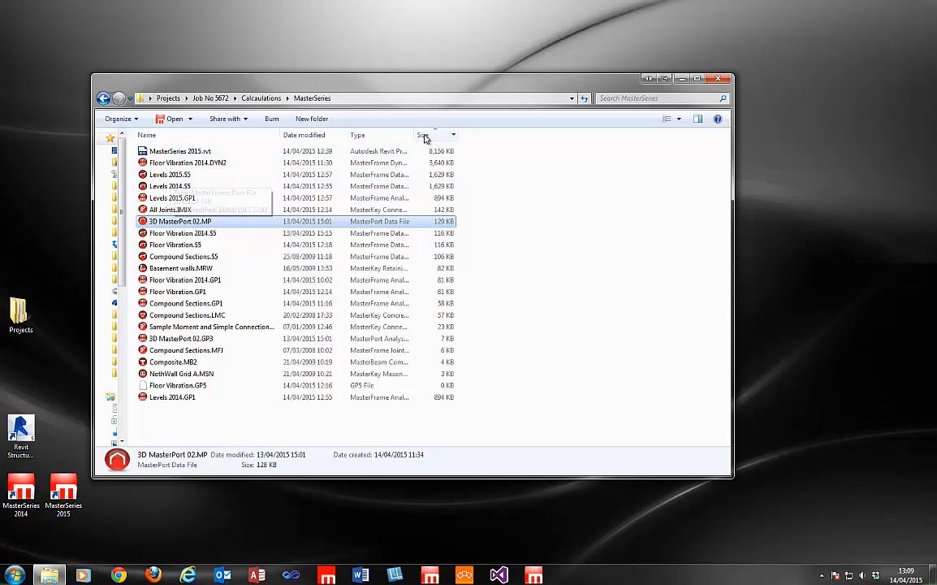
pyautogui.moveTo(419, 131); pyautogui.dragTo(494, 130)
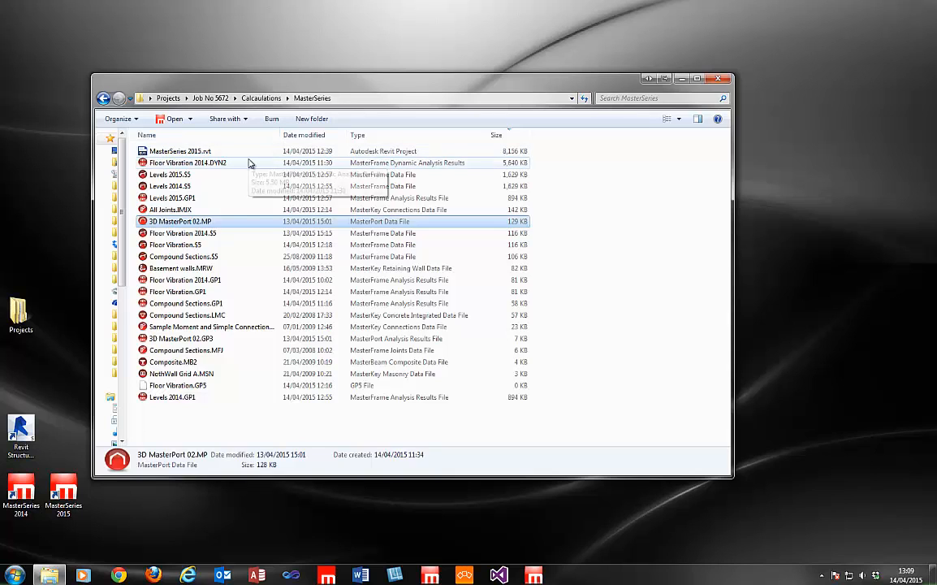
# Sort the files by name, check each Compound Sections file, and open Compound Sections.GP1.
pyautogui.click(224, 281)
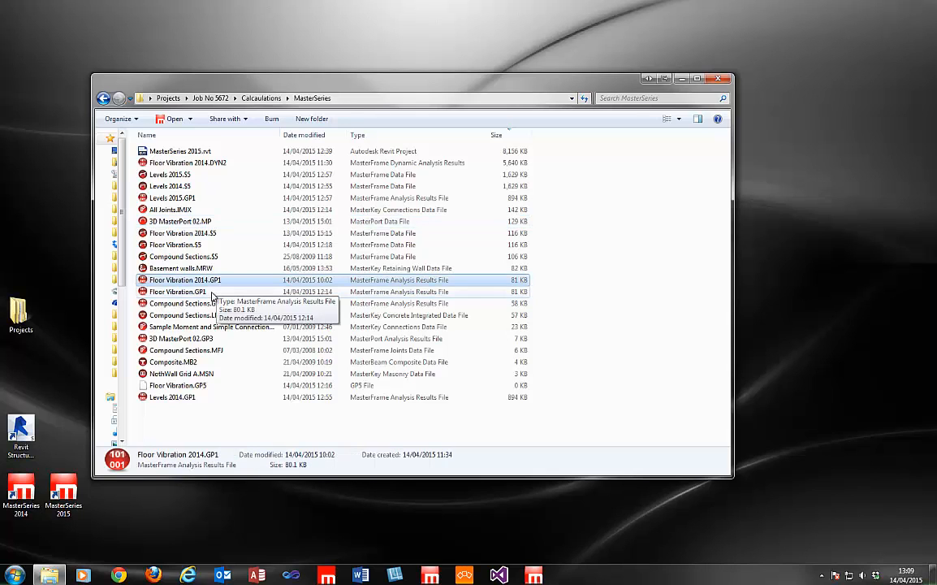
pyautogui.click(203, 135)
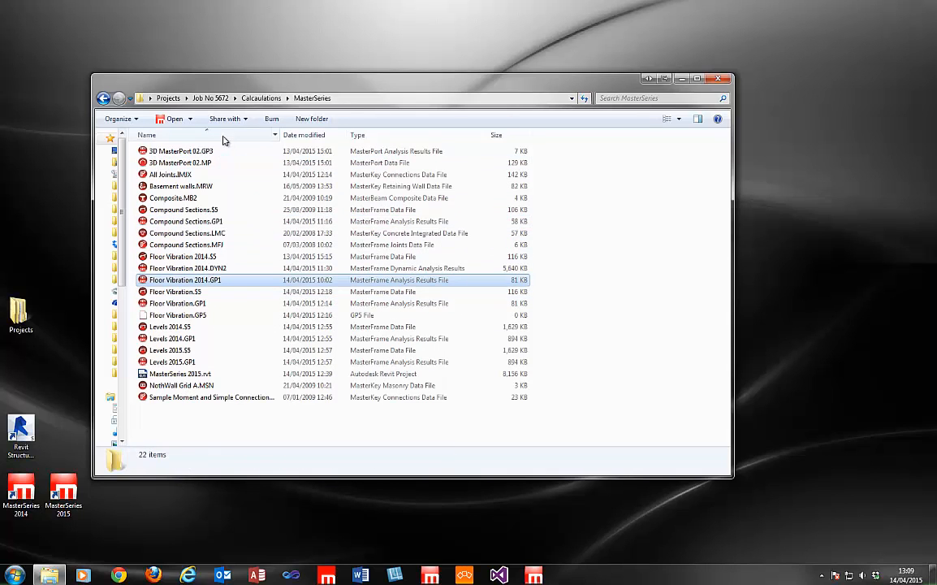
pyautogui.click(199, 210)
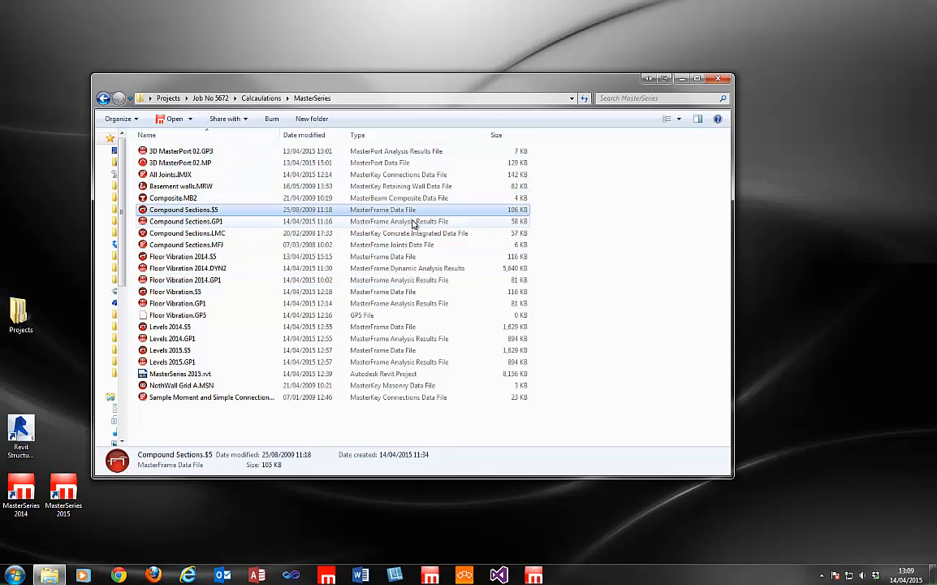
pyautogui.click(209, 222)
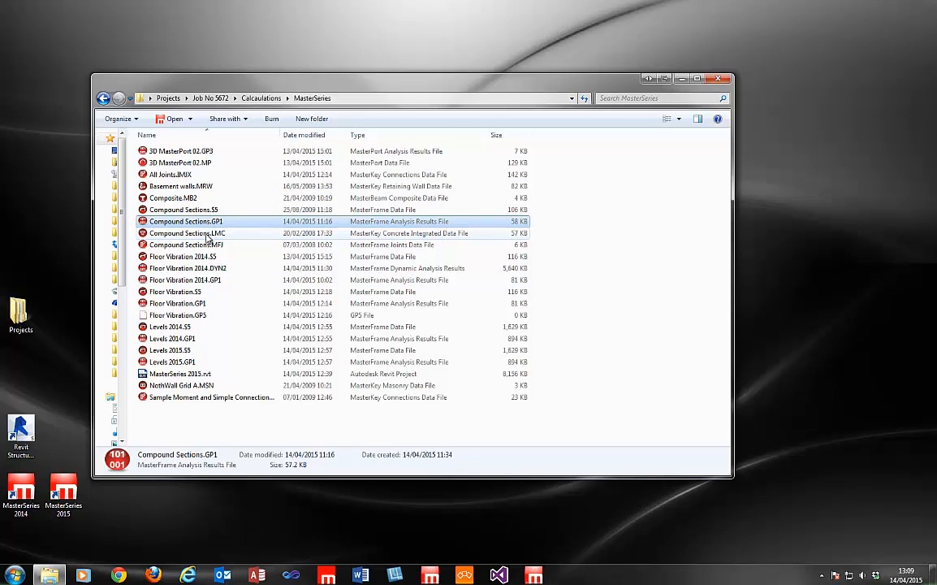
pyautogui.click(207, 235)
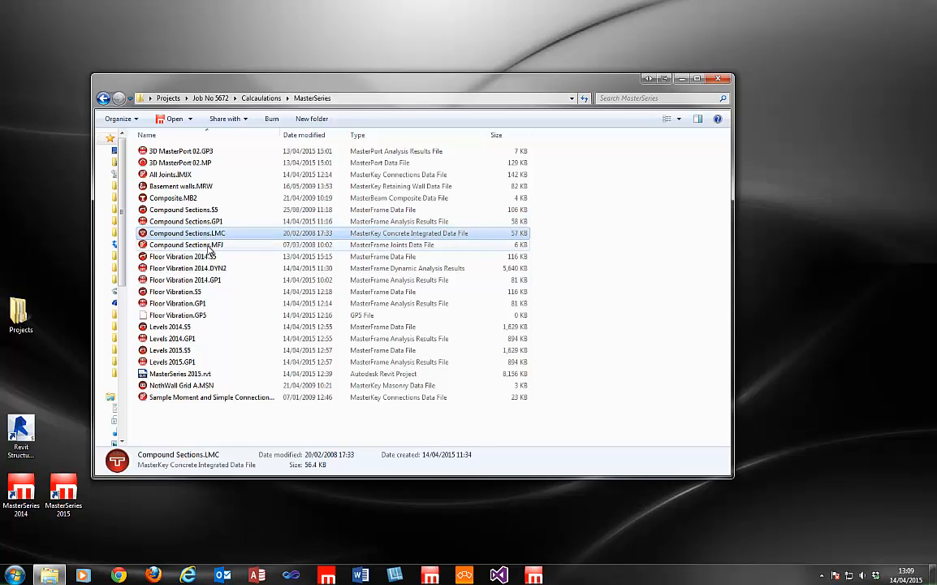
pyautogui.click(208, 246)
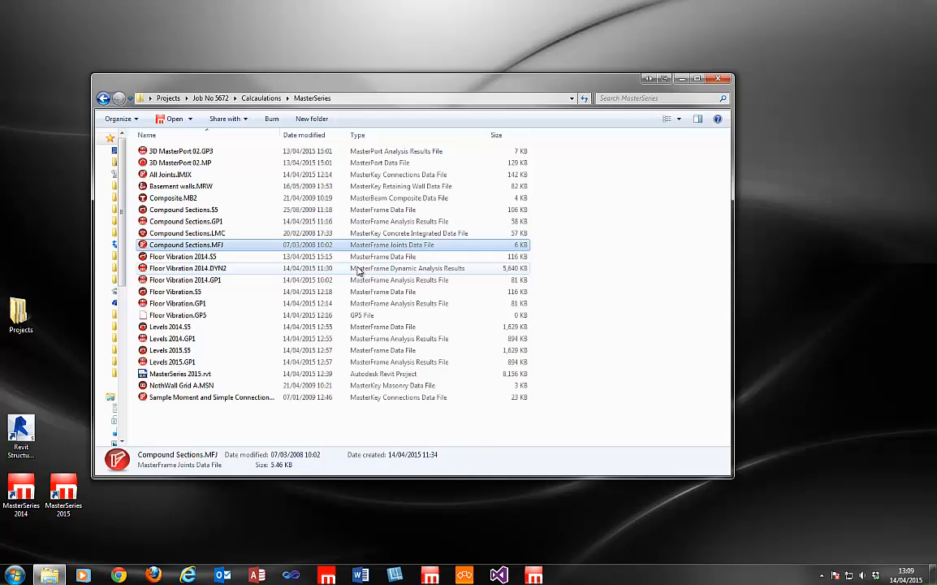
pyautogui.click(240, 209)
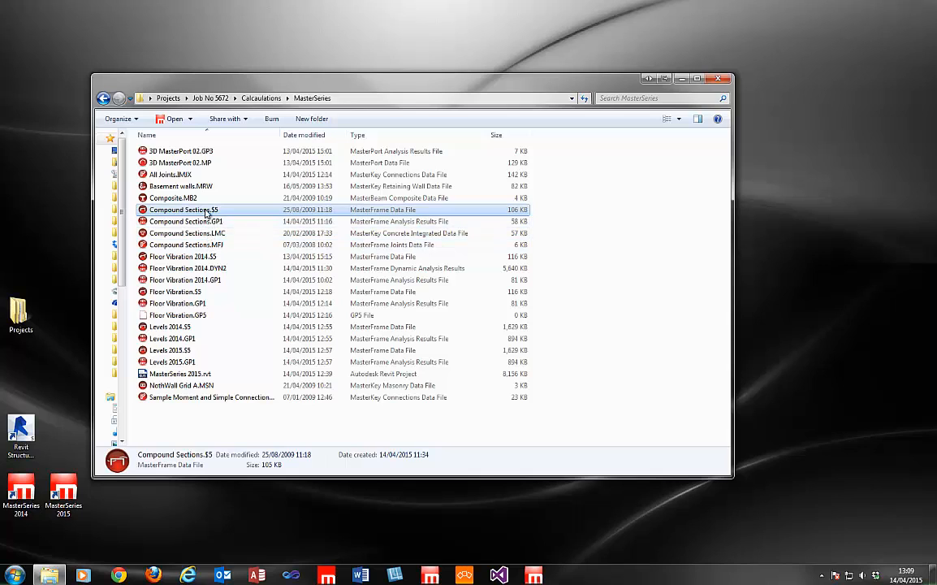
pyautogui.click(207, 223)
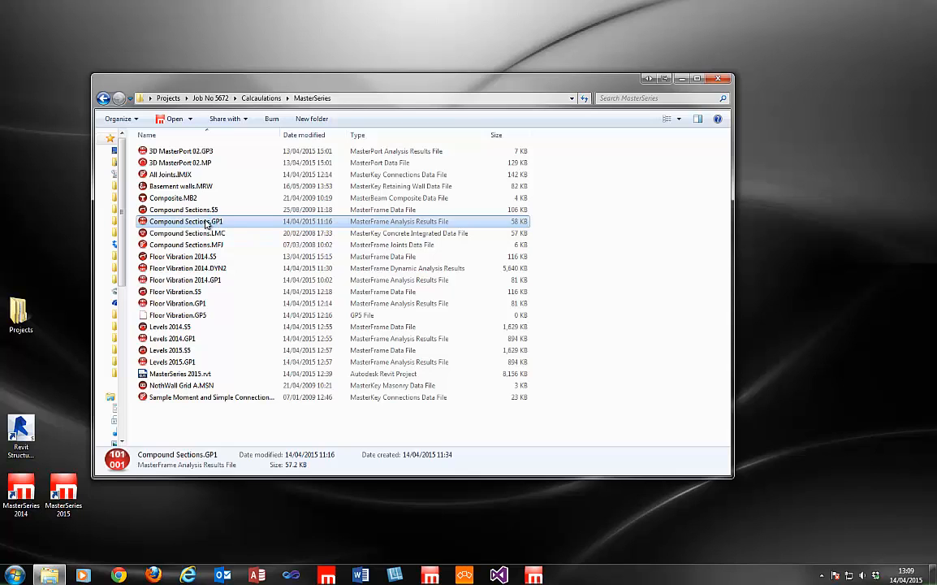
pyautogui.doubleClick(207, 223)
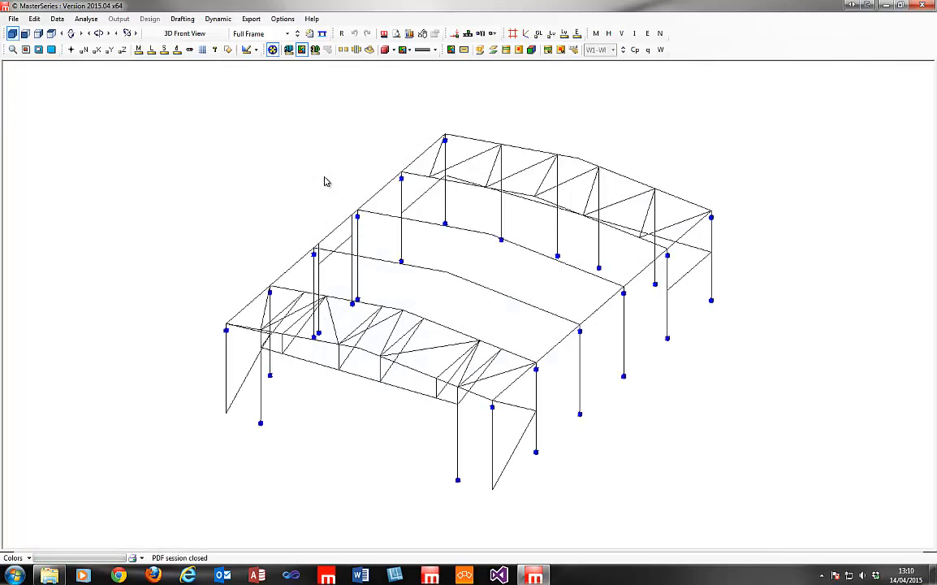
# Orbit the Compound Sections 3D frame model to view it from a new angle.
pyautogui.moveTo(640, 297); pyautogui.dragTo(475, 257)
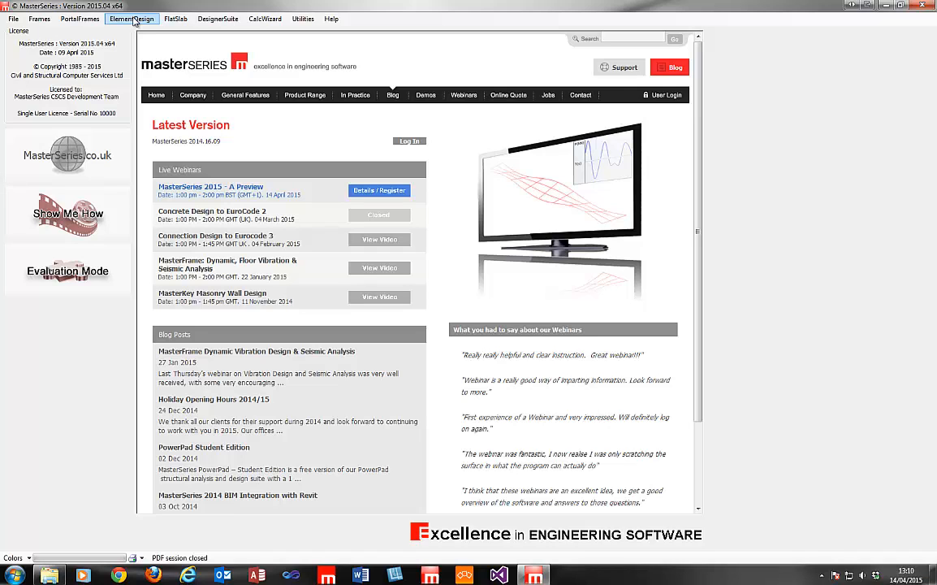
# Launch MasterKey: Connections from the ElementDesign module list.
pyautogui.click(135, 21)
pyautogui.click(130, 64)
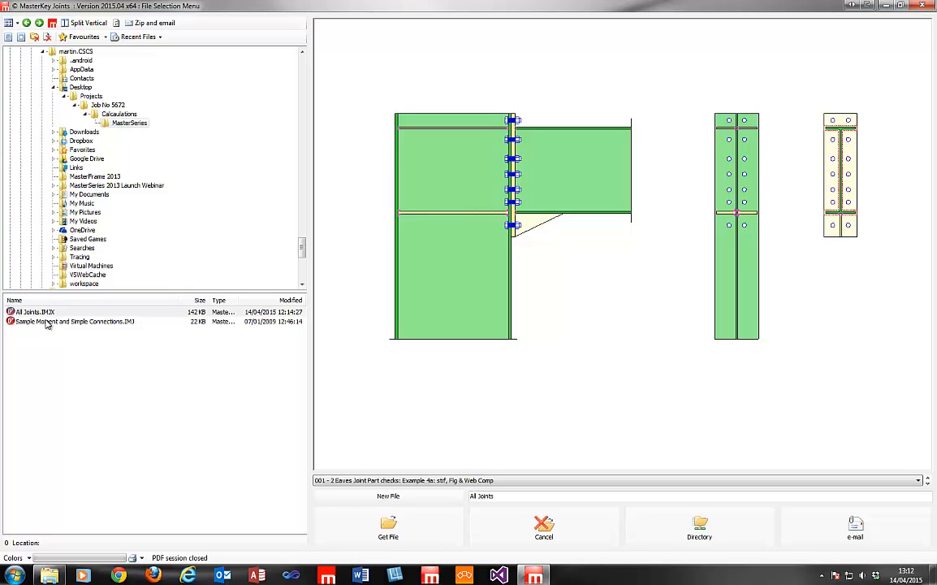
# Load Sample Moment and Simple Connections.IMJ and accept its upgrade to the IMJX format.
pyautogui.click(48, 323)
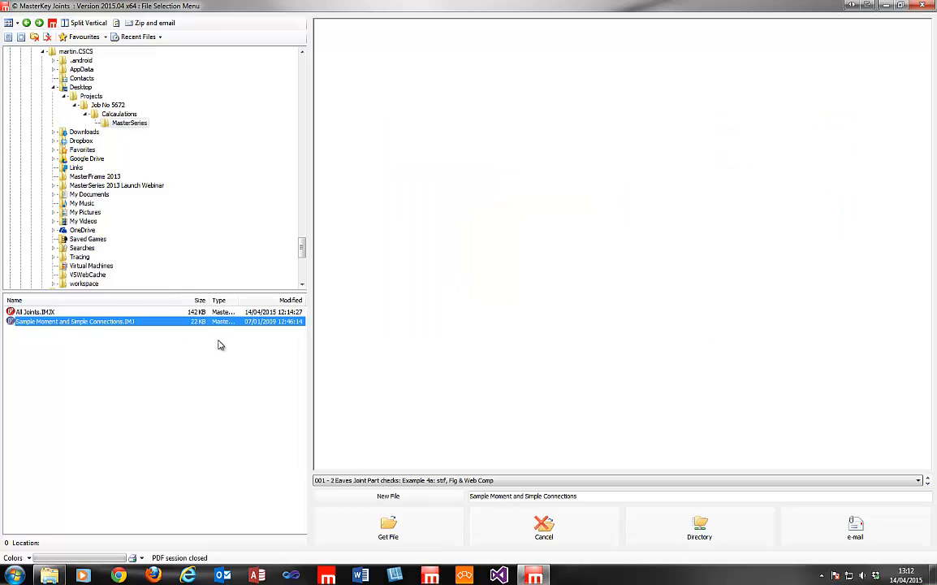
pyautogui.click(398, 529)
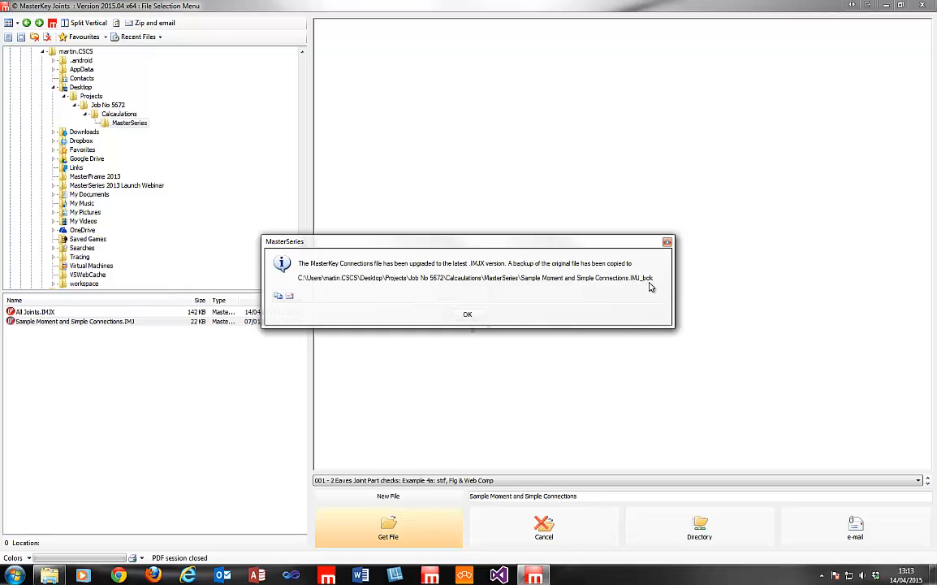
pyautogui.click(471, 317)
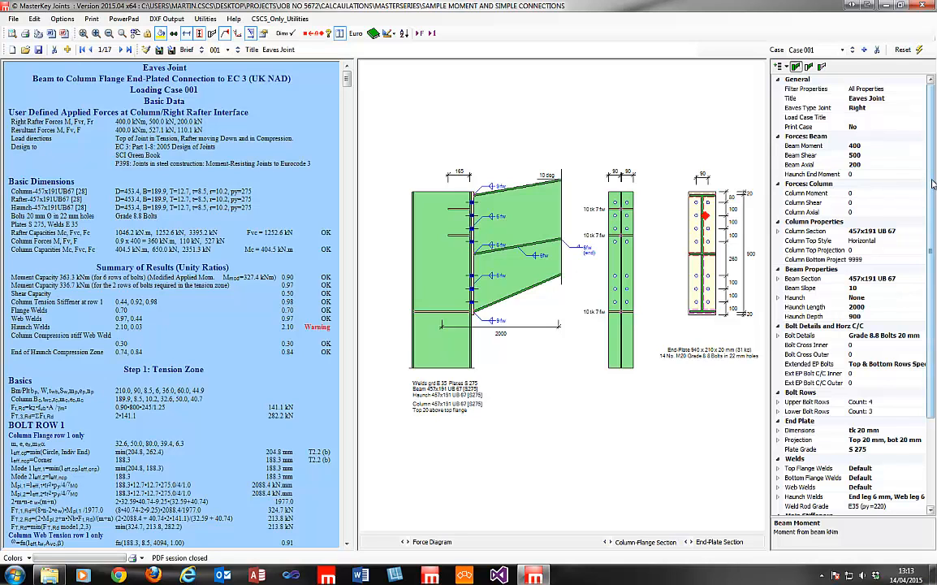
# Review the Eaves Joint properties: 457x191 UB 67 sections, Grade 8.8 20 mm bolts, 20 mm end plate.
pyautogui.moveTo(933, 186); pyautogui.dragTo(932, 123)
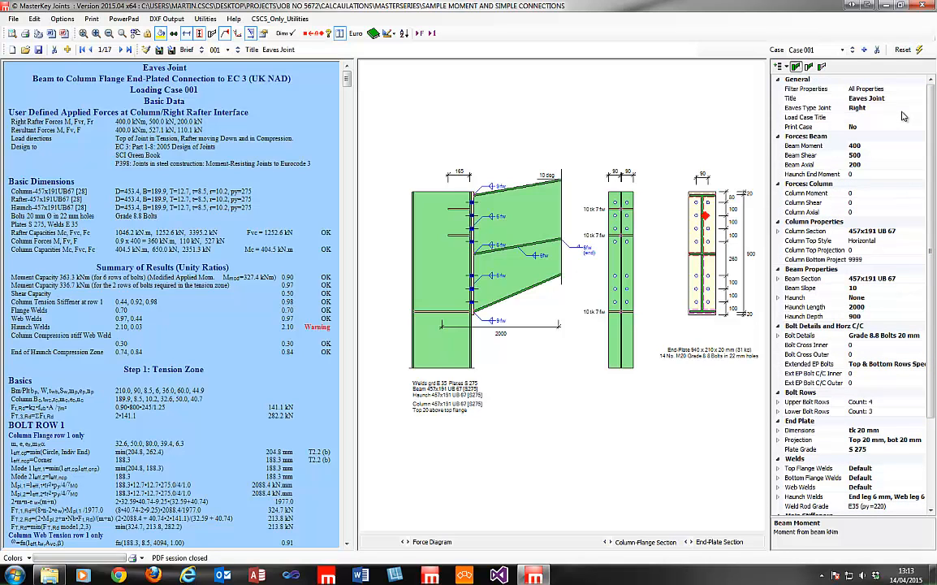
pyautogui.scroll(-2, 926, 203)
pyautogui.scroll(-2, 925, 235)
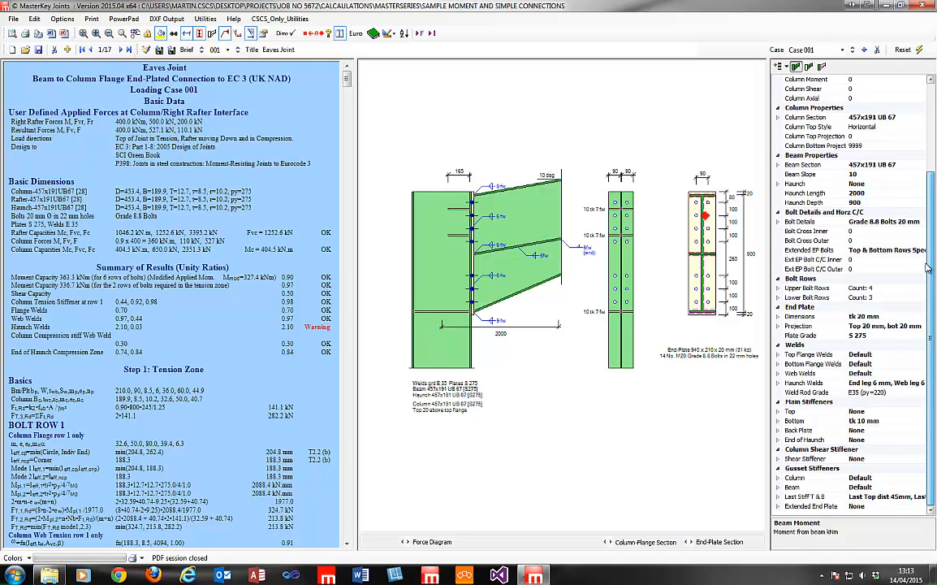
pyautogui.scroll(4, 927, 268)
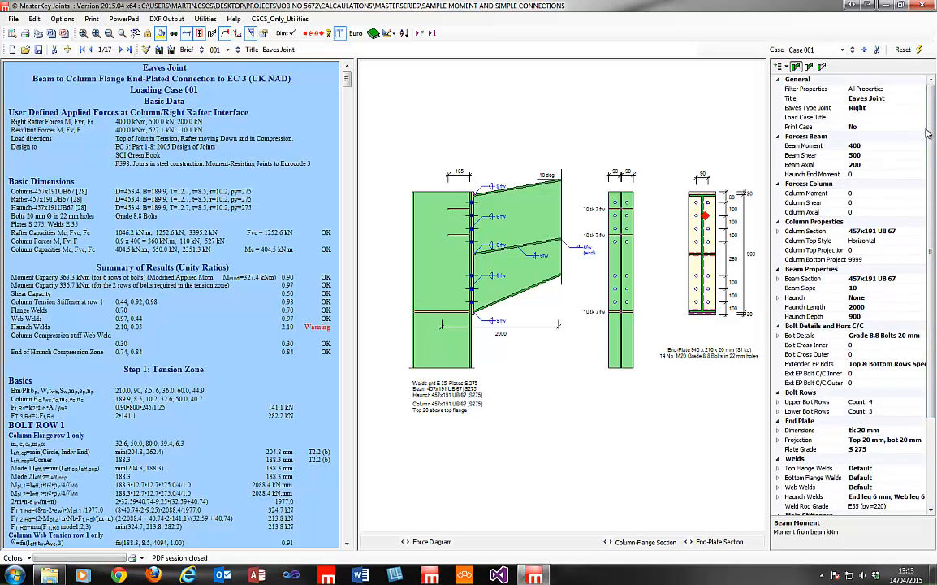
pyautogui.scroll(-4, 926, 211)
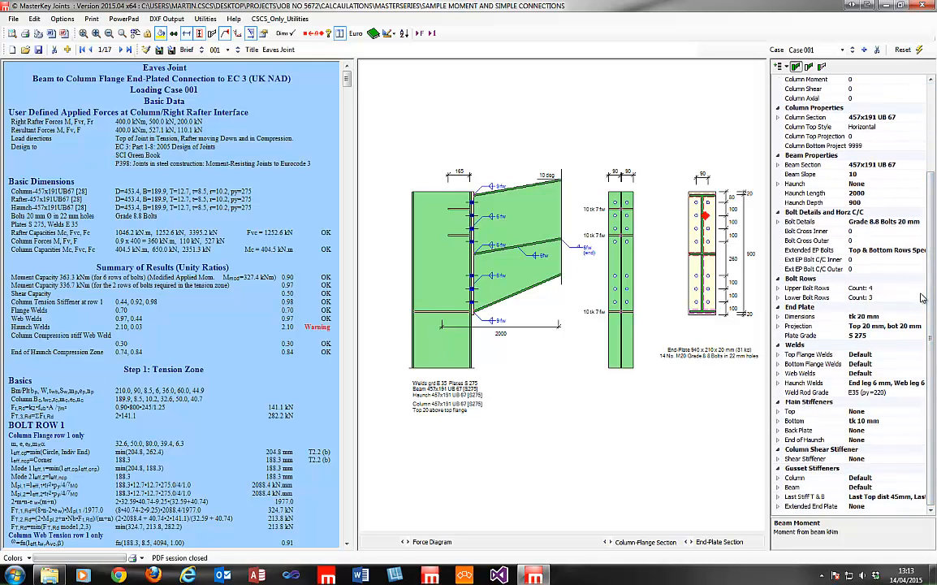
pyautogui.scroll(4, 926, 243)
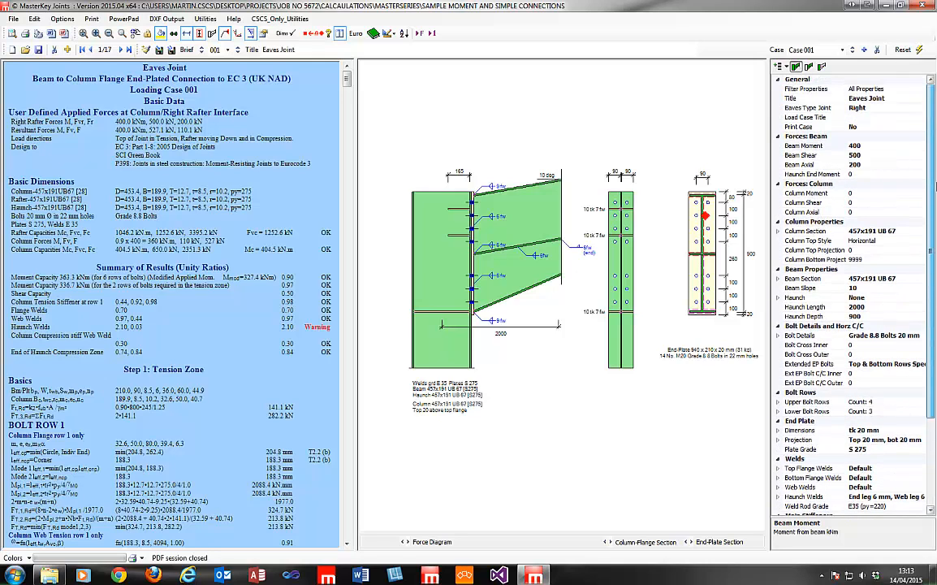
pyautogui.click(859, 119)
# Filter the Eaves Joint property list from column properties to beam properties only.
pyautogui.click(863, 109)
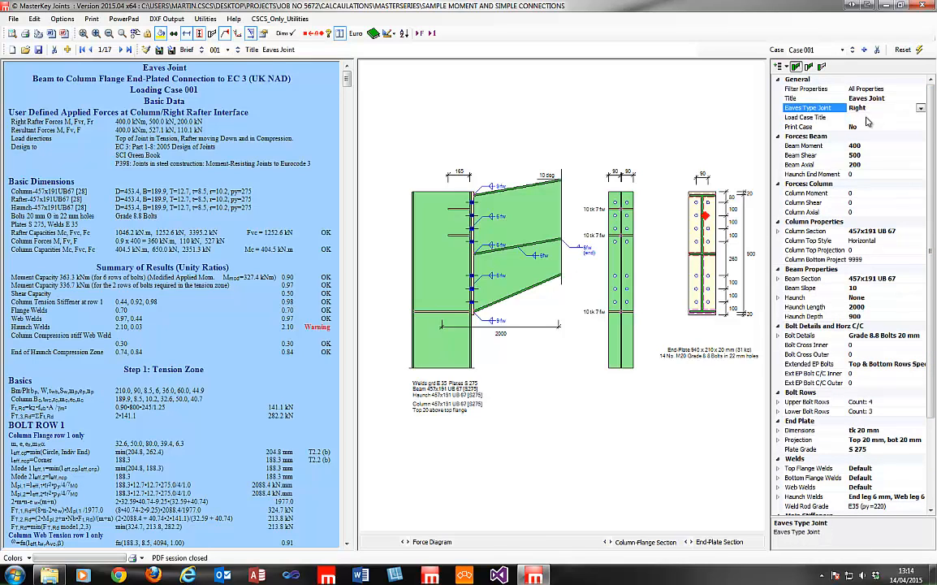
pyautogui.click(866, 118)
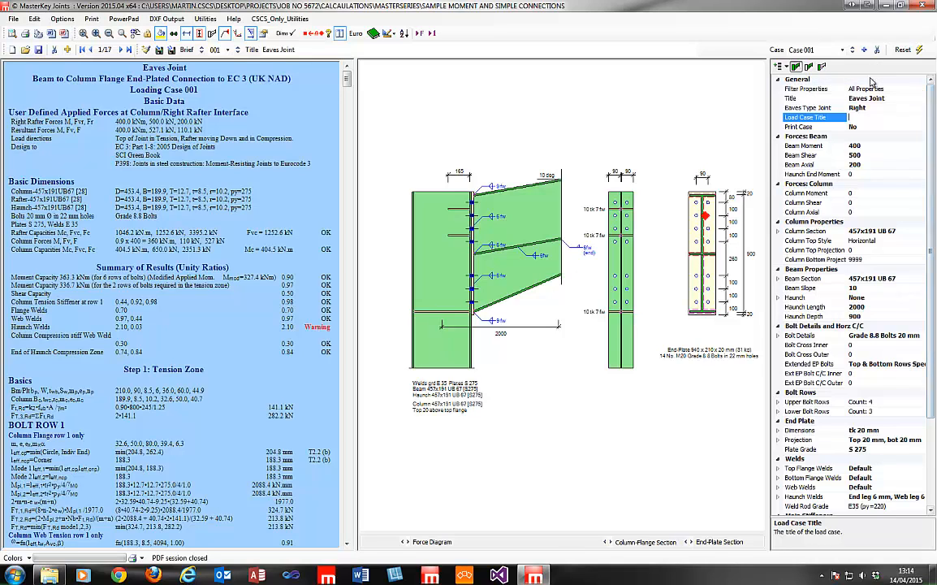
pyautogui.click(821, 68)
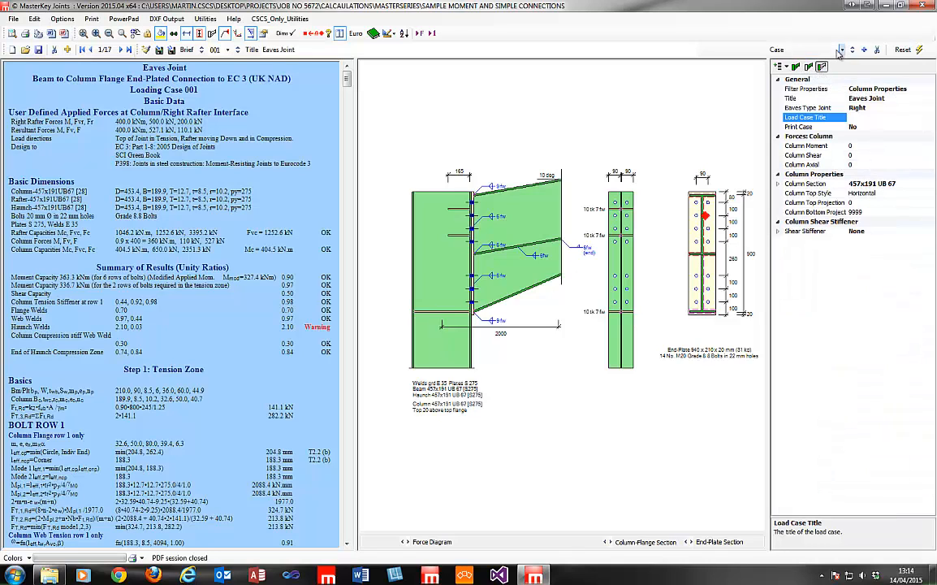
pyautogui.click(808, 67)
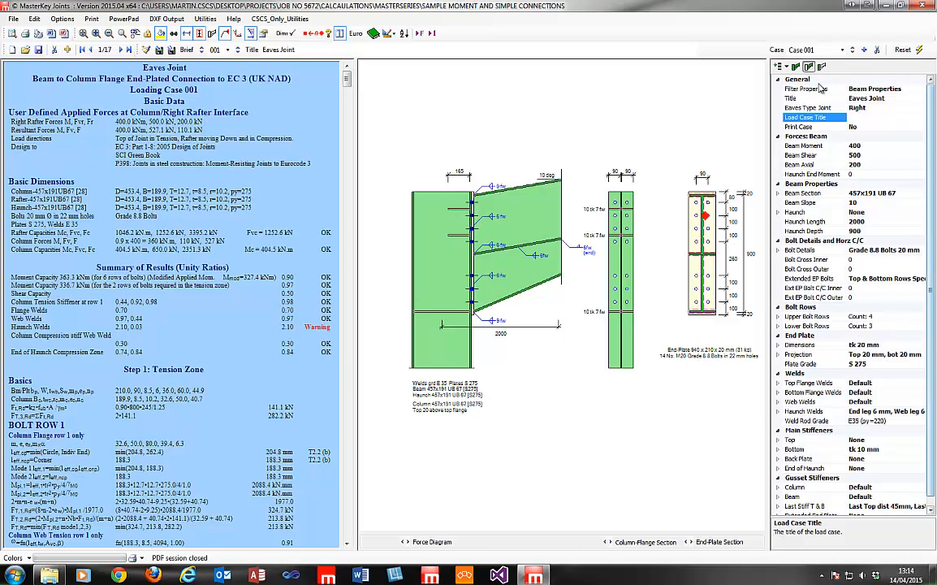
# Expand all beam property groups, then collapse everything except the category headings' contents.
pyautogui.click(784, 67)
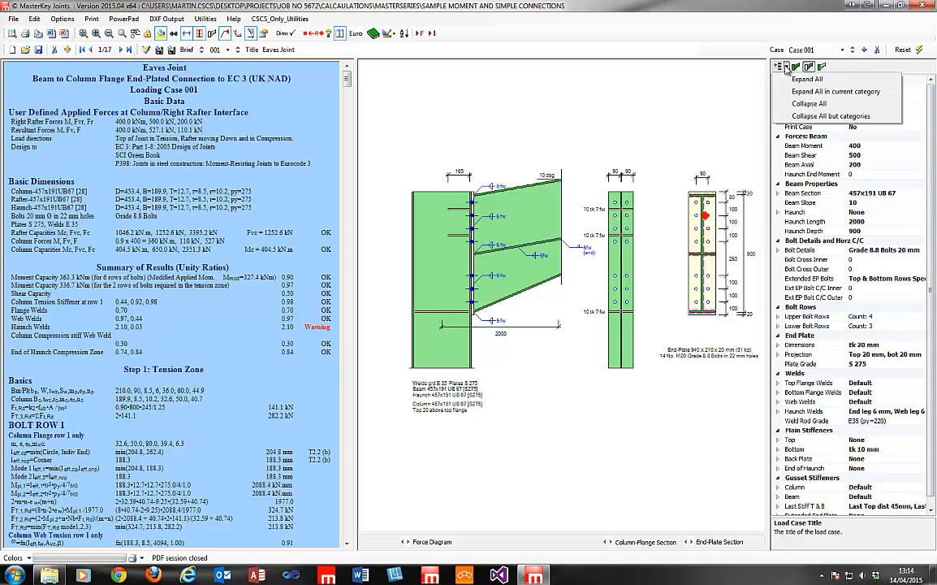
pyautogui.click(799, 104)
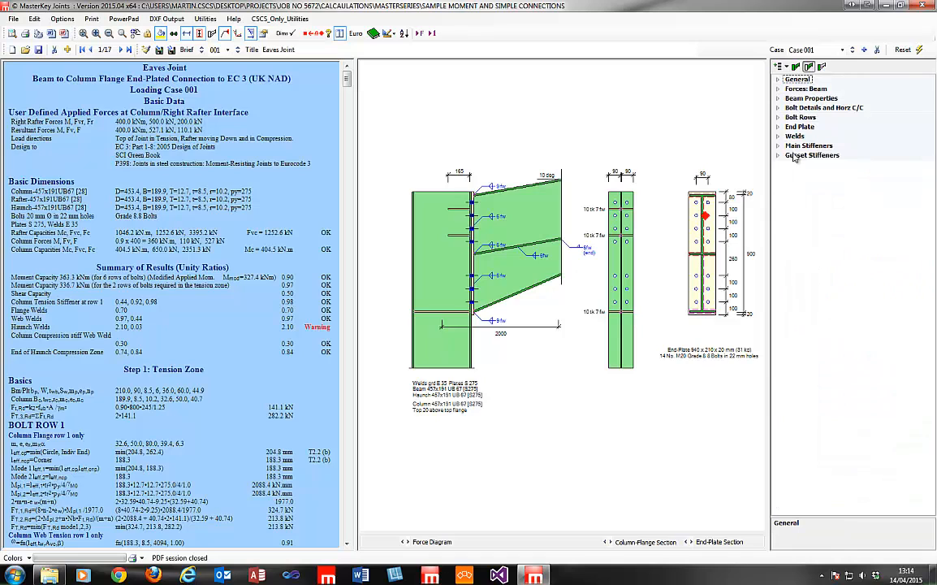
pyautogui.click(785, 67)
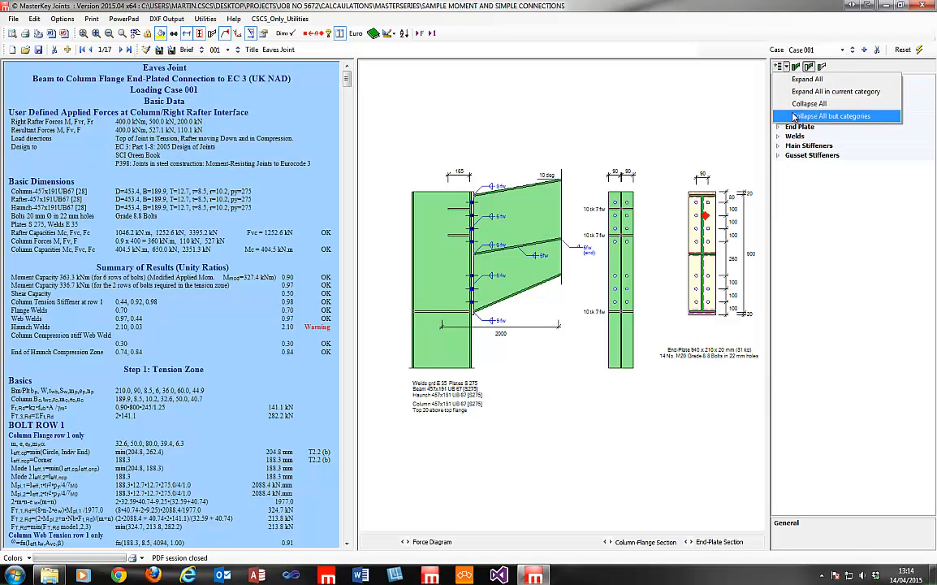
pyautogui.click(798, 92)
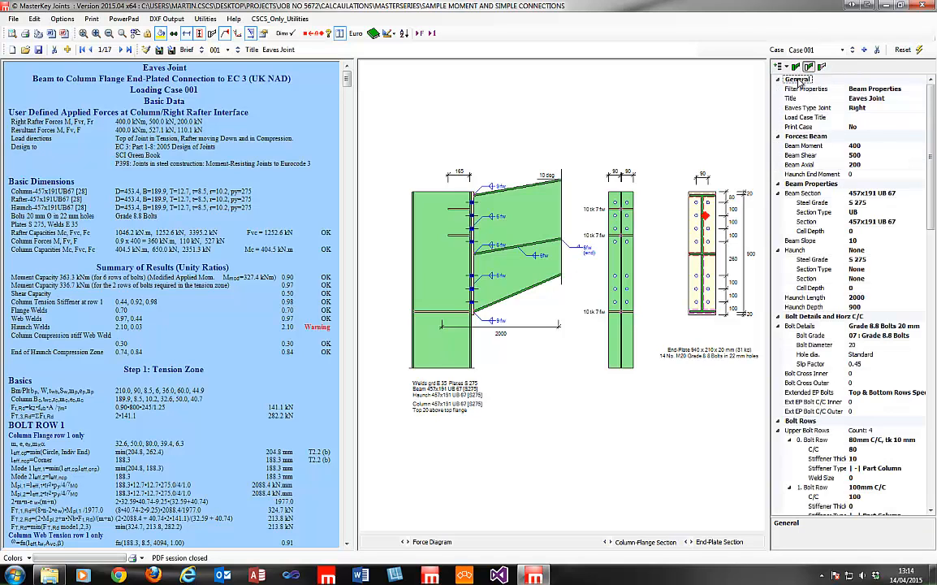
pyautogui.scroll(-5, 922, 282)
pyautogui.moveTo(922, 278); pyautogui.dragTo(927, 133)
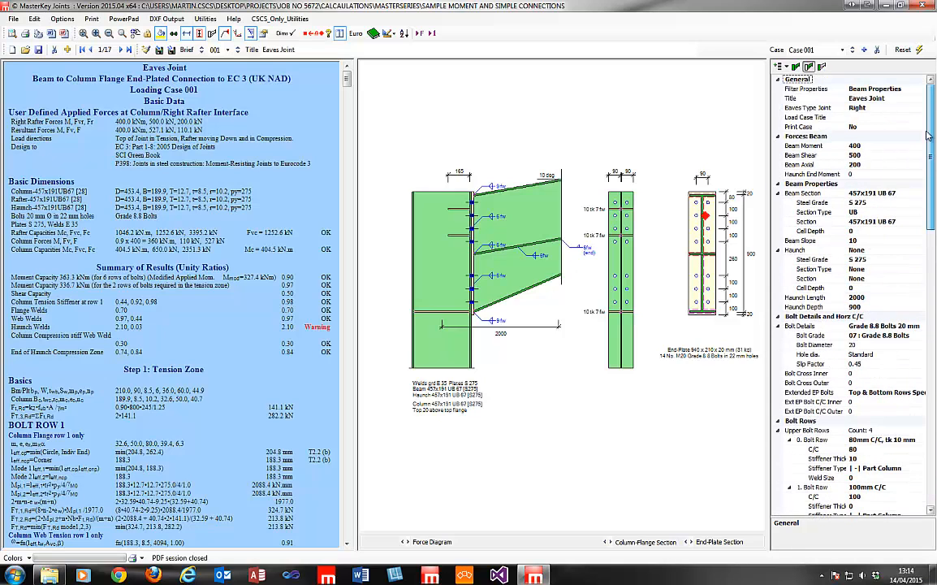
pyautogui.click(779, 67)
pyautogui.click(801, 115)
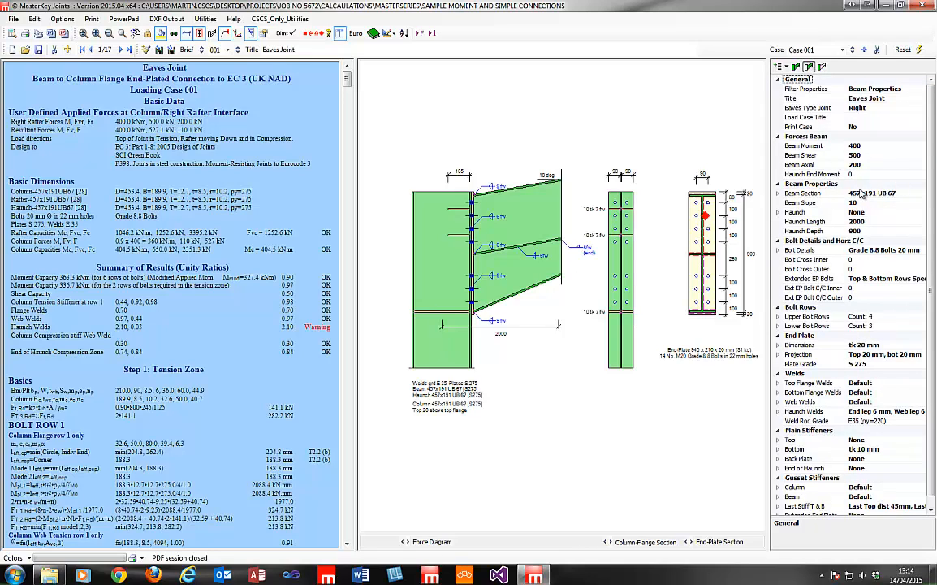
# Expand Beam Section and check the S 275 steel grade and UB section type, leaving both unchanged.
pyautogui.click(779, 194)
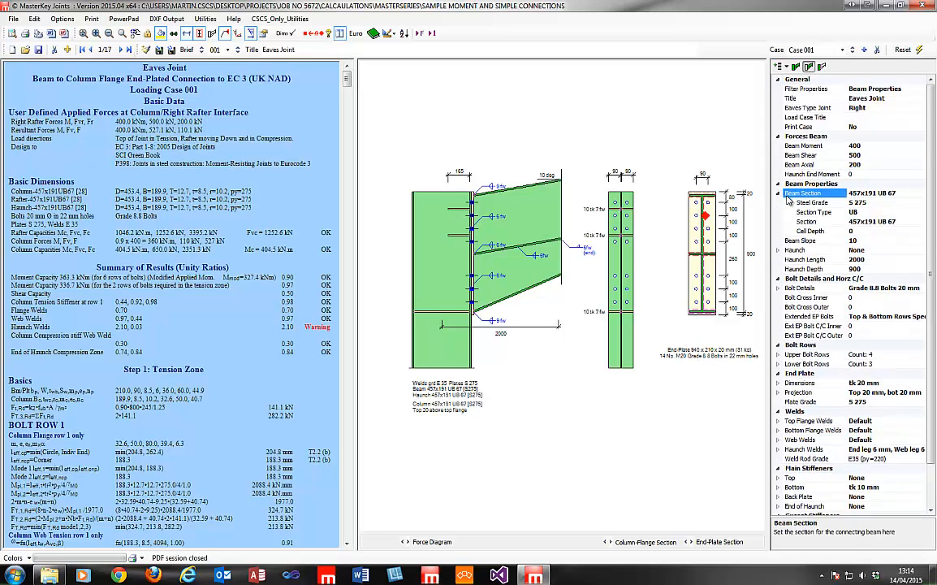
pyautogui.click(897, 201)
pyautogui.click(921, 204)
pyautogui.click(921, 205)
pyautogui.click(915, 212)
pyautogui.click(922, 212)
pyautogui.click(922, 212)
# Check the 457x191 UB 67 section size and cell depth, keeping the section unchanged.
pyautogui.click(921, 222)
pyautogui.click(921, 222)
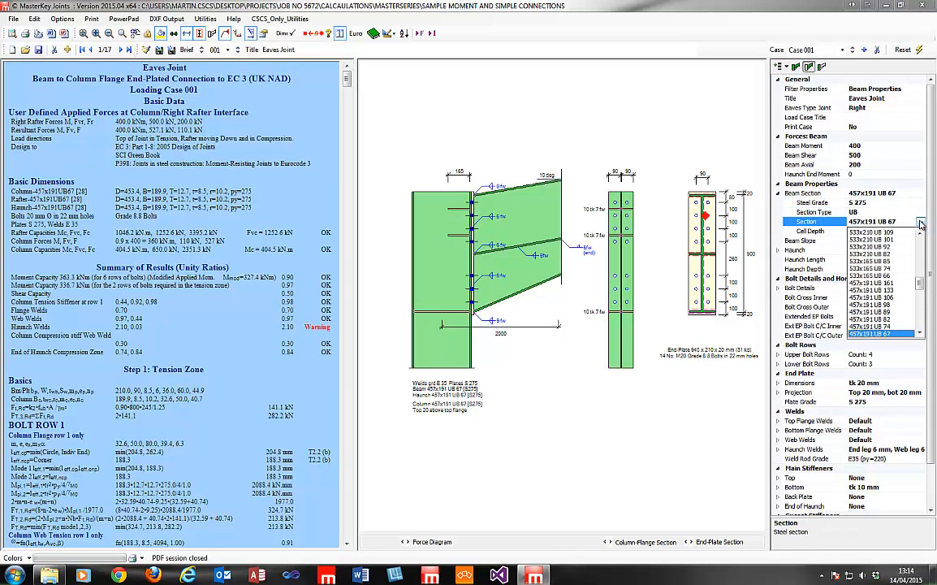
pyautogui.click(921, 222)
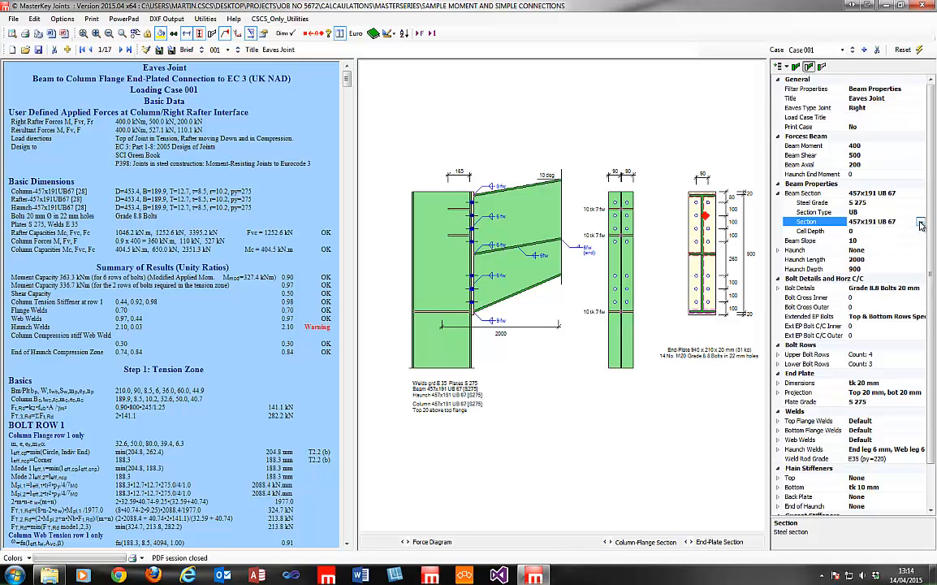
pyautogui.click(893, 230)
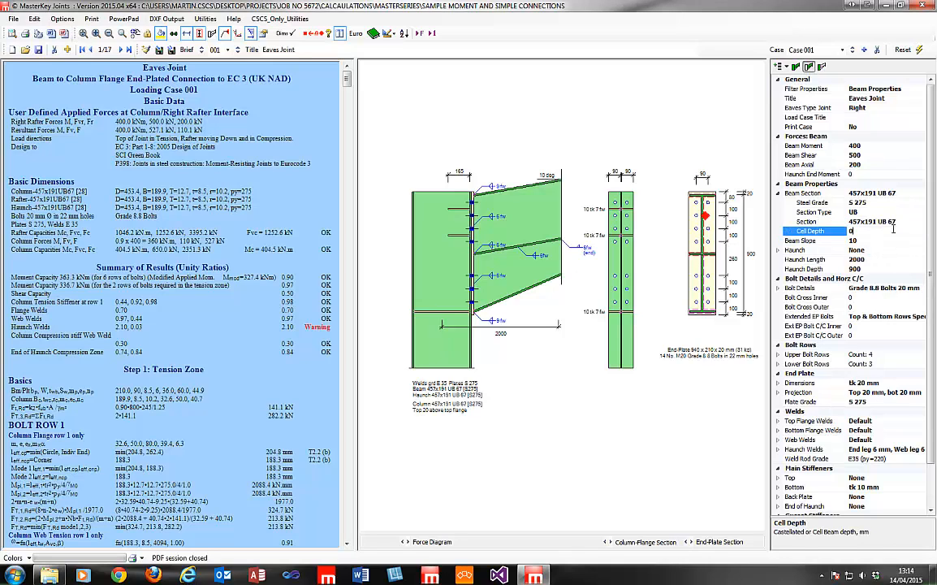
pyautogui.click(910, 222)
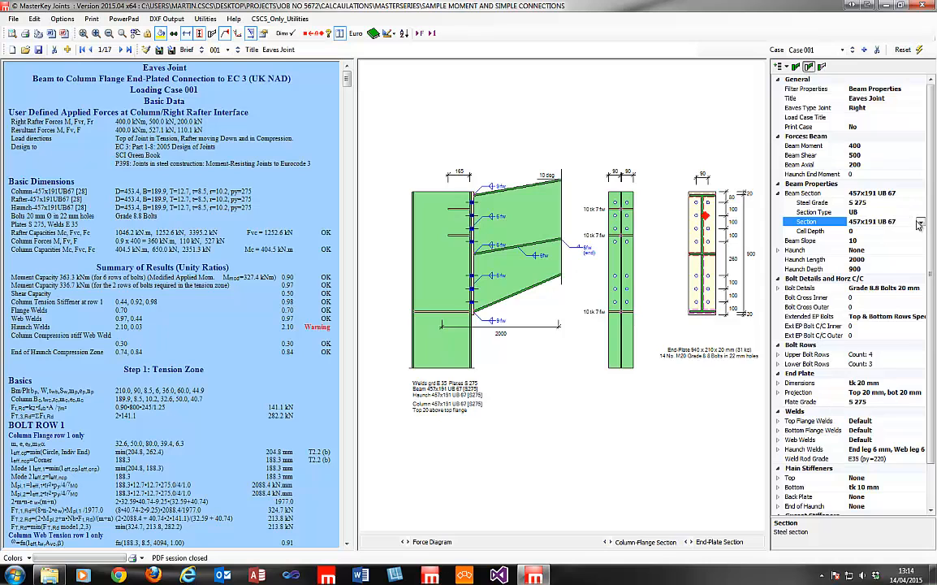
pyautogui.click(921, 222)
pyautogui.click(919, 223)
# Collapse Beam Section and check the Case list, confirming Case 001 is the only load case.
pyautogui.click(779, 193)
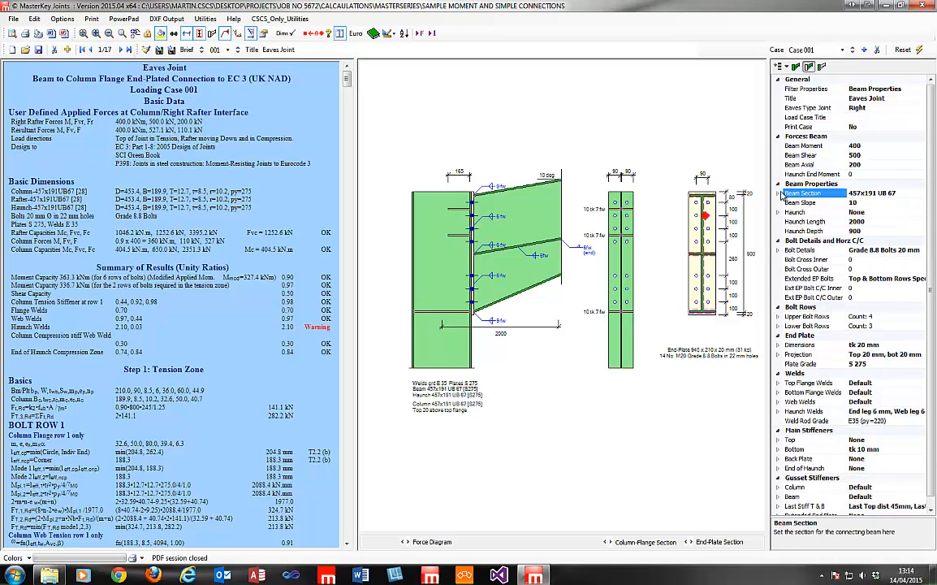
pyautogui.click(844, 50)
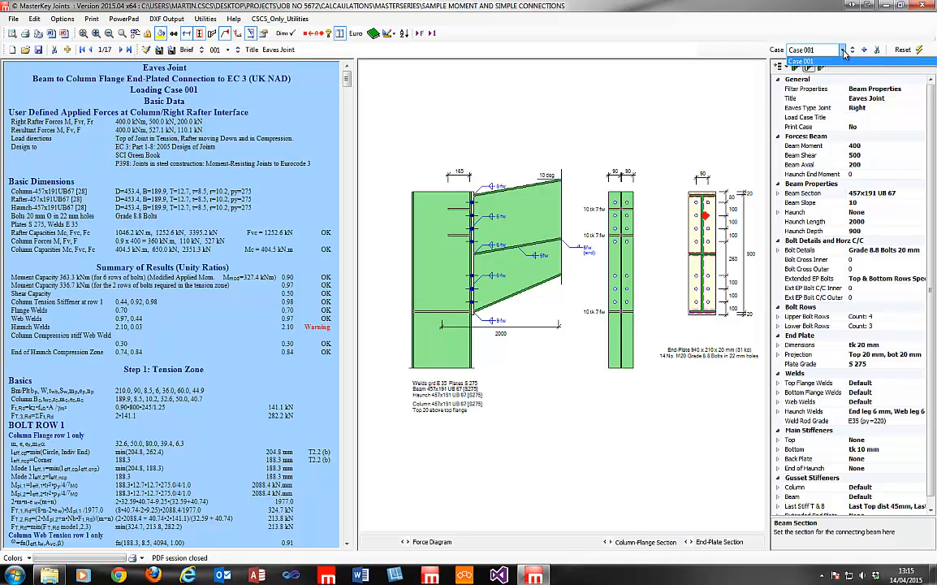
pyautogui.click(844, 51)
pyautogui.click(844, 51)
pyautogui.click(844, 50)
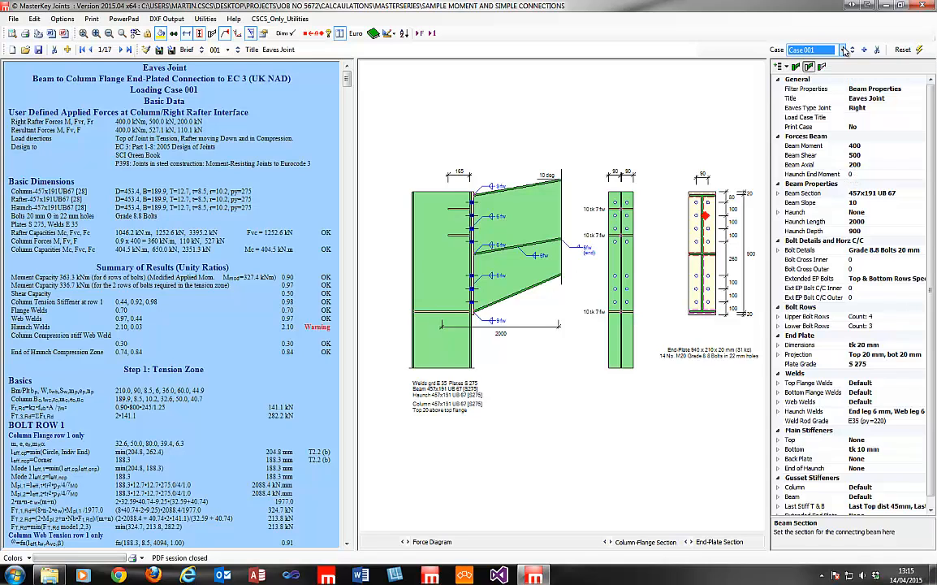
pyautogui.click(844, 50)
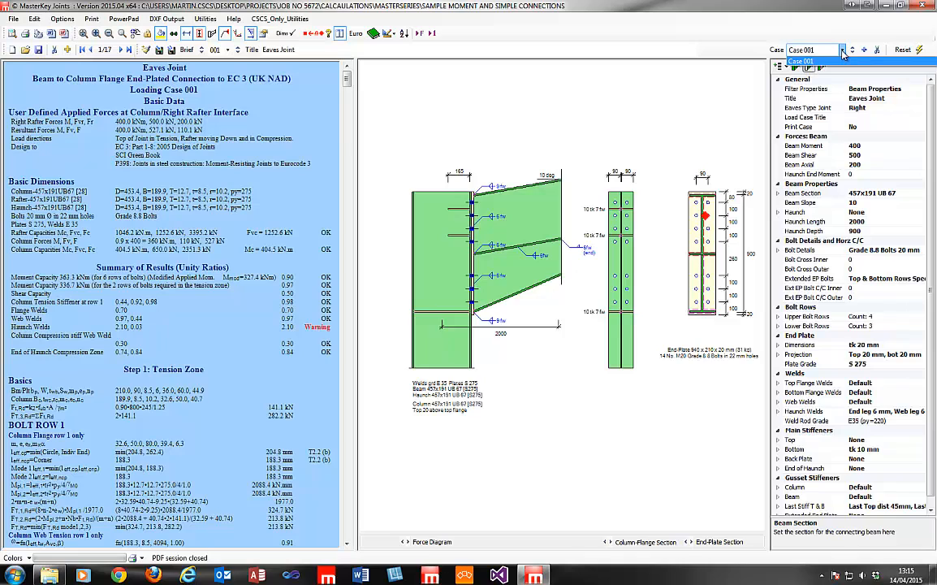
pyautogui.click(844, 50)
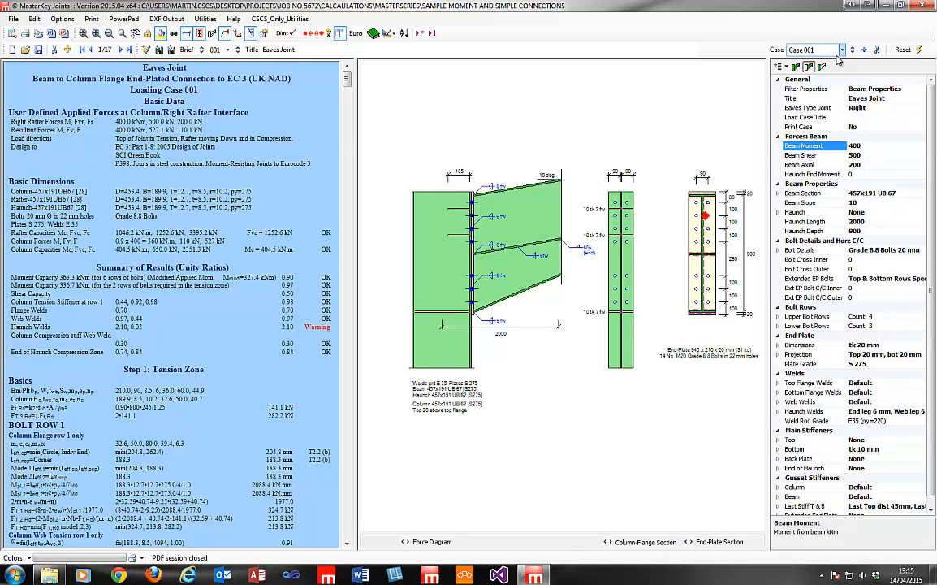
# Create Case 002 'Dead + Wind' with beam moment 100, shear 0, axial 150, then show Case 001.
pyautogui.click(865, 50)
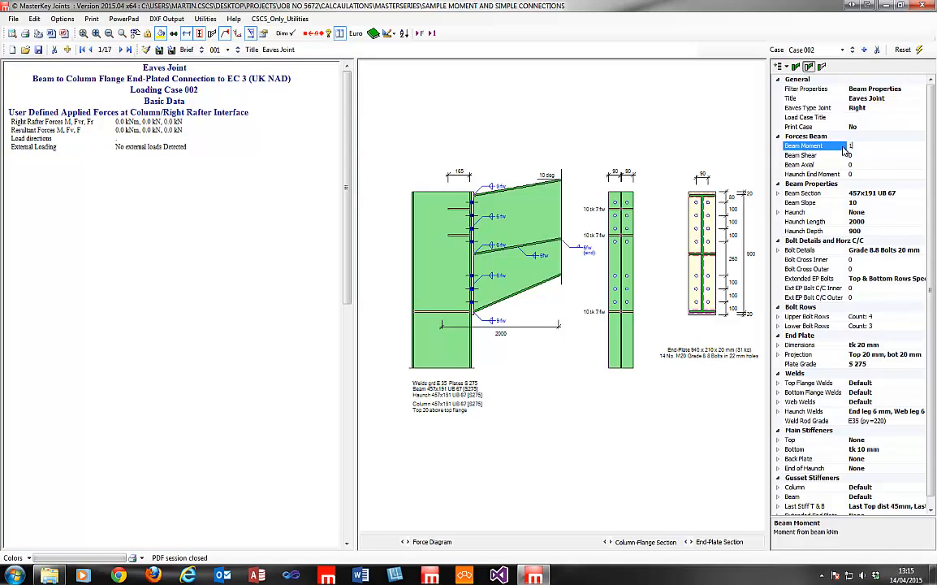
pyautogui.write('100')
pyautogui.click(841, 165)
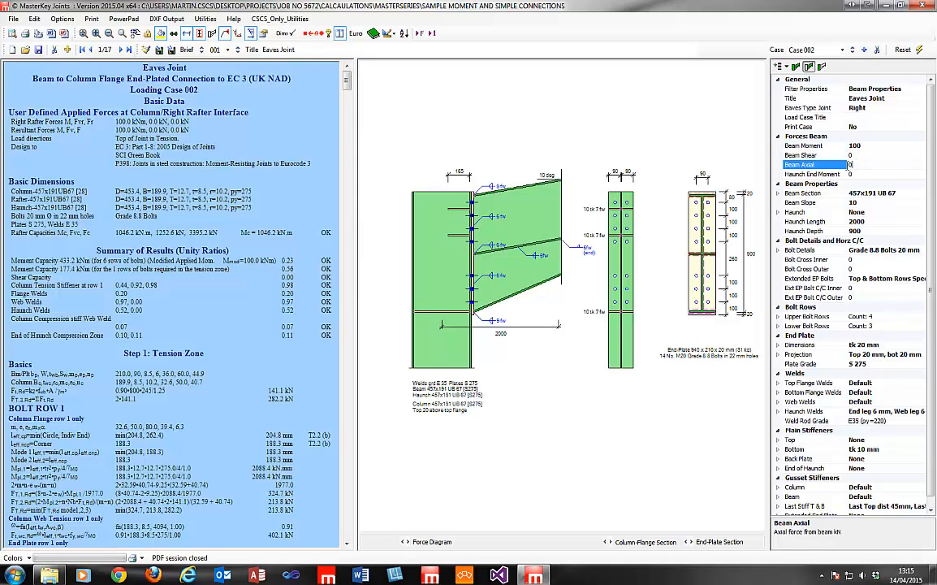
pyautogui.click(853, 155)
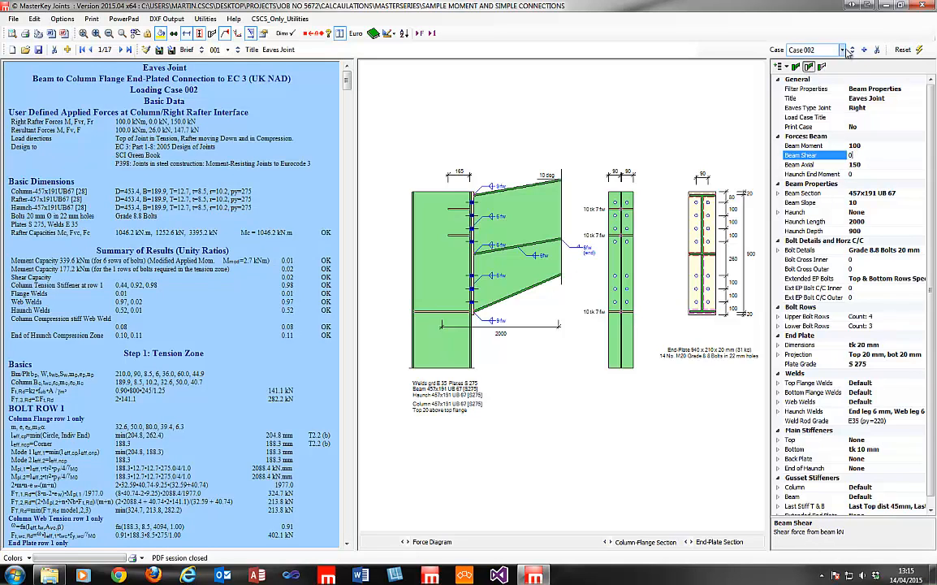
pyautogui.click(858, 118)
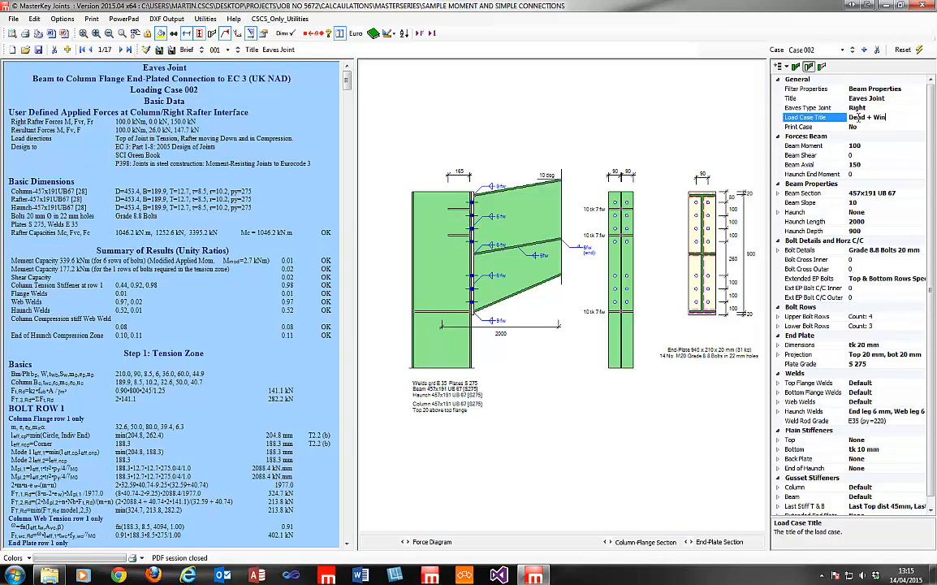
pyautogui.click(812, 107)
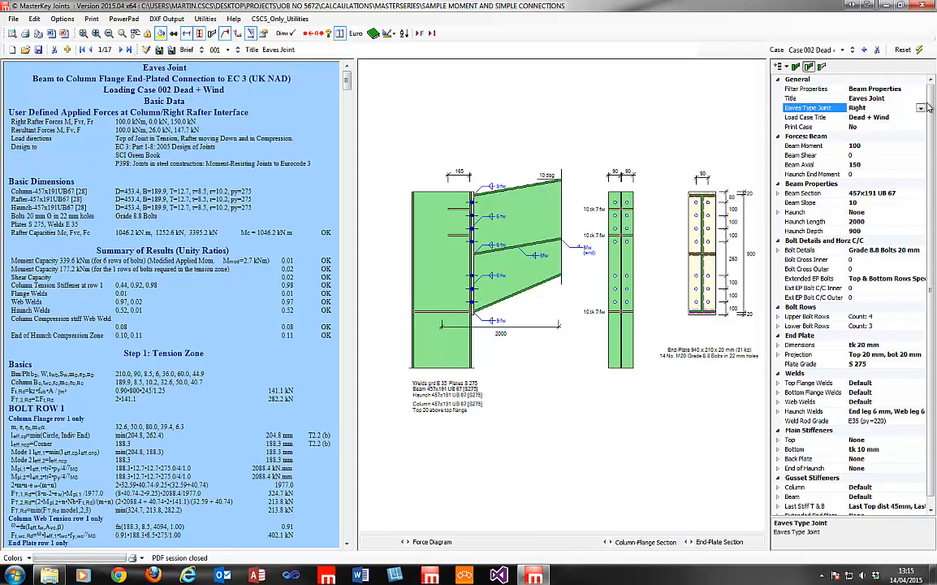
pyautogui.click(852, 49)
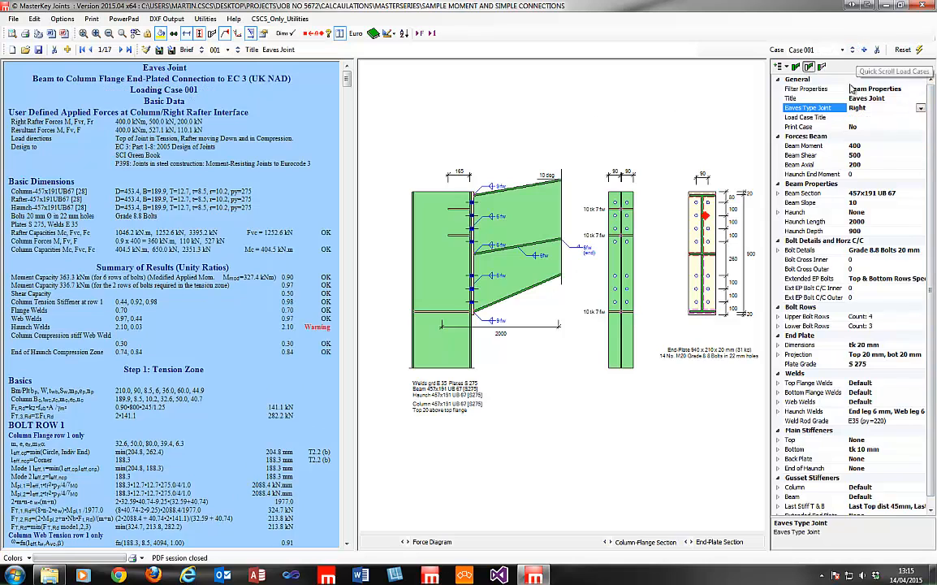
# Set Print Case to Yes for Case 002 Dead + Wind, then return to Case 001.
pyautogui.click(889, 126)
pyautogui.click(889, 126)
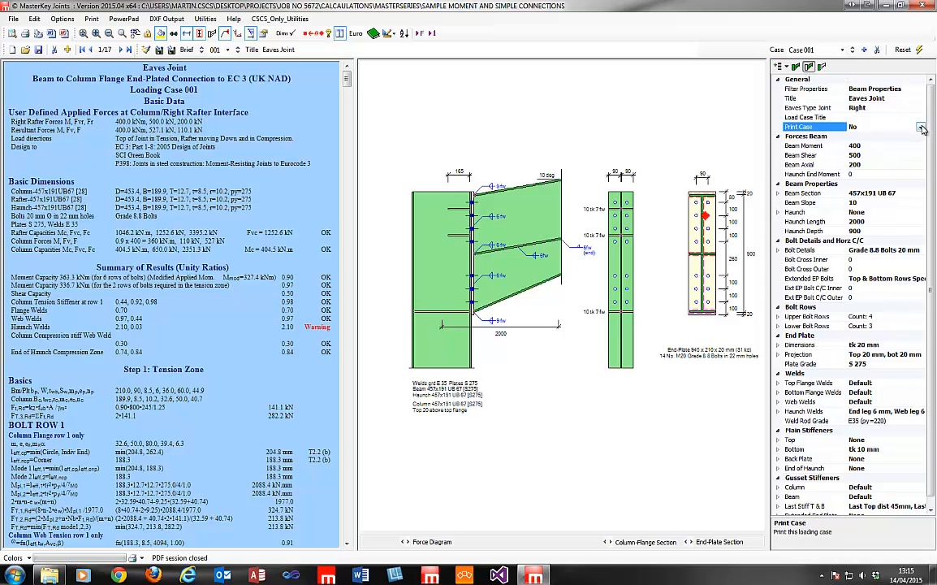
pyautogui.click(854, 52)
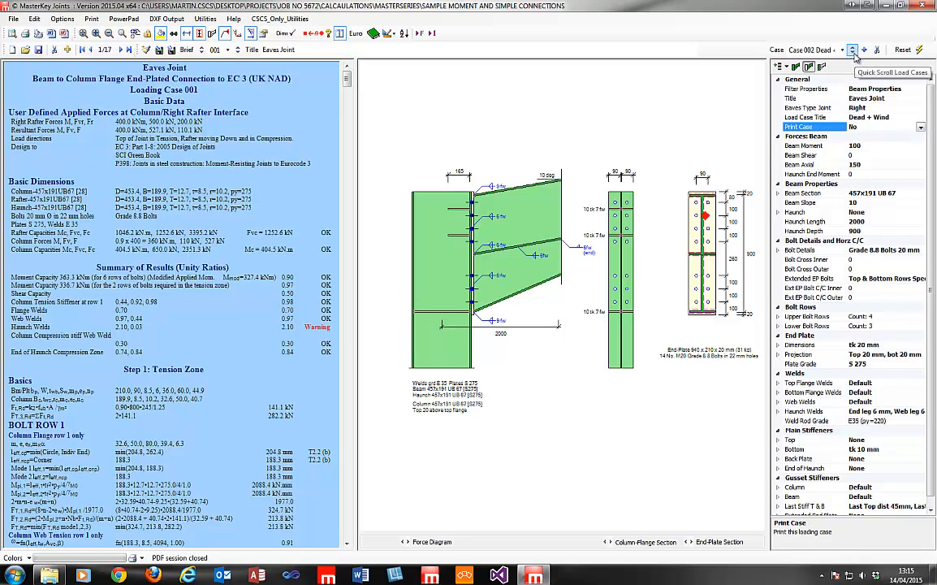
pyautogui.click(854, 52)
pyautogui.click(854, 52)
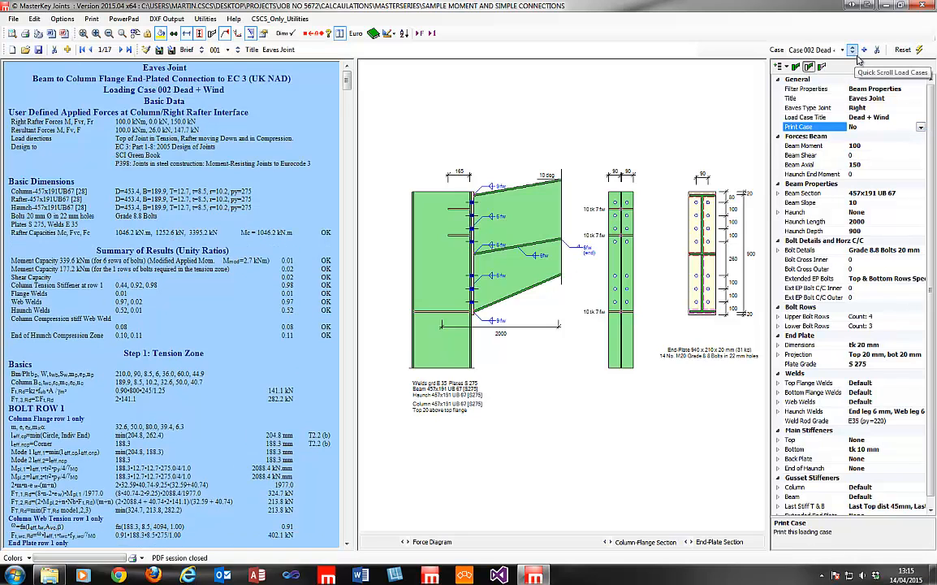
pyautogui.click(871, 144)
pyautogui.click(871, 128)
pyautogui.click(921, 127)
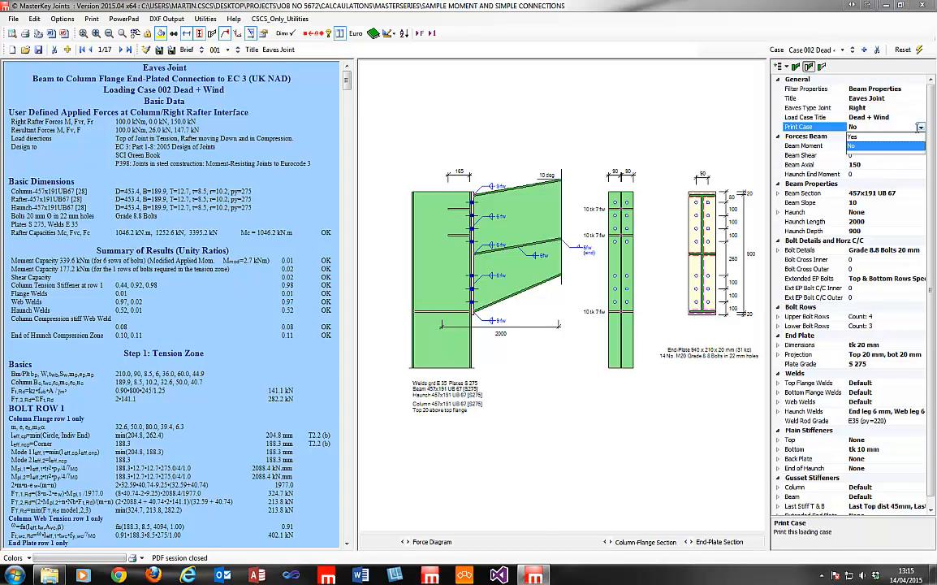
pyautogui.click(897, 137)
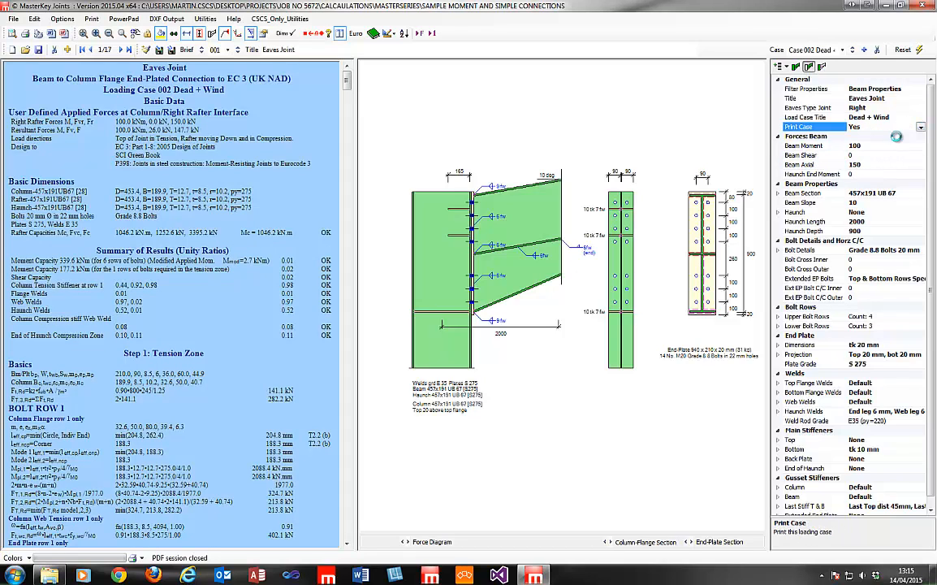
pyautogui.click(853, 50)
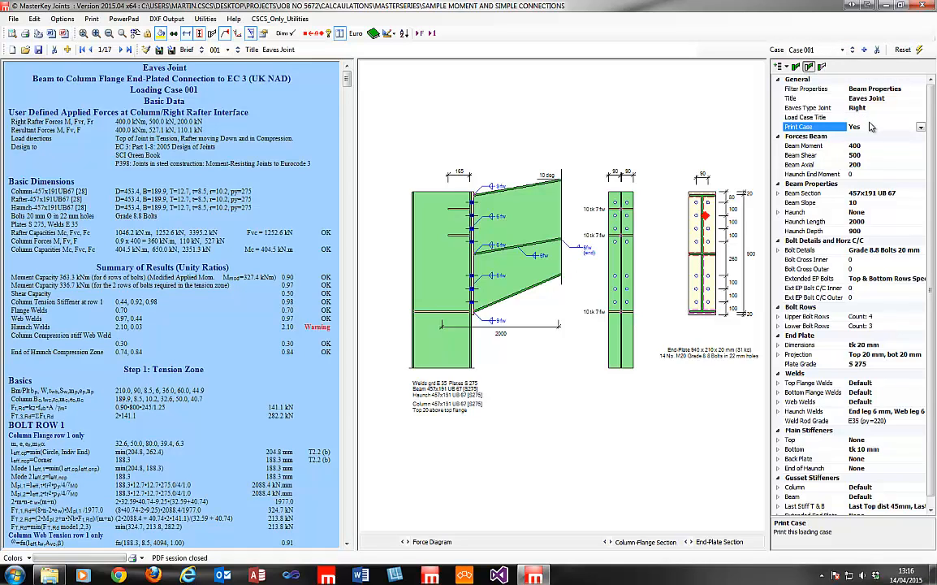
pyautogui.click(876, 125)
pyautogui.scroll(-1, 926, 243)
pyautogui.scroll(1, 925, 268)
pyautogui.click(891, 118)
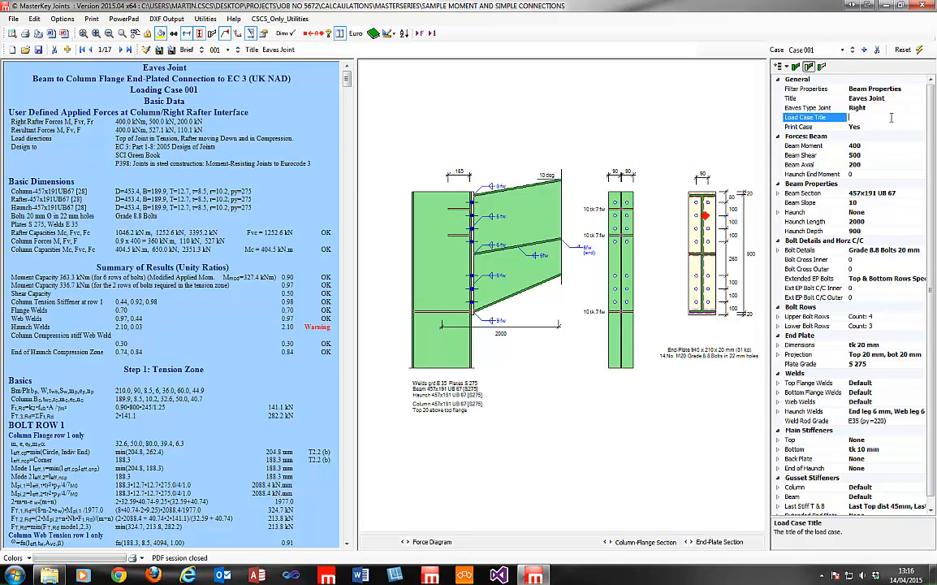
pyautogui.click(883, 129)
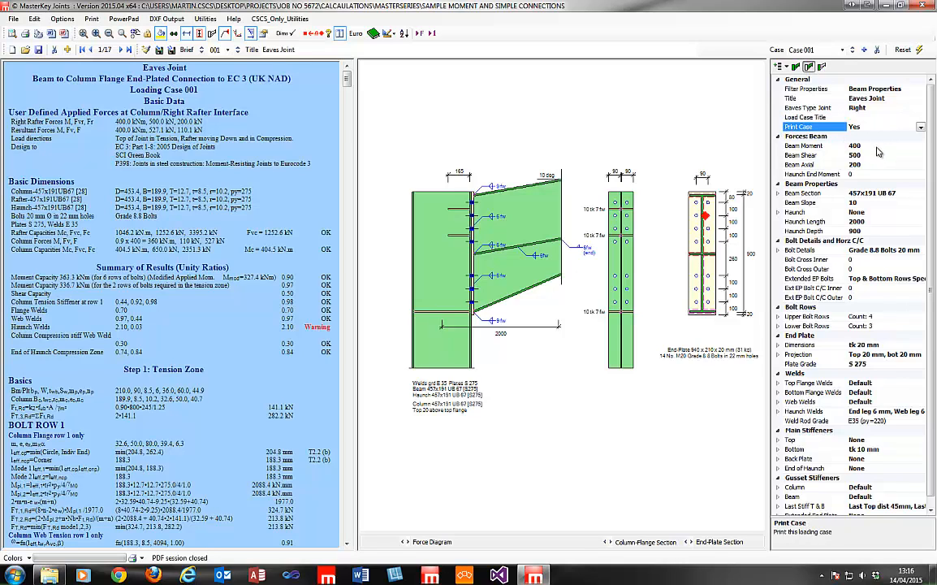
pyautogui.click(877, 153)
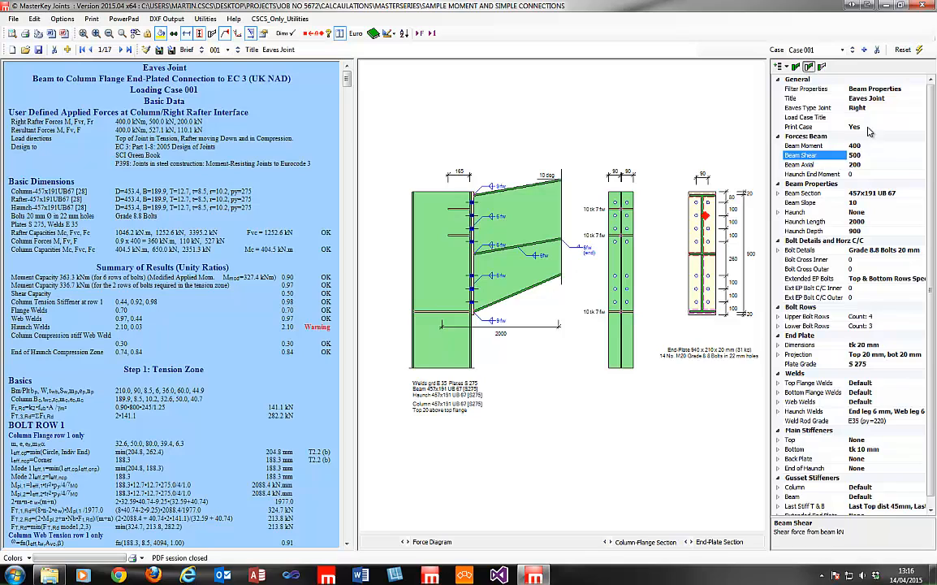
pyautogui.click(869, 127)
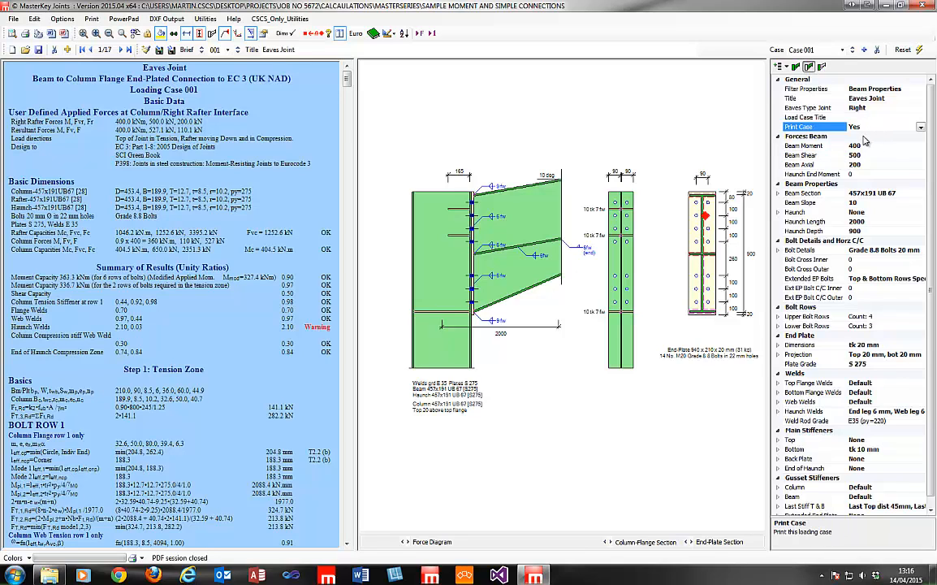
pyautogui.click(865, 145)
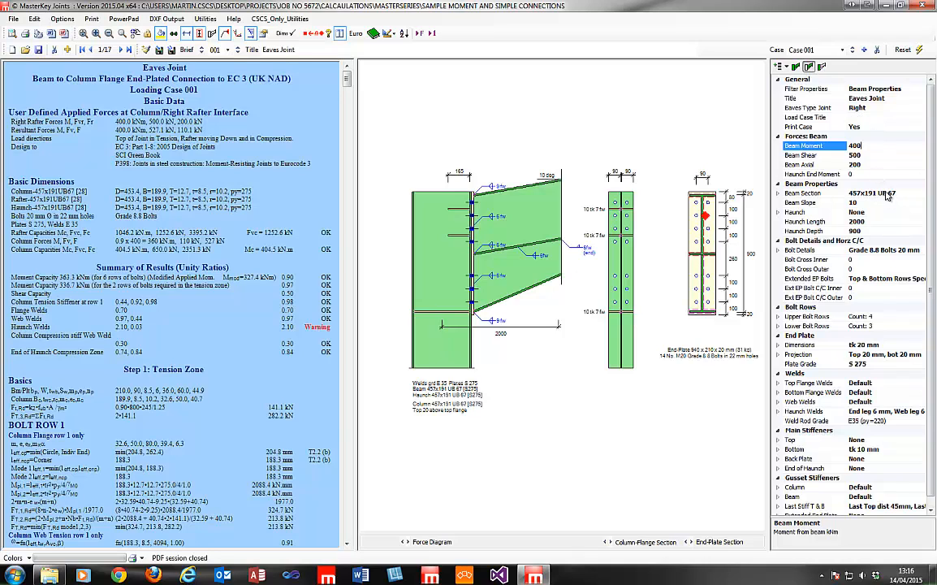
pyautogui.click(778, 251)
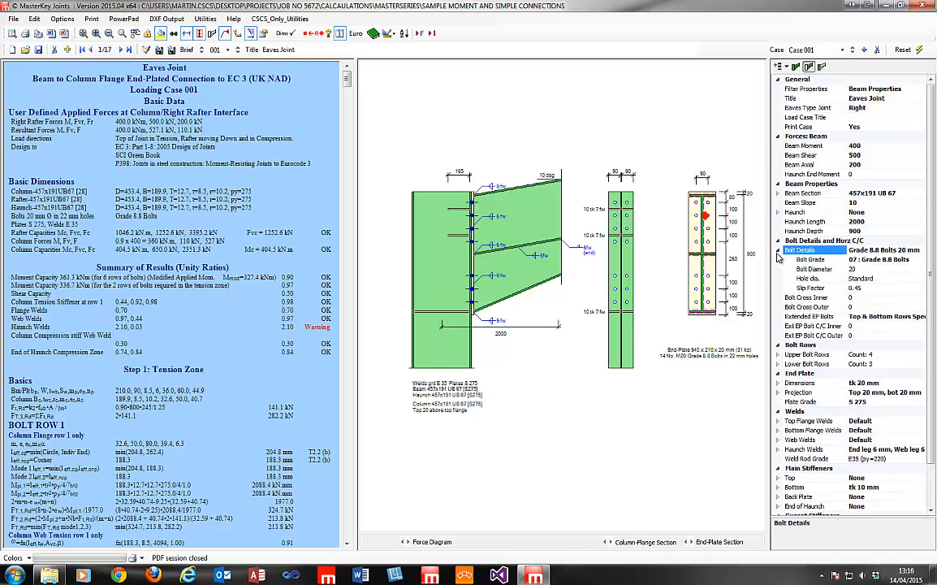
pyautogui.doubleClick(887, 252)
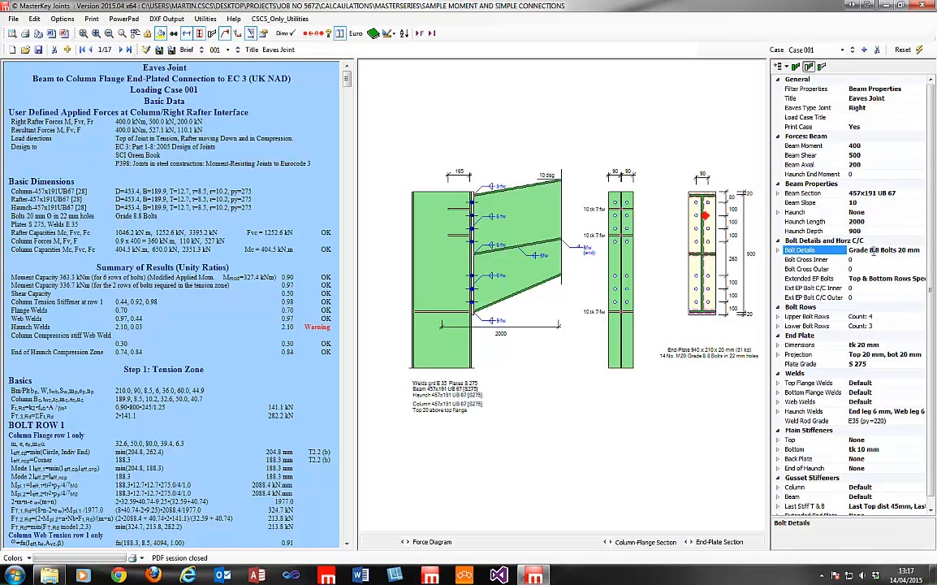
pyautogui.click(778, 251)
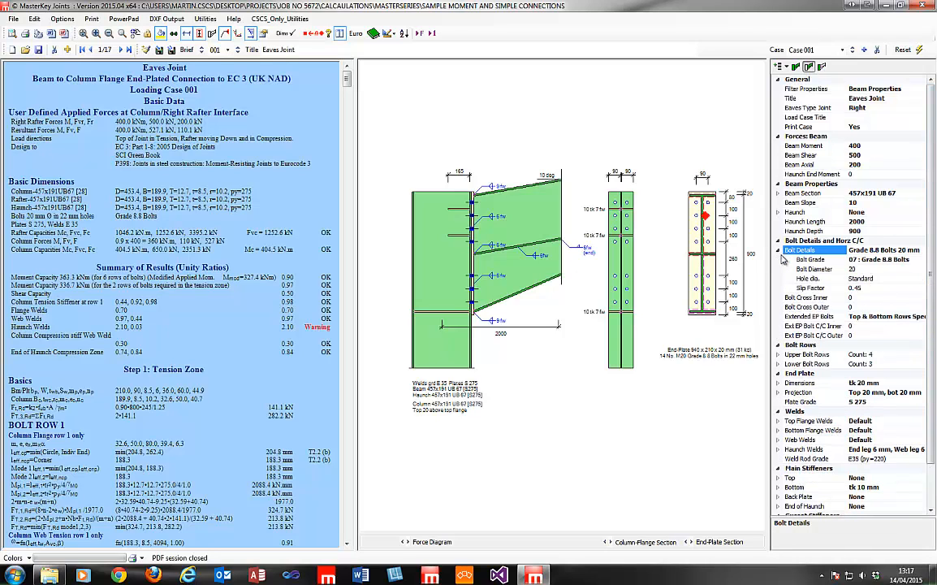
pyautogui.click(892, 268)
pyautogui.click(892, 262)
pyautogui.click(921, 261)
pyautogui.click(921, 261)
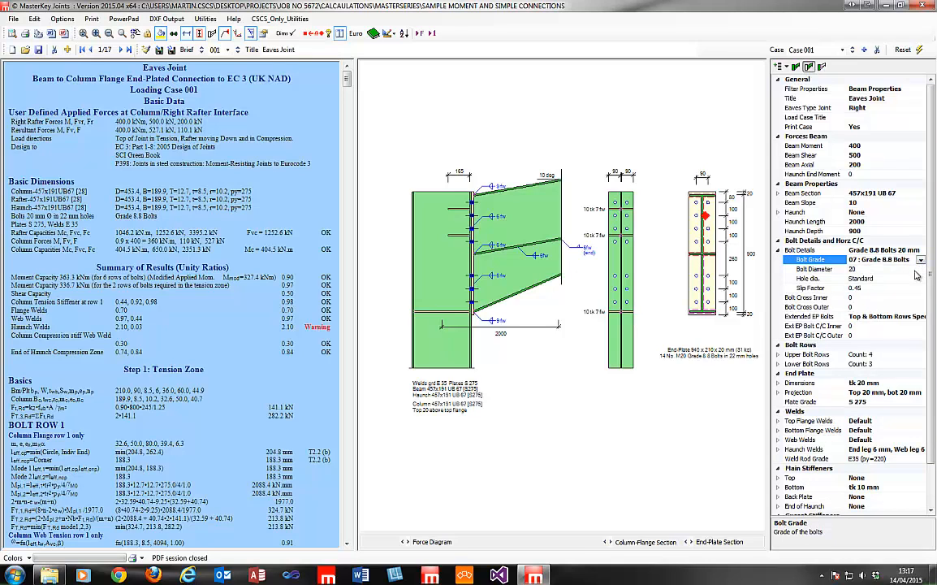
pyautogui.click(911, 269)
pyautogui.click(921, 269)
pyautogui.click(921, 269)
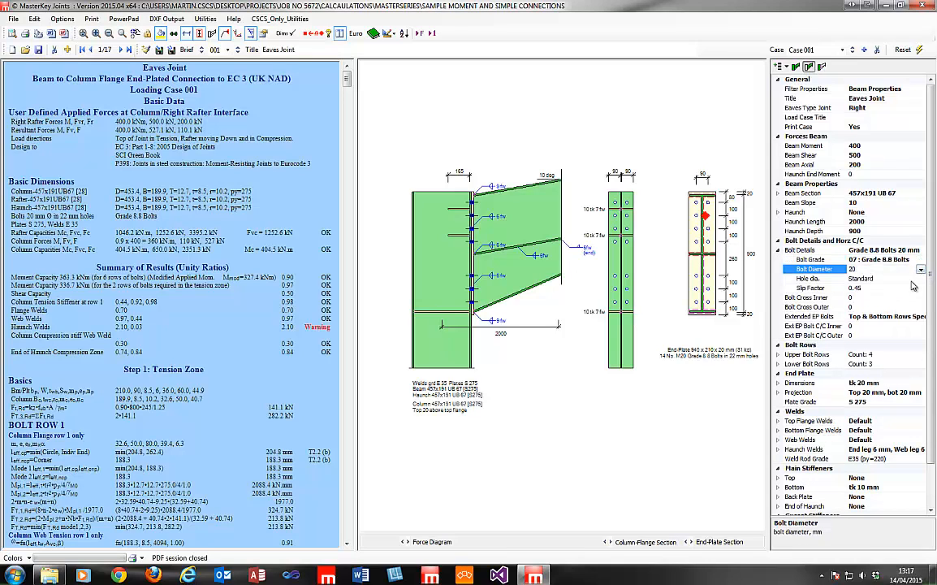
pyautogui.click(889, 288)
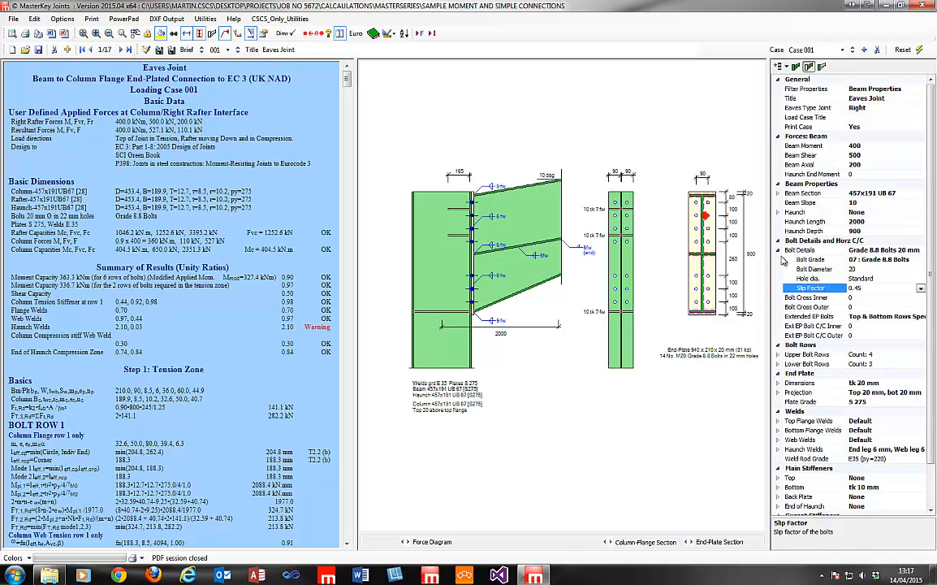
pyautogui.click(784, 251)
pyautogui.click(779, 251)
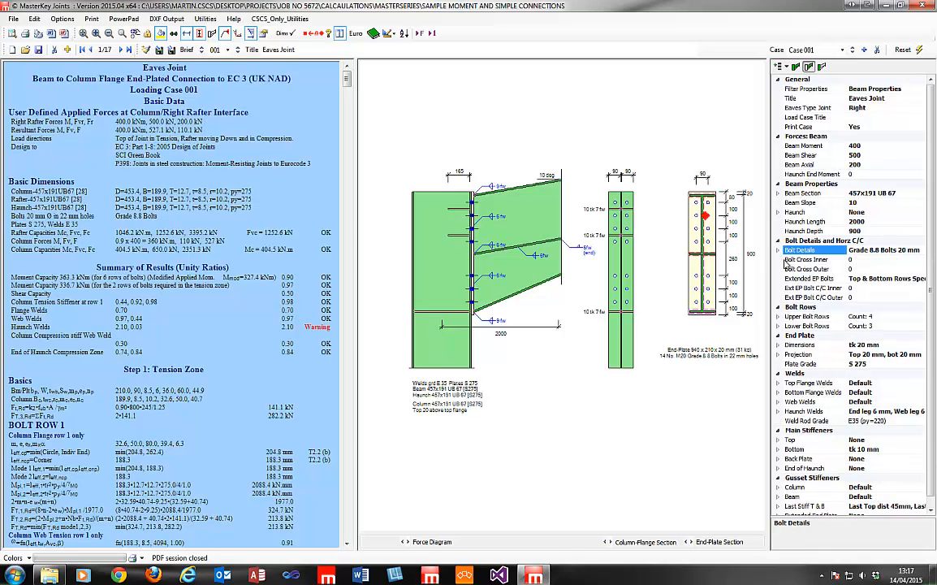
pyautogui.scroll(-1, 931, 290)
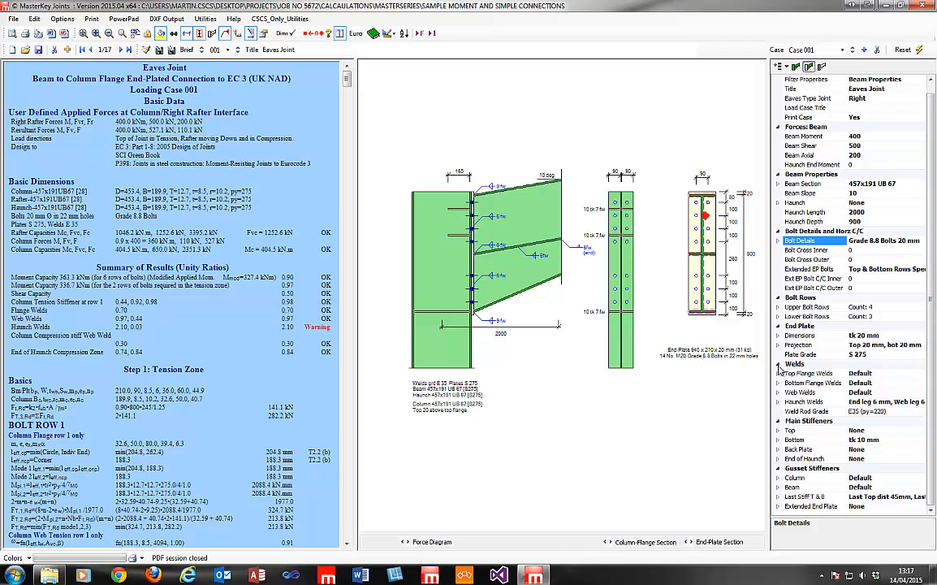
pyautogui.click(778, 374)
pyautogui.click(878, 382)
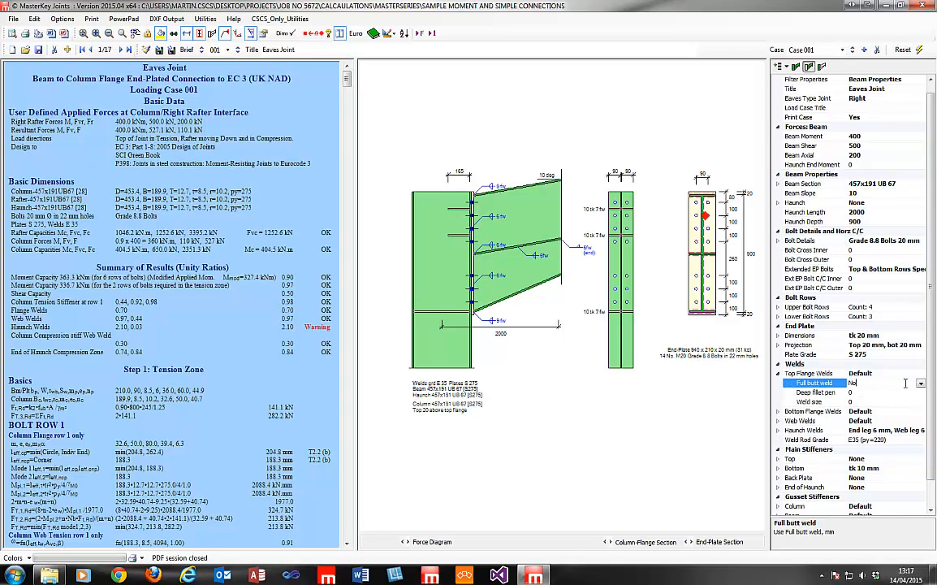
pyautogui.click(875, 393)
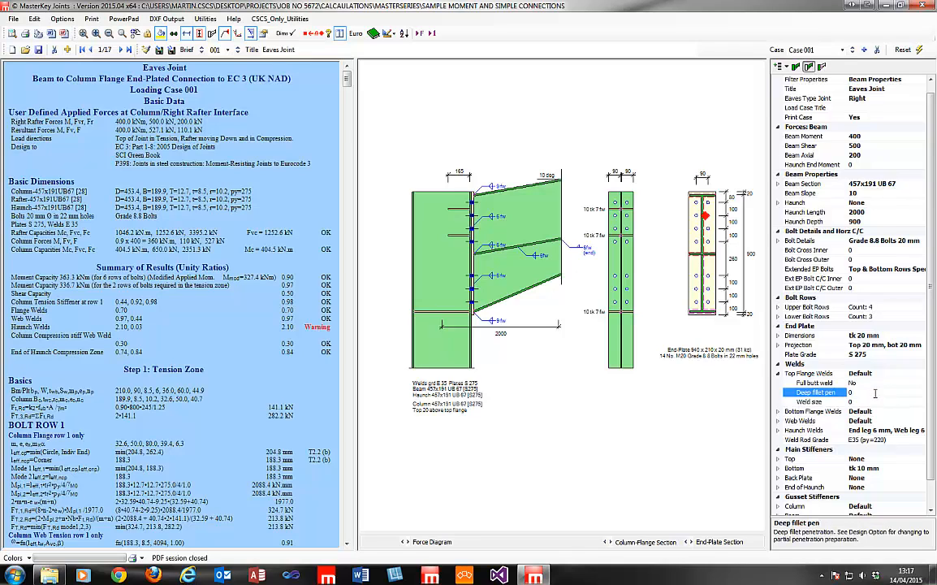
pyautogui.click(878, 401)
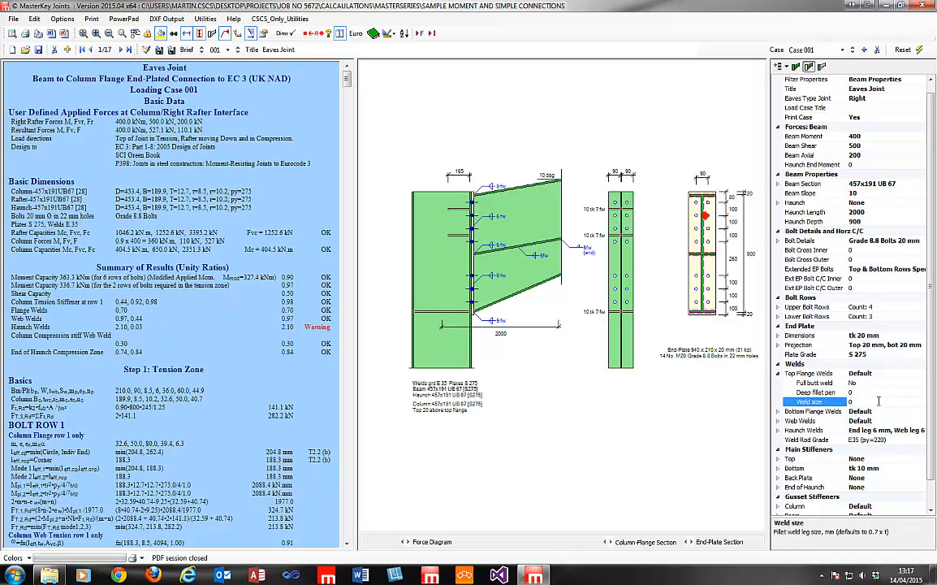
pyautogui.click(894, 382)
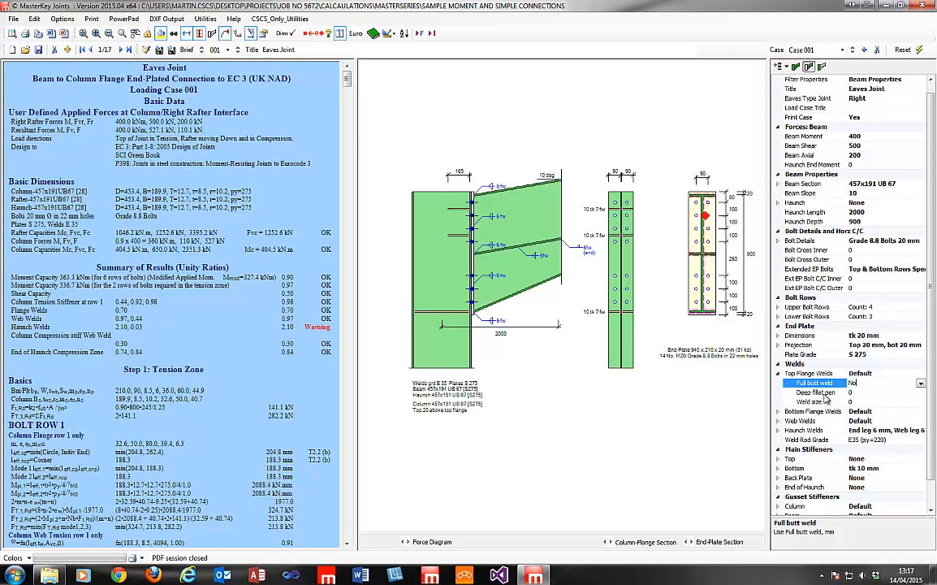
pyautogui.click(857, 394)
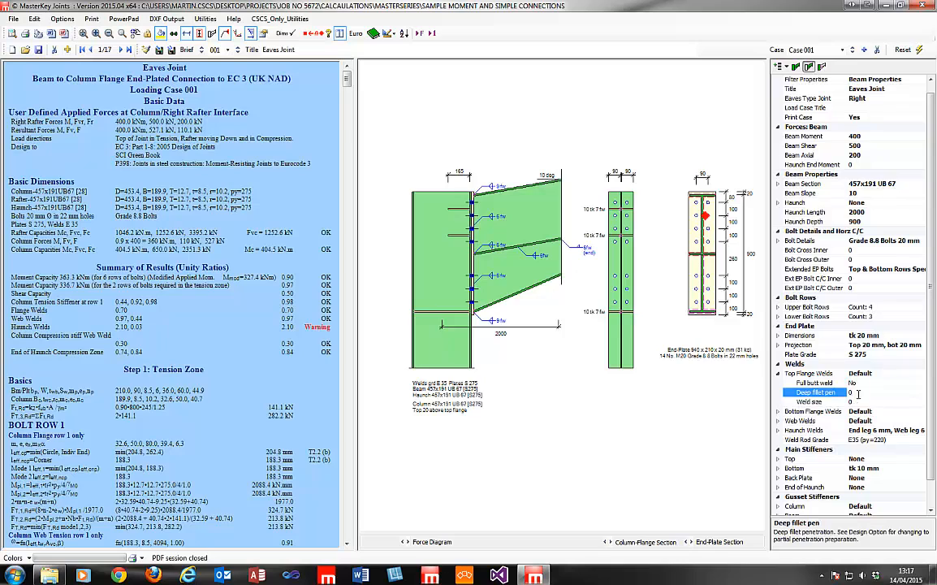
pyautogui.click(860, 383)
pyautogui.click(922, 383)
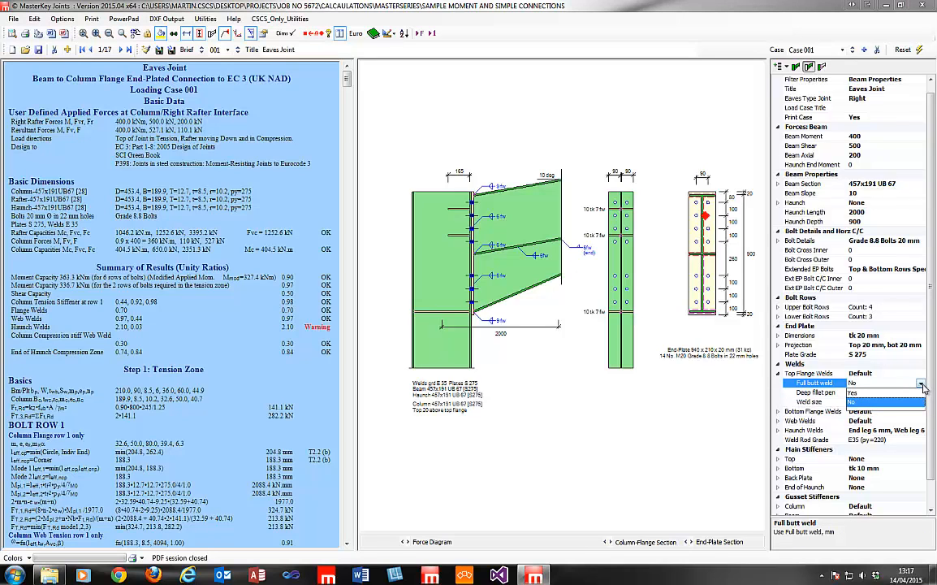
pyautogui.click(853, 392)
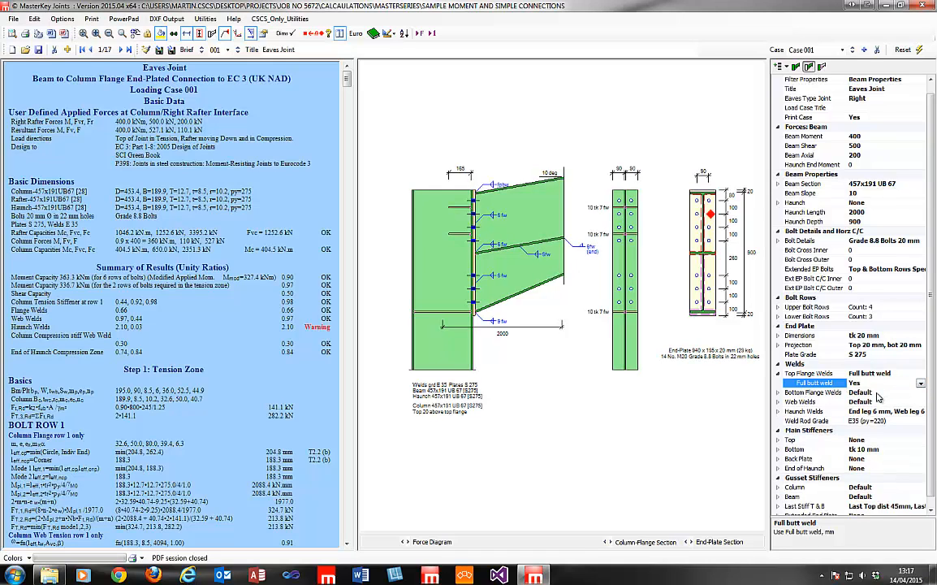
pyautogui.click(921, 385)
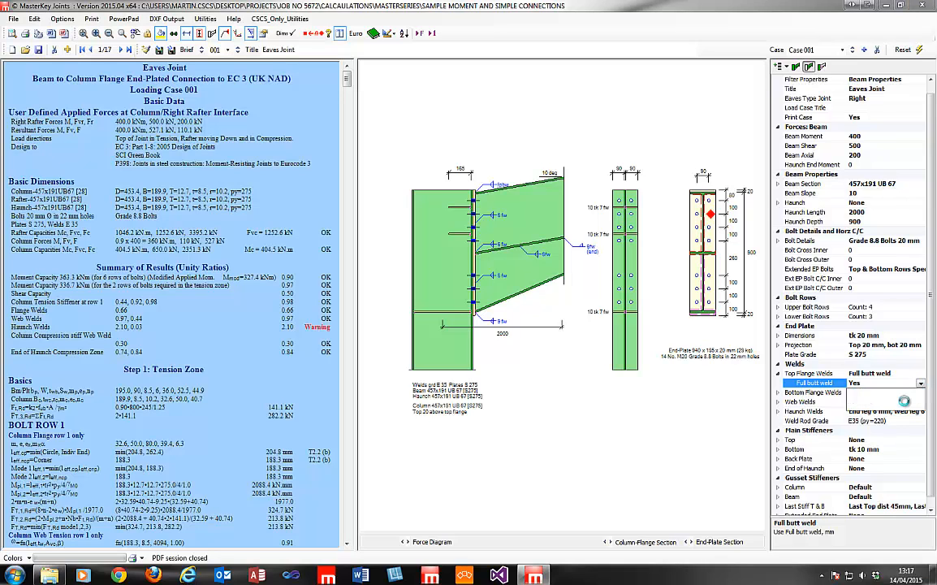
pyautogui.click(907, 403)
pyautogui.press('Down')
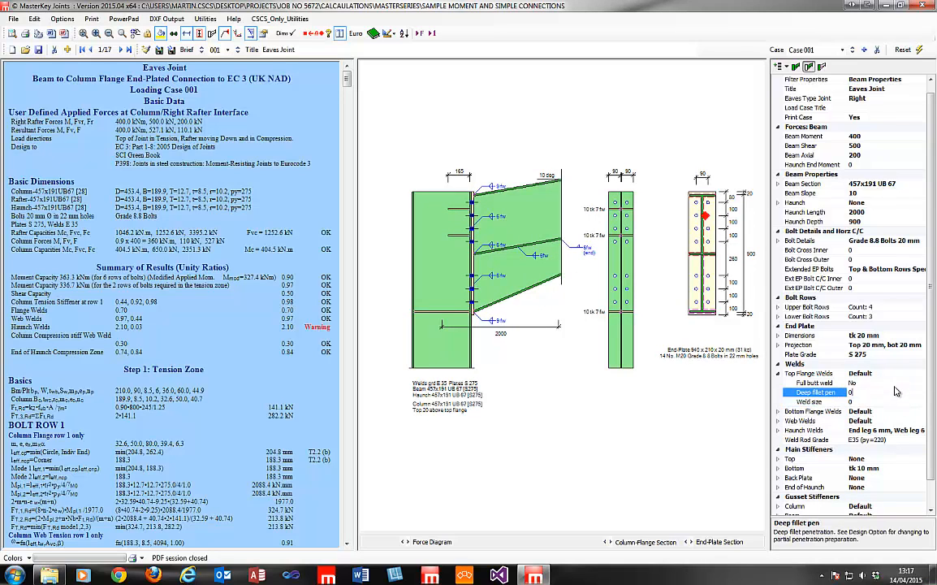
pyautogui.press('Down')
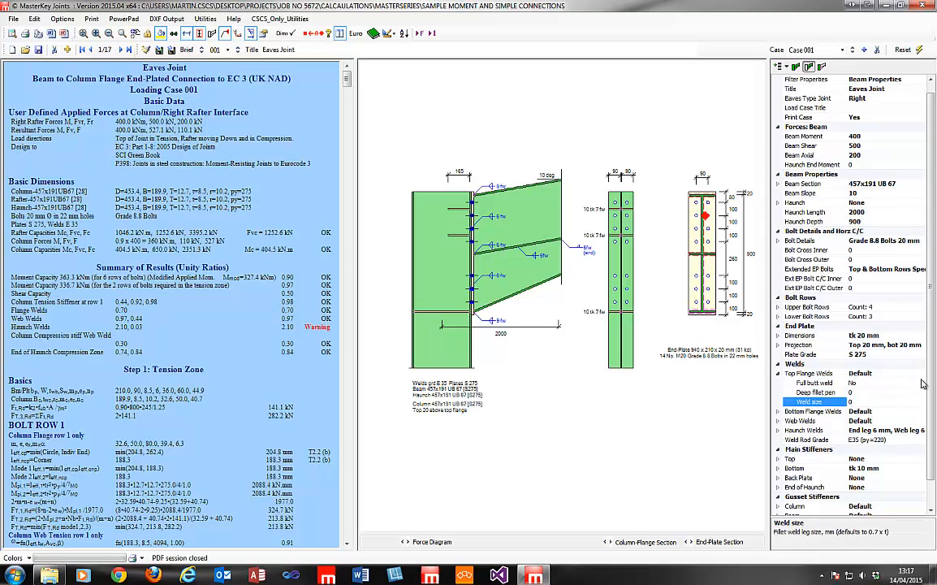
pyautogui.scroll(-1, 933, 380)
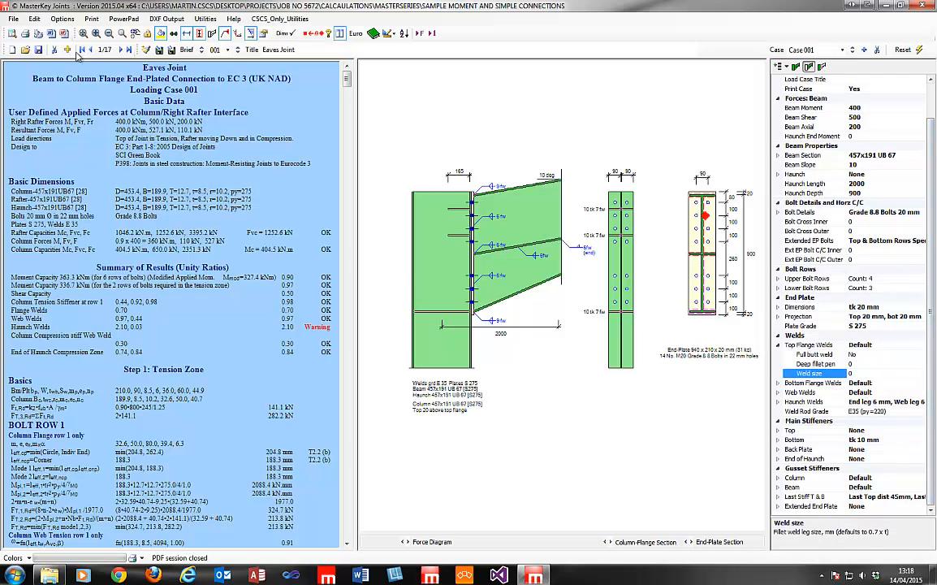
# Advance to joint 2/17 Eaves Joint - Extended End Plate, collapse Top Flange Welds and list only beam properties.
pyautogui.click(120, 51)
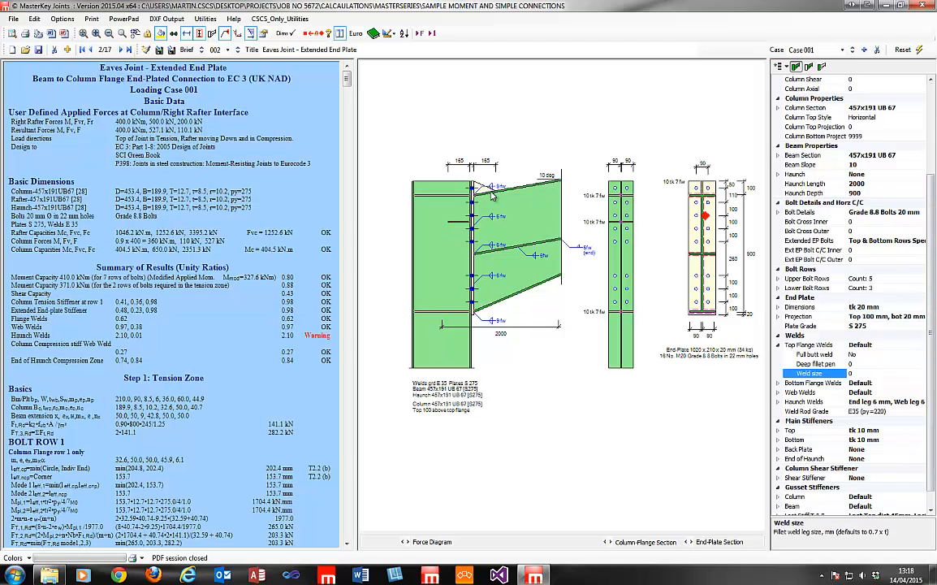
pyautogui.scroll(-1, 812, 418)
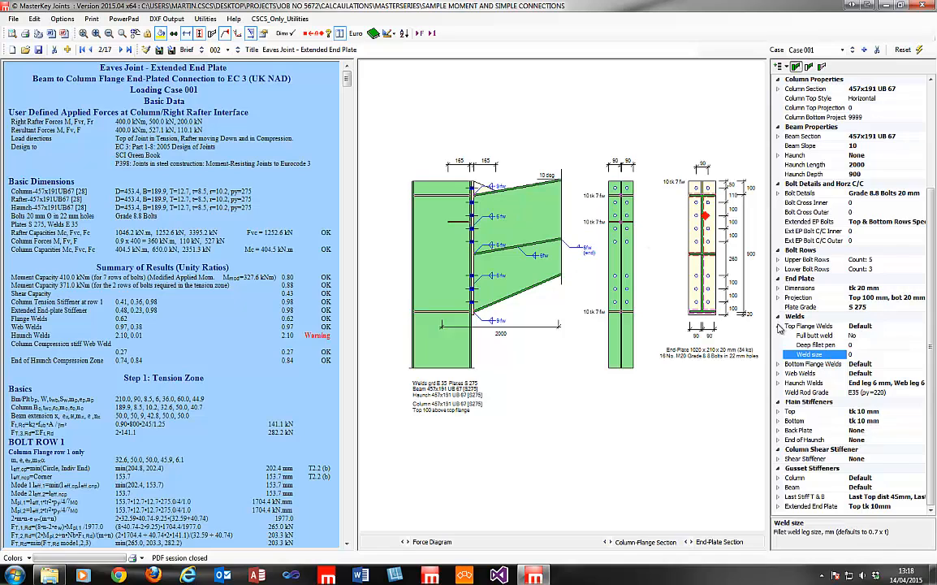
pyautogui.click(780, 325)
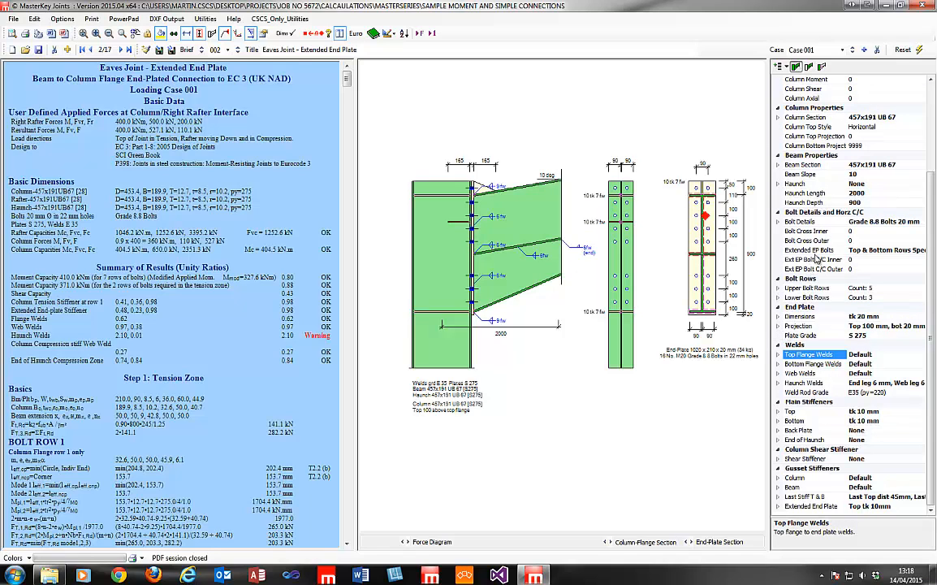
pyautogui.click(809, 67)
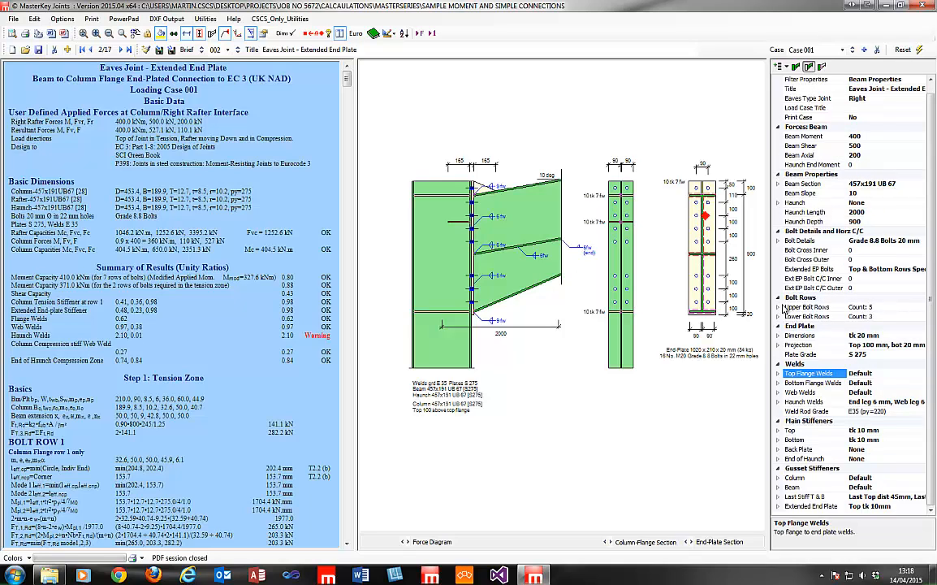
# Review the top bolt row's stiffener type and thickness, dismissing the invalid-value warning.
pyautogui.doubleClick(805, 307)
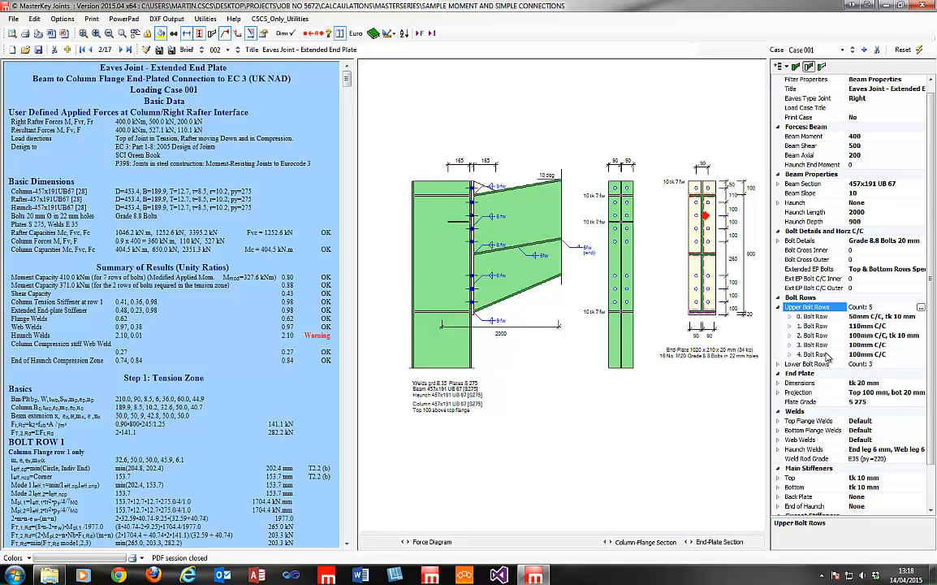
pyautogui.click(790, 316)
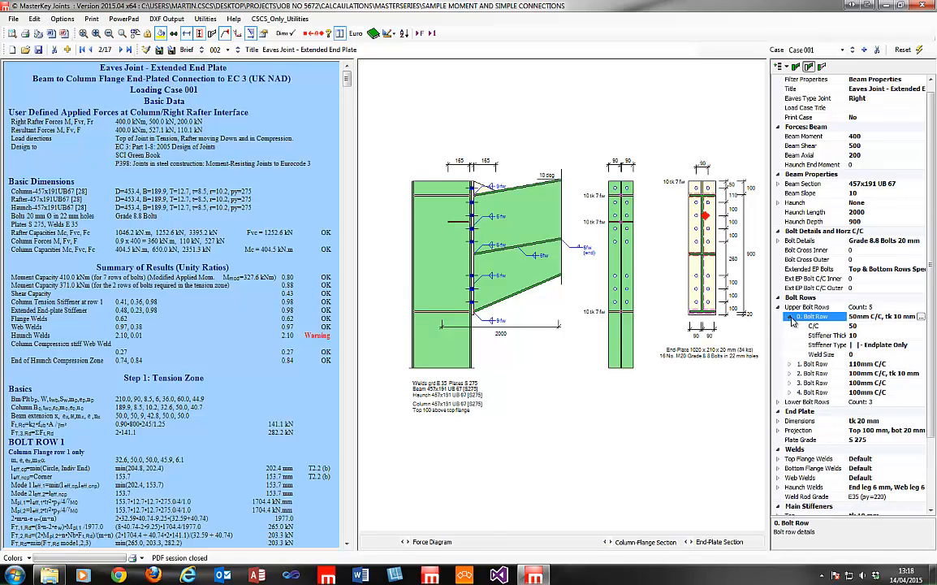
pyautogui.click(910, 346)
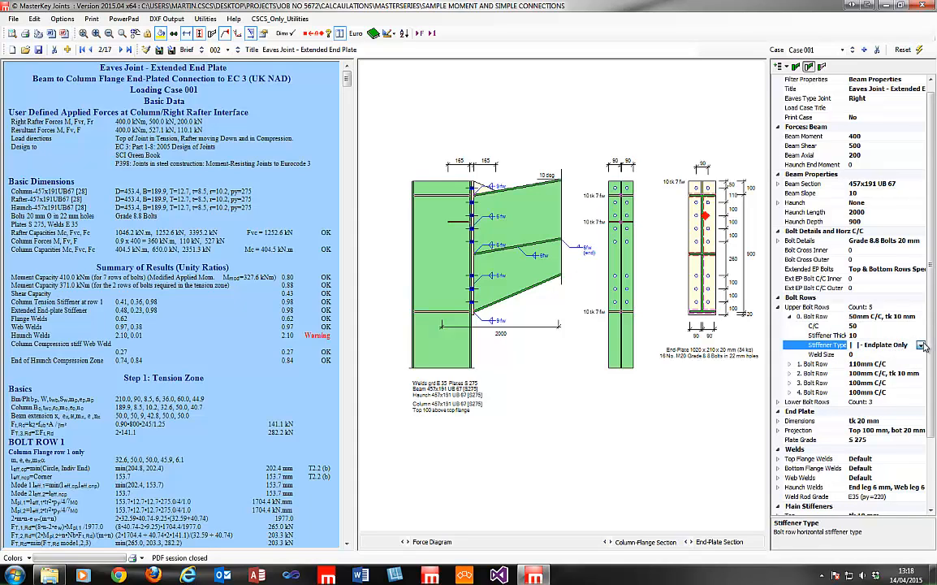
pyautogui.click(921, 345)
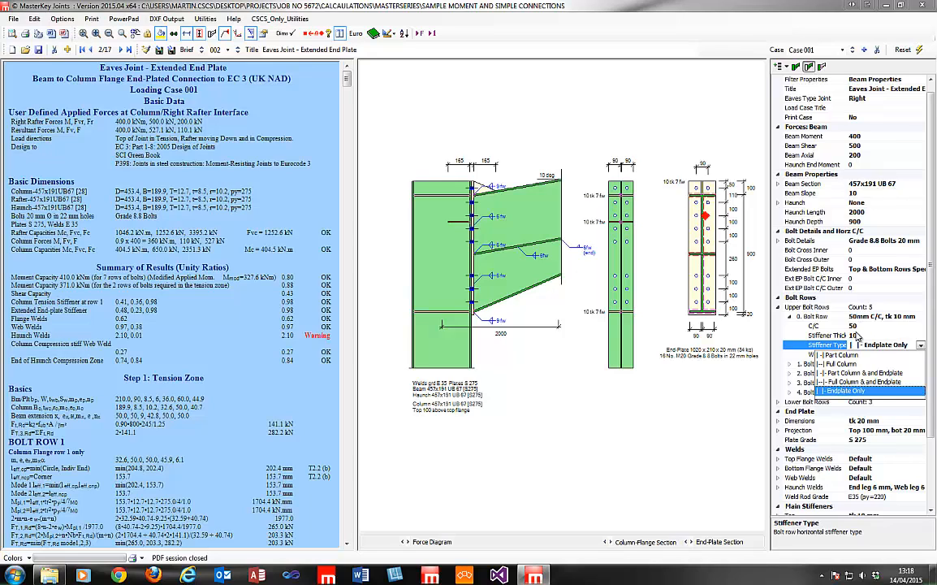
pyautogui.click(867, 335)
pyautogui.click(865, 335)
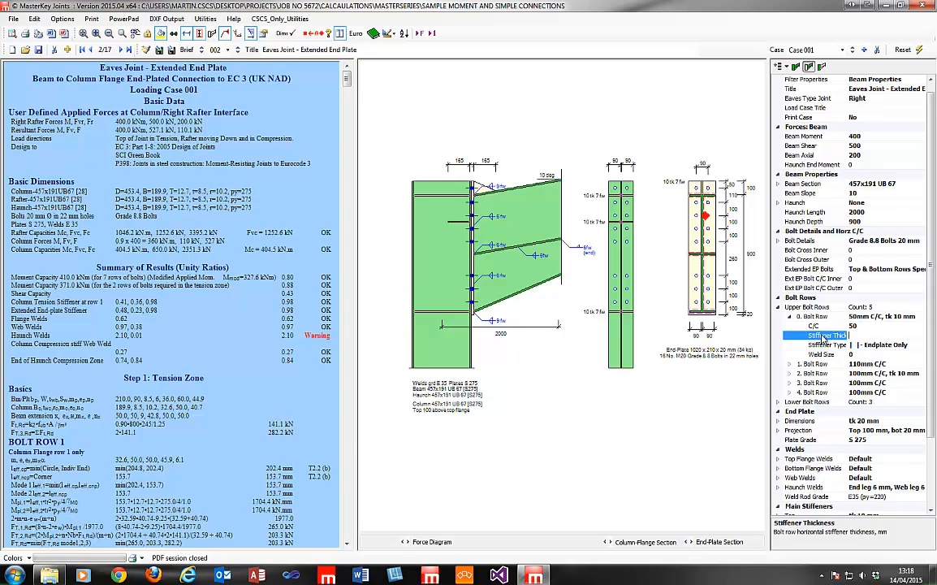
pyautogui.click(871, 348)
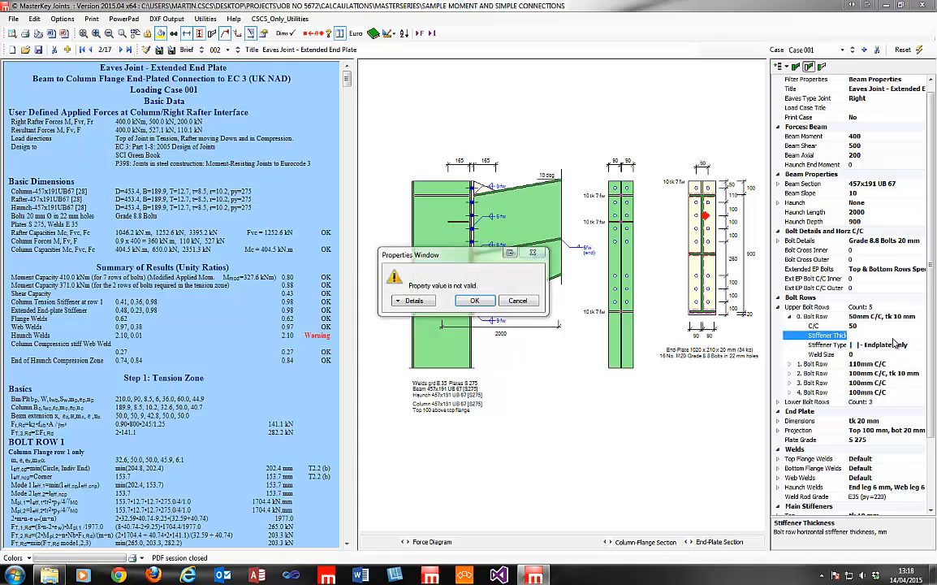
pyautogui.click(476, 302)
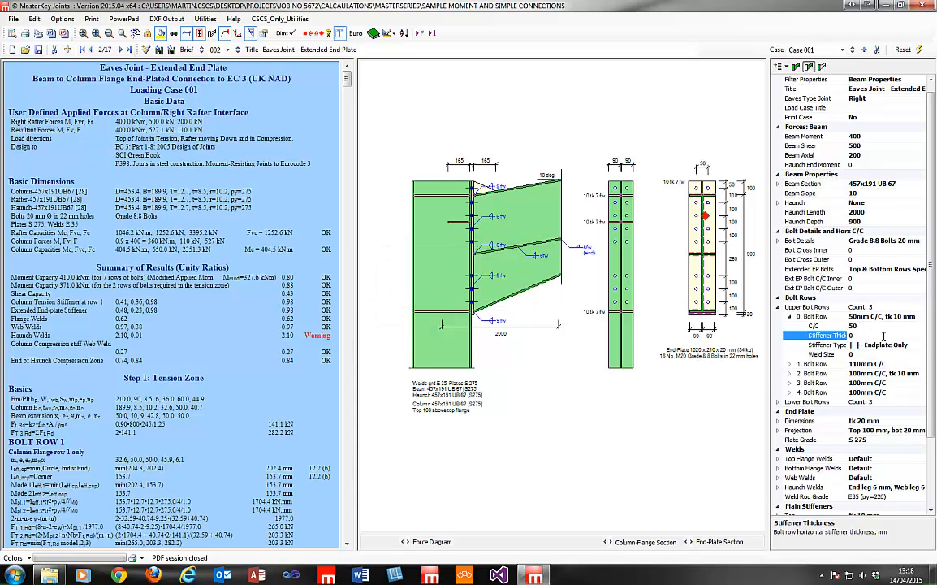
pyautogui.click(893, 344)
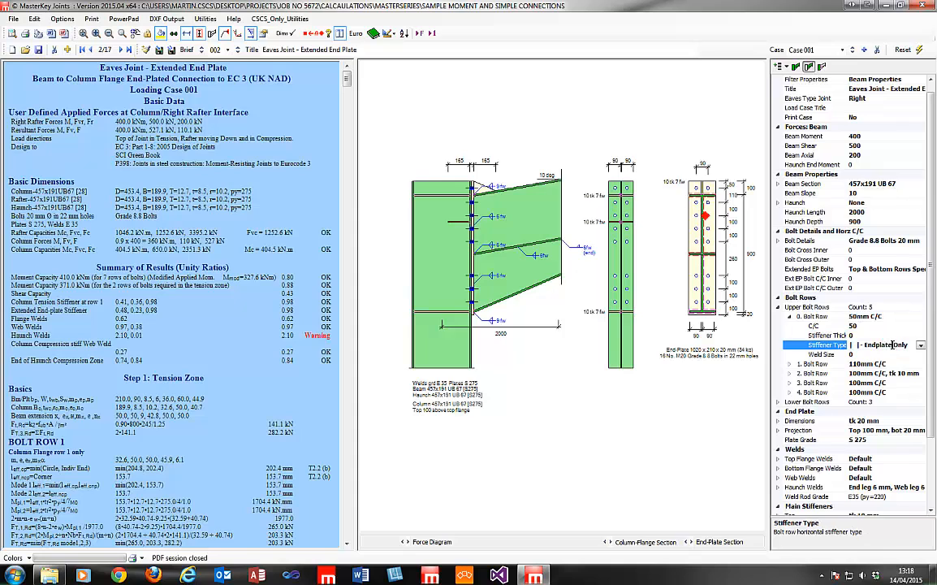
pyautogui.click(882, 336)
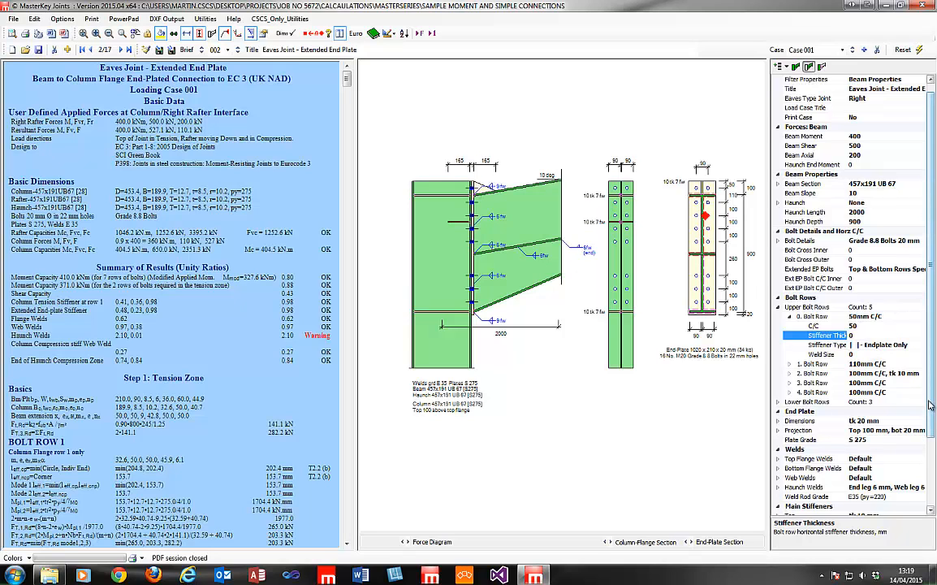
# Expand the Gusset Stiffeners > Extended End Plate settings.
pyautogui.scroll(-1, 933, 440)
pyautogui.scroll(-2, 932, 439)
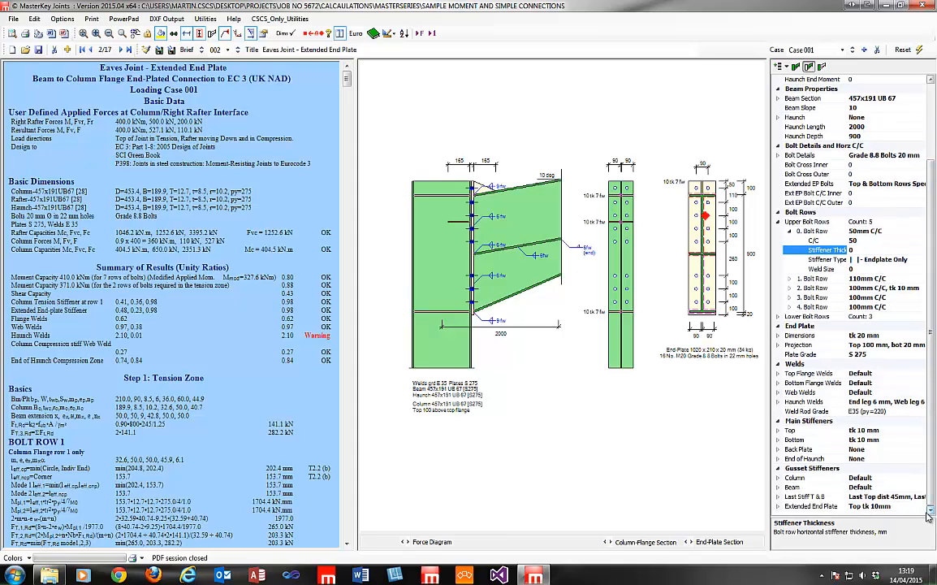
pyautogui.doubleClick(790, 507)
# Set the extended end plate gusset length to 250 at the beam flange and 100 at the plate end.
pyautogui.click(877, 461)
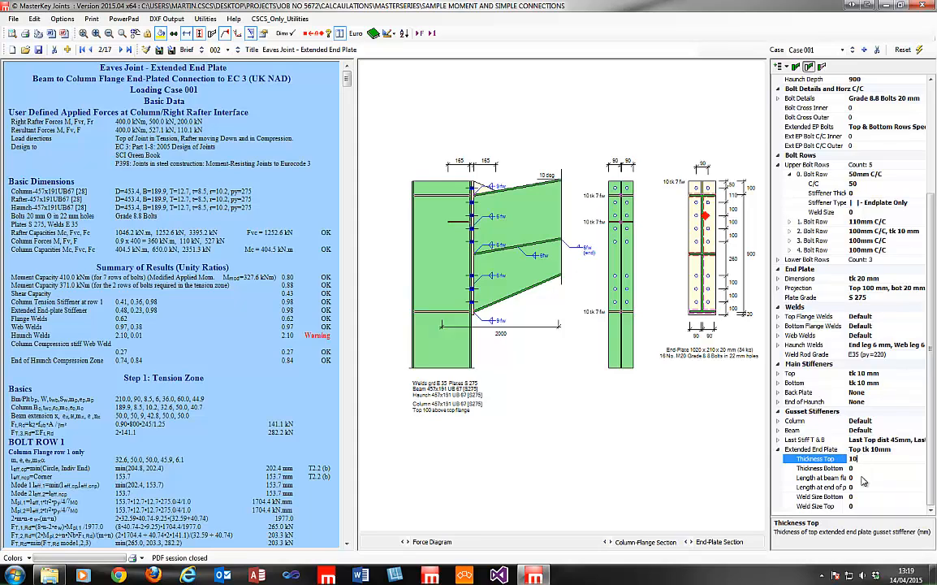
pyautogui.click(848, 477)
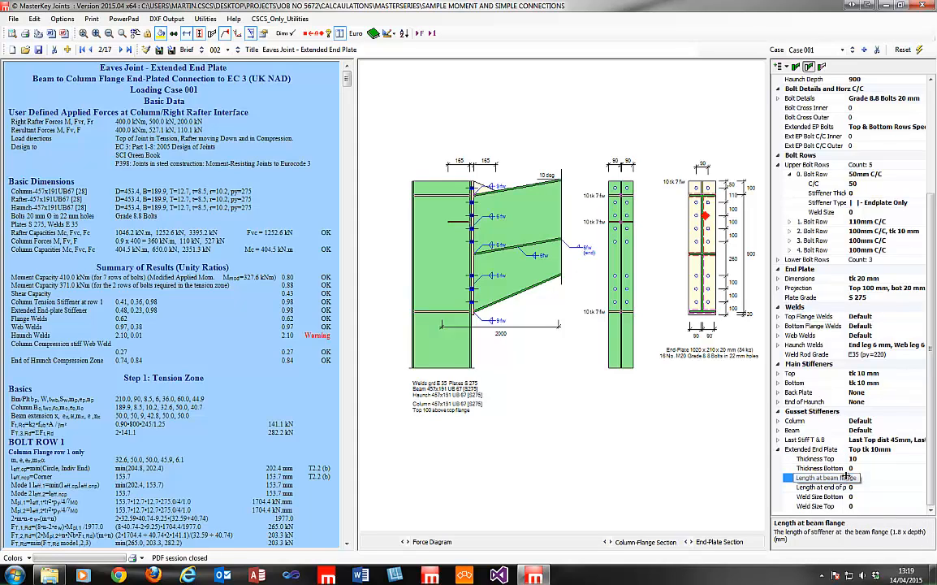
pyautogui.write('250')
pyautogui.press('Return')
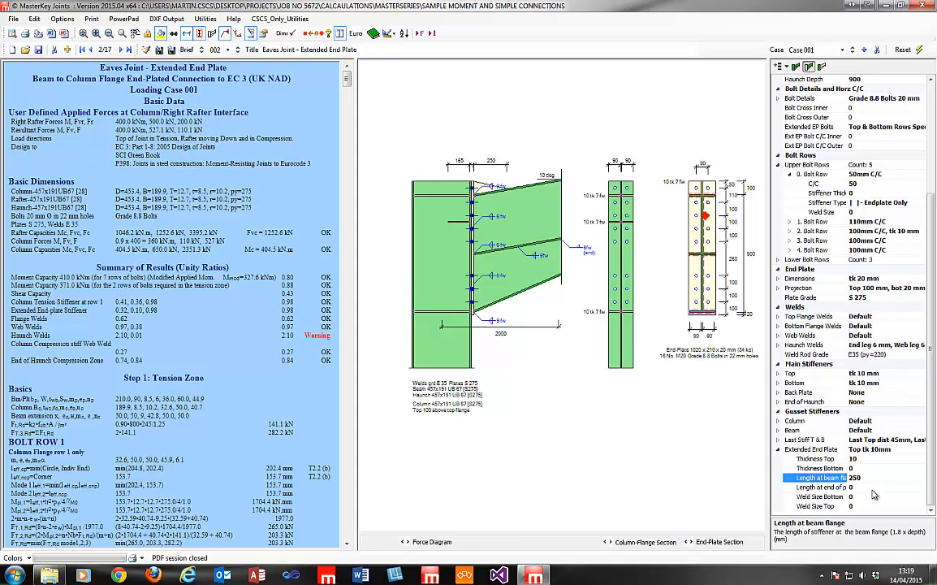
pyautogui.click(845, 487)
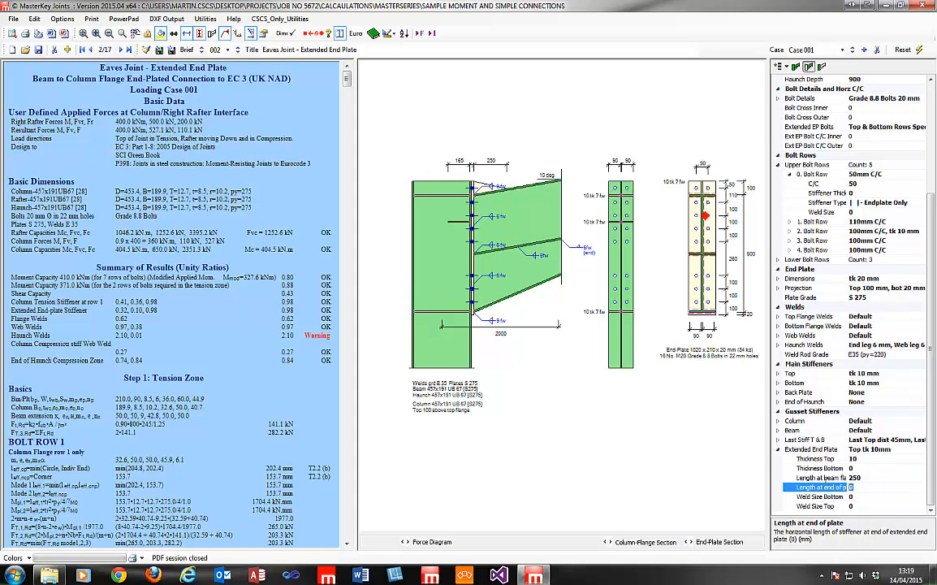
pyautogui.press('BackSpace')
pyautogui.write('100')
pyautogui.press('Return')
pyautogui.click(868, 487)
pyautogui.press('Return')
pyautogui.click(779, 452)
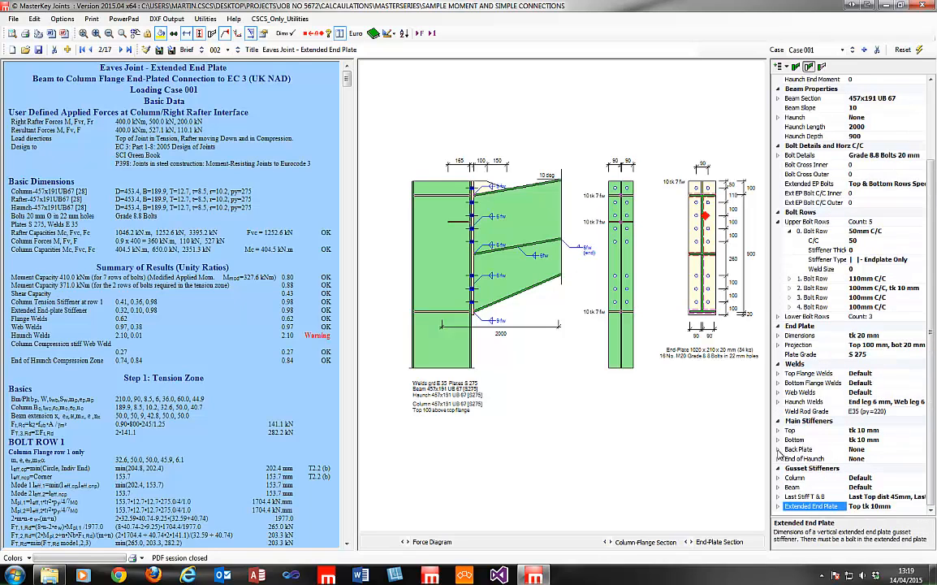
# Show column properties and give the column shear stiffener a 10 mm thickness.
pyautogui.click(823, 67)
pyautogui.click(889, 231)
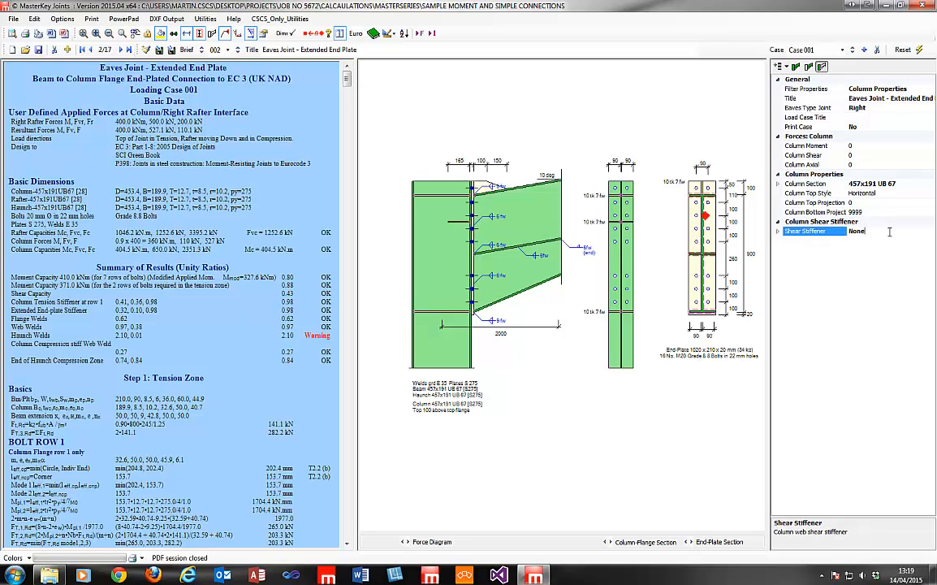
pyautogui.click(778, 231)
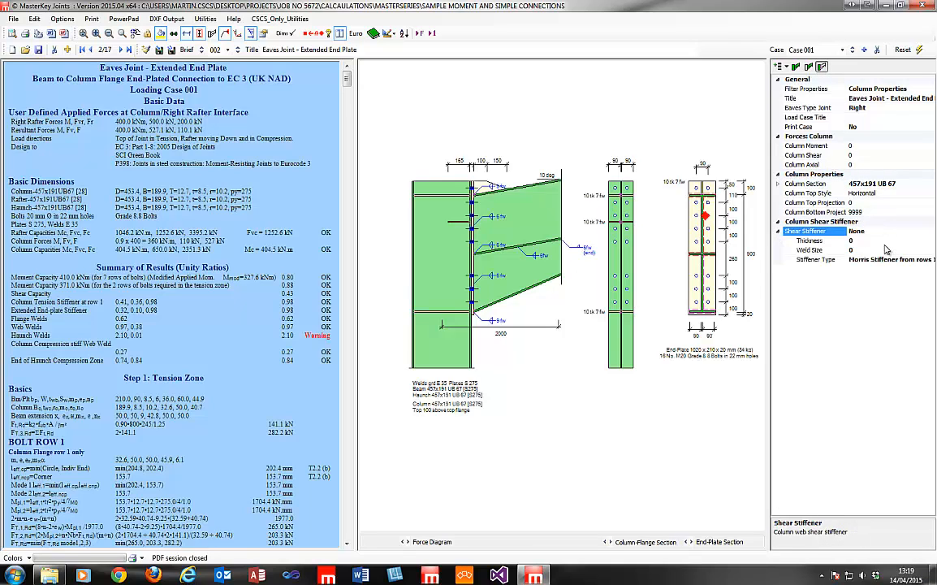
pyautogui.press('Down')
pyautogui.press('Down')
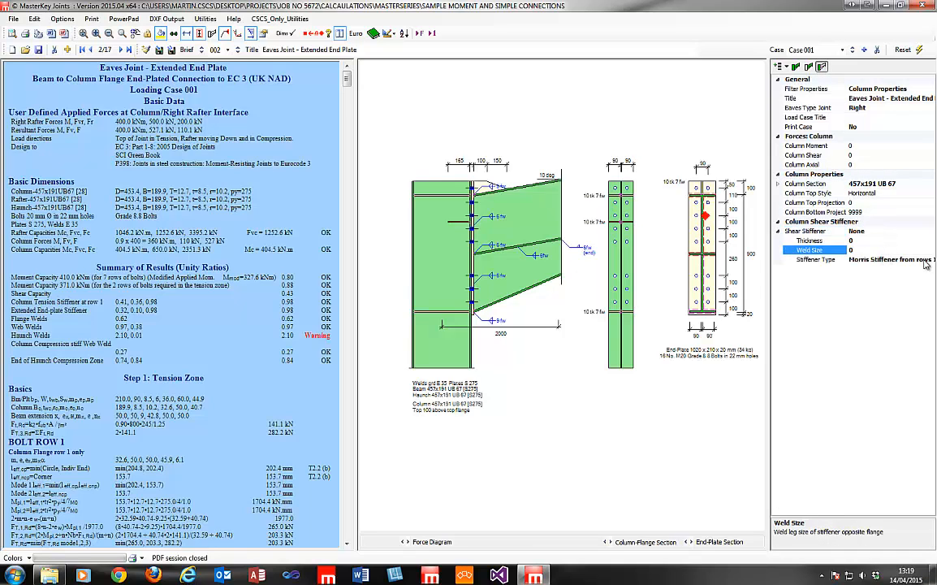
pyautogui.click(926, 261)
pyautogui.click(931, 259)
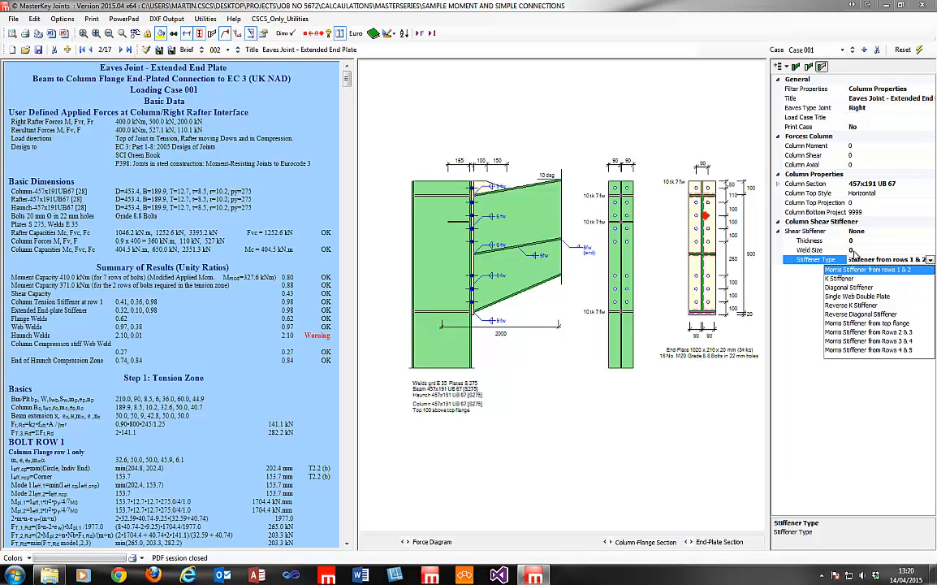
pyautogui.click(853, 253)
pyautogui.click(807, 242)
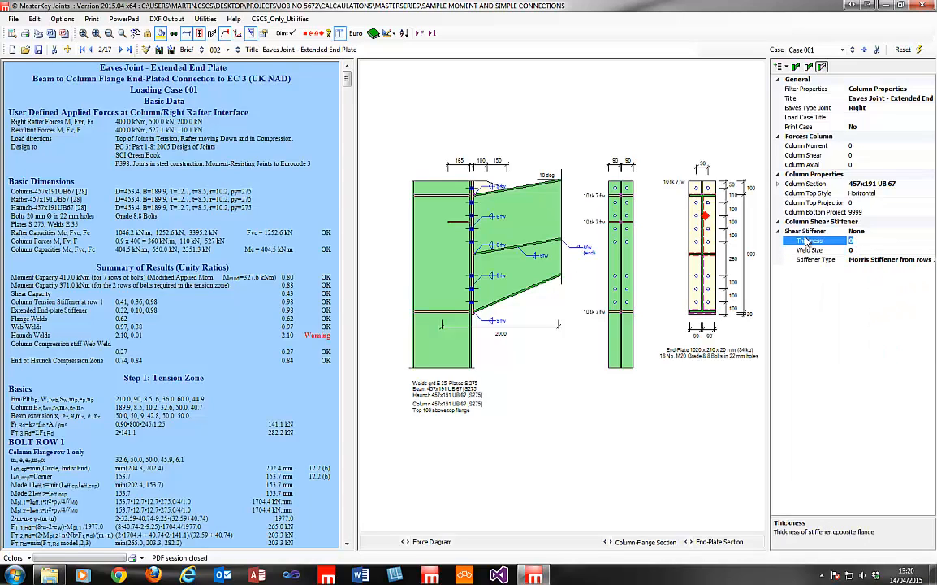
pyautogui.press('Return')
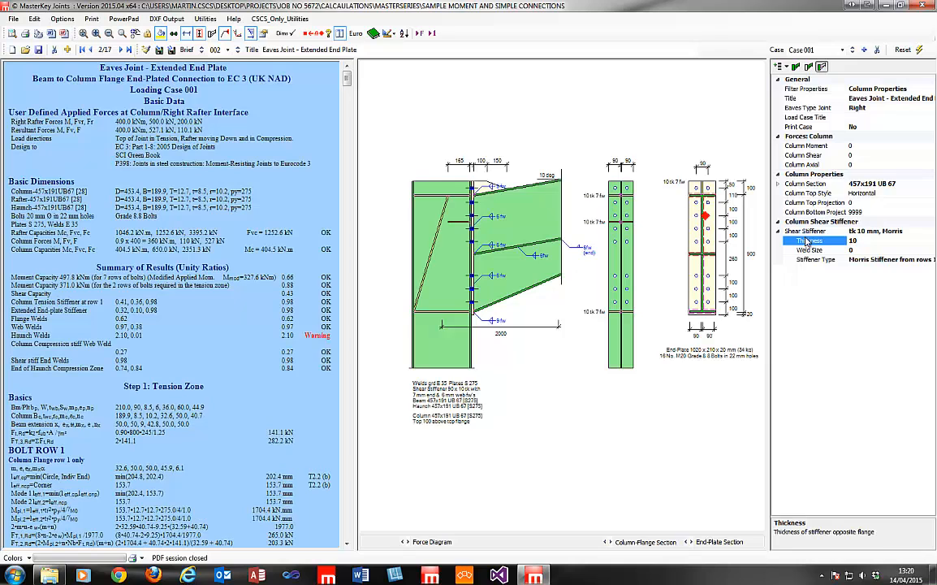
# Confirm the stiffener type is Morris Stiffener from rows 1 & 2, then list all properties.
pyautogui.doubleClick(866, 230)
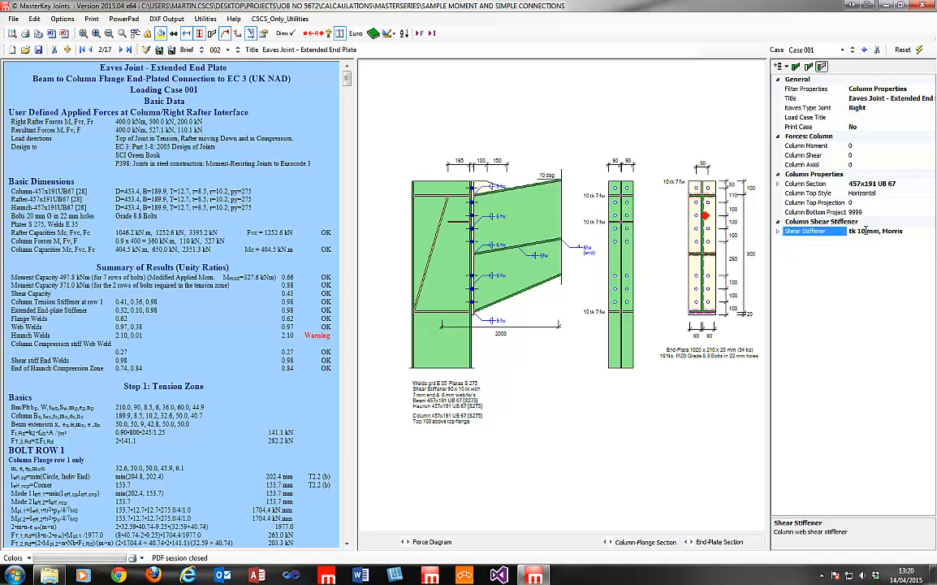
pyautogui.click(779, 231)
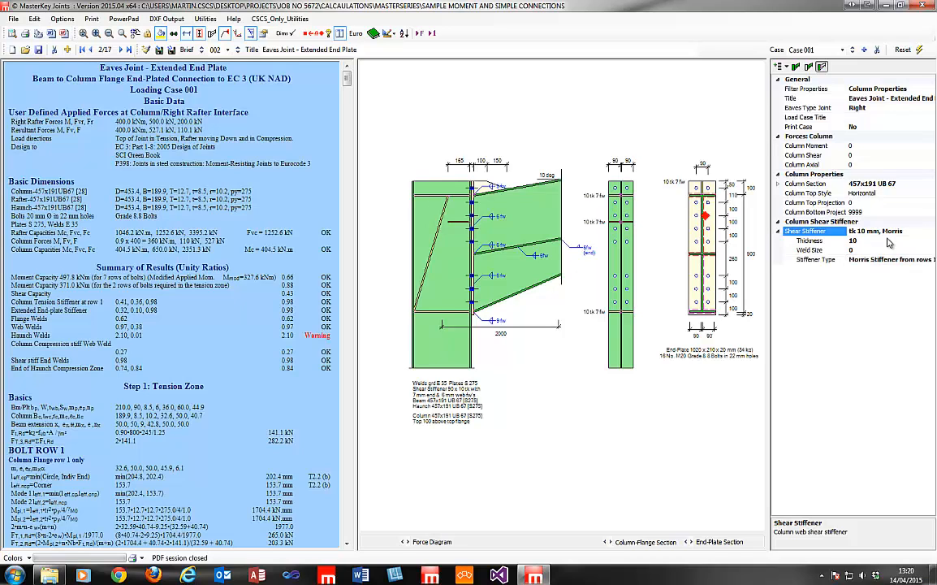
pyautogui.click(779, 232)
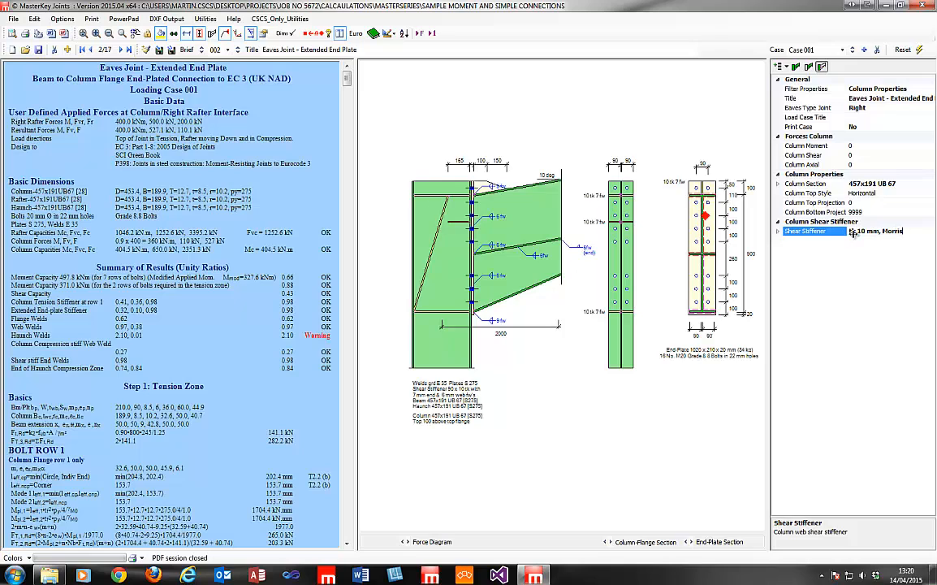
pyautogui.click(779, 231)
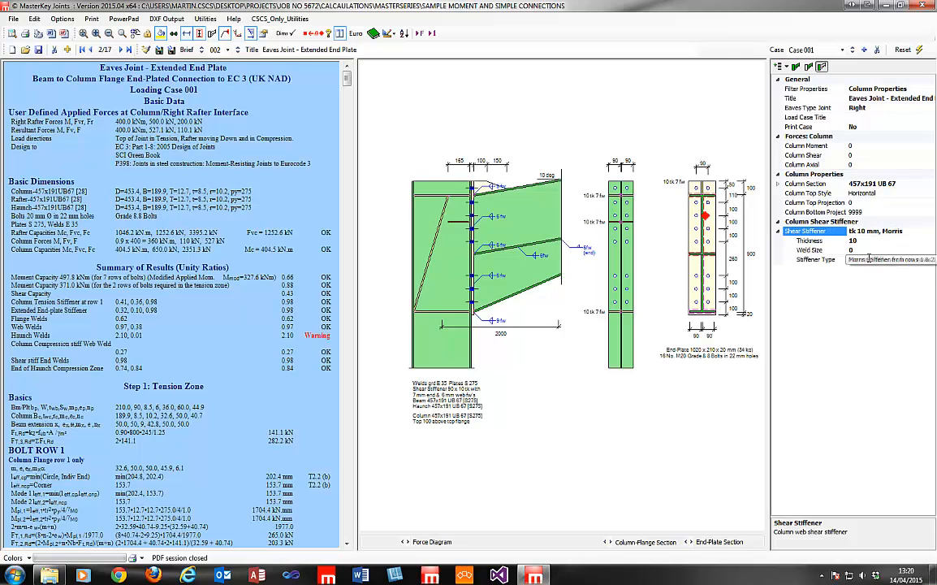
pyautogui.click(869, 259)
pyautogui.doubleClick(934, 260)
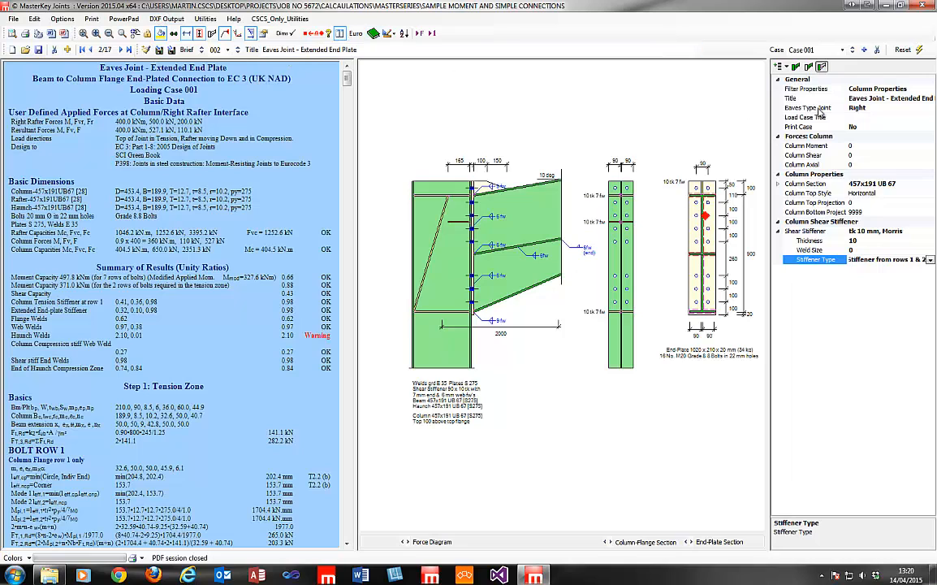
pyautogui.click(797, 67)
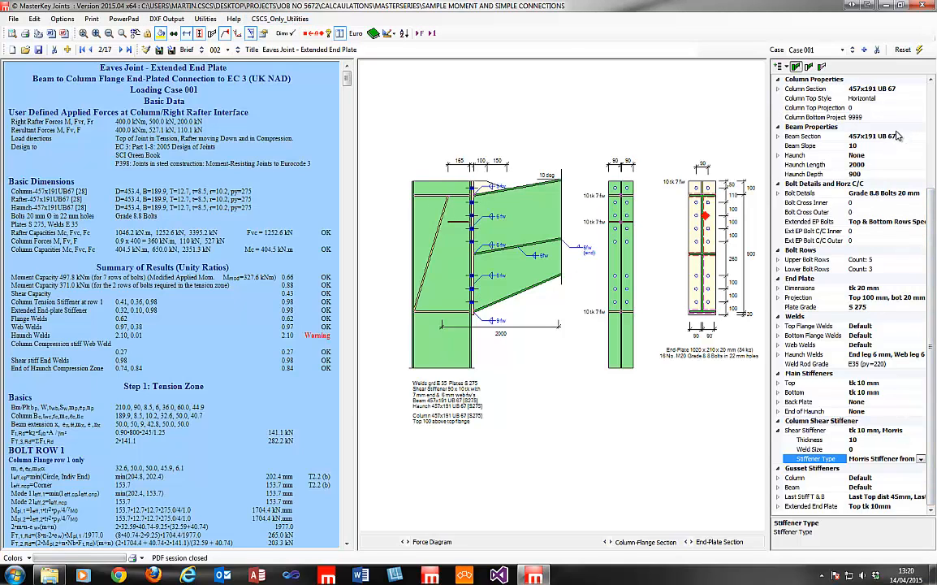
# Filter to column properties and check the zero column moment, shear and axial forces.
pyautogui.click(822, 66)
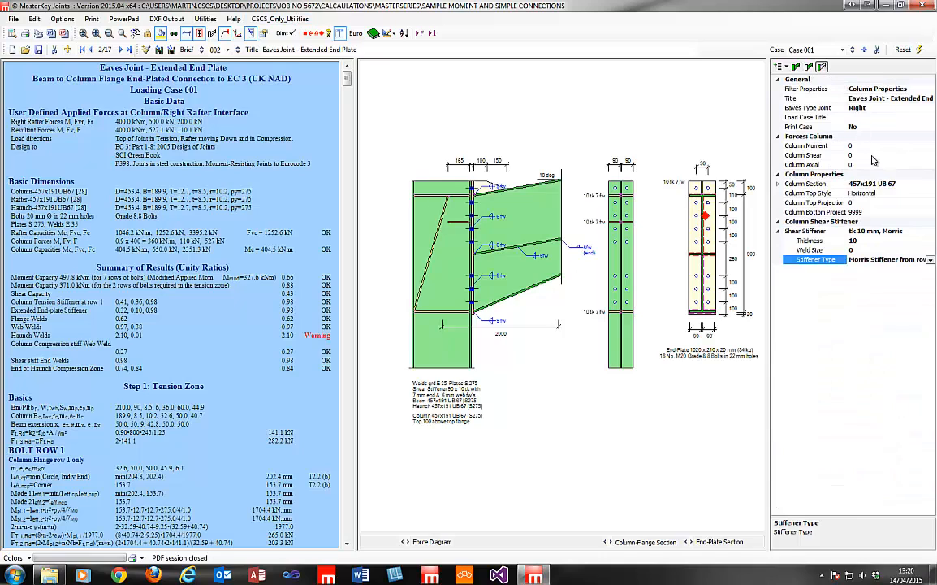
pyautogui.click(874, 145)
pyautogui.click(873, 155)
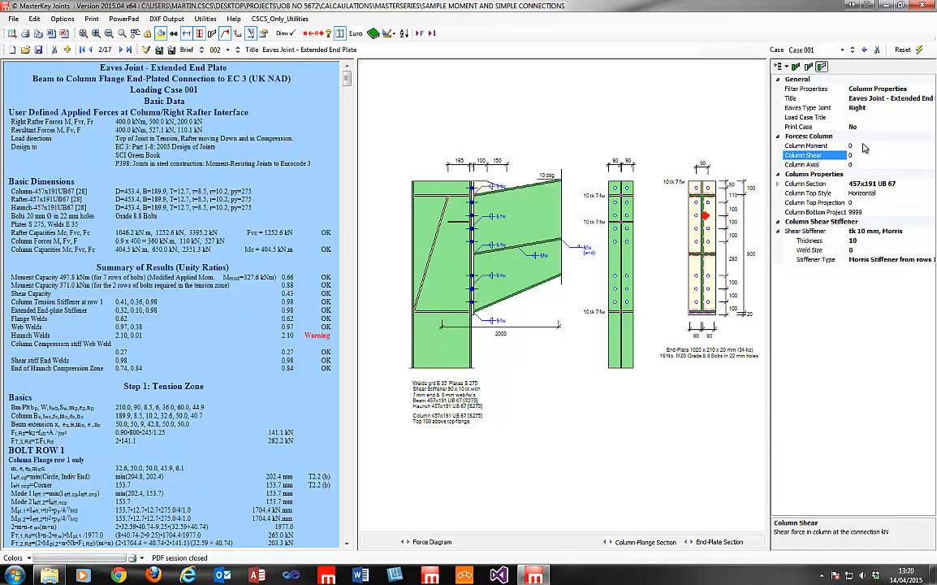
pyautogui.click(866, 165)
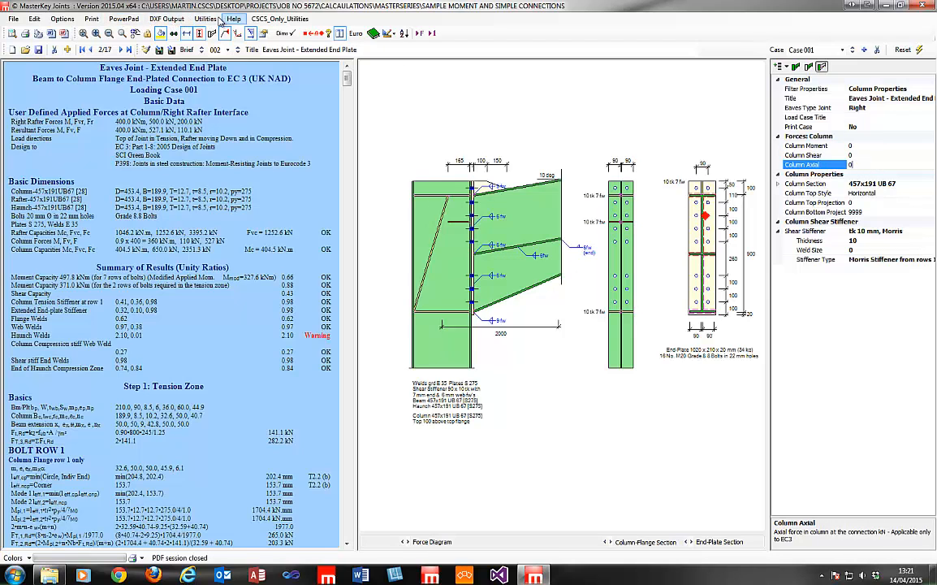
# Recalculate the joint to BS 5950:2000 and review its column forces.
pyautogui.click(66, 21)
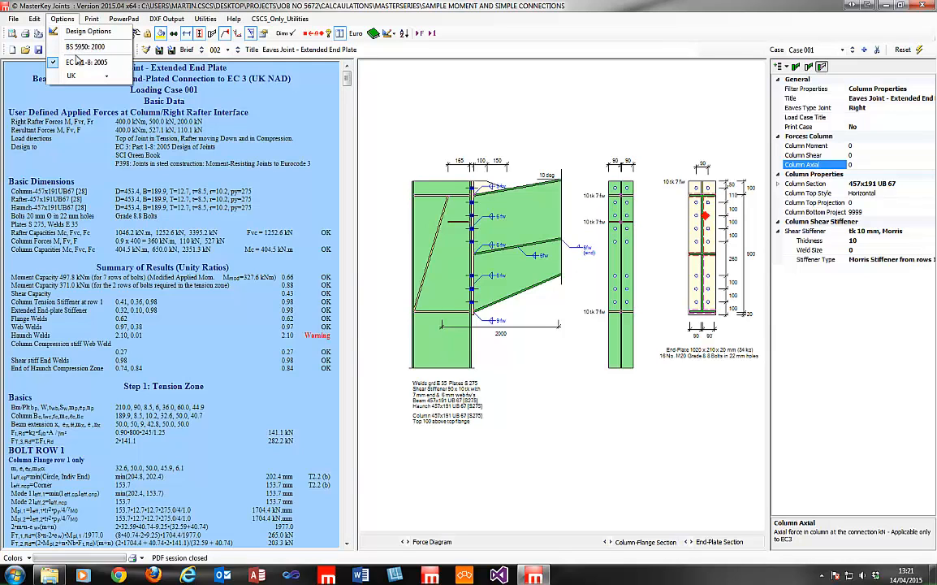
pyautogui.click(79, 47)
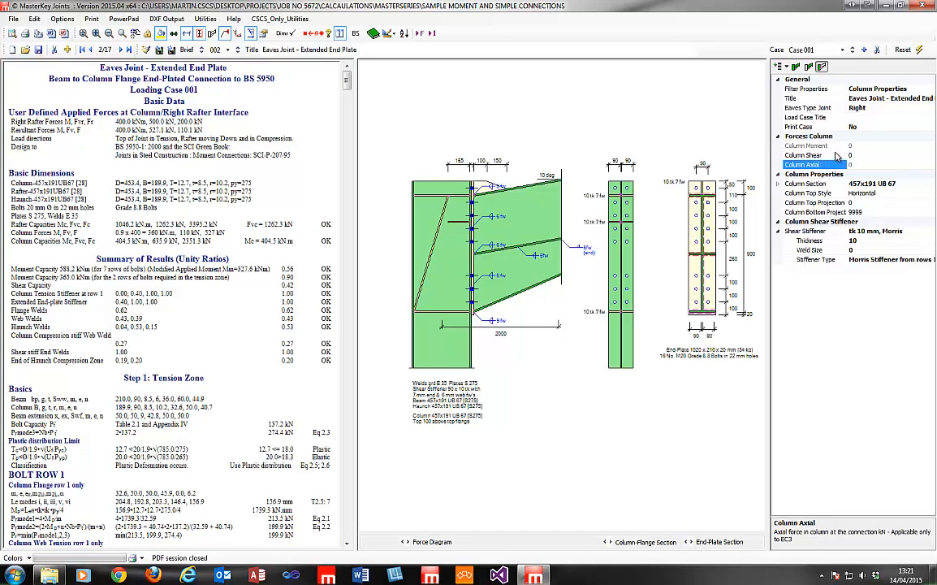
pyautogui.click(840, 138)
pyautogui.click(849, 145)
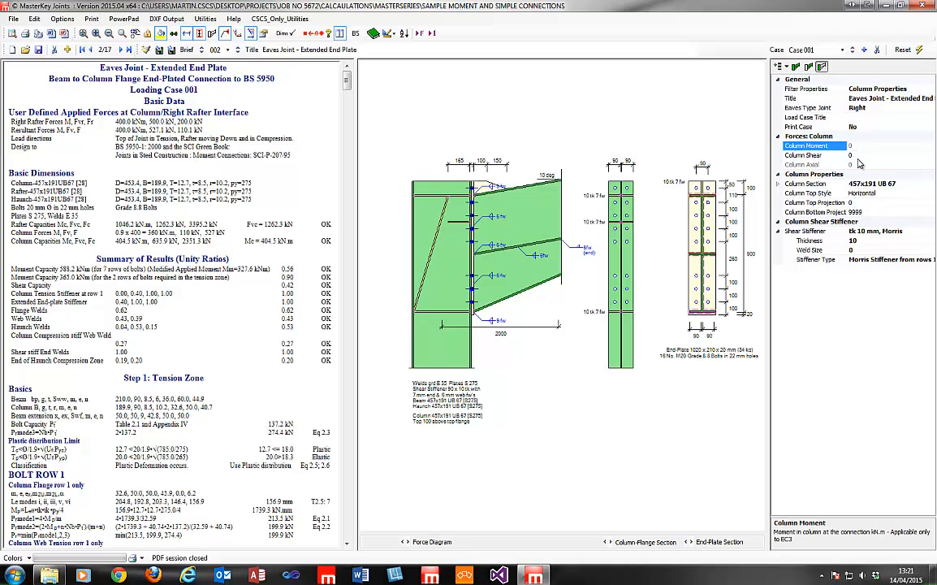
pyautogui.press('Down')
pyautogui.press('Down')
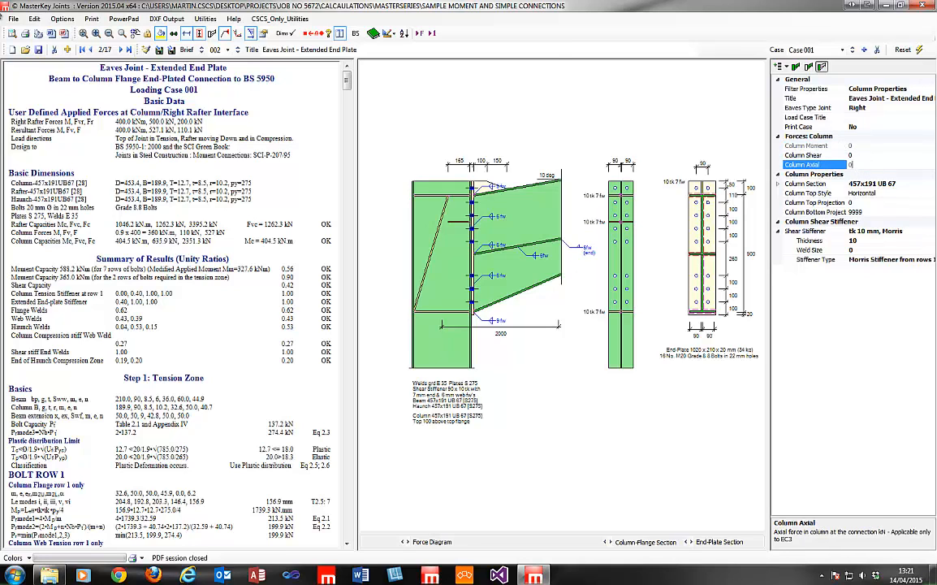
# Switch the design back to EC3-1-8:2005 and advance to joint 4/17, the Apex Joint.
pyautogui.click(63, 19)
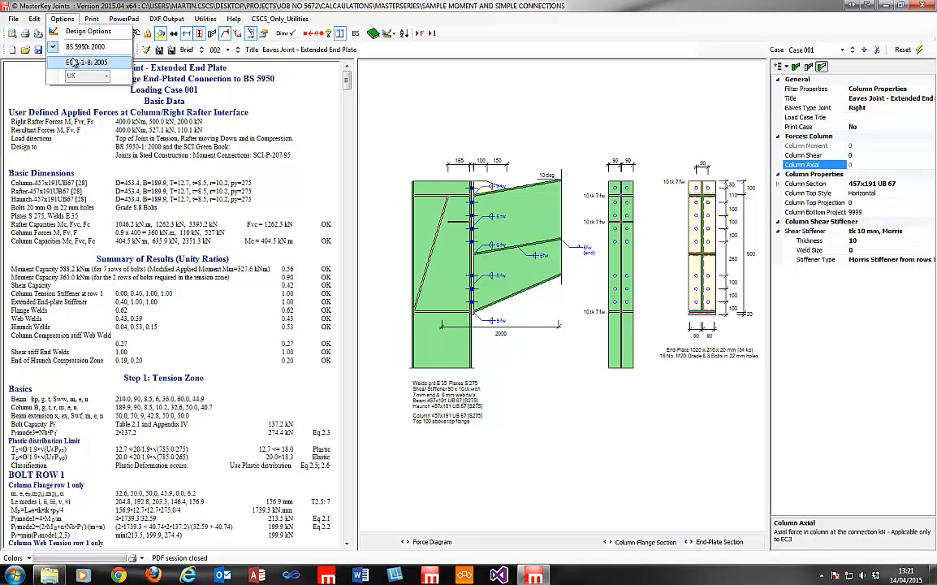
pyautogui.click(73, 63)
pyautogui.press('Up')
pyautogui.press('Up')
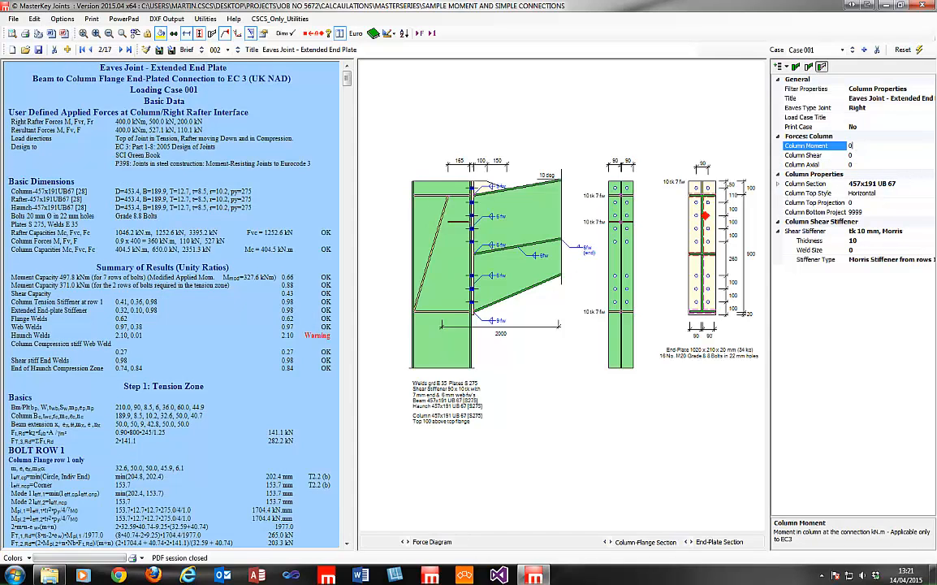
pyautogui.click(120, 50)
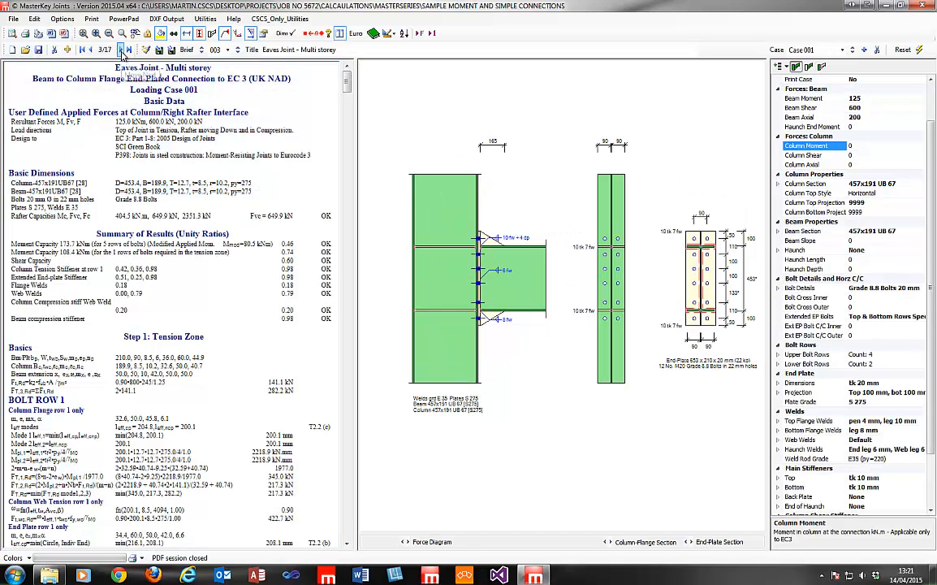
pyautogui.click(120, 49)
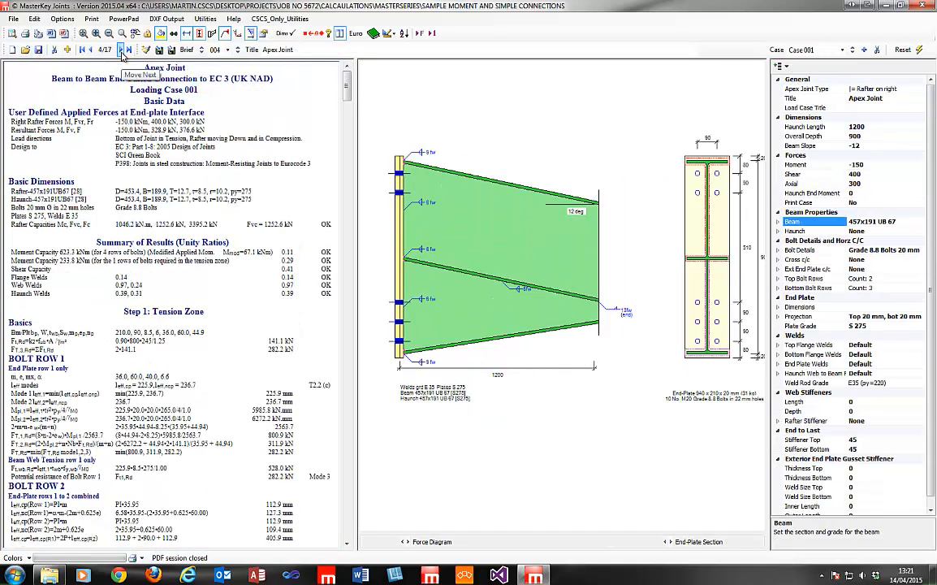
# Step through the records to joint 9/17 Column Splice, then start opening another file.
pyautogui.click(120, 50)
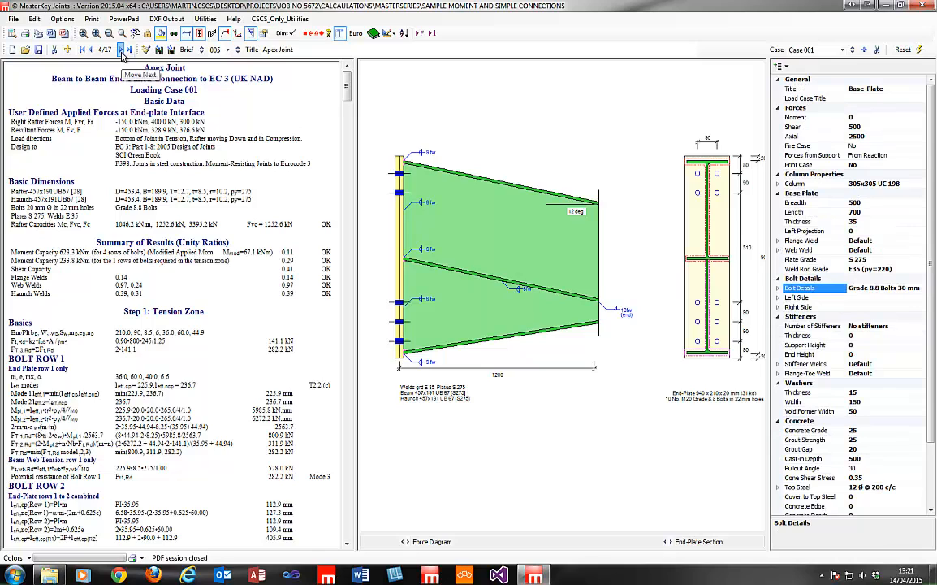
pyautogui.click(120, 49)
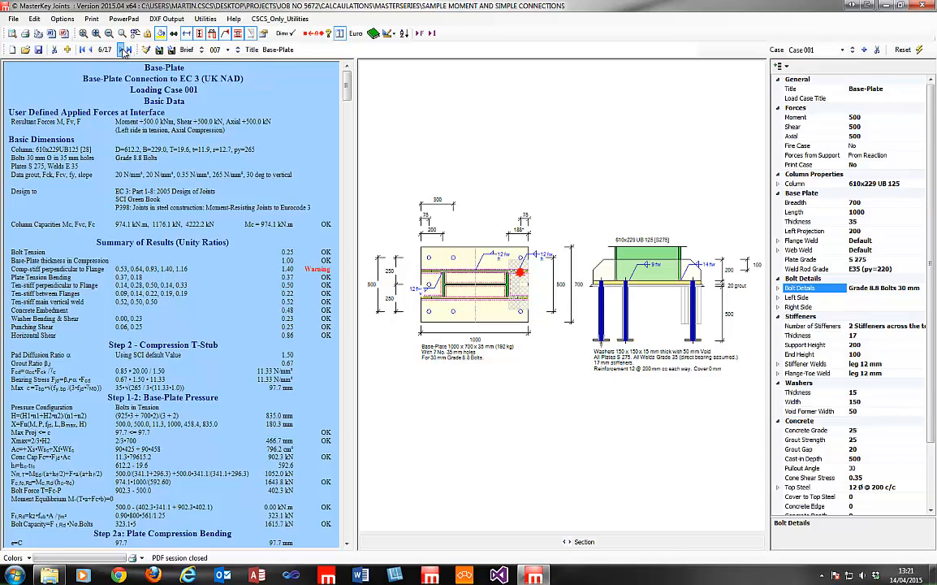
pyautogui.click(122, 50)
pyautogui.click(124, 51)
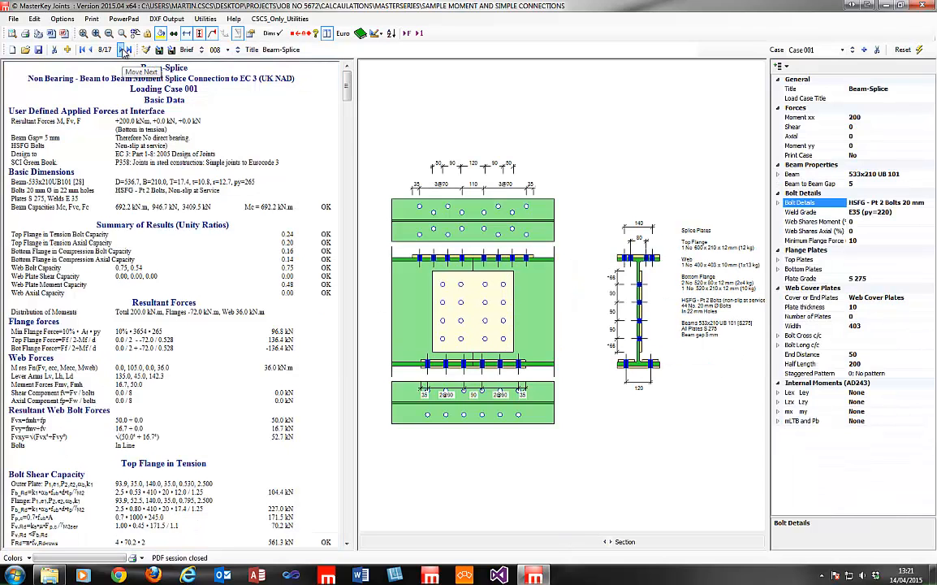
pyautogui.click(123, 52)
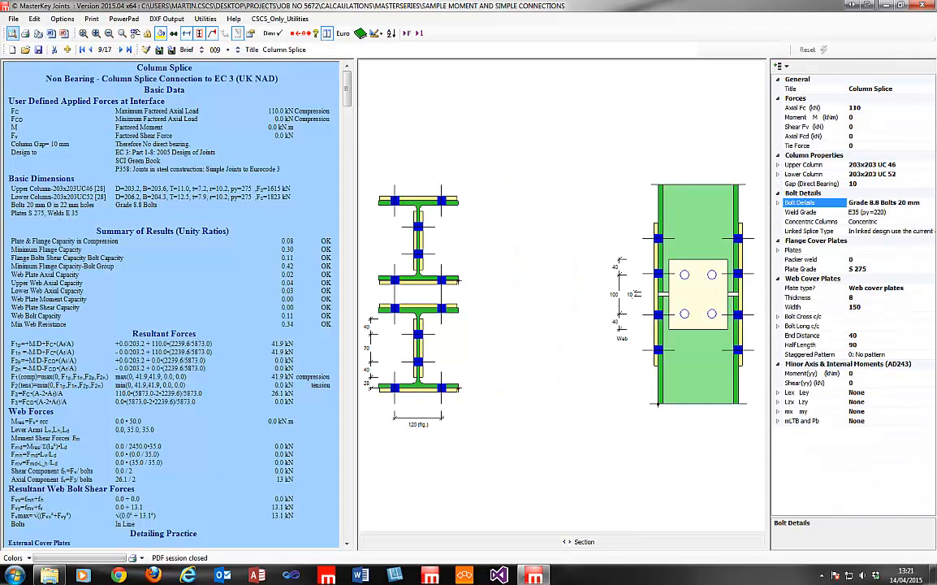
pyautogui.click(25, 50)
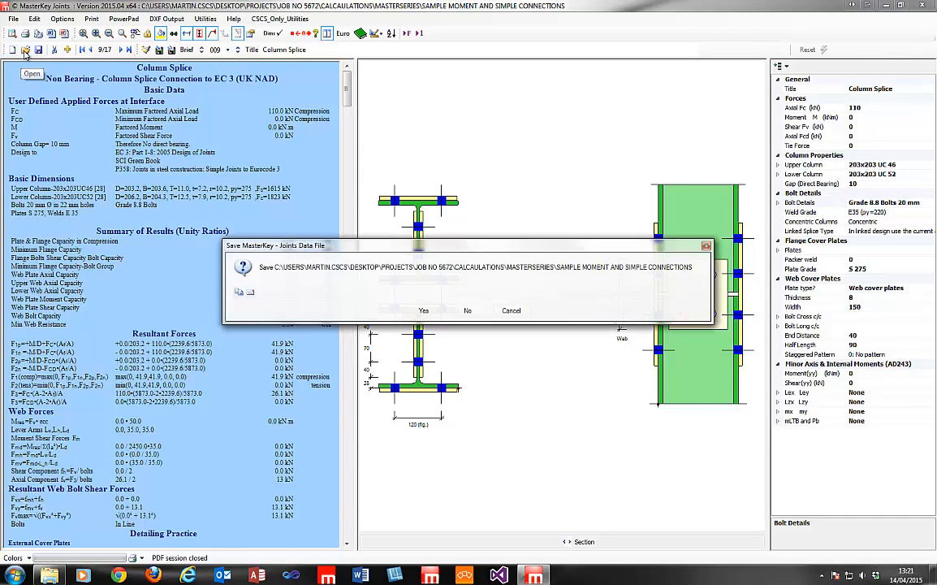
# Save the current file, open All Joints.IMJX and jump to joint 013, the CHS base plate uplift joint.
pyautogui.click(423, 311)
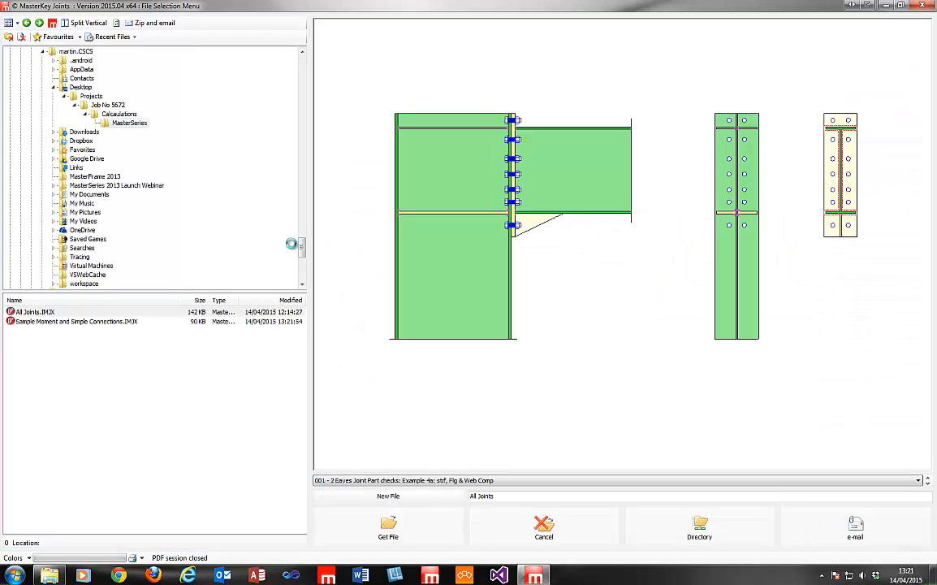
pyautogui.click(35, 312)
pyautogui.click(388, 528)
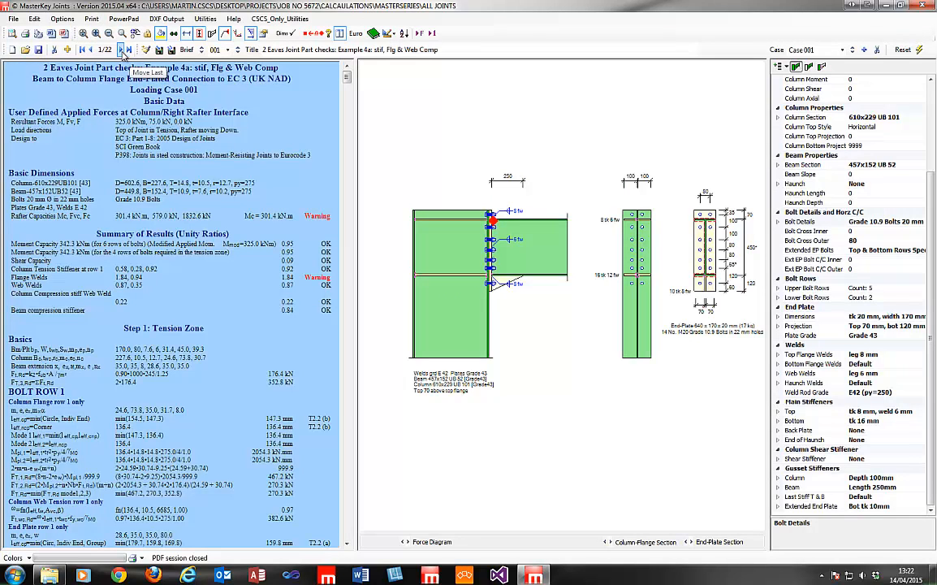
pyautogui.click(120, 50)
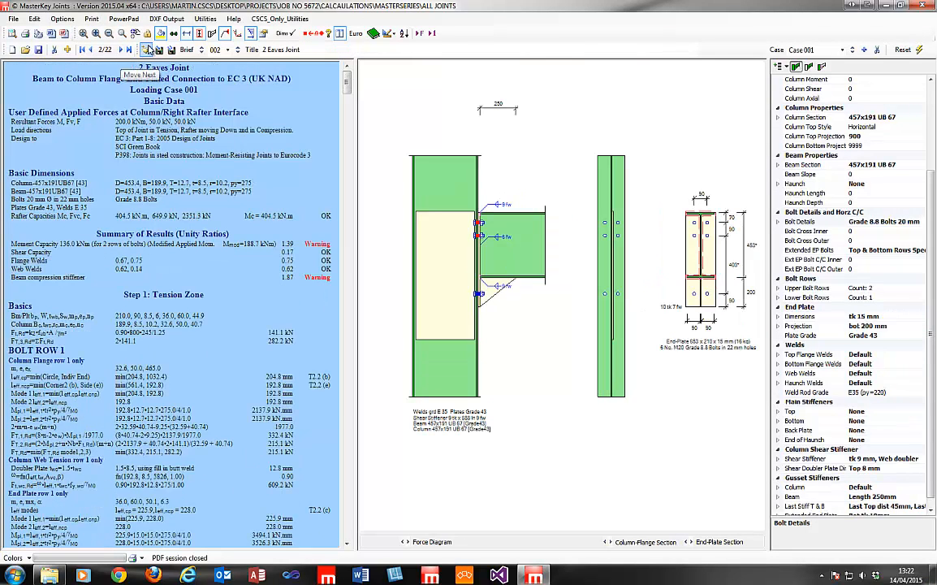
pyautogui.click(215, 49)
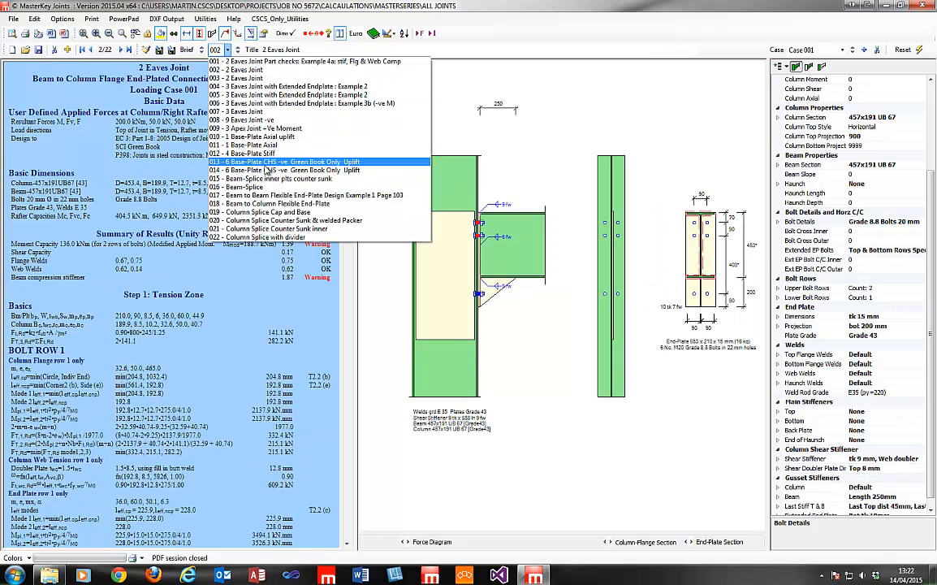
pyautogui.click(285, 170)
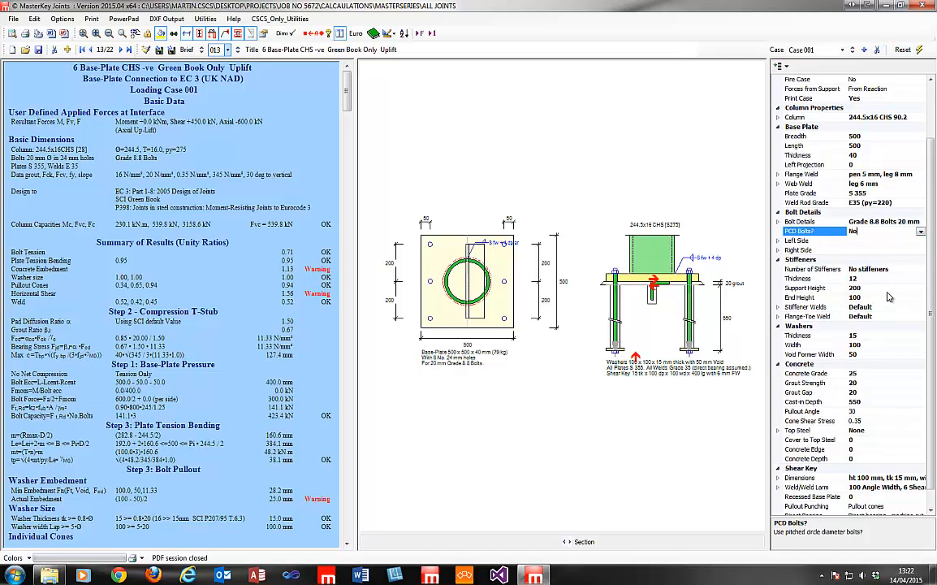
# Set PCD Bolts to Yes, check the CHS bolt number, then jump to record 22/22 Column Splice with divider.
pyautogui.click(921, 233)
pyautogui.click(908, 242)
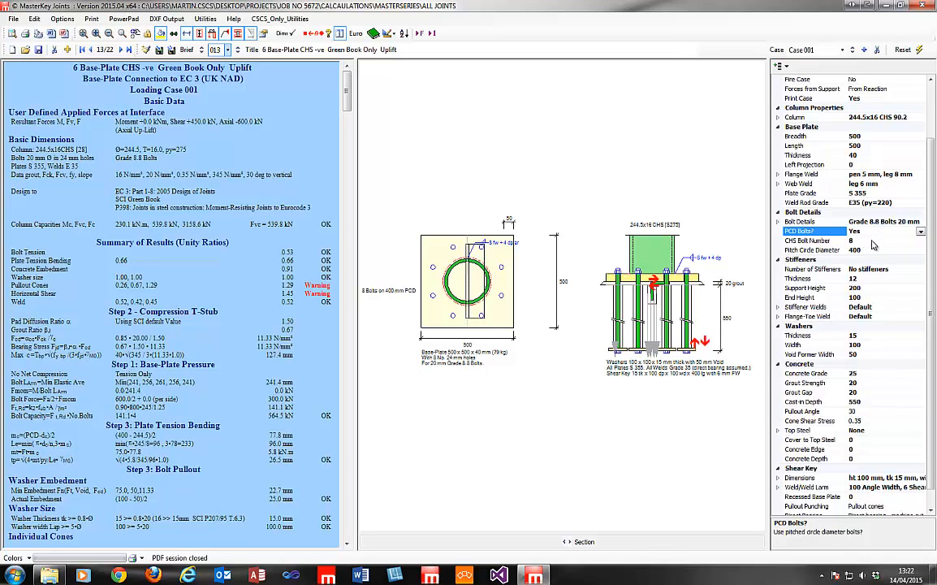
pyautogui.click(869, 241)
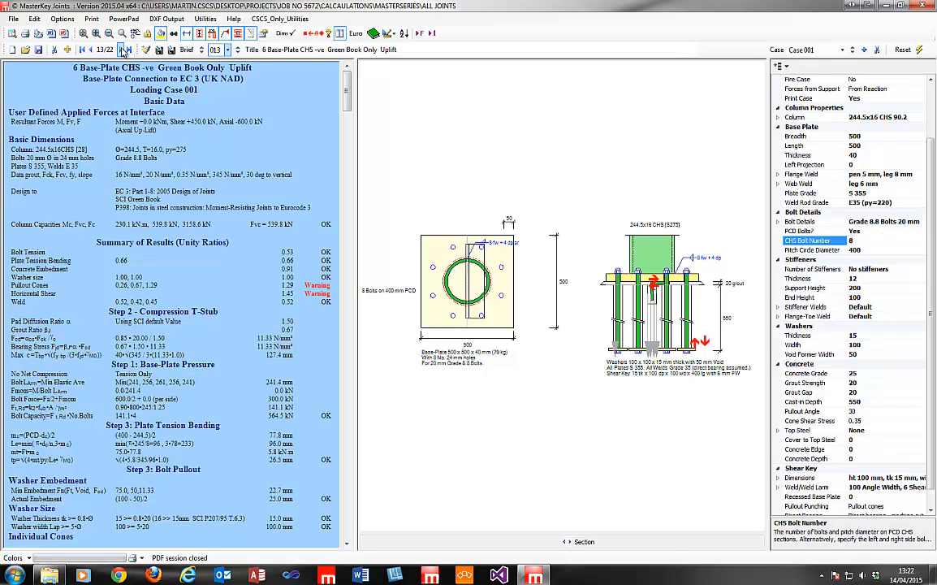
pyautogui.click(127, 50)
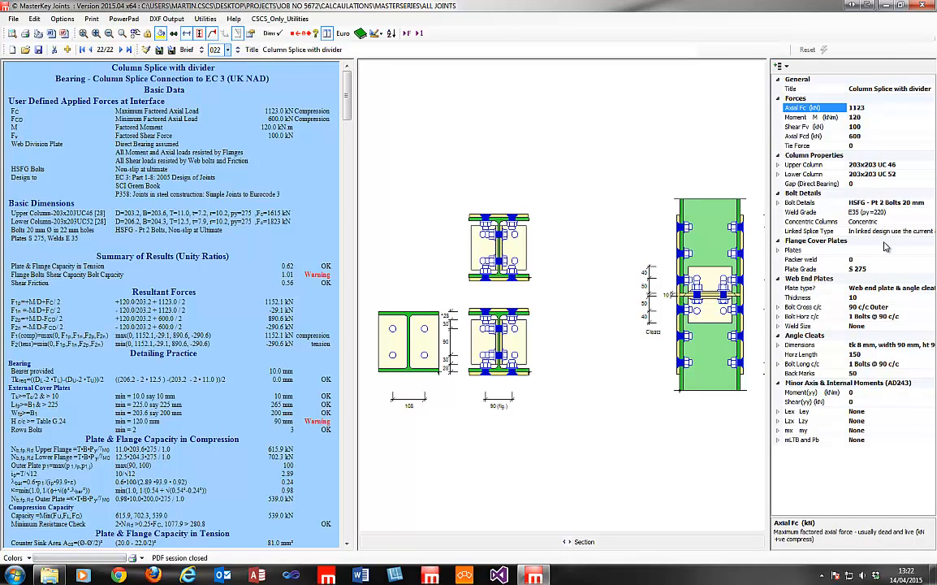
# Cycle the splice's Plate type through web cover plates, web end plates and end plate with angle cleats, finishing on web cover plates.
pyautogui.click(877, 288)
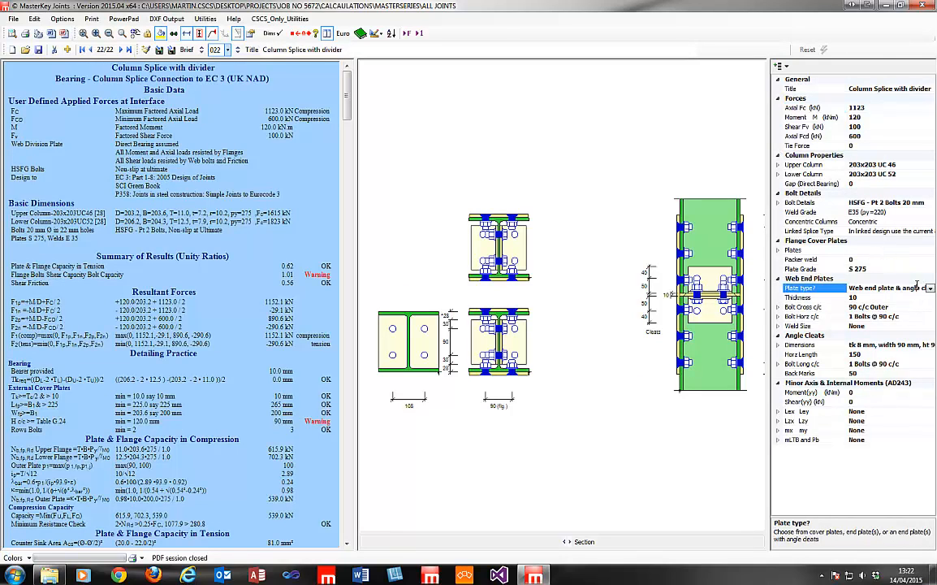
pyautogui.click(930, 290)
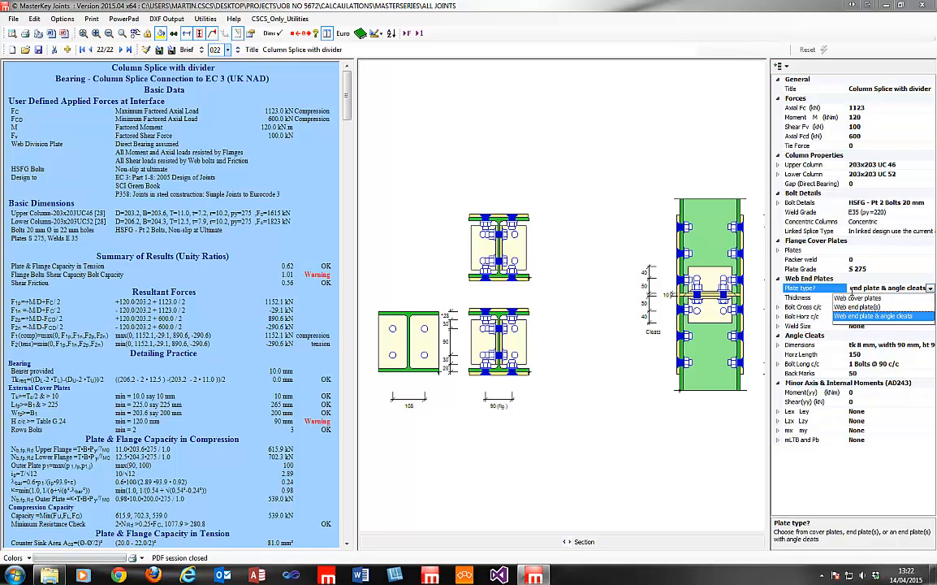
pyautogui.click(866, 298)
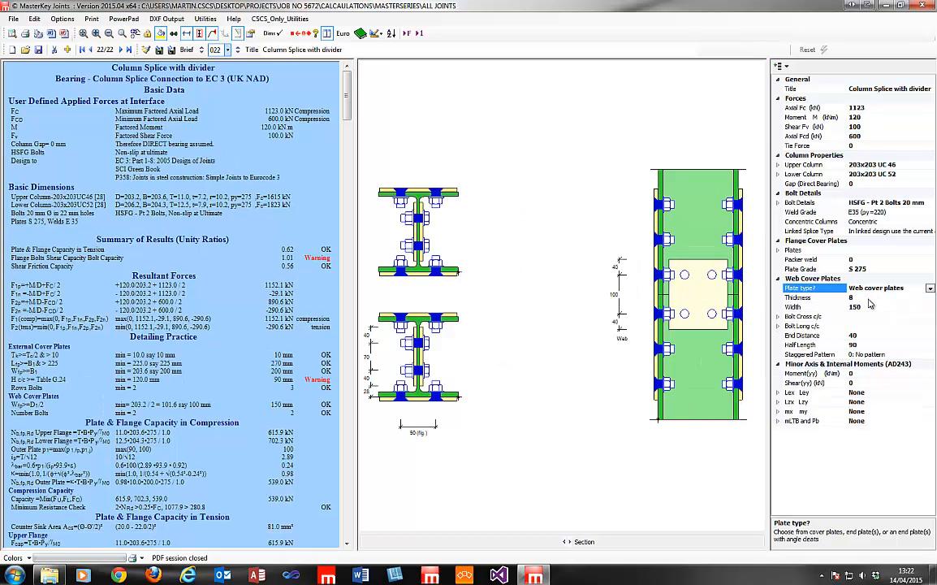
pyautogui.click(931, 289)
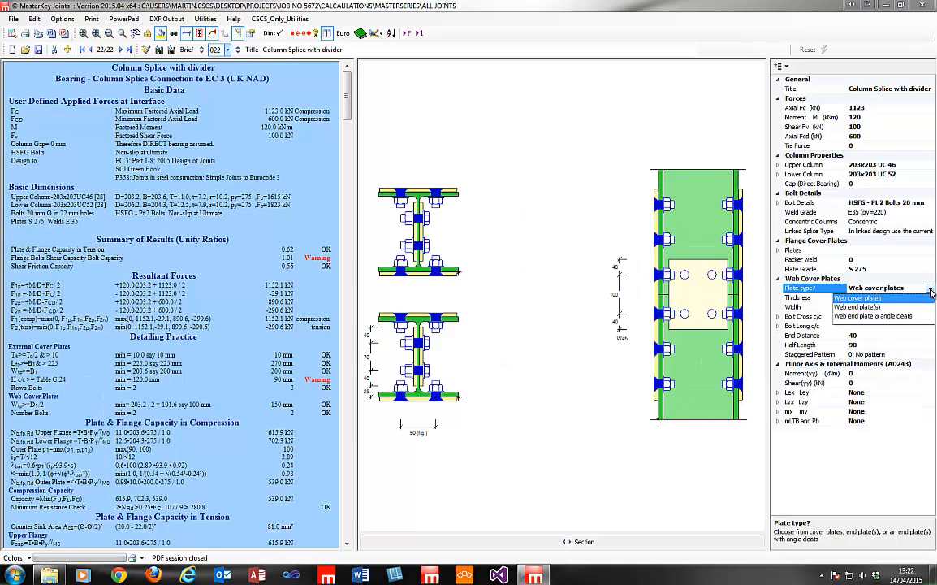
pyautogui.click(891, 307)
pyautogui.click(931, 289)
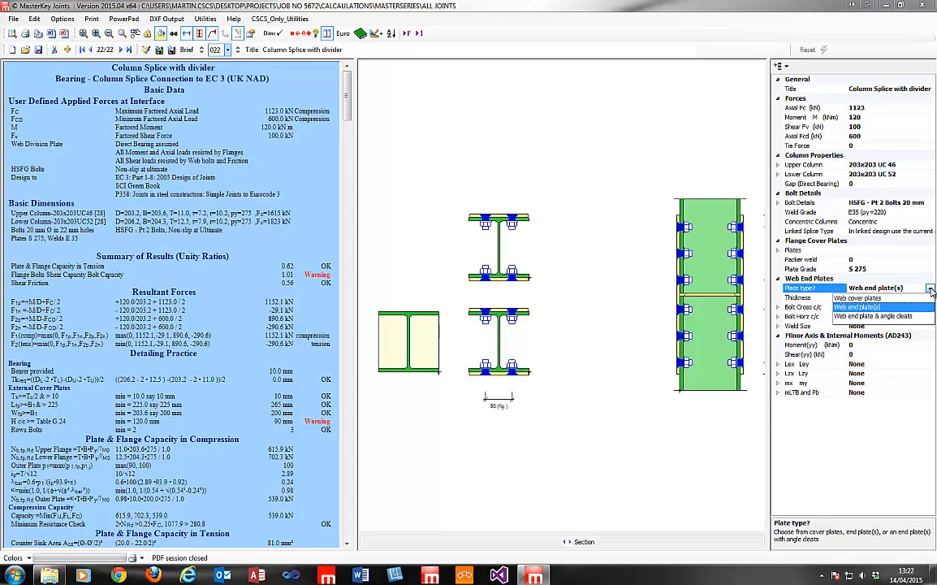
pyautogui.click(903, 316)
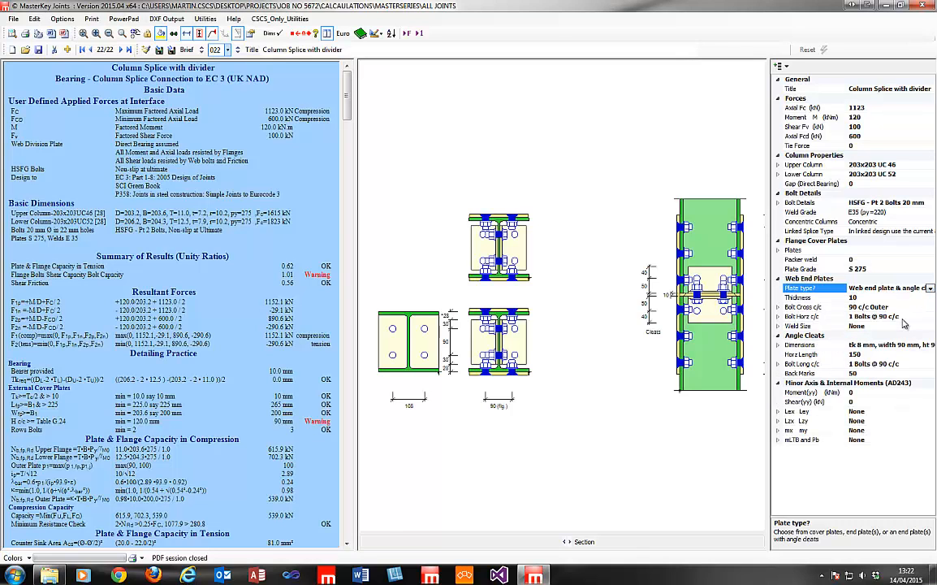
pyautogui.click(931, 288)
pyautogui.click(903, 298)
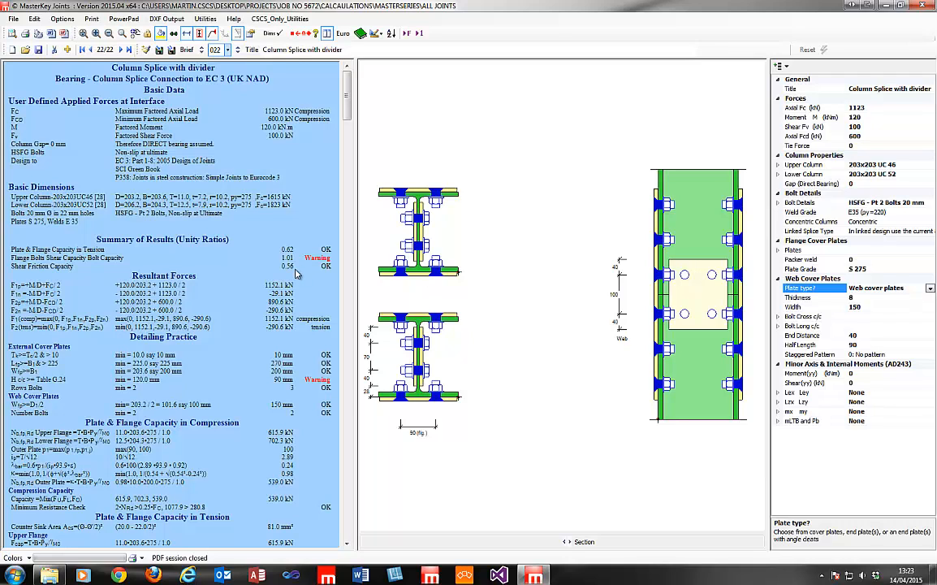
pyautogui.scroll(-1, 314, 84)
pyautogui.scroll(1, 314, 84)
# On the first eaves joint, make the 457x152 UB 52 beam cellular with a 600 mm cell depth.
pyautogui.click(82, 49)
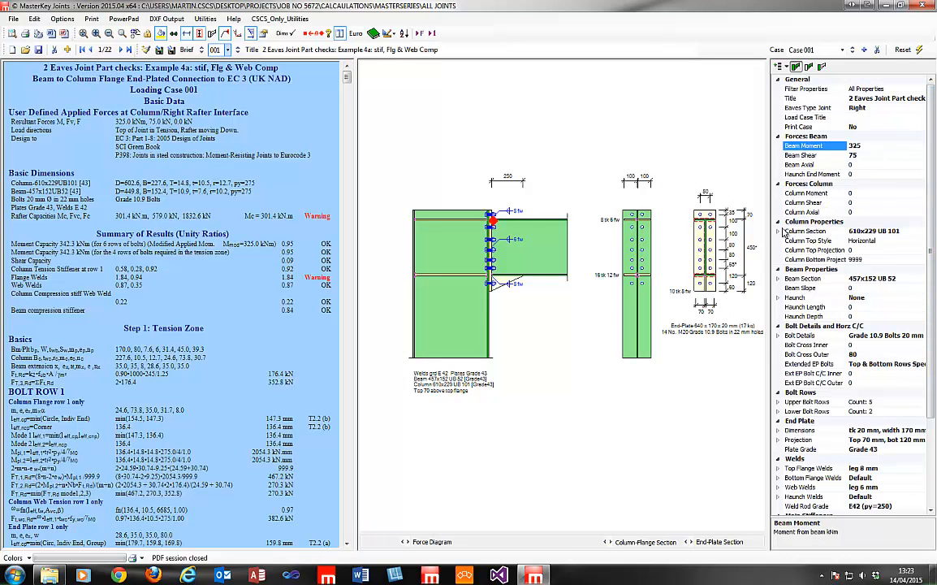
pyautogui.click(778, 279)
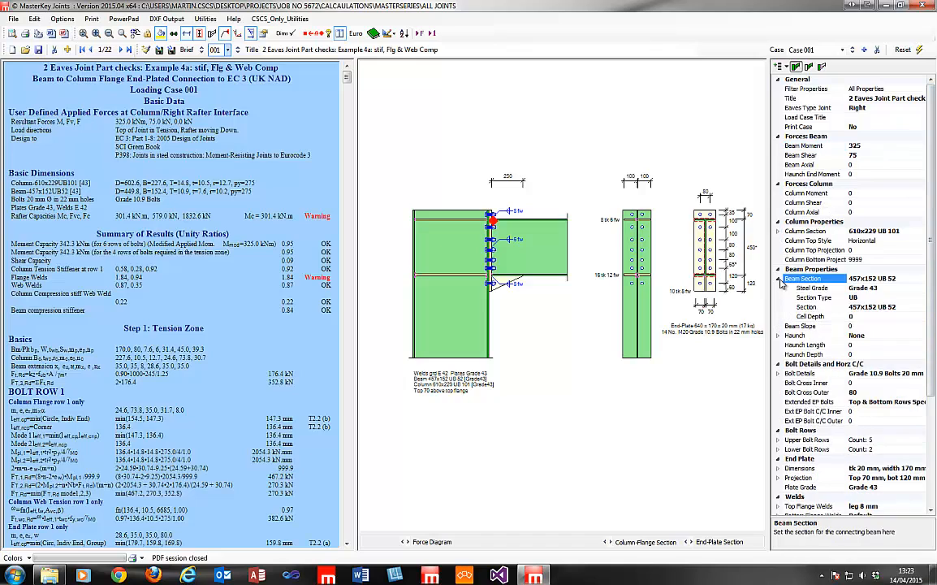
pyautogui.click(871, 297)
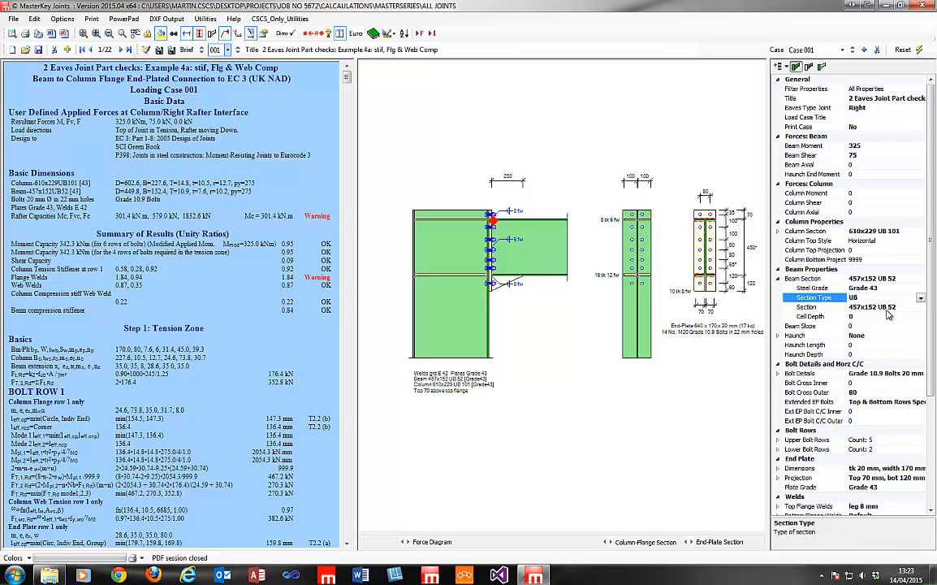
pyautogui.click(881, 317)
pyautogui.moveTo(866, 315); pyautogui.dragTo(849, 315)
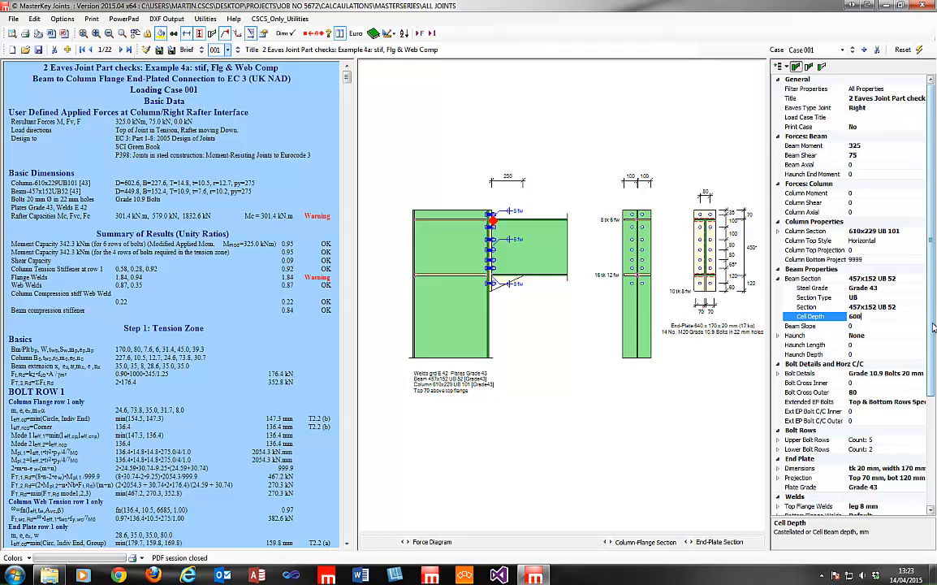
pyautogui.press('Return')
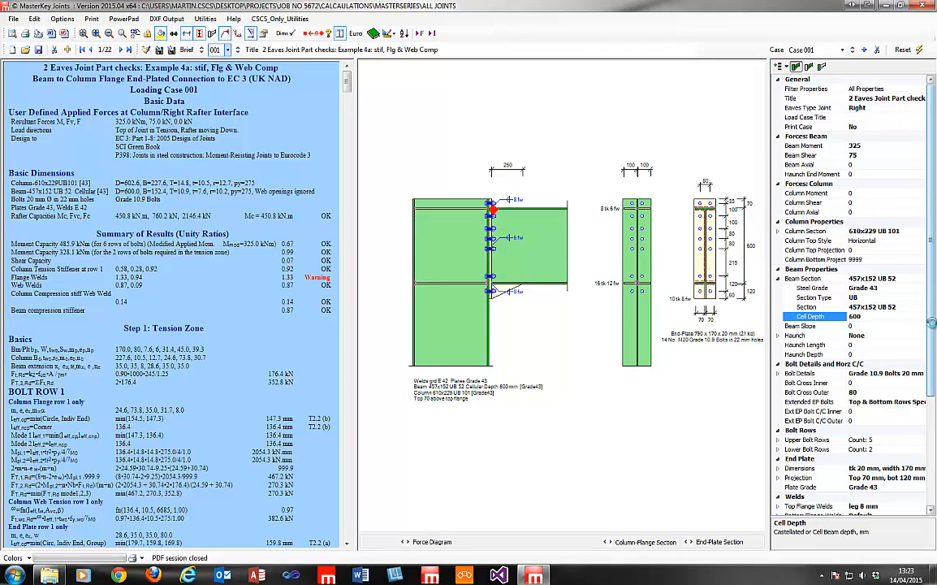
pyautogui.click(889, 326)
pyautogui.click(888, 316)
pyautogui.moveTo(888, 316); pyautogui.dragTo(800, 285)
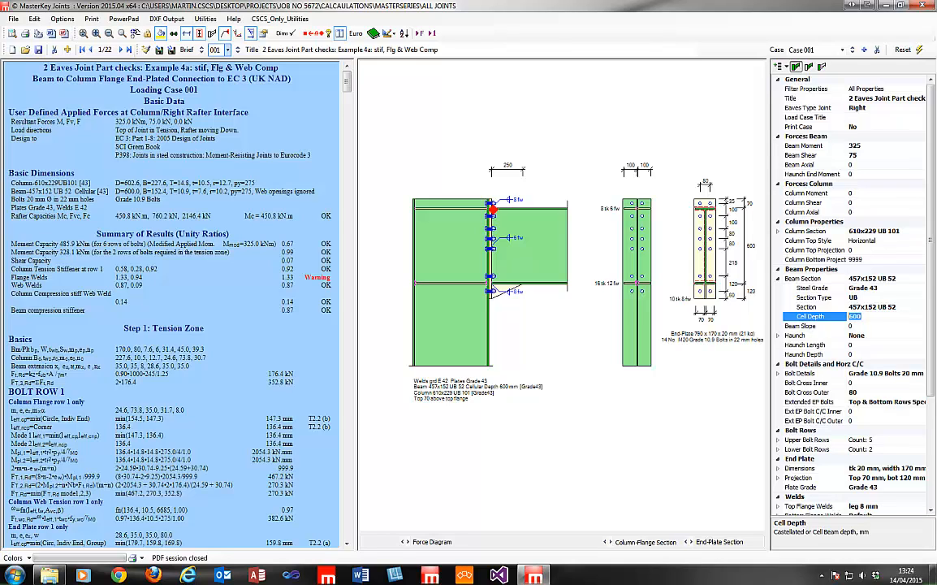
# Review the beam's cell depth, haunch and end plate dimension properties.
pyautogui.write('6')
pyautogui.click(874, 324)
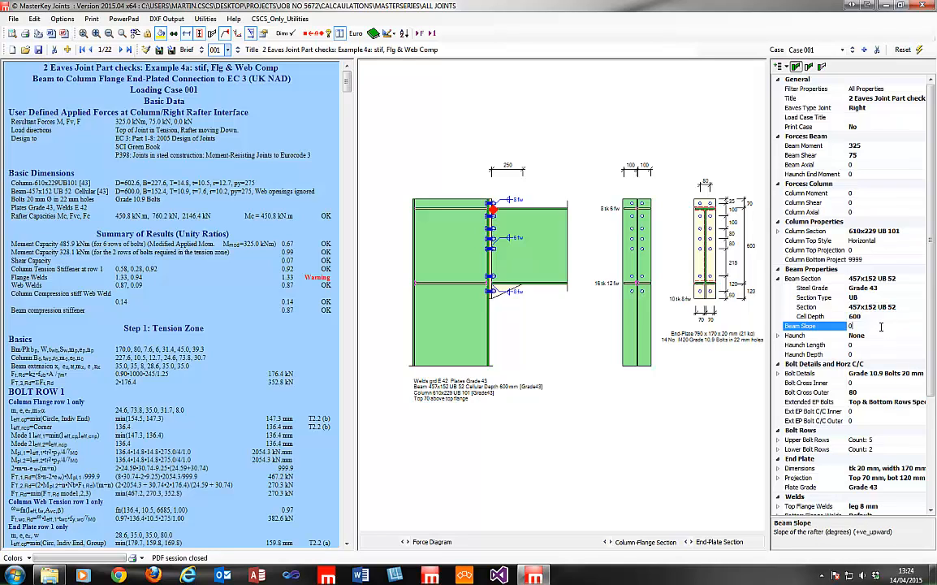
pyautogui.click(882, 336)
pyautogui.click(882, 317)
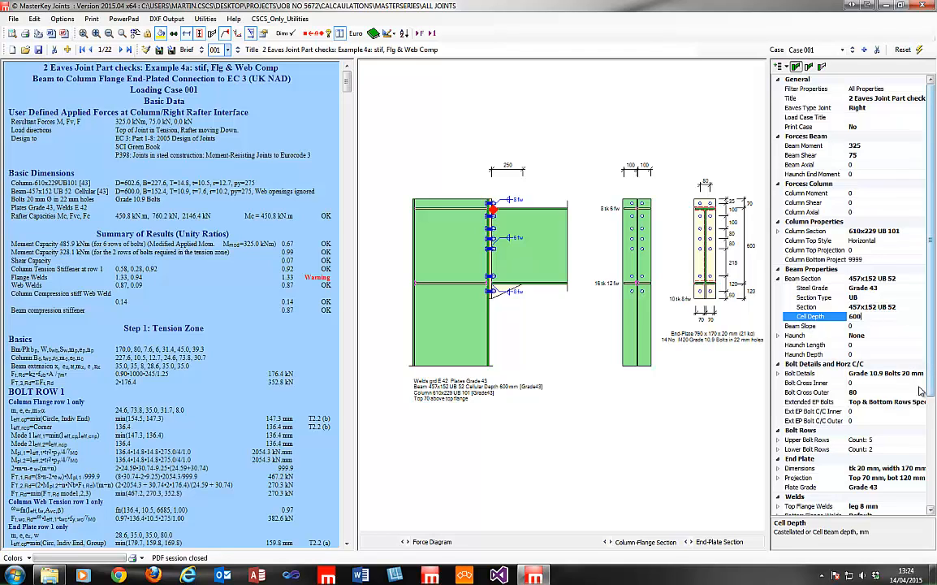
pyautogui.click(779, 468)
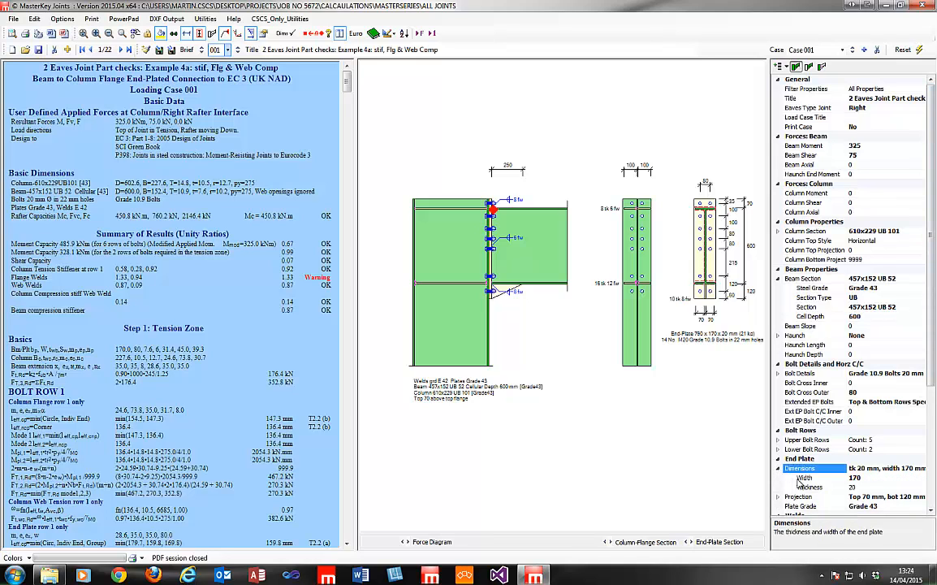
pyautogui.press('Down')
pyautogui.press('Down')
pyautogui.click(779, 469)
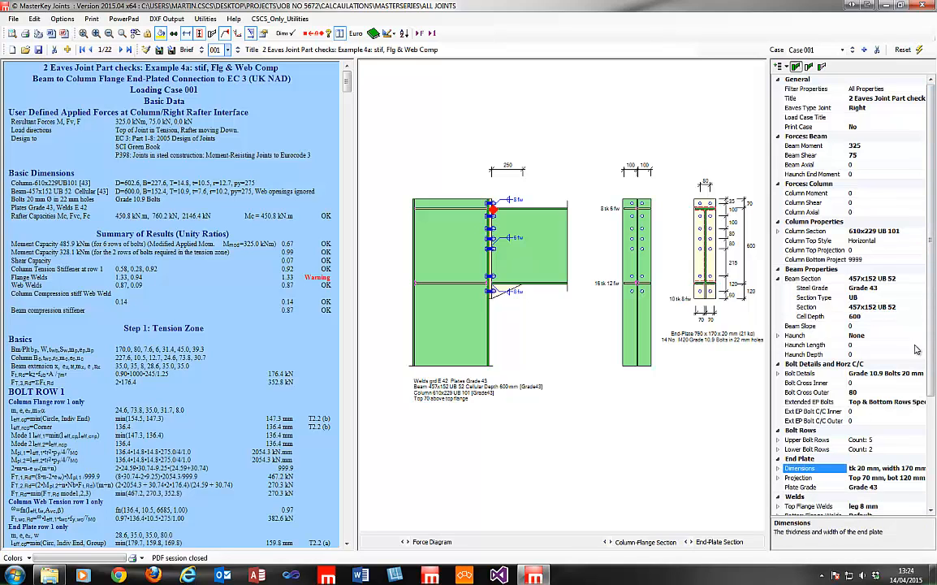
pyautogui.moveTo(932, 328); pyautogui.dragTo(929, 478)
pyautogui.scroll(5, 839, 430)
pyautogui.moveTo(932, 134); pyautogui.dragTo(903, 76)
# Step through the joint's design forces, checking beam moment 325 and beam shear 75.
pyautogui.click(872, 108)
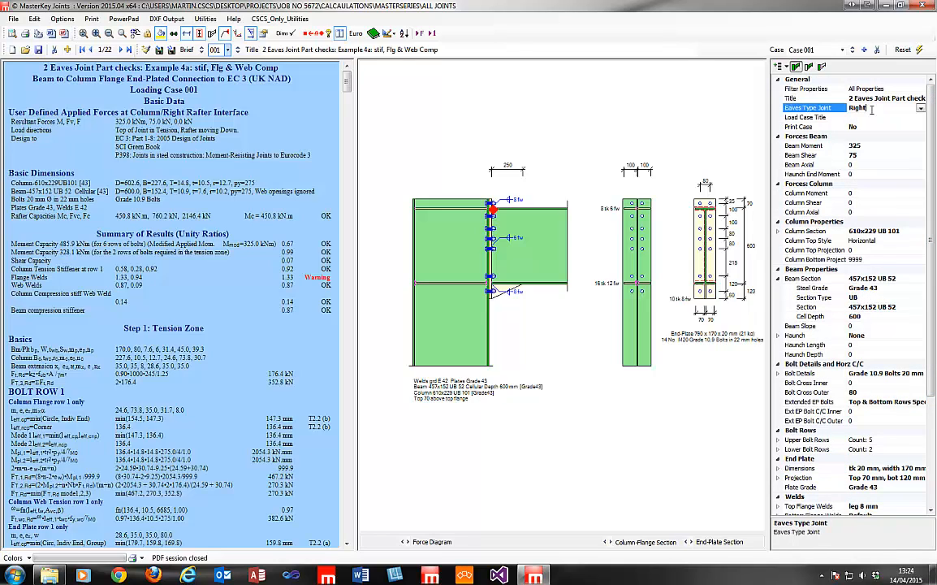
pyautogui.press('Tab')
pyautogui.press('Tab')
pyautogui.press('Tab')
pyautogui.press('Tab')
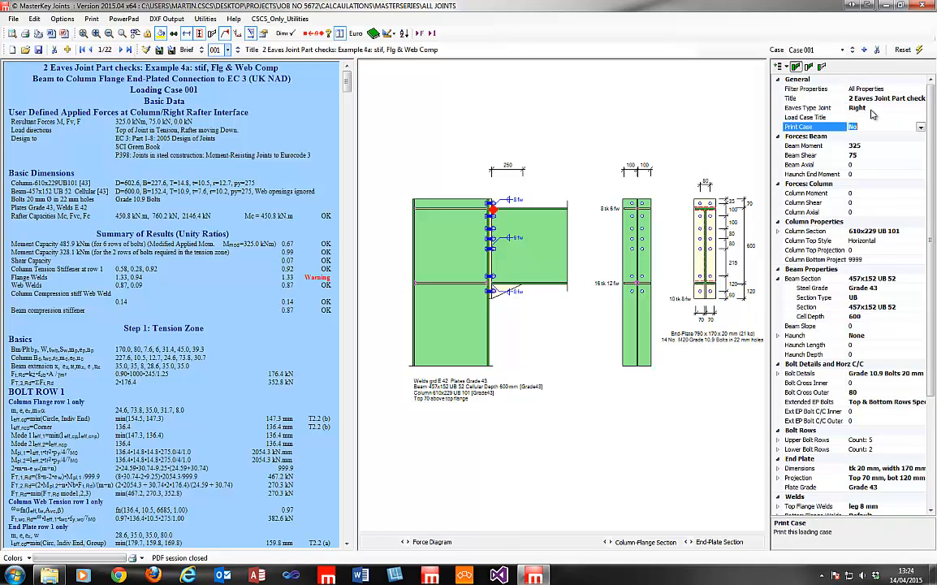
pyautogui.press('Tab')
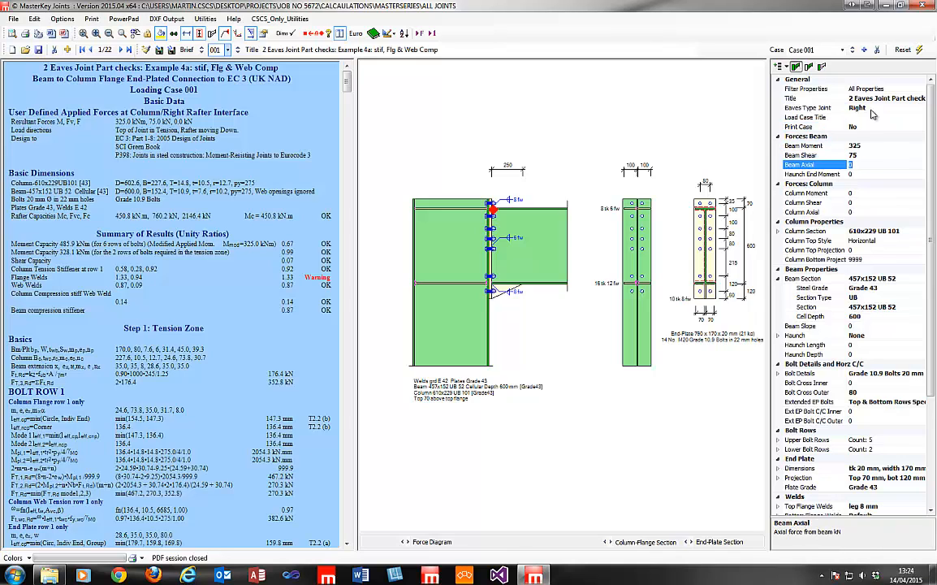
pyautogui.click(867, 144)
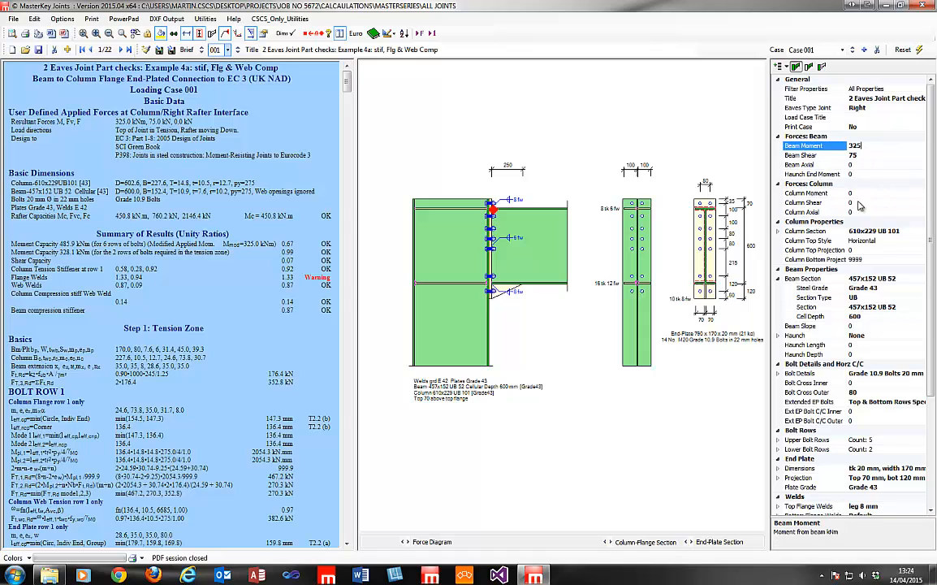
pyautogui.press('Tab')
pyautogui.press('Tab')
pyautogui.press('Tab')
pyautogui.press('Tab')
pyautogui.press('Tab')
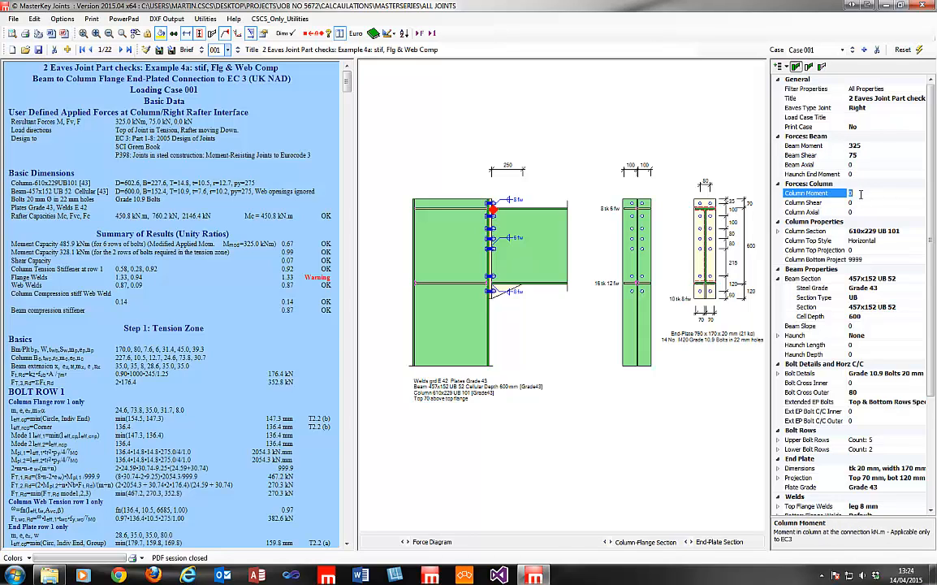
pyautogui.press('Tab')
pyautogui.press('Tab')
pyautogui.press('Tab')
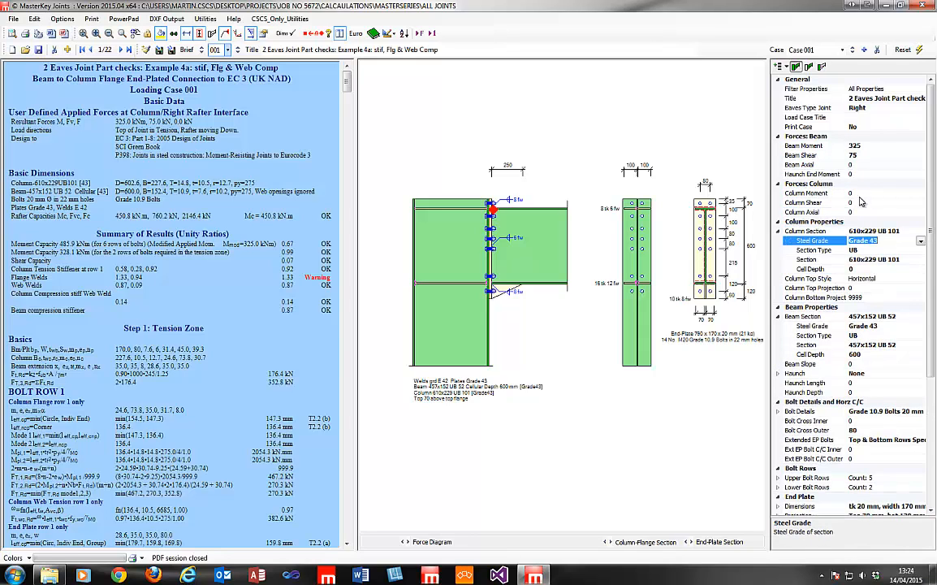
pyautogui.click(868, 154)
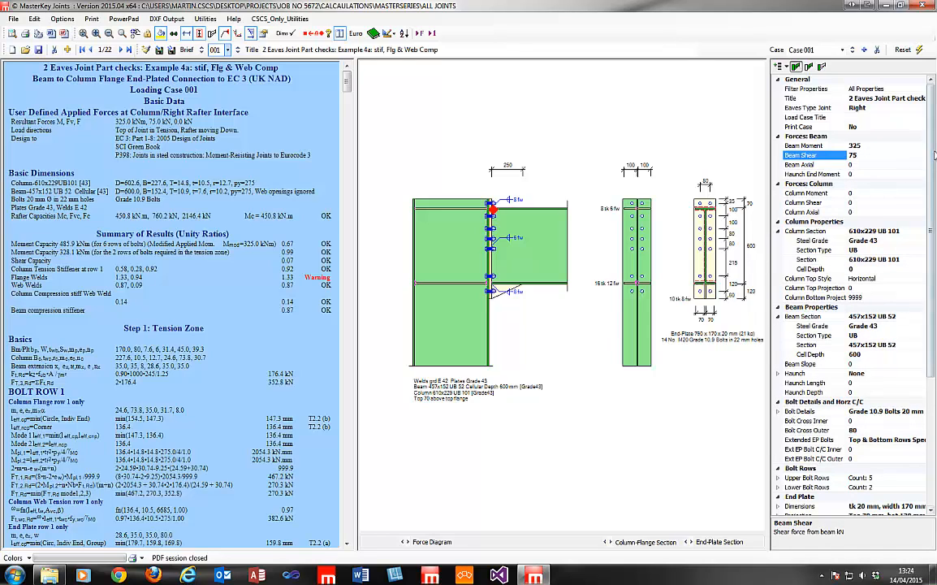
pyautogui.click(897, 146)
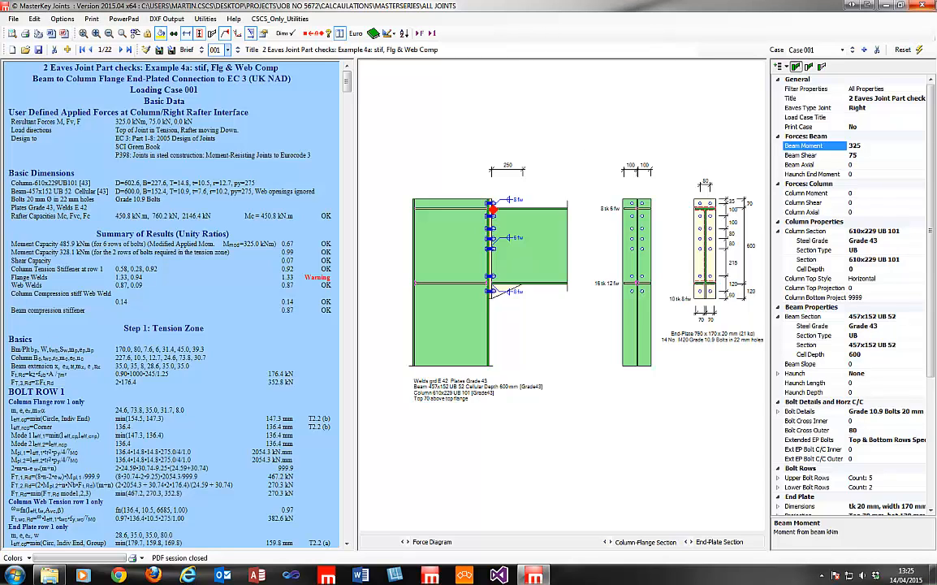
# Close the joint check without saving the data file and launch MasterFrame.
pyautogui.click(929, 6)
pyautogui.click(473, 314)
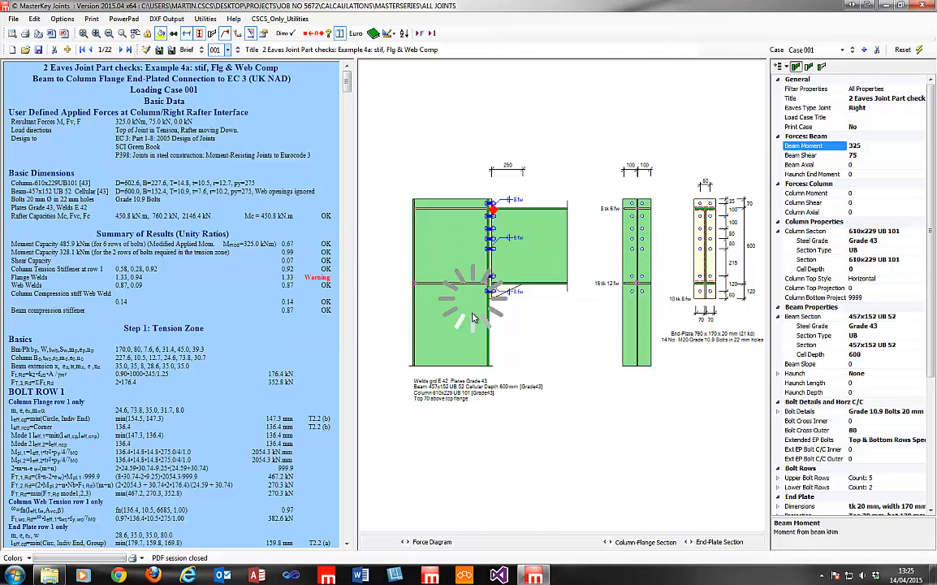
pyautogui.click(39, 18)
pyautogui.click(51, 36)
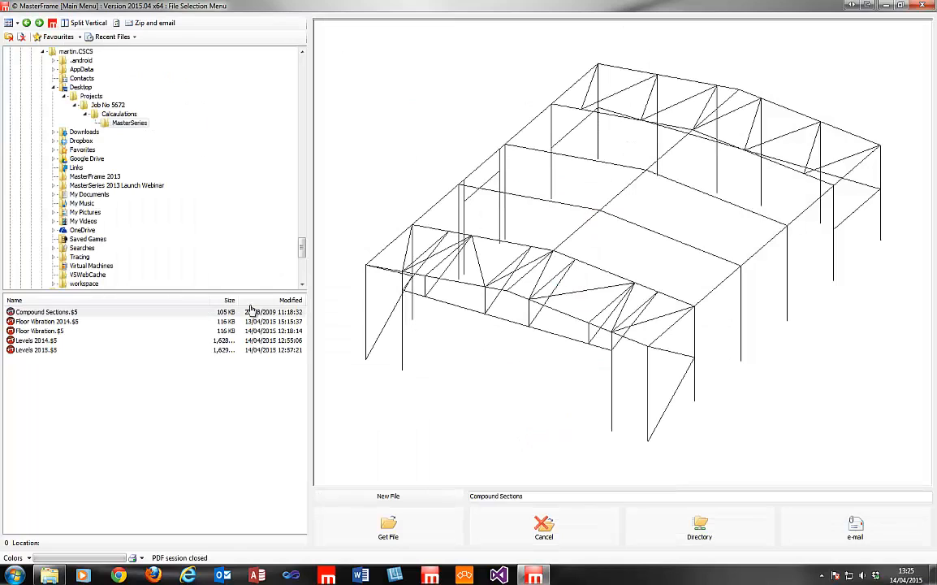
# Create new file 'load cases' with a generated multi-bay portal: 3 bays, 30 m spans, 7 m eaves, 4 m rise.
pyautogui.click(390, 497)
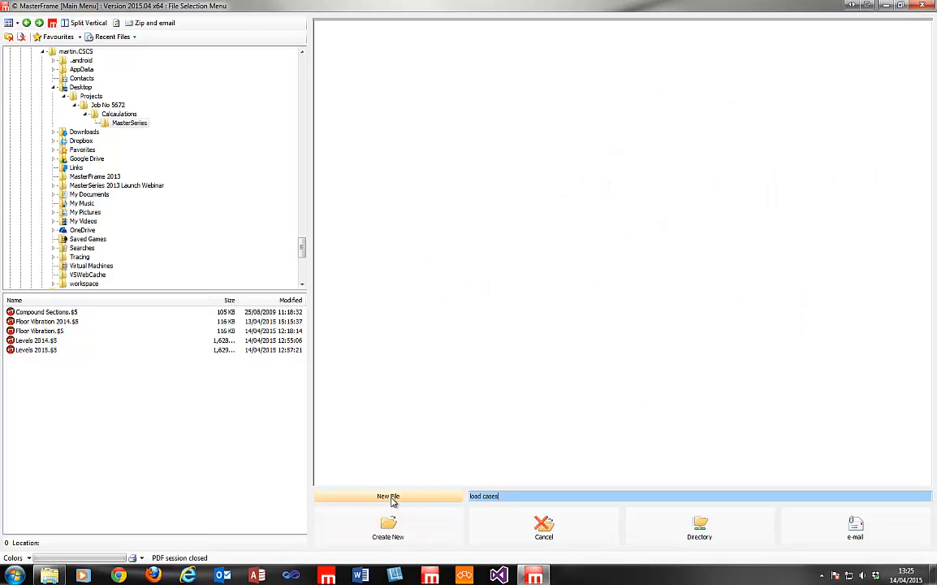
pyautogui.click(360, 517)
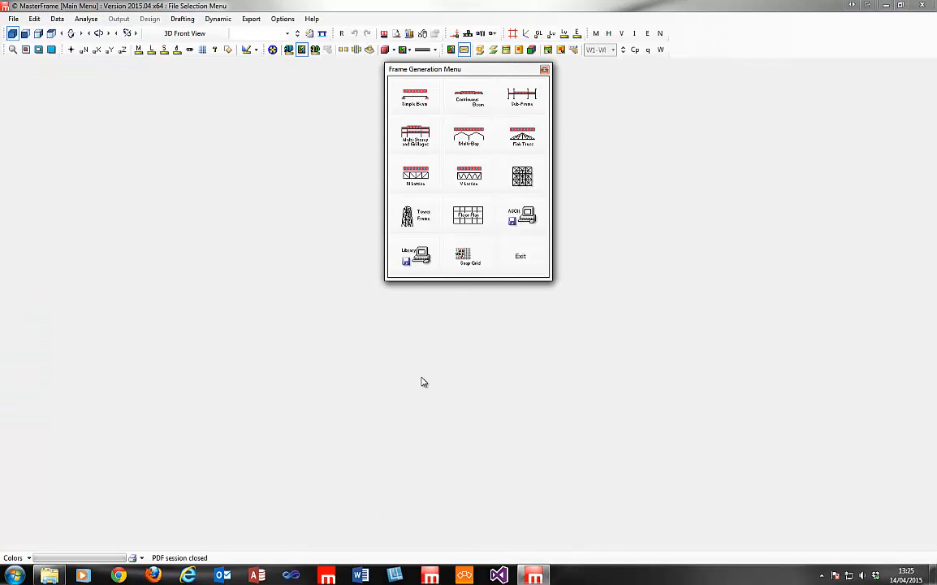
pyautogui.click(474, 153)
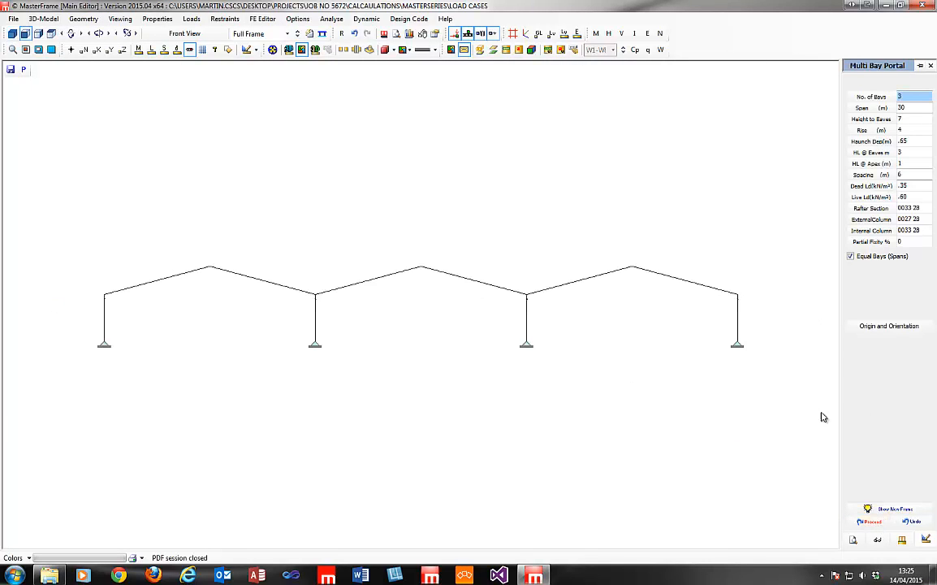
pyautogui.click(930, 66)
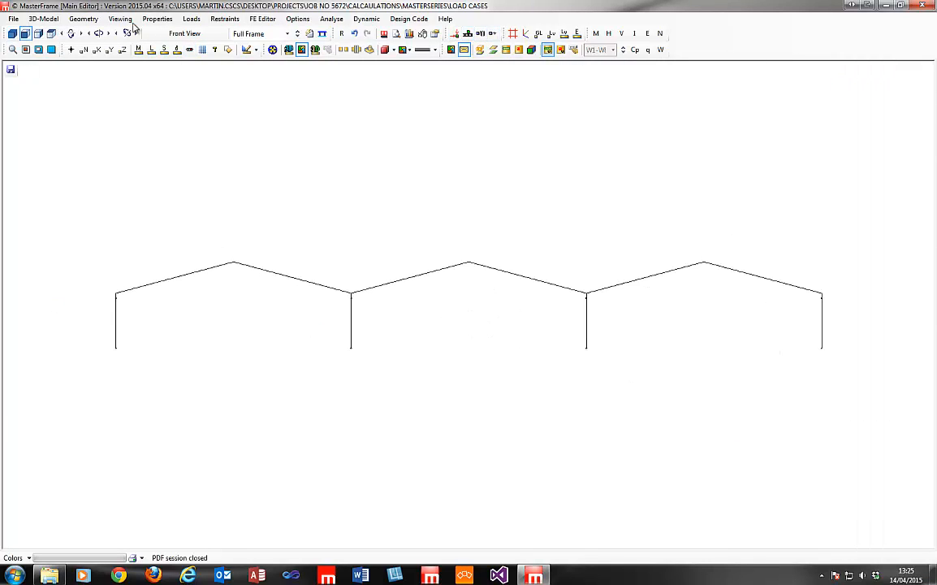
# Show the combination factors for Case 1 Dead plus Live (1.25 dead, 1.50 live) and Case 2 Live Only.
pyautogui.click(192, 19)
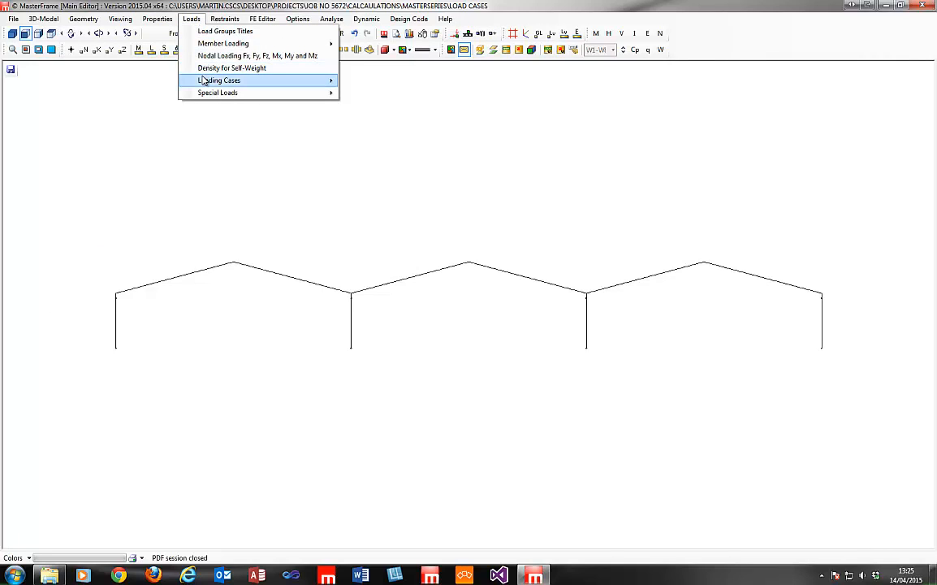
pyautogui.moveTo(205, 80)
pyautogui.click(360, 92)
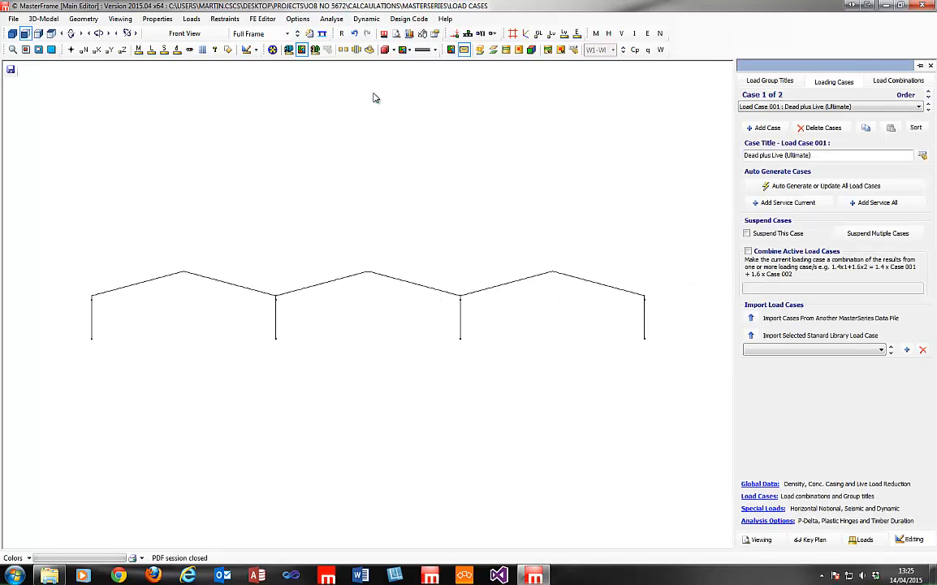
pyautogui.click(816, 108)
pyautogui.click(817, 108)
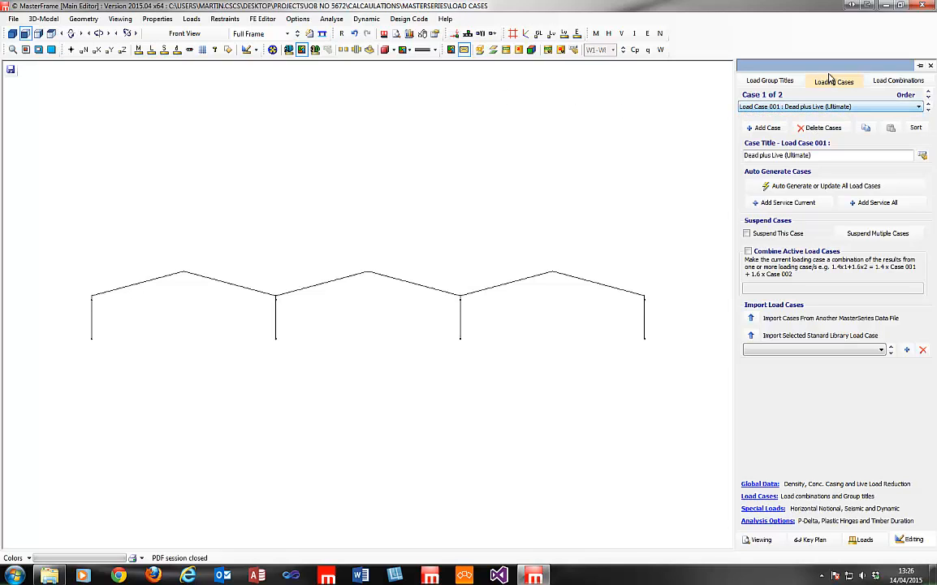
pyautogui.click(887, 81)
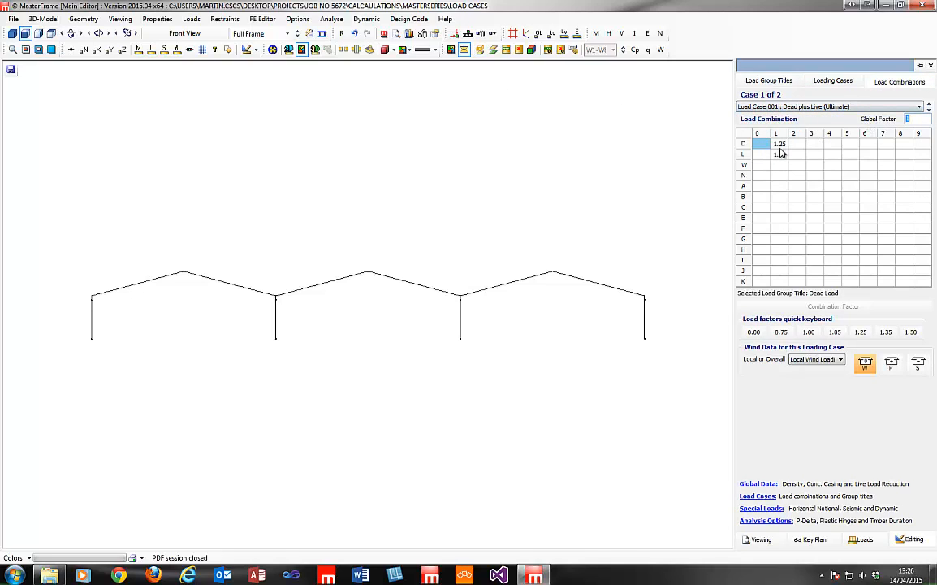
pyautogui.click(929, 109)
pyautogui.click(930, 113)
pyautogui.click(423, 18)
pyautogui.click(410, 19)
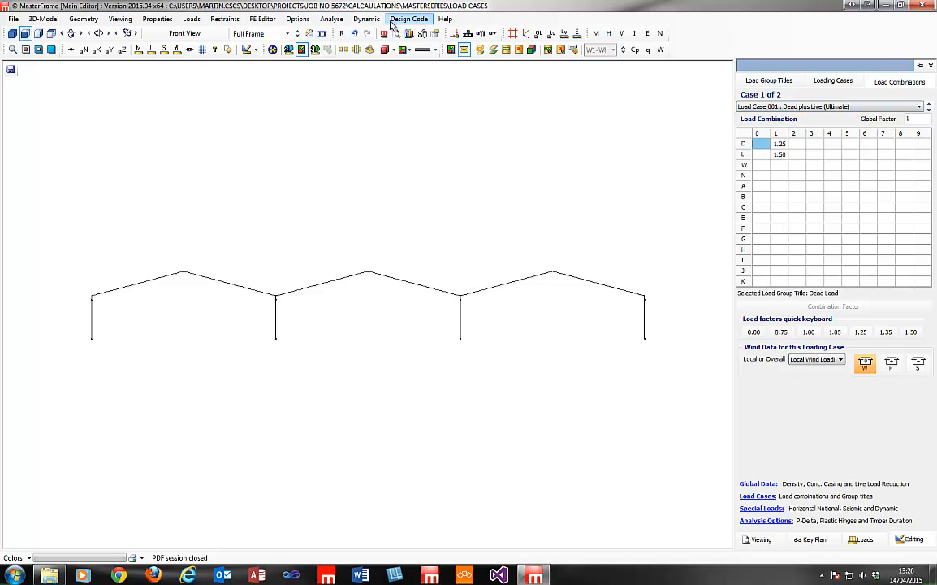
pyautogui.click(13, 18)
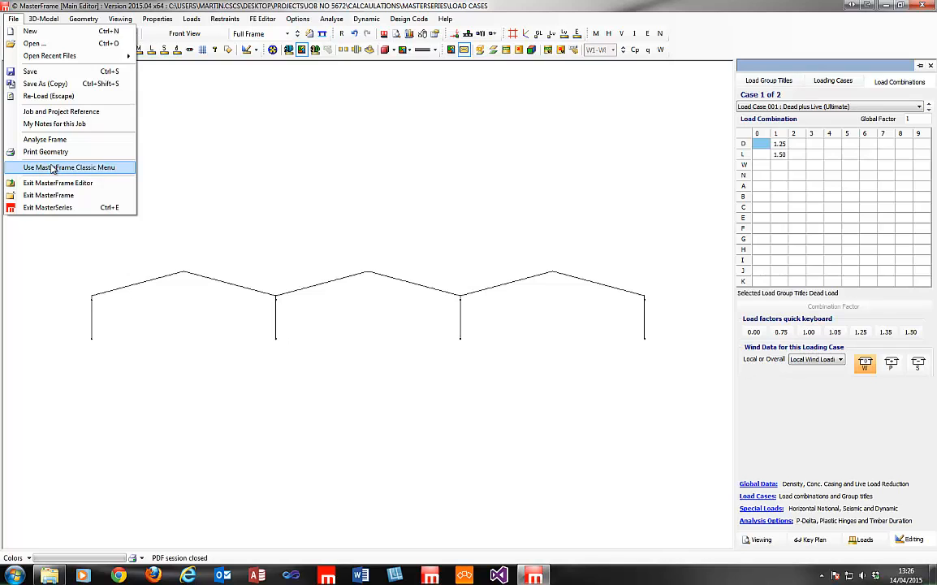
# Dismiss the File menu and display the Loading Cases page for Case 001, Dead plus Live (Ultimate).
pyautogui.click(114, 14)
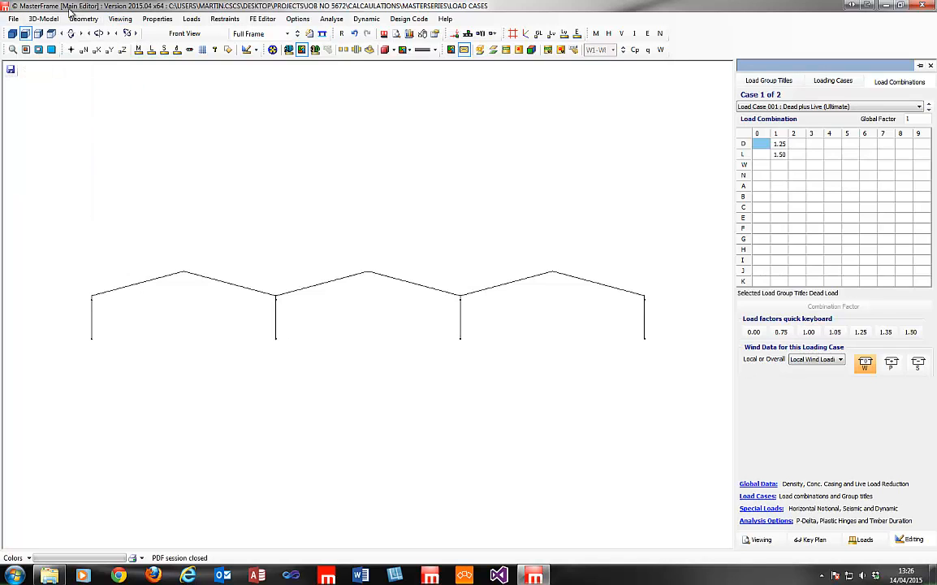
pyautogui.click(11, 21)
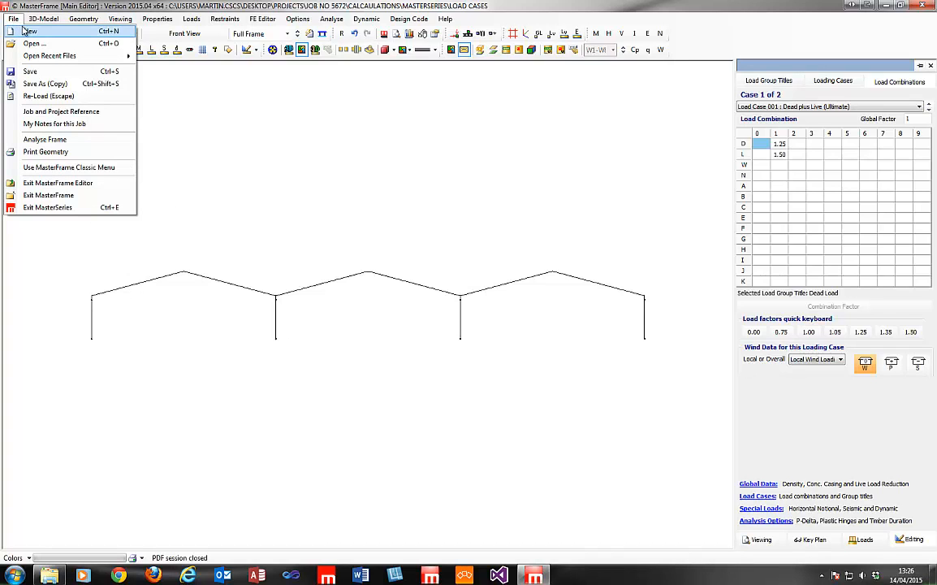
pyautogui.click(71, 4)
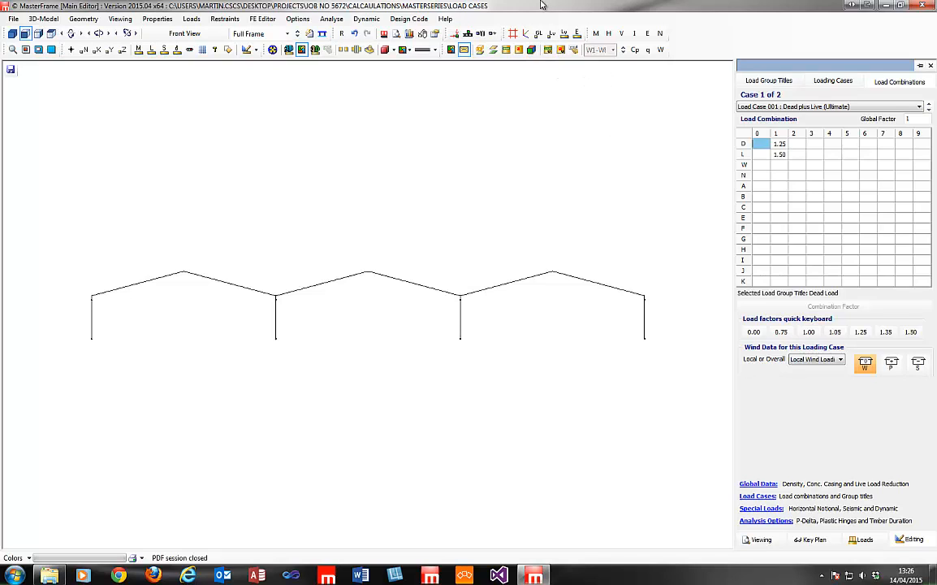
pyautogui.click(816, 82)
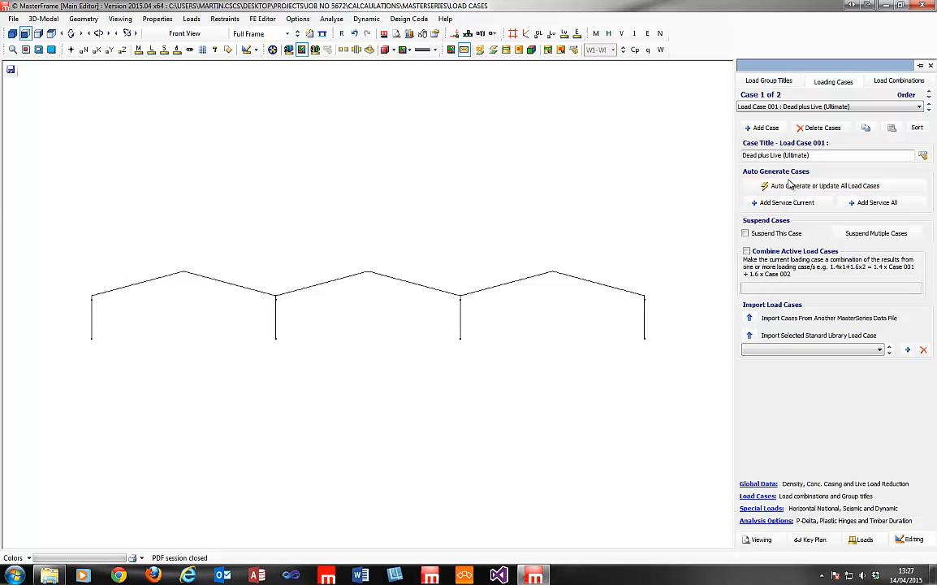
pyautogui.click(789, 187)
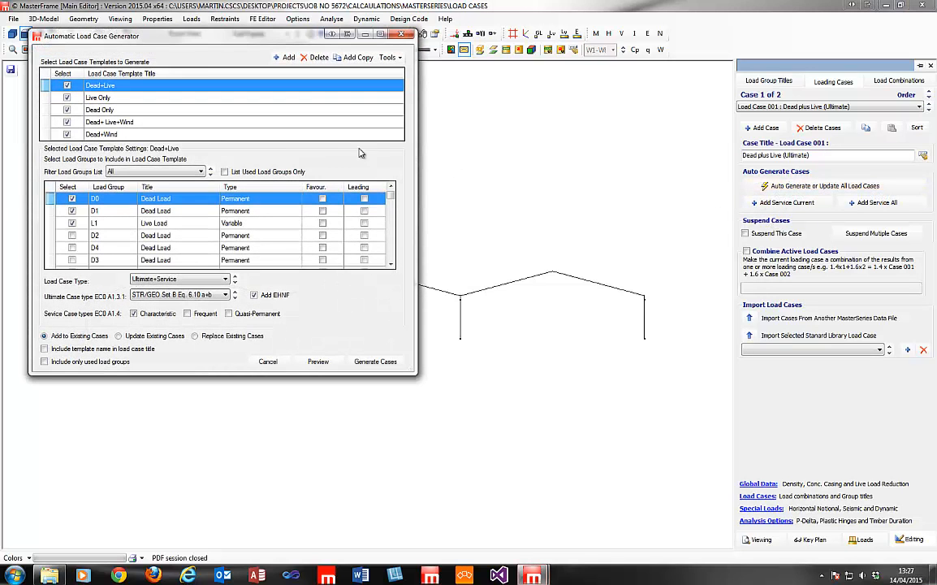
pyautogui.moveTo(93, 41); pyautogui.dragTo(263, 90)
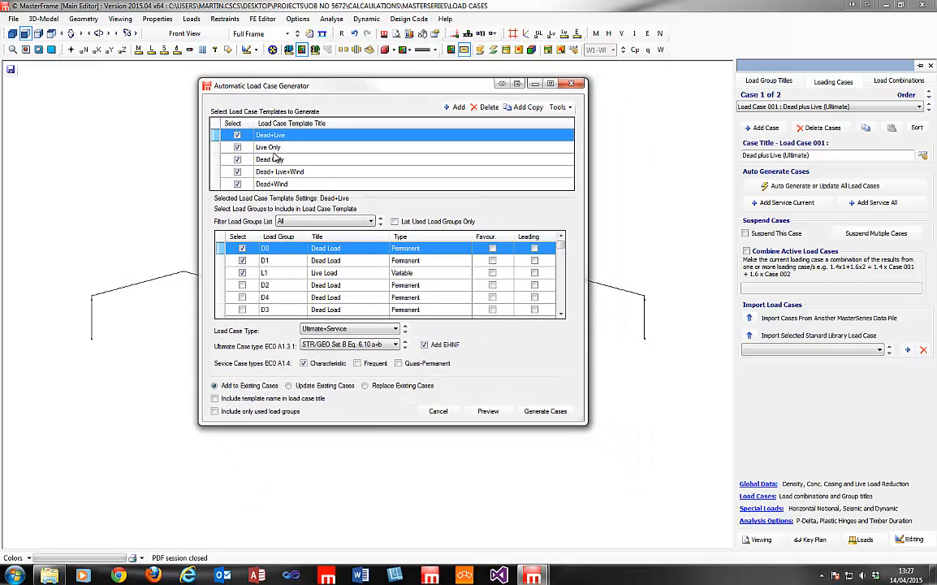
pyautogui.click(254, 146)
pyautogui.click(262, 134)
pyautogui.click(264, 147)
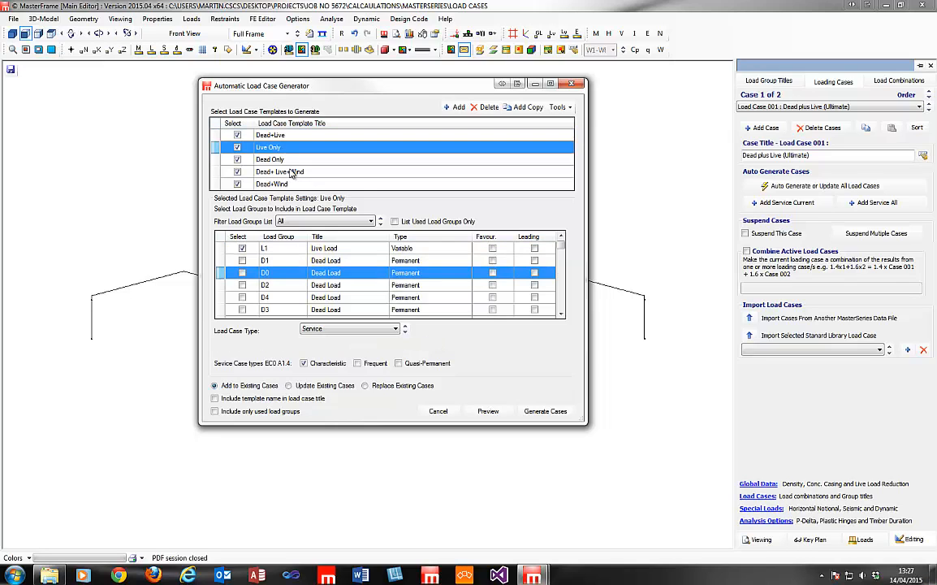
pyautogui.click(267, 159)
pyautogui.click(301, 174)
pyautogui.click(301, 186)
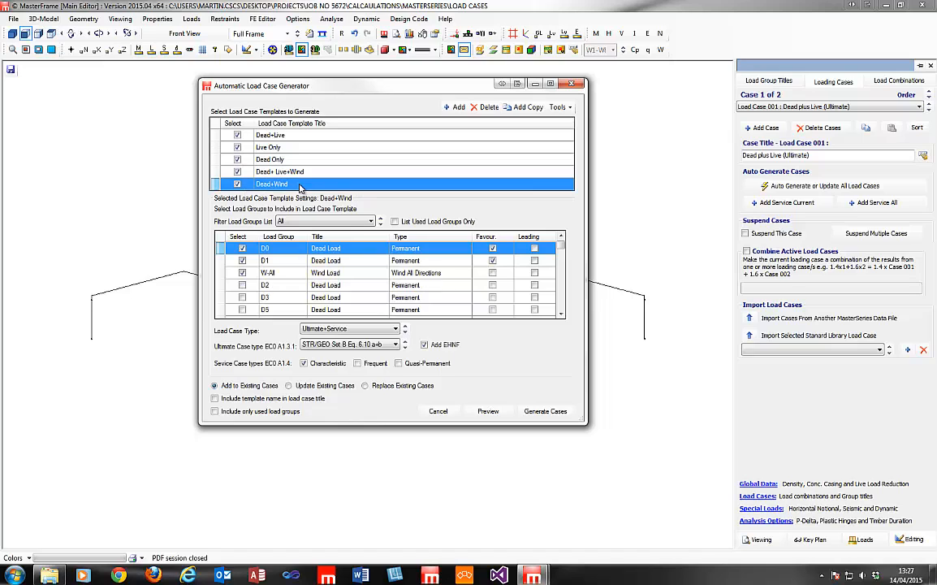
pyautogui.click(297, 171)
pyautogui.click(296, 160)
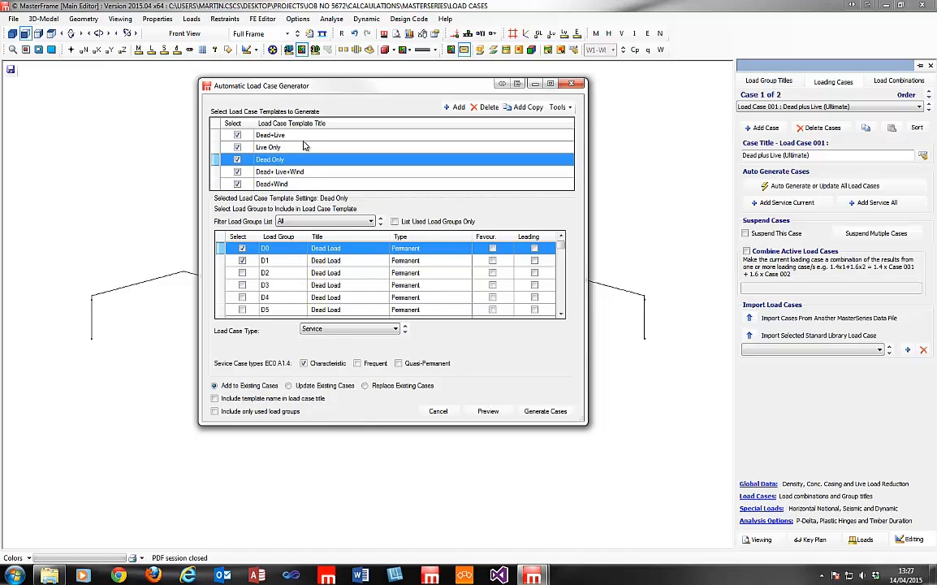
pyautogui.click(300, 136)
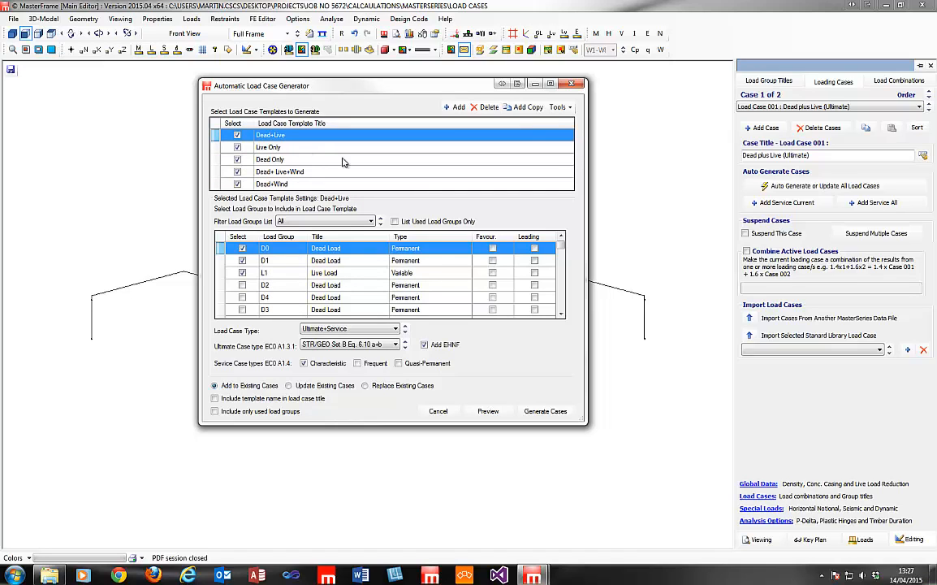
pyautogui.click(557, 107)
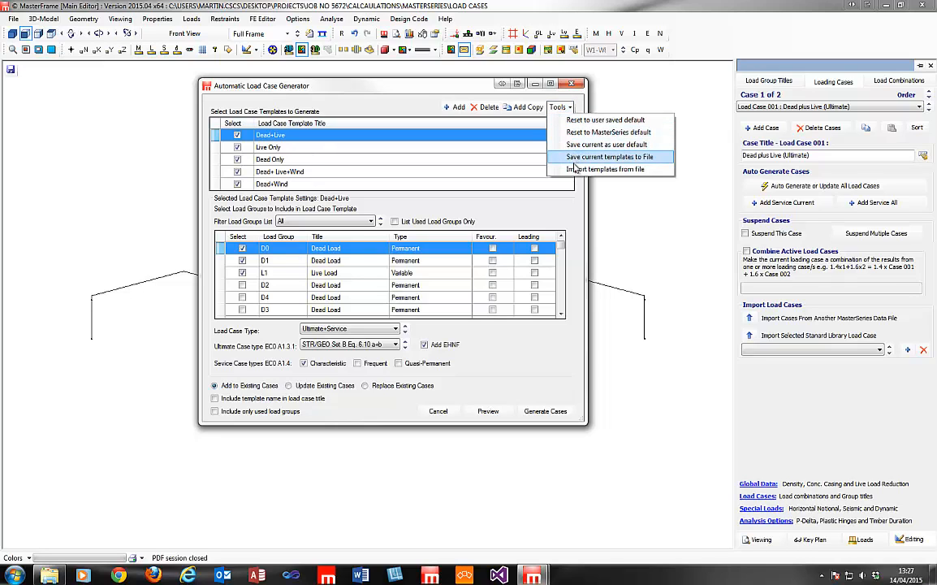
pyautogui.click(559, 107)
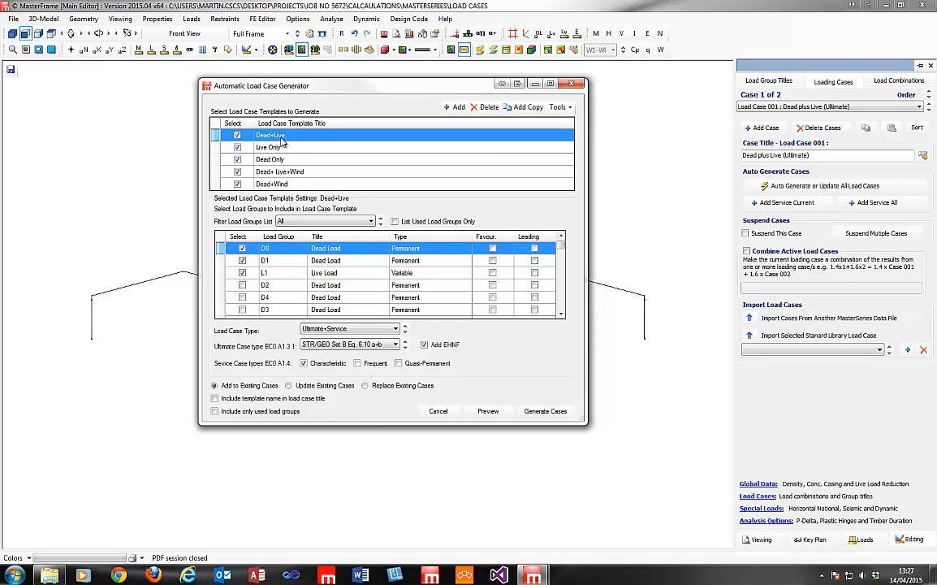
pyautogui.click(238, 146)
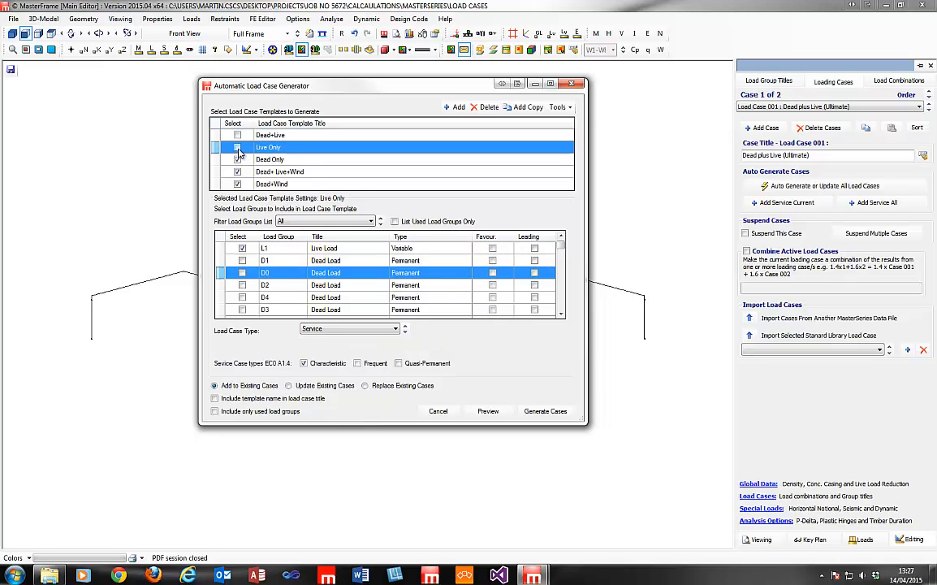
pyautogui.click(237, 136)
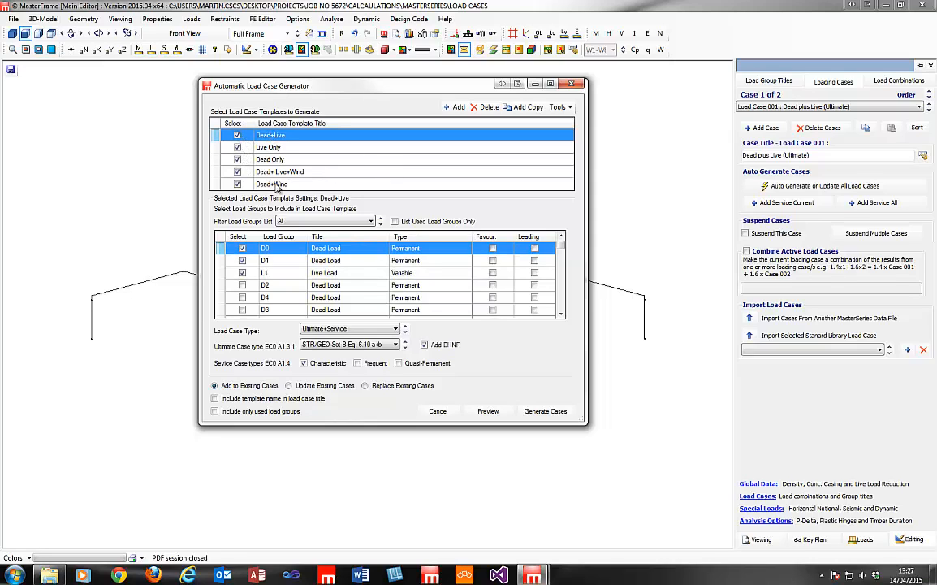
pyautogui.click(261, 145)
pyautogui.click(262, 135)
pyautogui.click(291, 136)
pyautogui.click(302, 135)
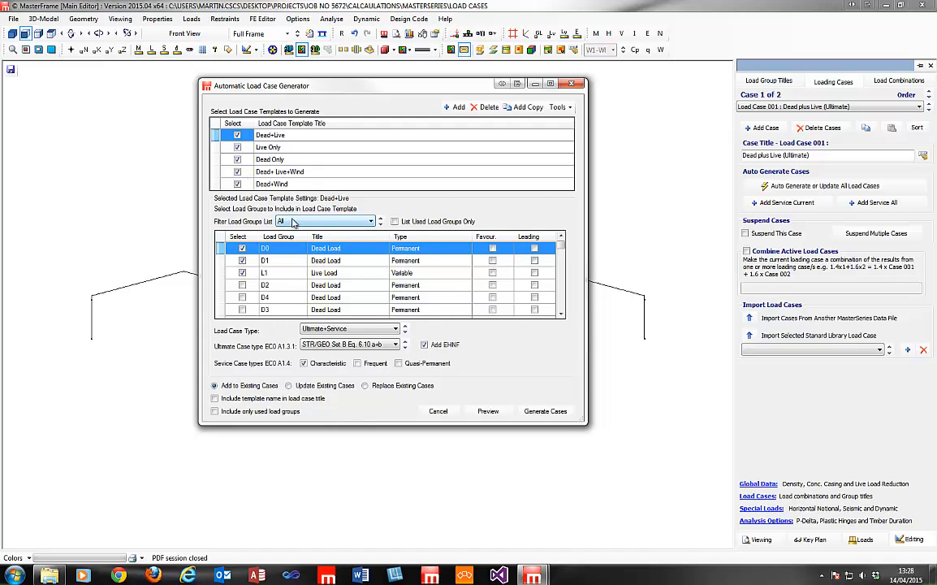
pyautogui.click(242, 248)
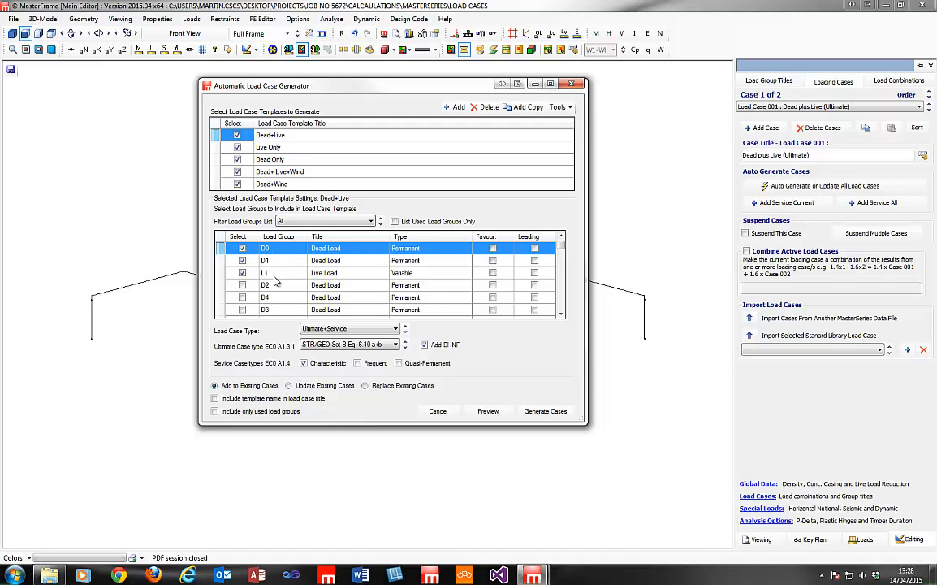
pyautogui.click(417, 263)
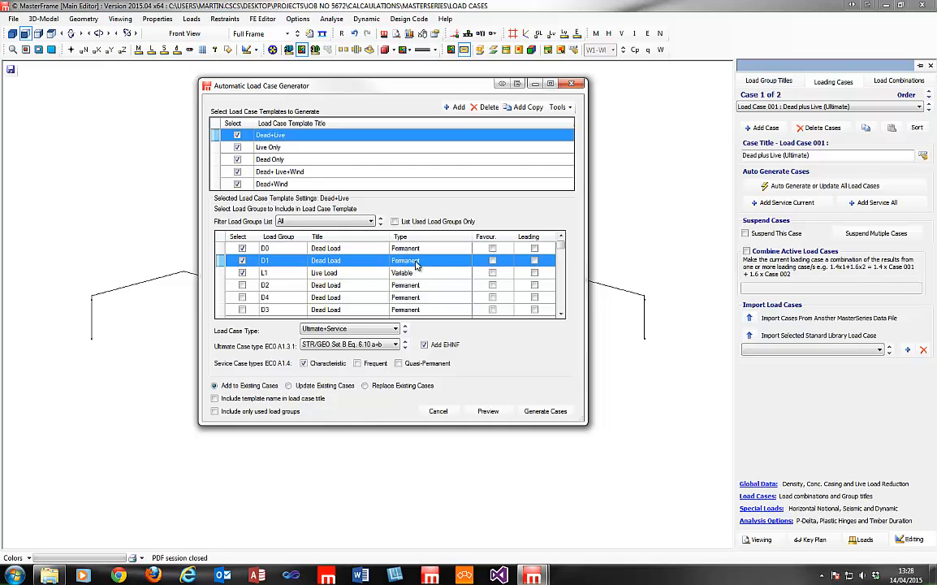
pyautogui.click(420, 274)
pyautogui.click(419, 264)
pyautogui.click(421, 250)
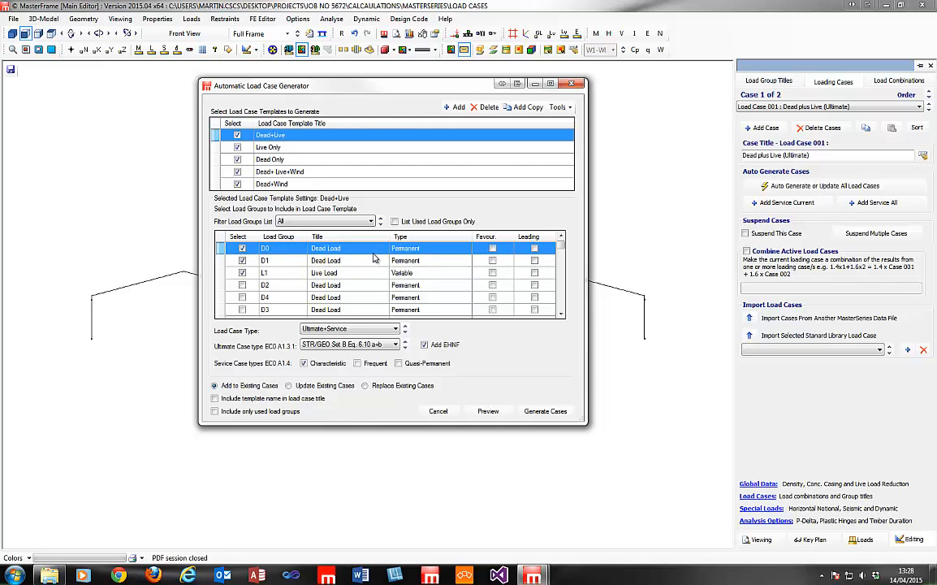
pyautogui.click(351, 329)
pyautogui.click(333, 336)
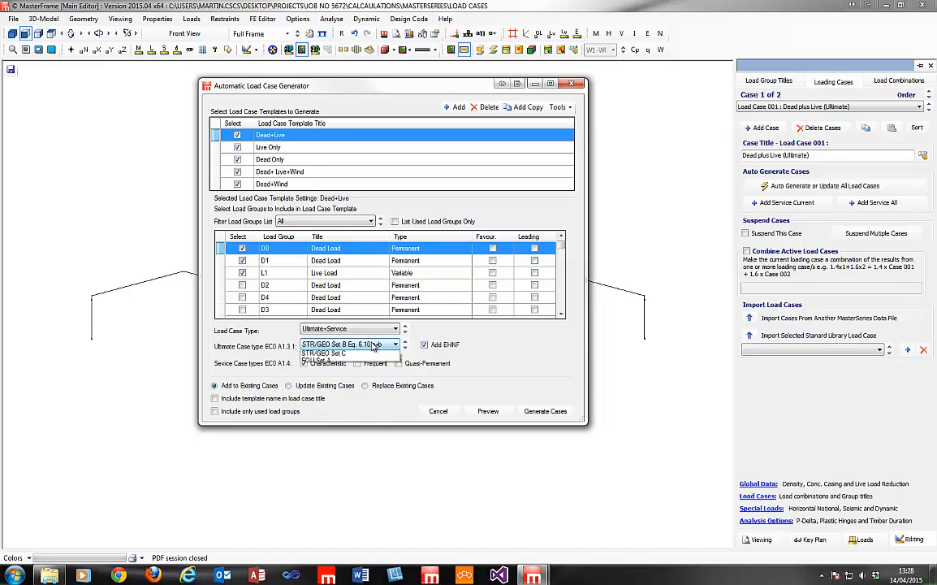
pyautogui.click(374, 346)
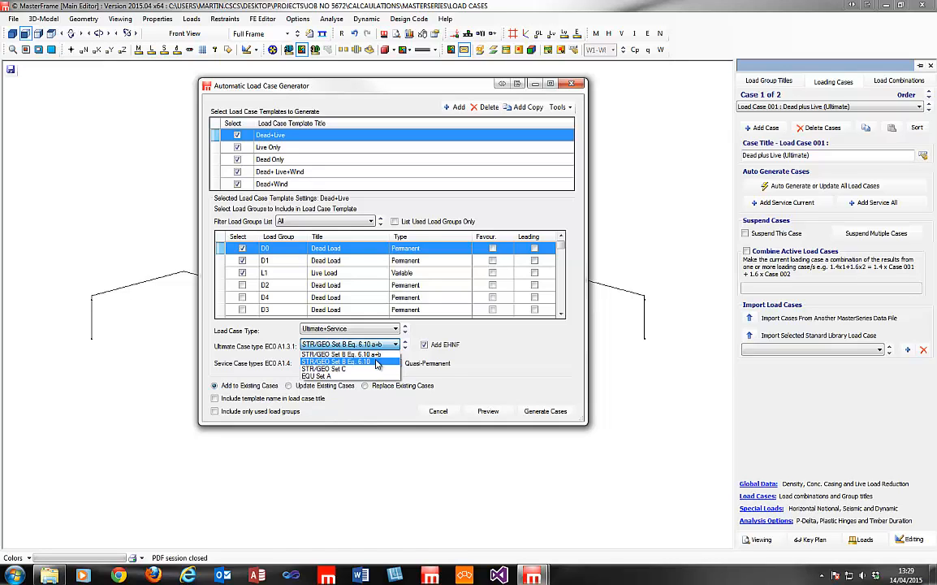
pyautogui.click(420, 264)
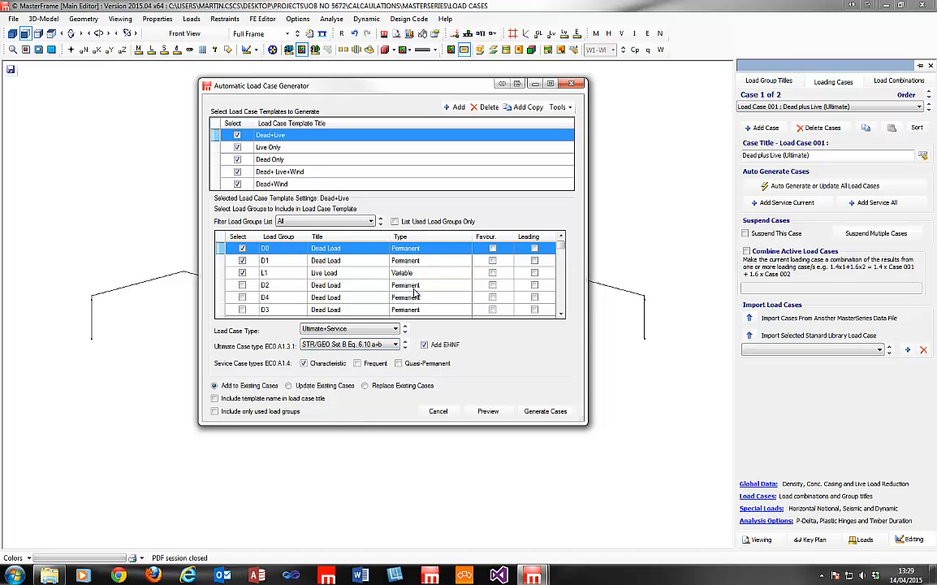
pyautogui.click(391, 345)
pyautogui.click(390, 345)
pyautogui.click(391, 345)
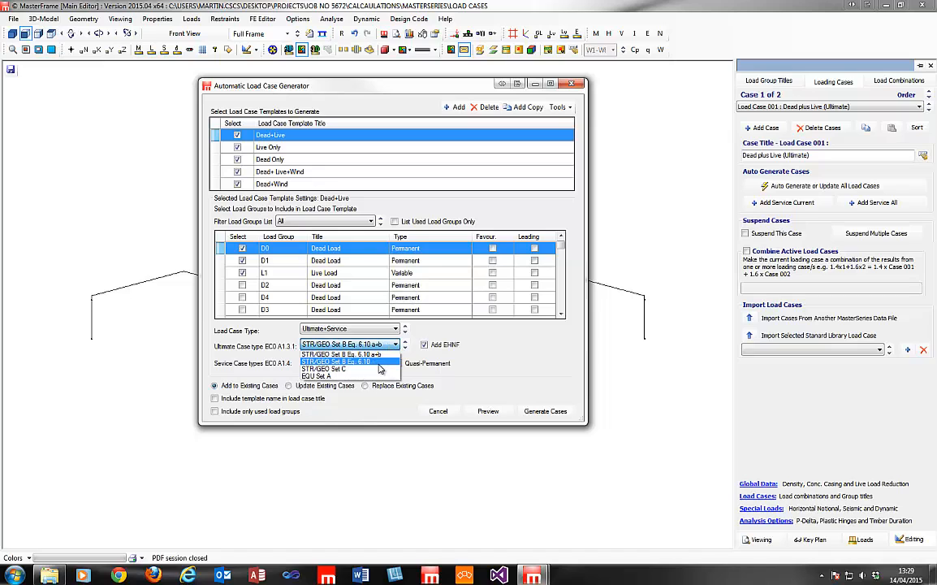
pyautogui.click(379, 363)
pyautogui.click(386, 345)
pyautogui.click(382, 356)
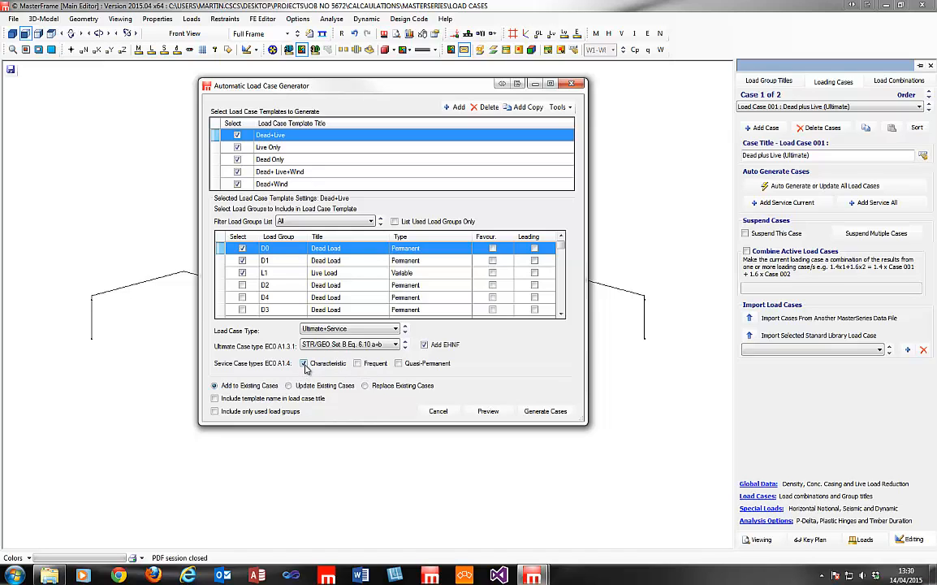
# Browse the Live Only, Dead Only and Dead+Live+Wind templates, then select Dead+Wind.
pyautogui.click(285, 148)
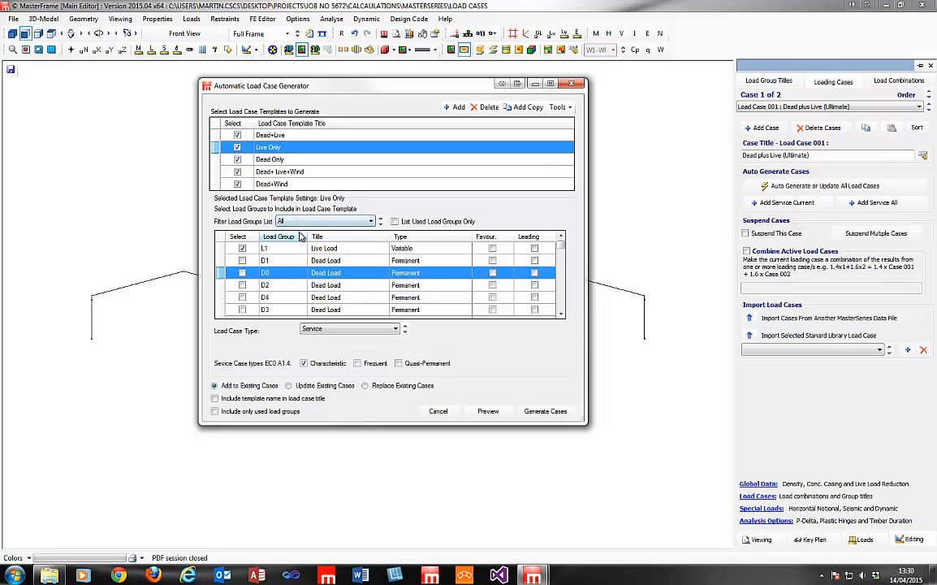
pyautogui.click(291, 160)
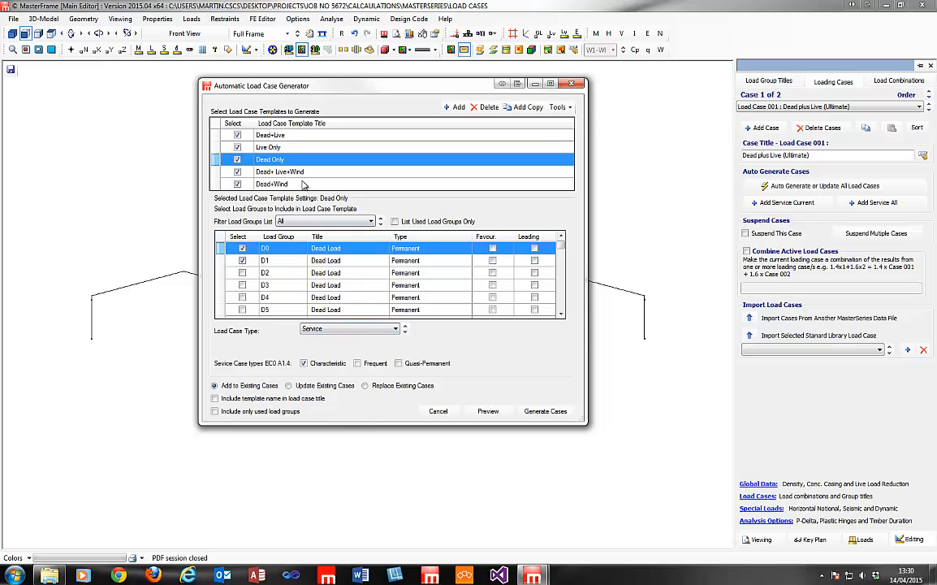
pyautogui.click(303, 172)
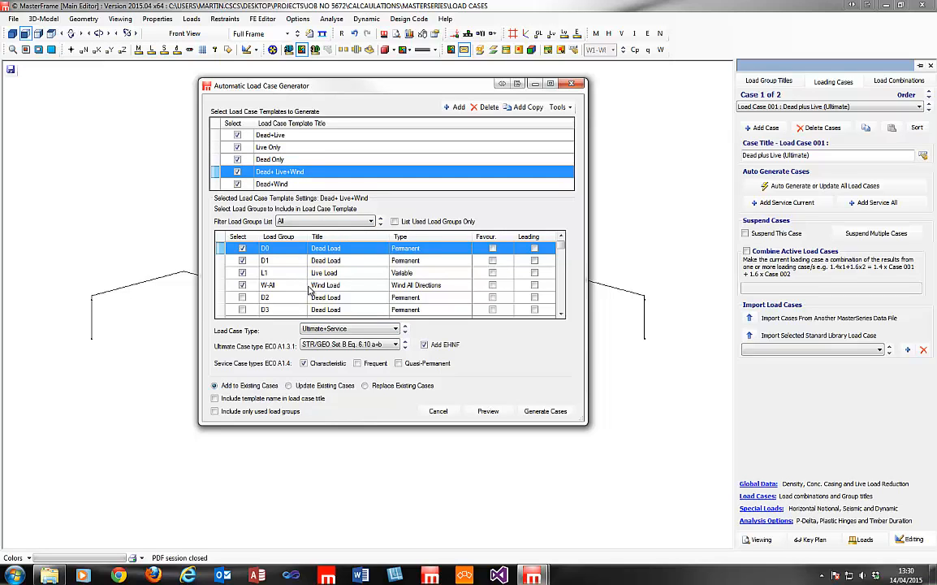
pyautogui.click(287, 185)
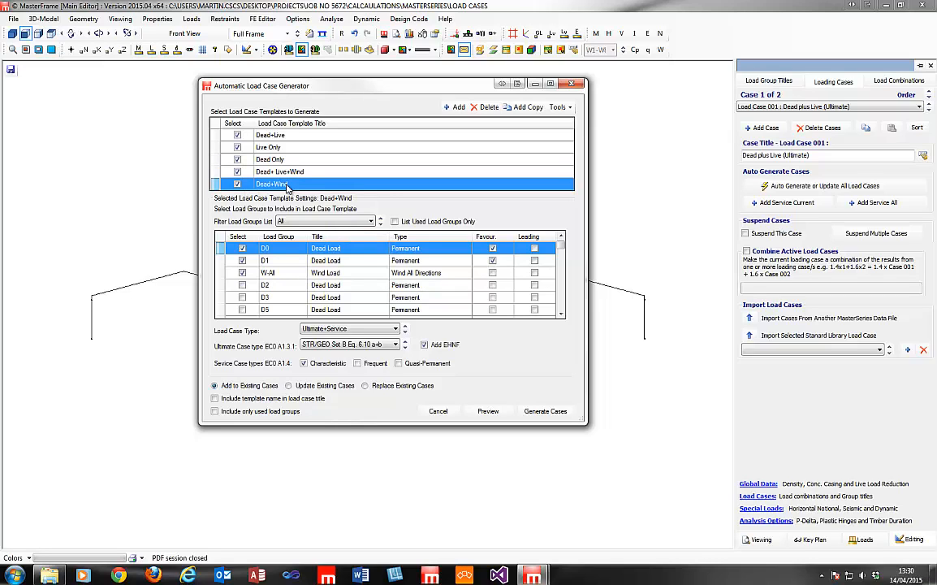
# Mark dead loads D0 and D1 as favourable in Dead+Wind, alongside the W-All wind group.
pyautogui.click(493, 247)
pyautogui.click(493, 261)
pyautogui.click(329, 274)
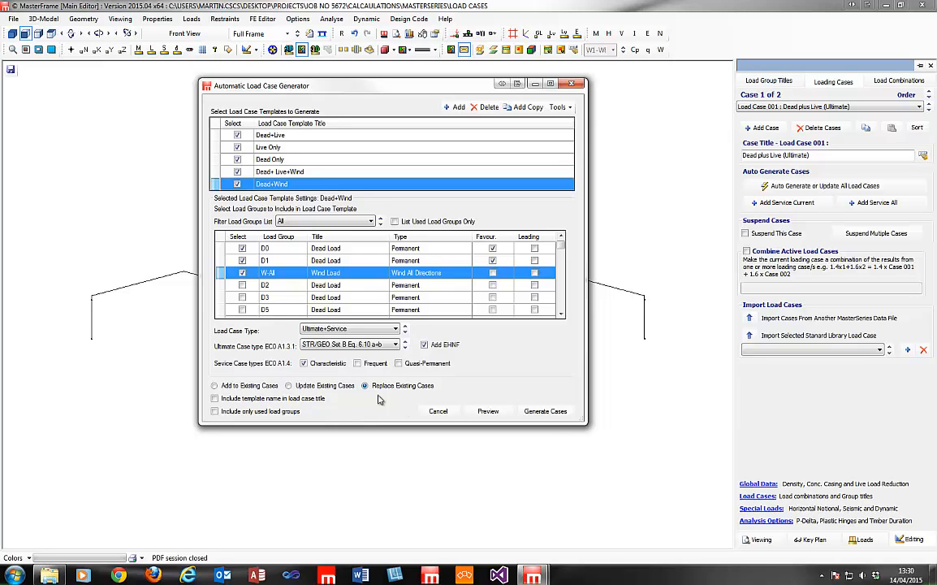
# Compare previews before and after adding template names, giving 12 cases titled like 'Dead+Wind 1.00D0+1.00D1+1.50W1'.
pyautogui.click(489, 412)
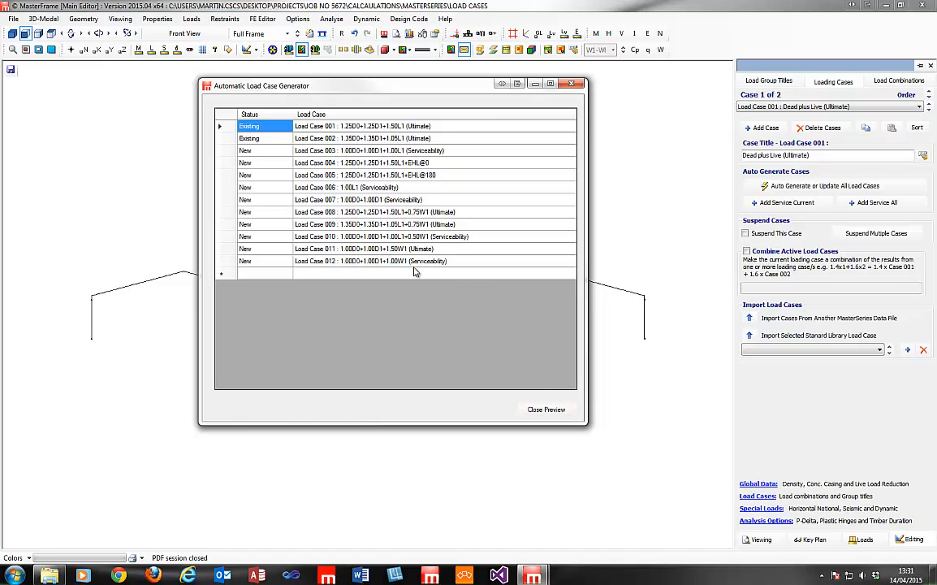
pyautogui.click(544, 409)
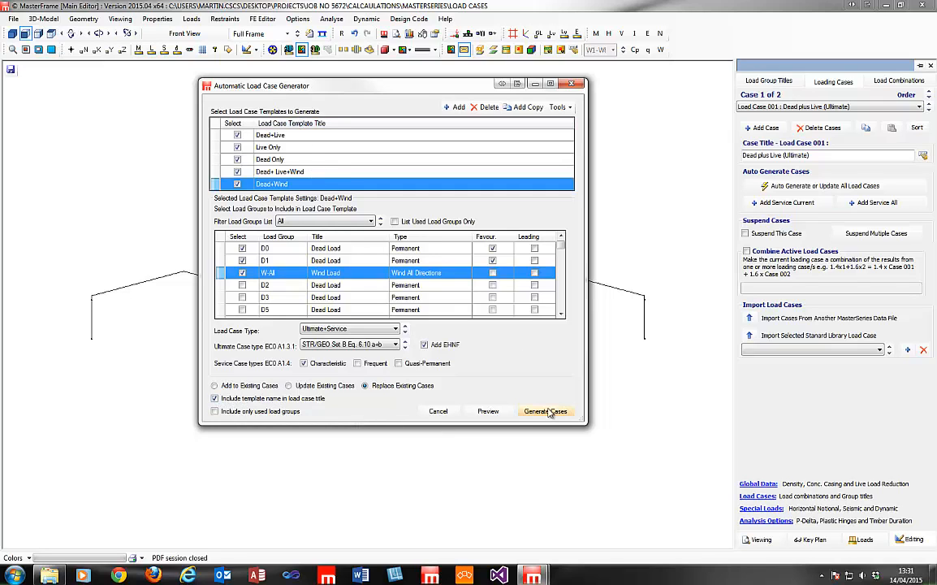
pyautogui.click(487, 411)
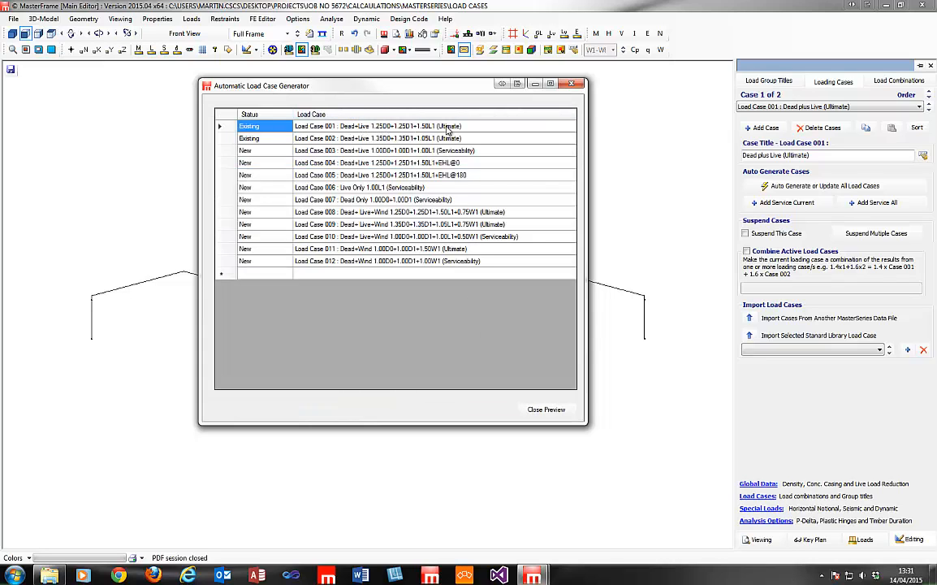
pyautogui.click(539, 413)
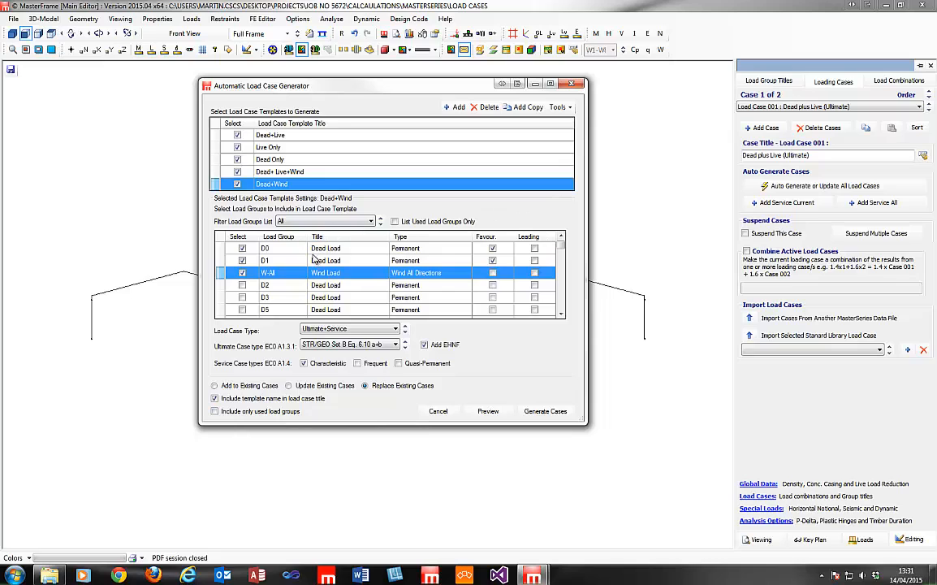
# In the Dead+Live template, tick dead load groups D2, D4 and D3.
pyautogui.click(256, 132)
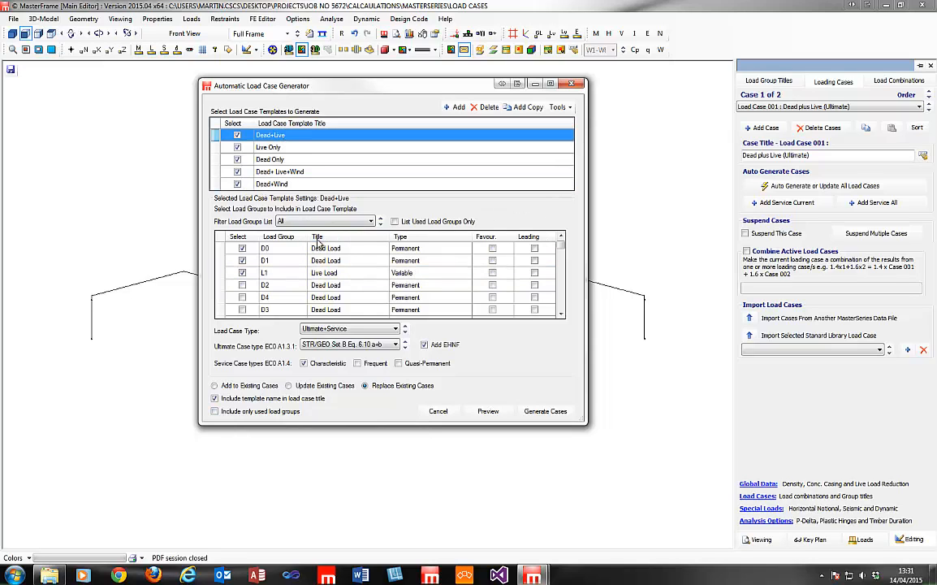
pyautogui.click(242, 286)
pyautogui.click(242, 298)
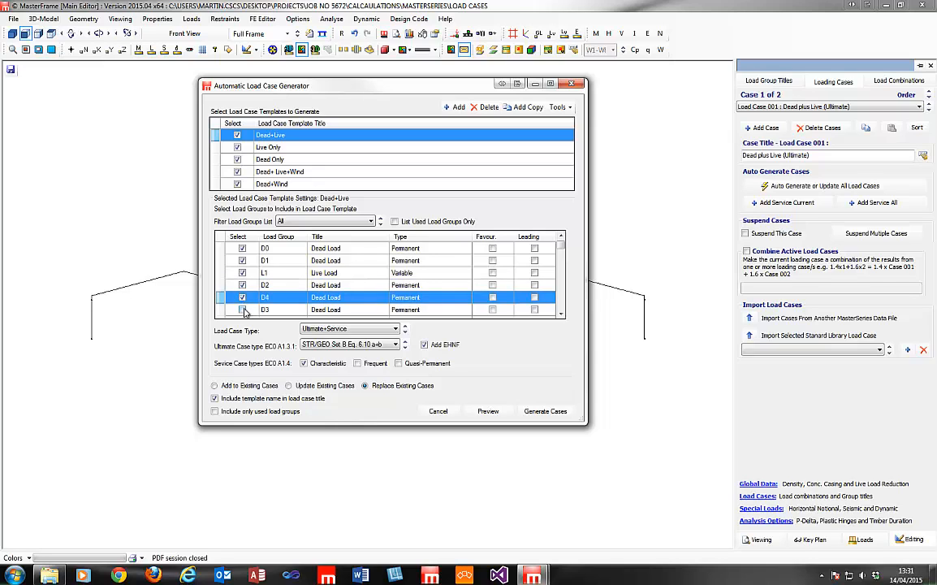
pyautogui.click(242, 309)
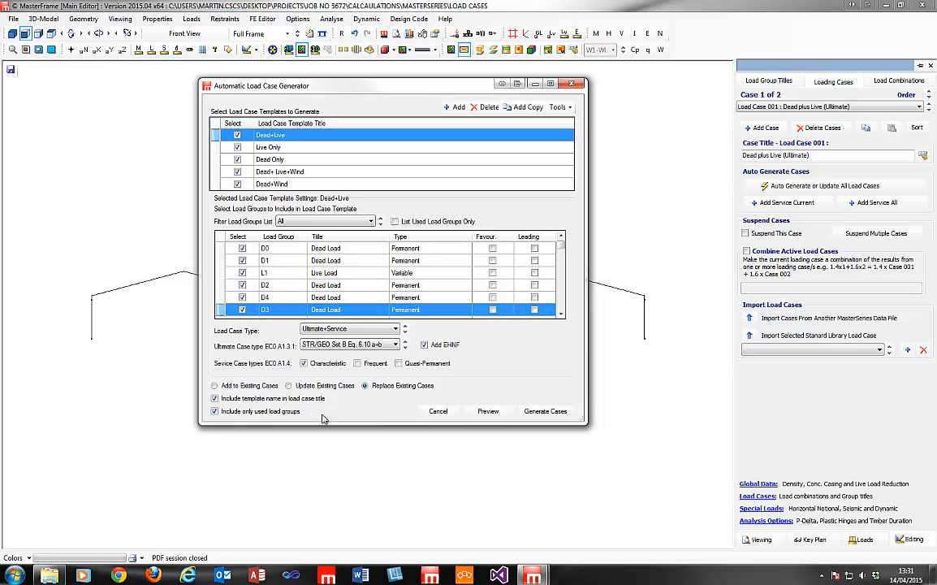
# Compare previews with Include only used load groups on and off, then untick dead load D3.
pyautogui.click(488, 412)
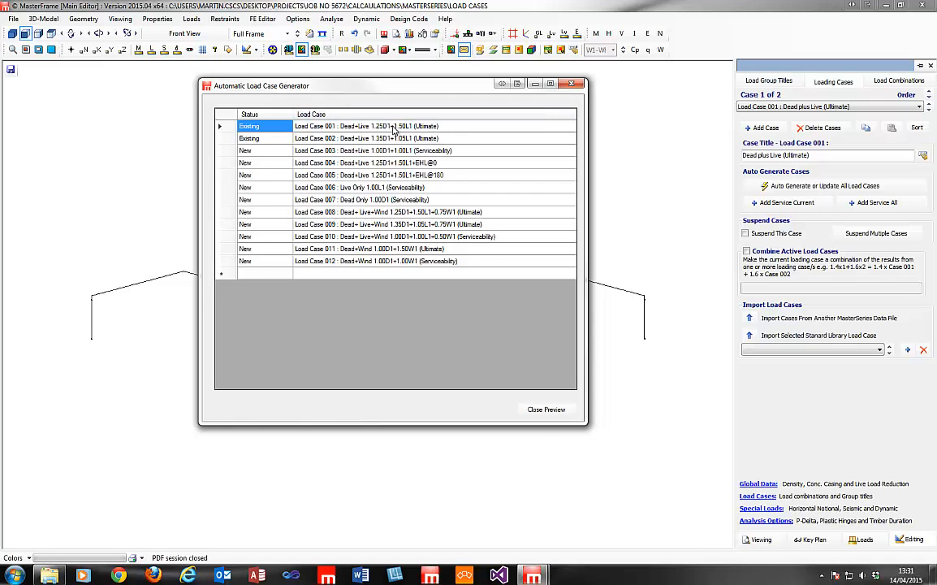
pyautogui.click(549, 409)
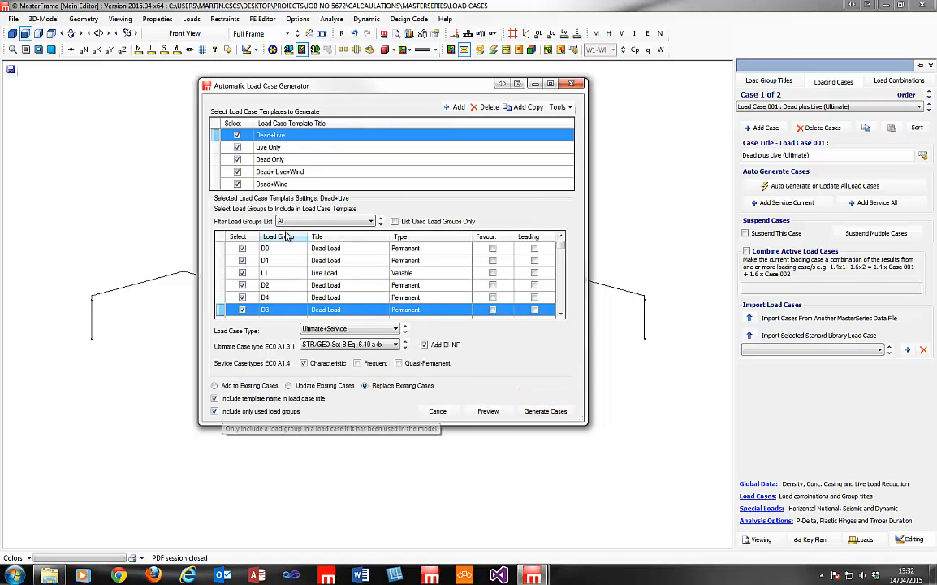
pyautogui.click(232, 412)
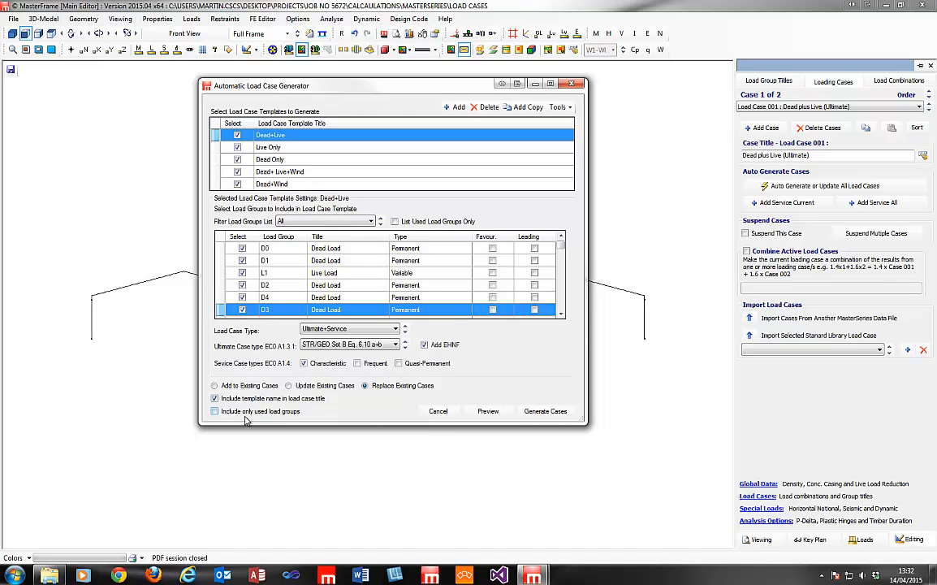
pyautogui.click(488, 411)
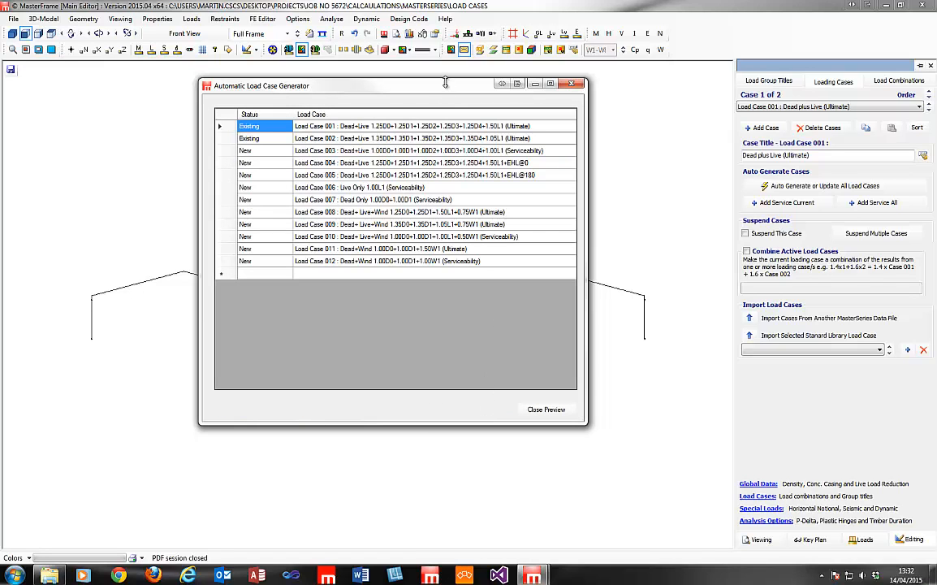
pyautogui.click(545, 409)
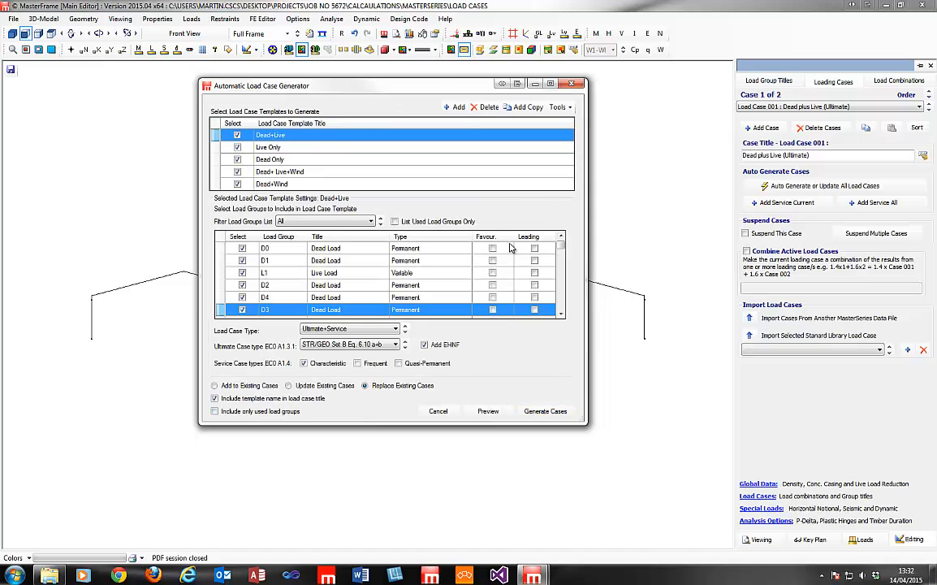
pyautogui.click(244, 311)
# Untick dead loads D2 and D4 in the Dead+Live template.
pyautogui.click(244, 298)
pyautogui.click(244, 286)
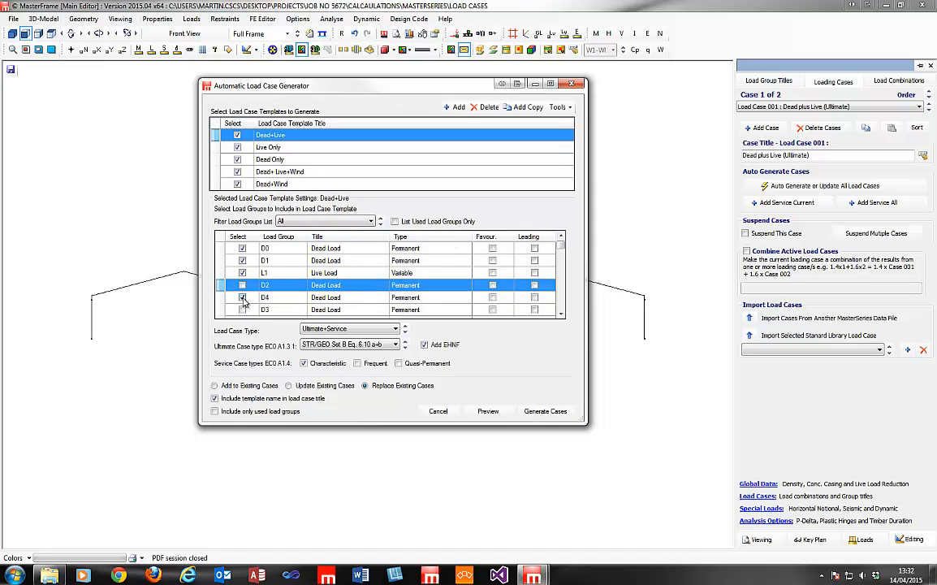
pyautogui.click(243, 298)
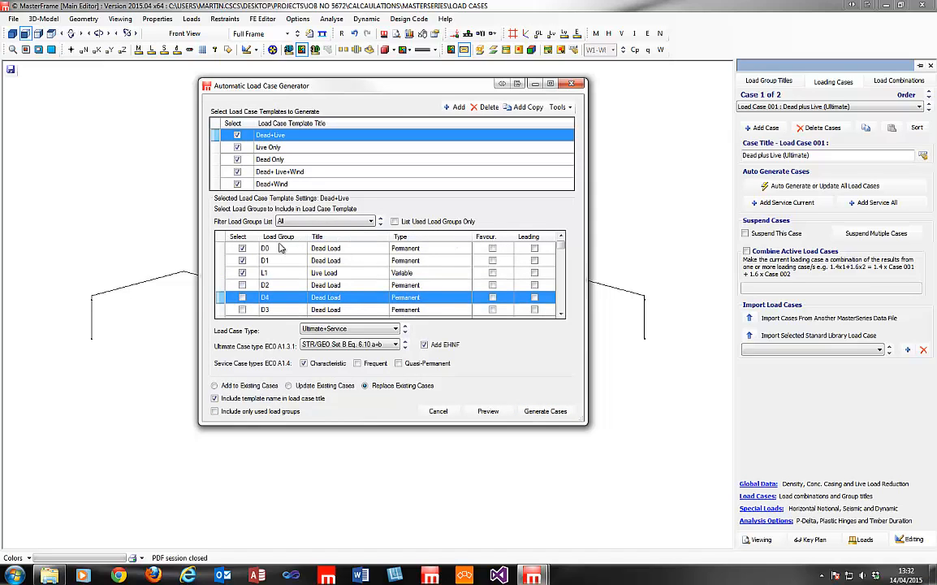
# Filter the load group list to L groups and sort it by Title, Select and name.
pyautogui.click(348, 222)
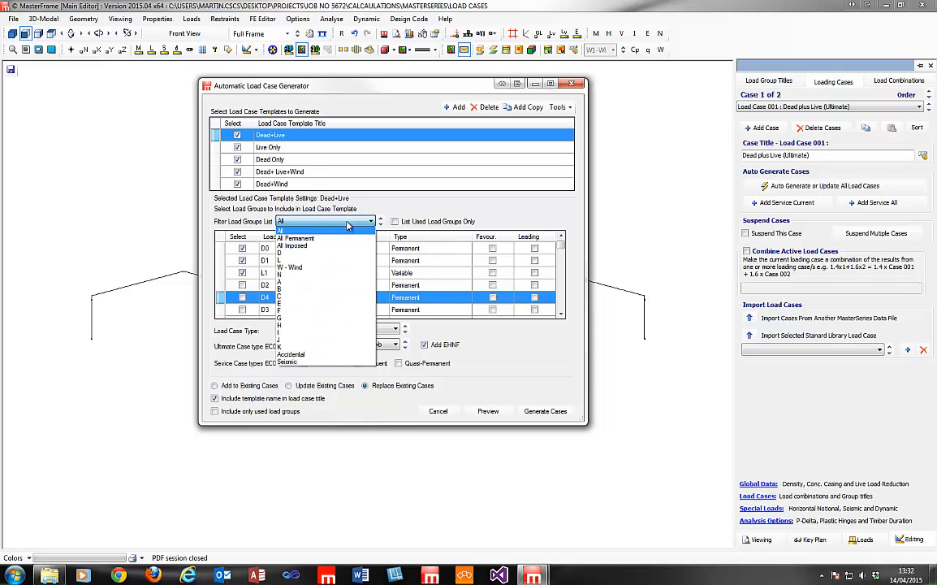
pyautogui.click(322, 262)
pyautogui.scroll(-2, 510, 268)
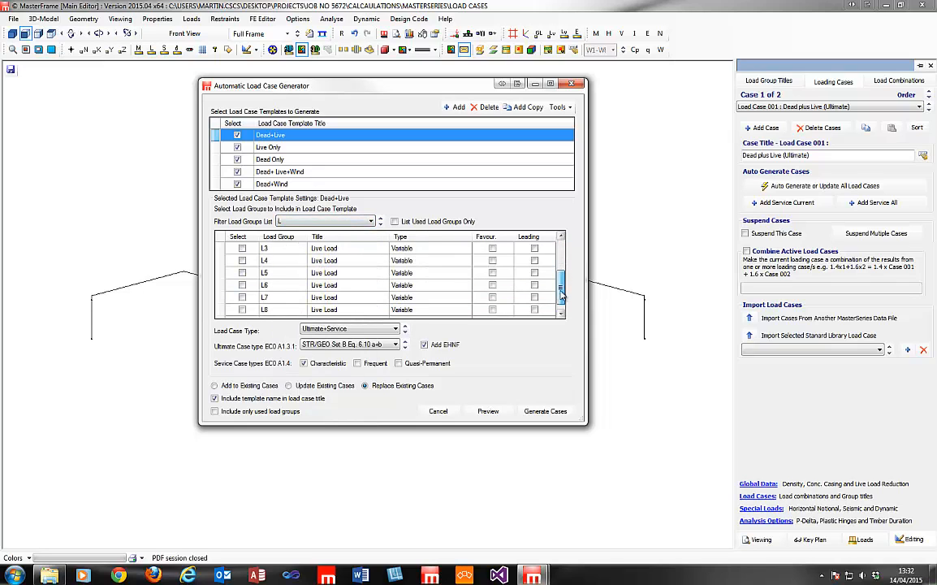
pyautogui.scroll(2, 553, 273)
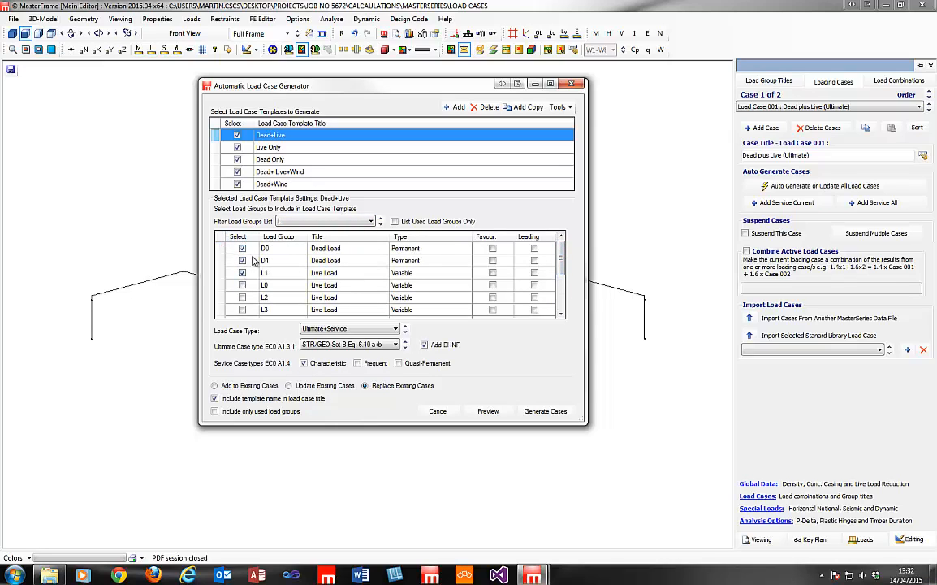
pyautogui.click(321, 236)
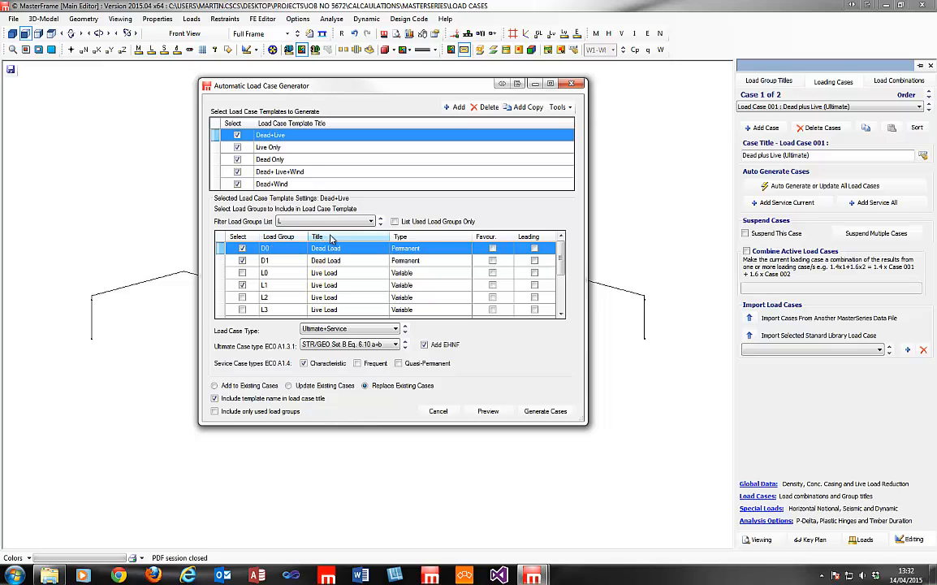
pyautogui.click(249, 236)
pyautogui.click(285, 238)
# Filter the list to A groups, bring ticked groups to the top, and pick rows A3 and A4.
pyautogui.click(306, 223)
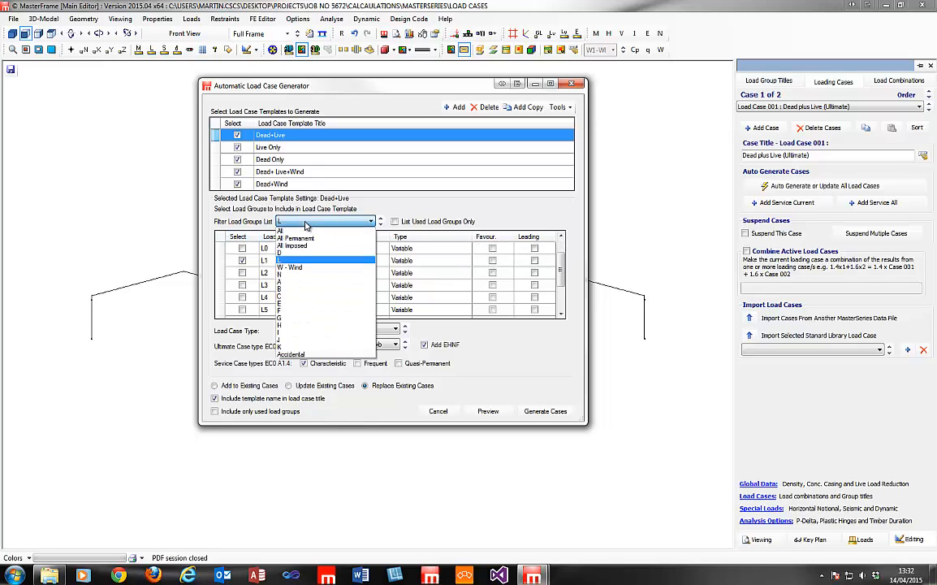
pyautogui.click(291, 281)
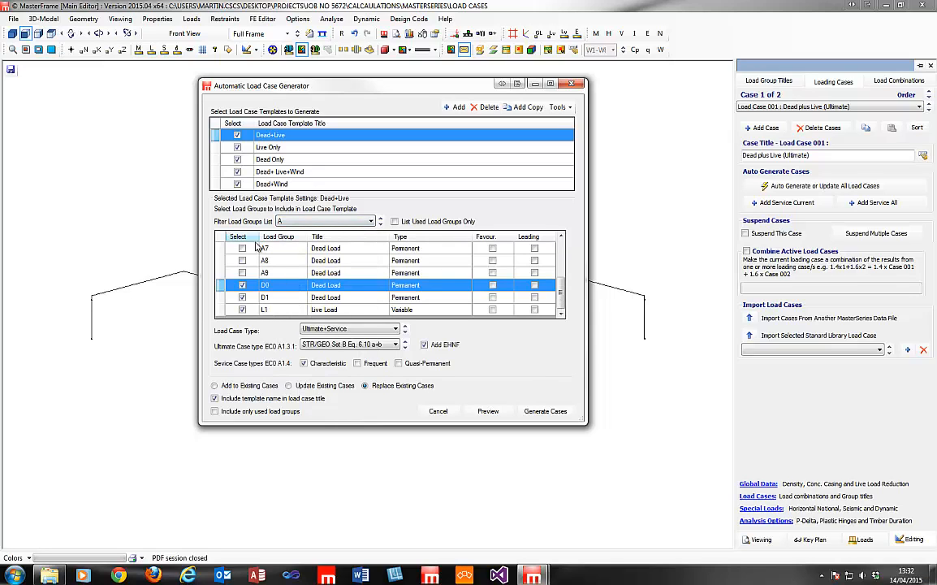
pyautogui.scroll(3, 507, 267)
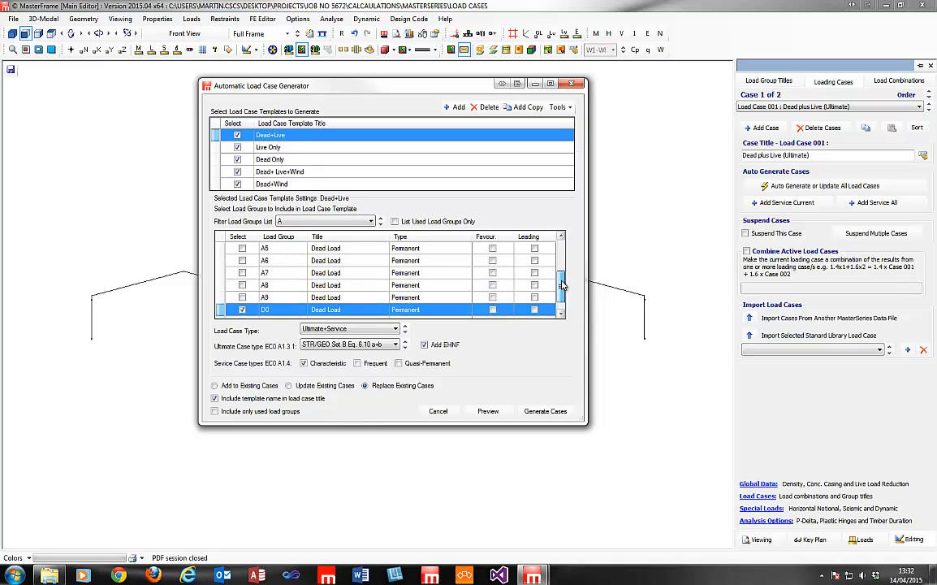
pyautogui.click(237, 236)
pyautogui.click(264, 284)
pyautogui.click(272, 297)
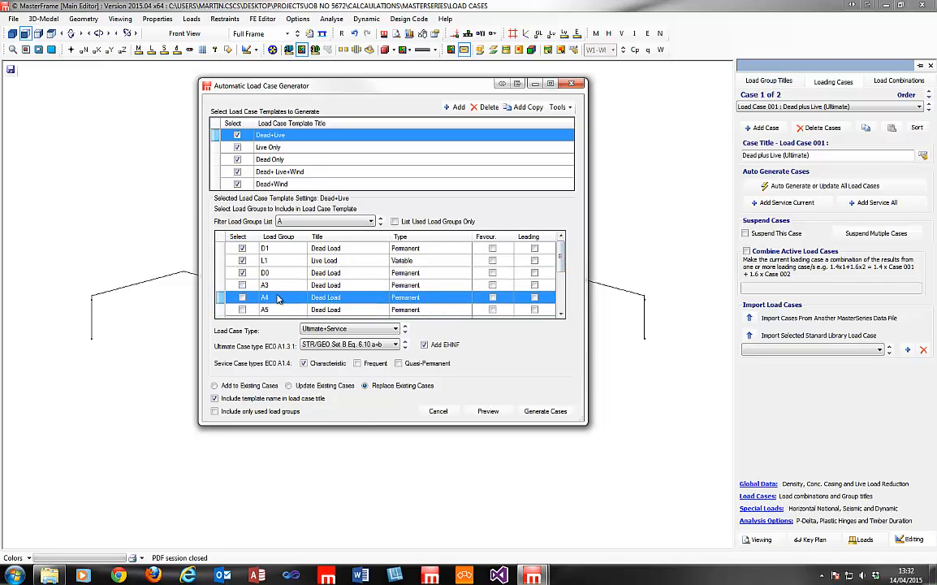
pyautogui.scroll(-2, 562, 299)
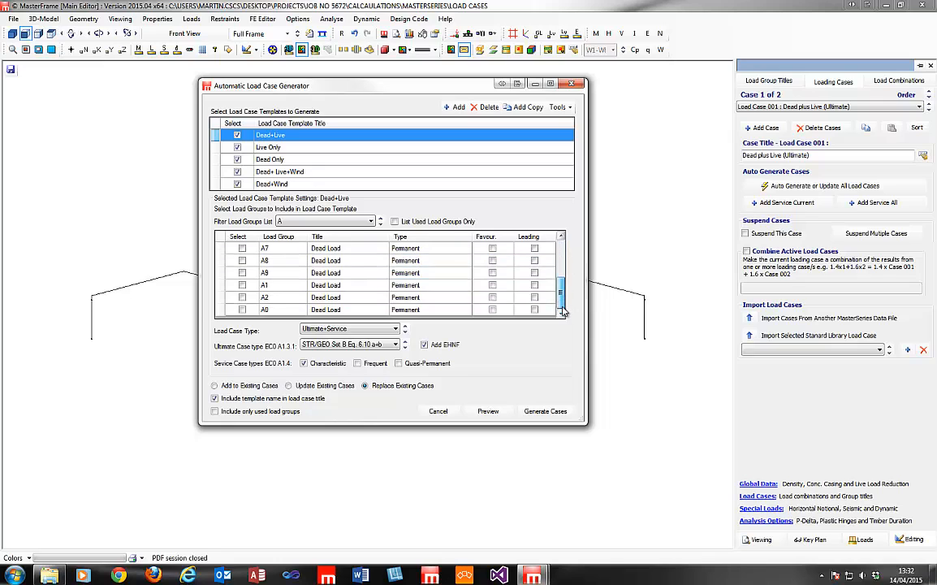
pyautogui.scroll(2, 562, 299)
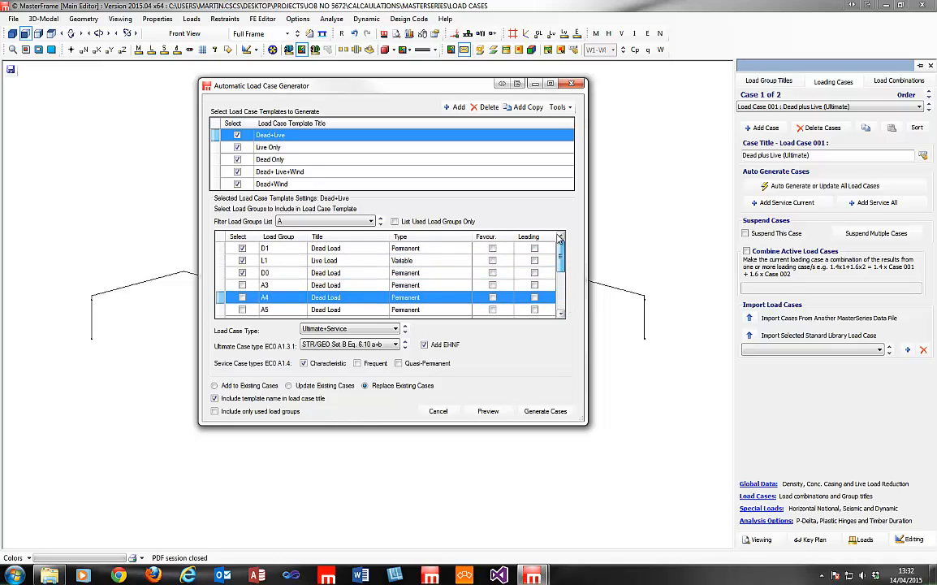
# Set the load group filter back to All.
pyautogui.click(324, 220)
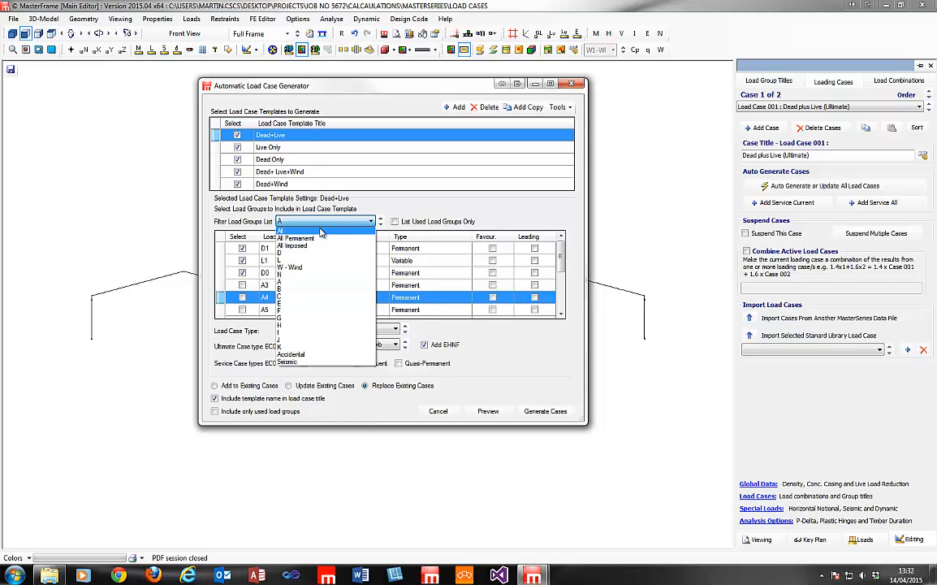
pyautogui.click(321, 231)
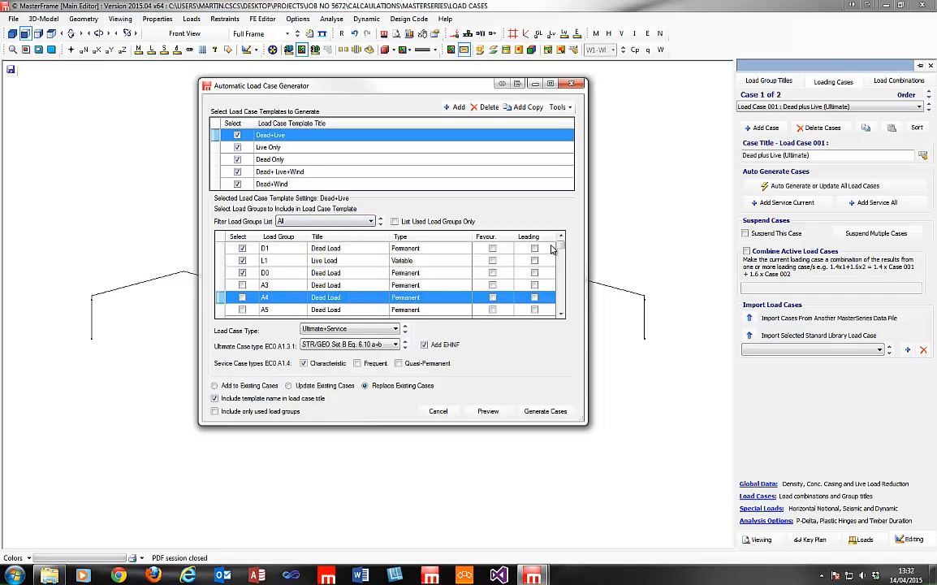
pyautogui.moveTo(560, 250)
pyautogui.mouseDown()
pyautogui.moveTo(555, 315)
pyautogui.moveTo(559, 236)
pyautogui.mouseUp()
pyautogui.click(329, 221)
pyautogui.click(329, 222)
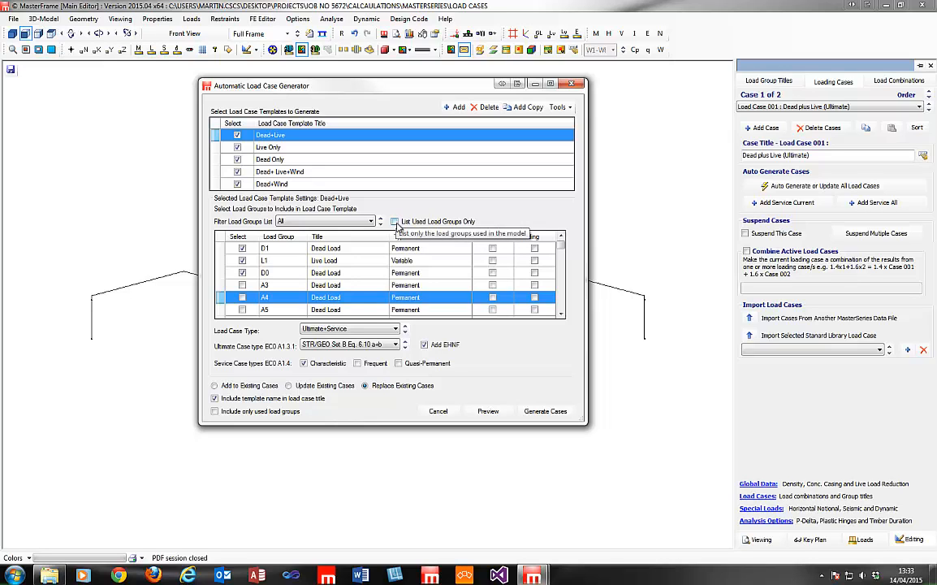
# Switch List Used Load Groups Only on and off, then view the Dead+ Live+Wind template's D0, D1, L1, W-All.
pyautogui.click(394, 222)
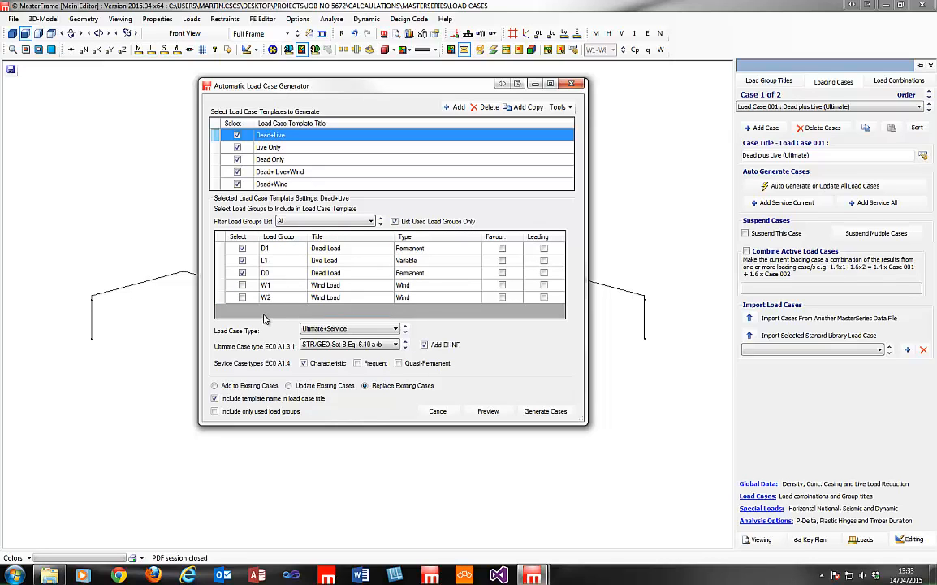
pyautogui.click(395, 222)
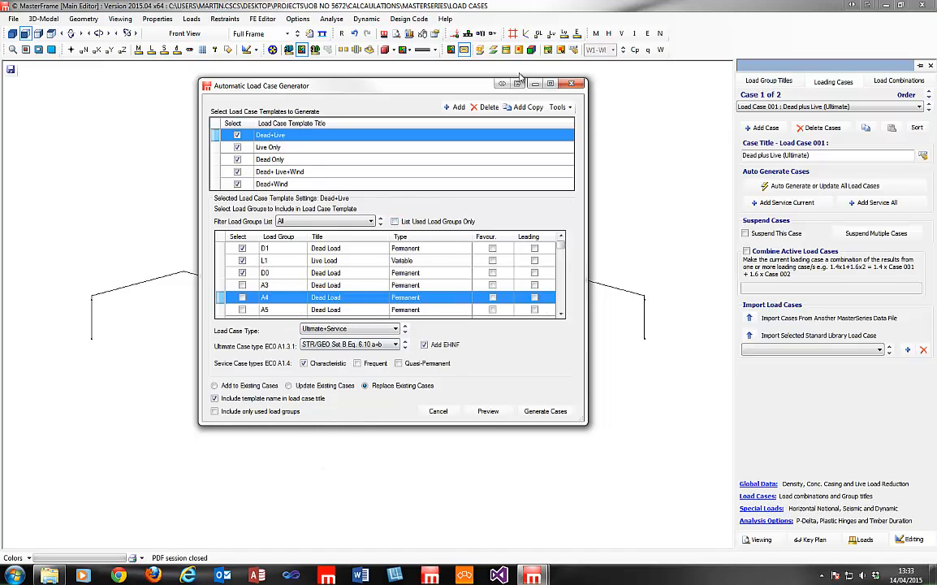
pyautogui.click(345, 181)
pyautogui.click(353, 173)
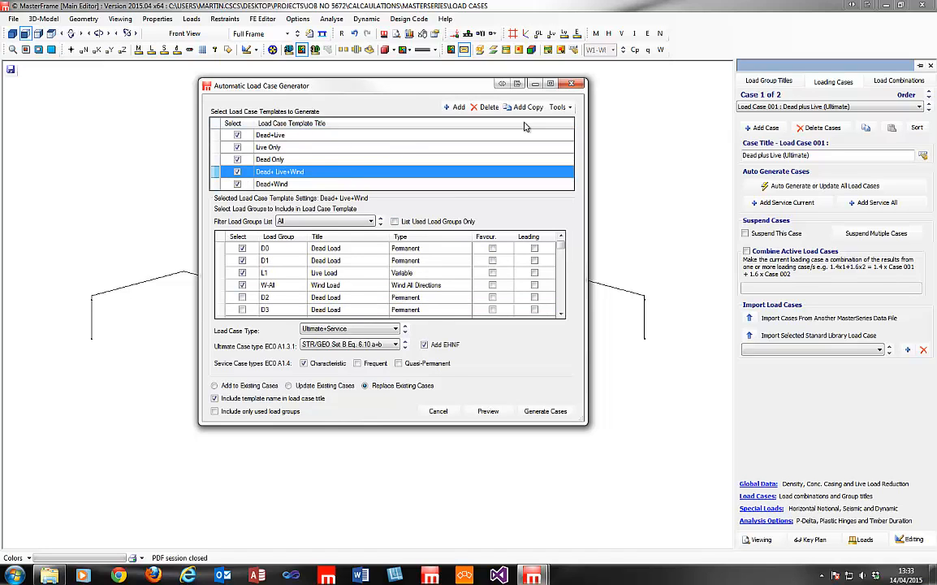
# Add a new load case template and rename it to Accidental.
pyautogui.click(458, 107)
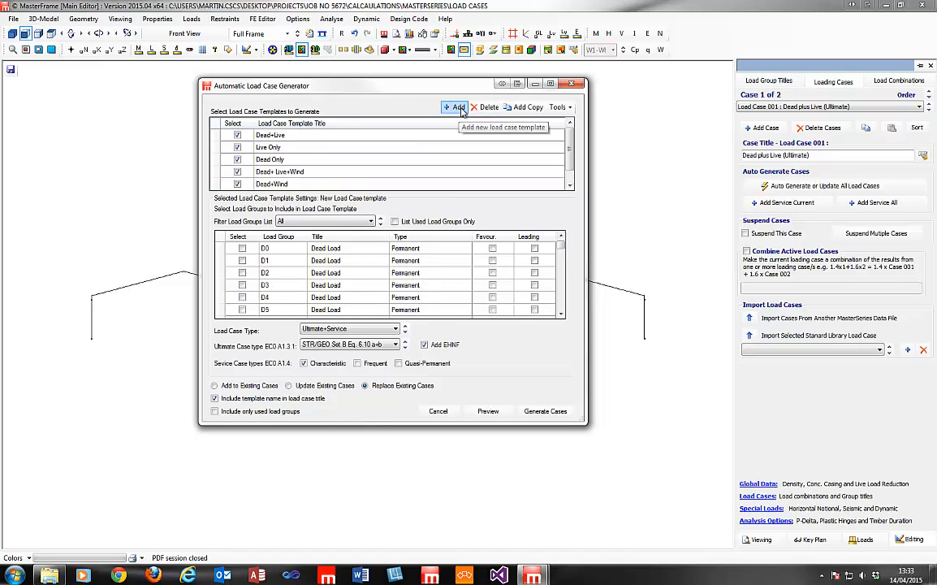
pyautogui.moveTo(571, 159); pyautogui.dragTo(571, 171)
pyautogui.click(322, 173)
pyautogui.click(326, 186)
pyautogui.click(327, 185)
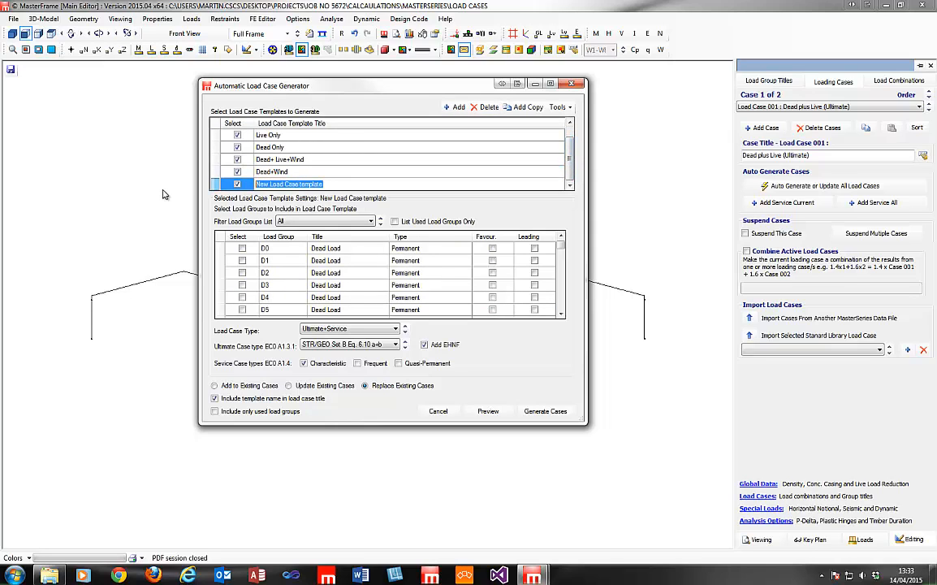
pyautogui.write('Accidental')
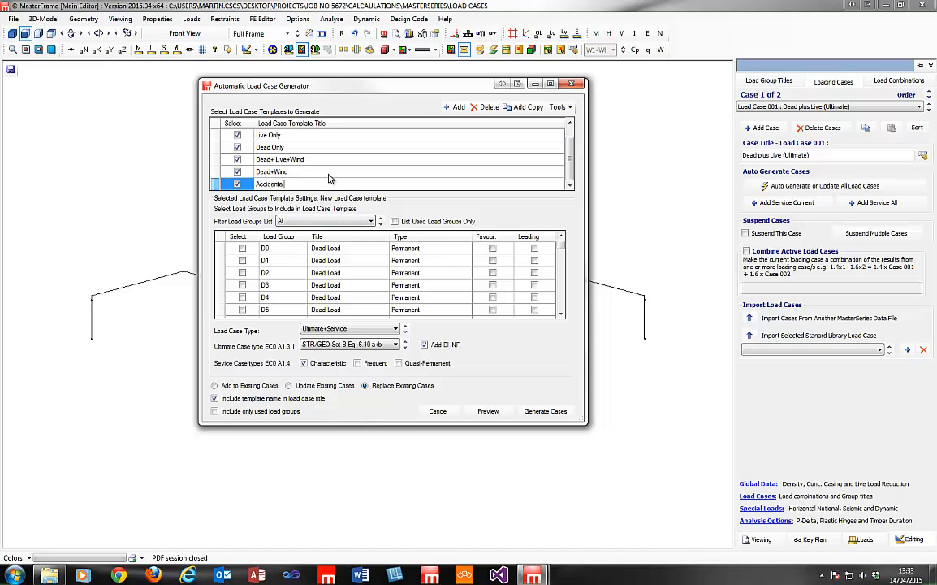
# Tick load groups D0, D1, L1 and L2 in the Accidental template.
pyautogui.click(242, 249)
pyautogui.click(243, 261)
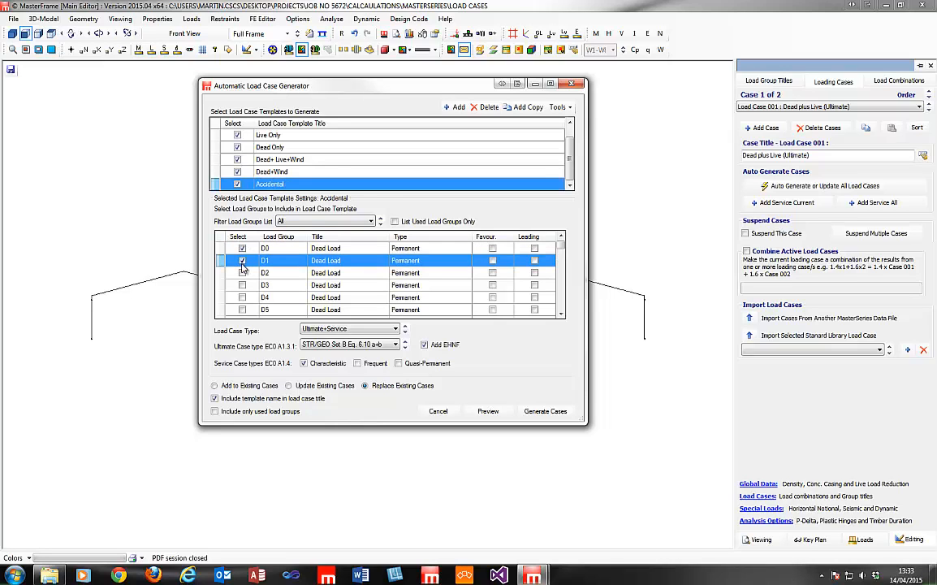
pyautogui.click(333, 222)
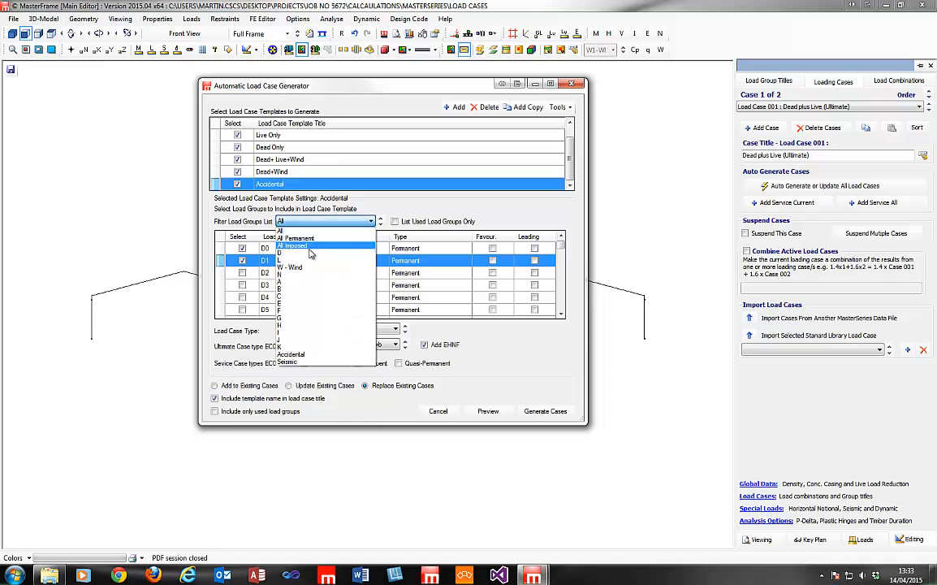
pyautogui.click(293, 240)
pyautogui.click(325, 222)
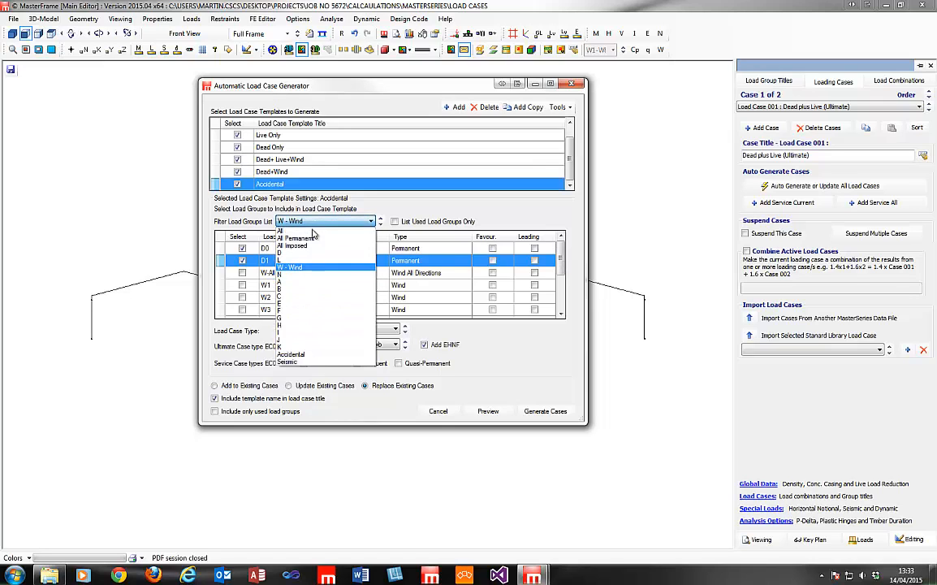
pyautogui.click(276, 238)
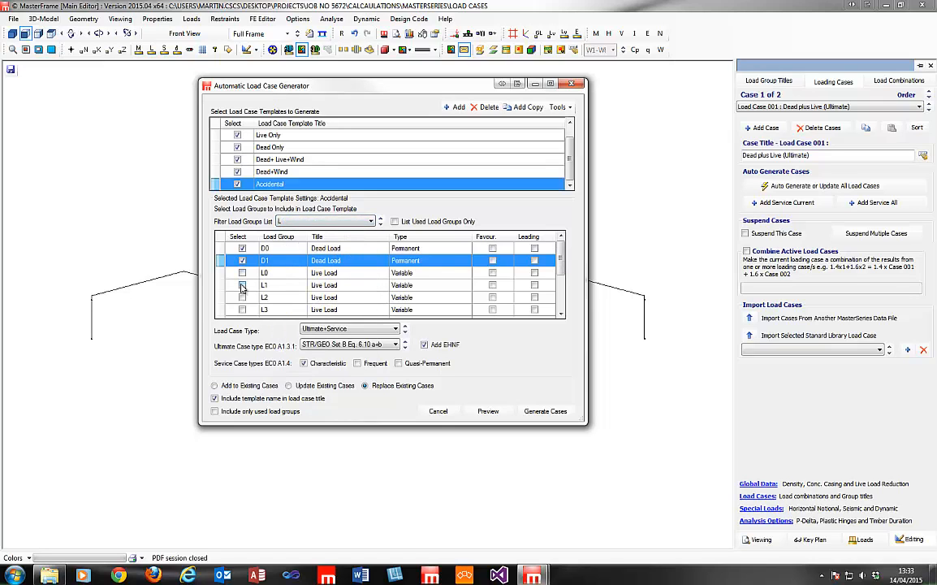
pyautogui.click(242, 286)
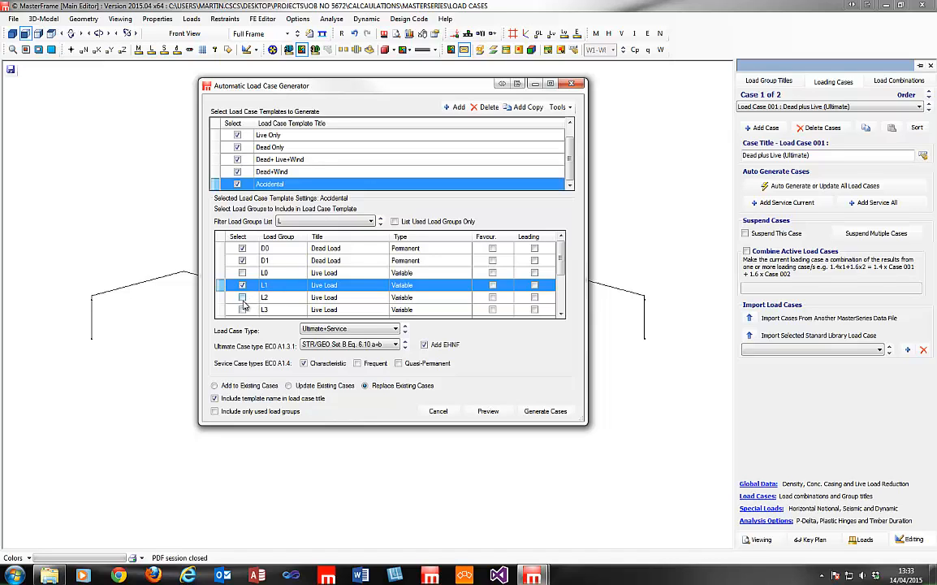
pyautogui.click(242, 298)
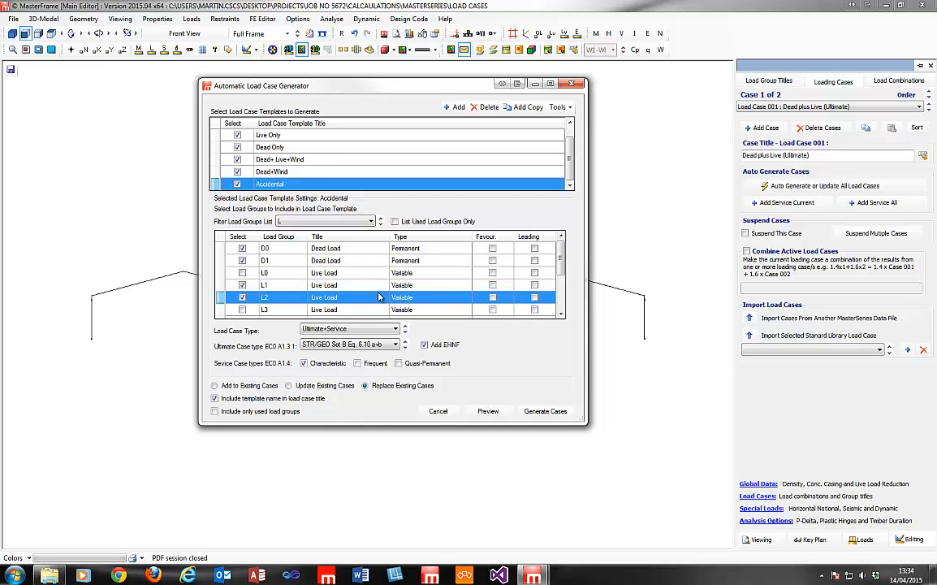
pyautogui.scroll(-3, 562, 257)
pyautogui.scroll(3, 520, 268)
pyautogui.moveTo(365, 93); pyautogui.dragTo(391, 88)
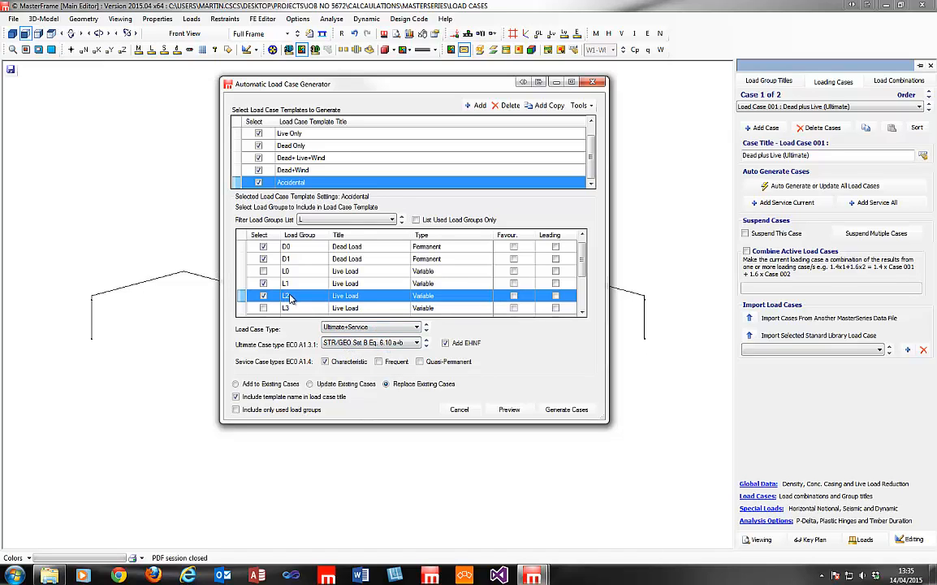
# Set the Accidental template's load case type to Accidental.
pyautogui.click(390, 328)
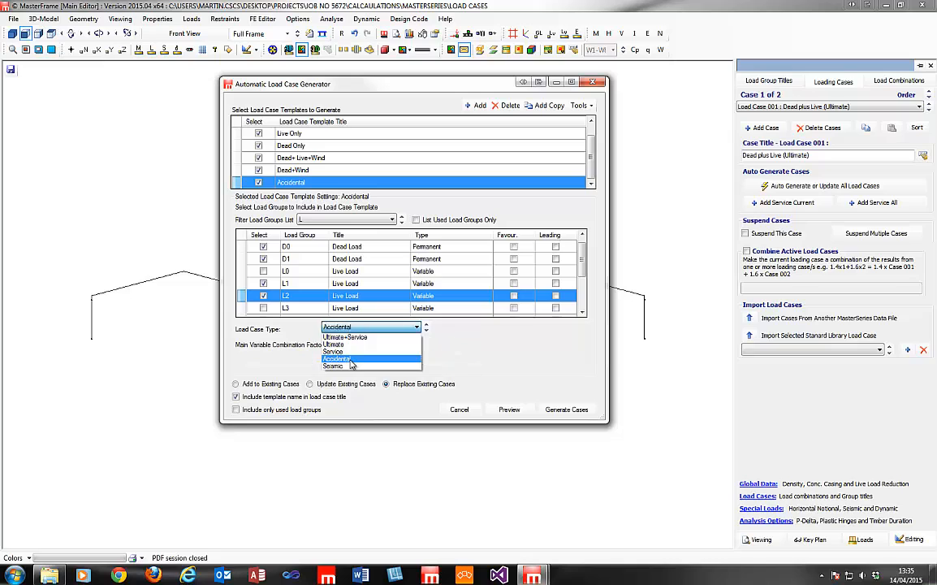
pyautogui.click(349, 359)
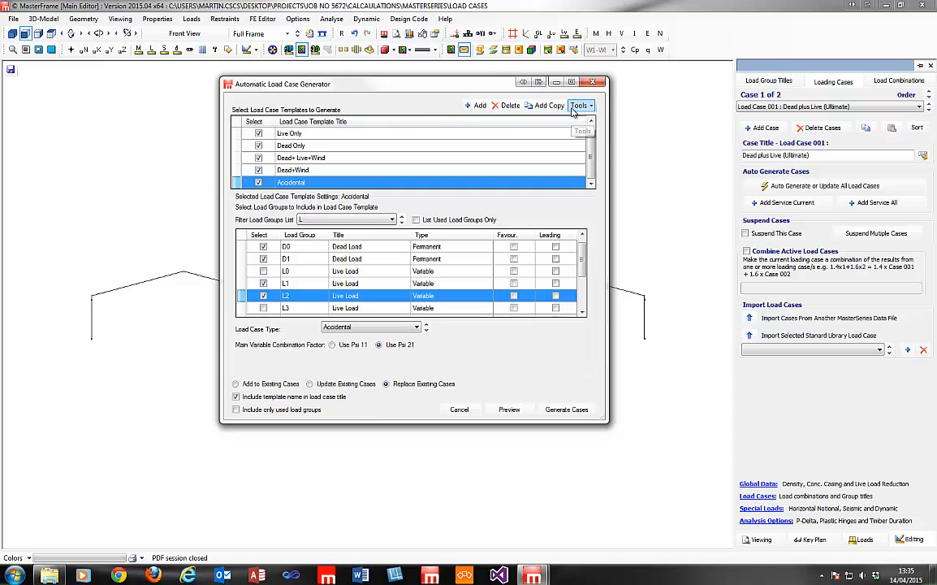
# Preview the 13 generated load cases, including Accidental Load Case 013, then close the generator.
pyautogui.click(521, 416)
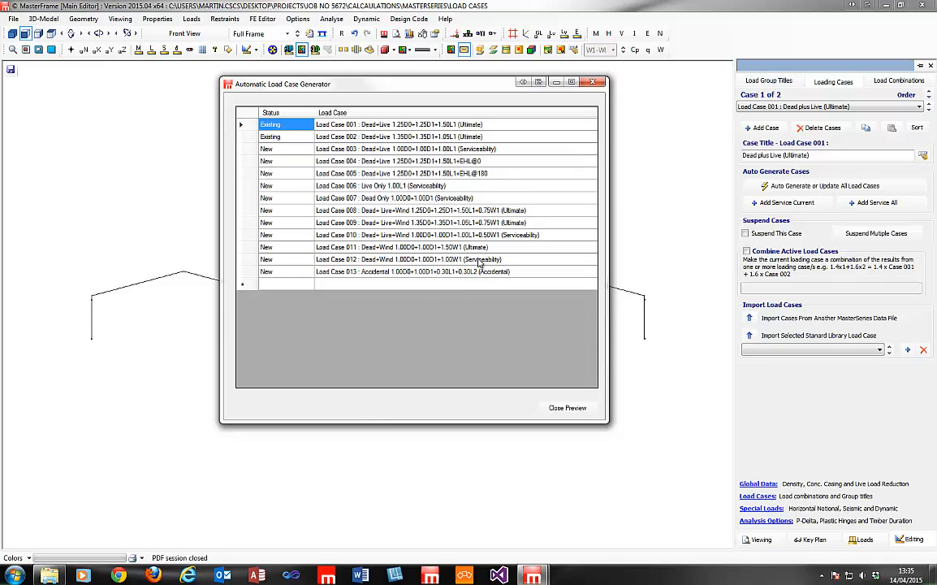
pyautogui.click(568, 408)
pyautogui.click(594, 82)
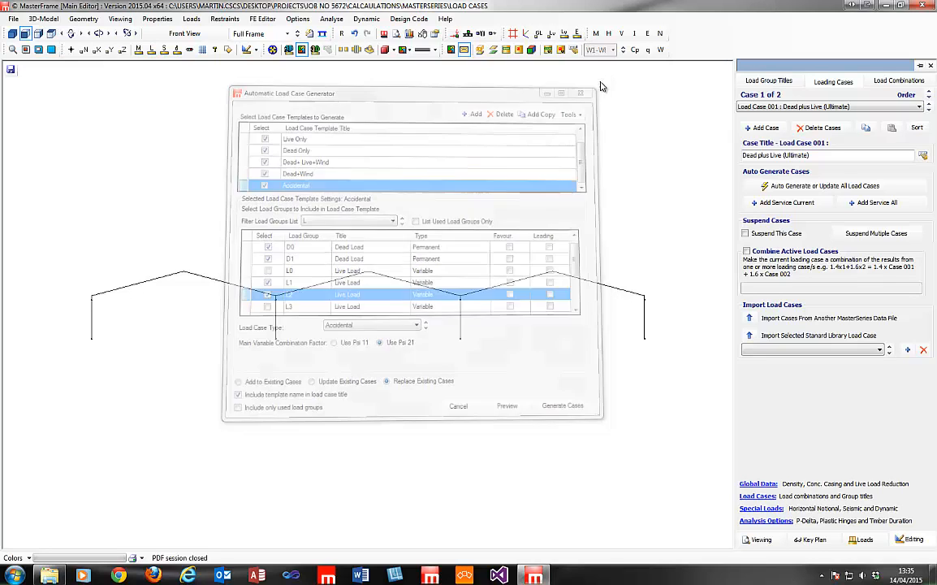
# In Load Group Titles, set Live Load L1's EC0 imposed load type to Cat A: domestic, residential.
pyautogui.click(901, 81)
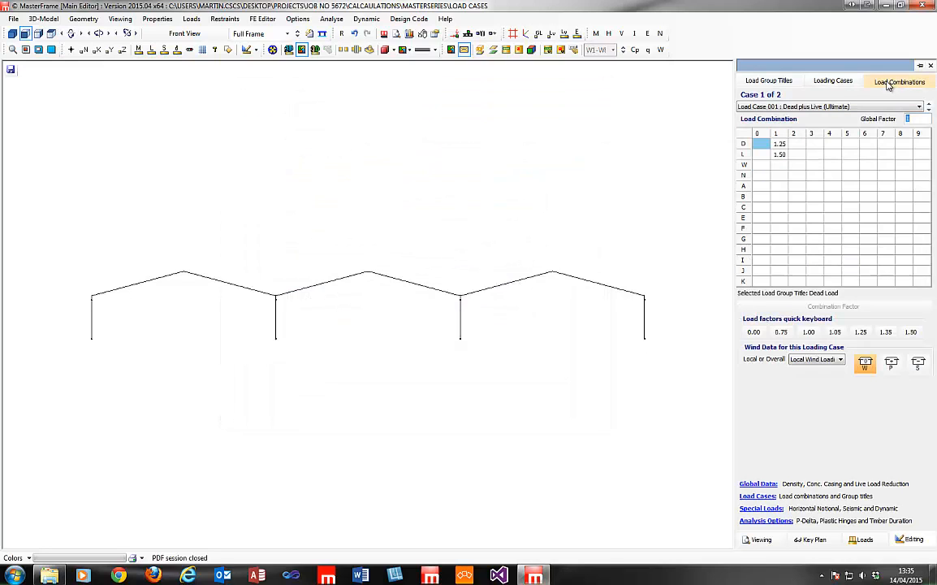
pyautogui.click(788, 82)
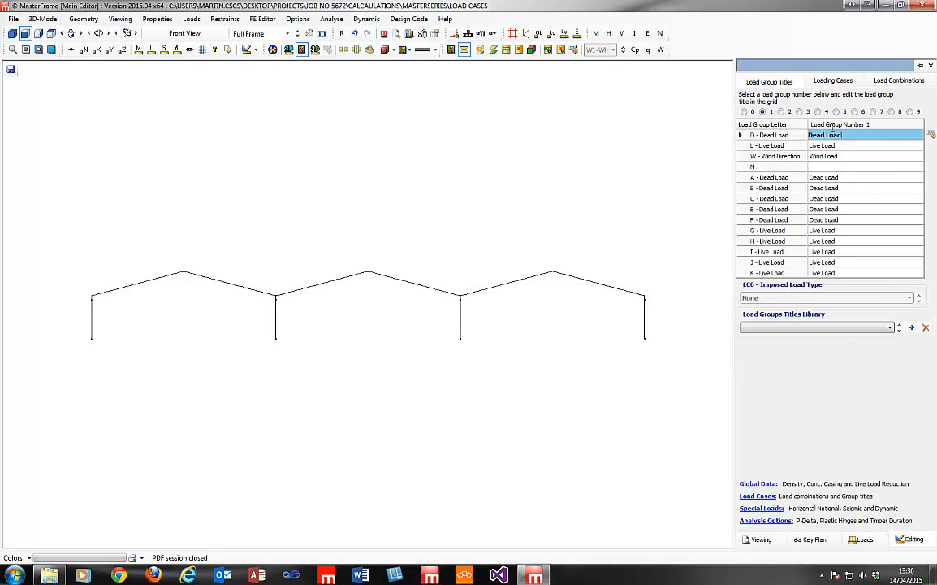
pyautogui.click(840, 146)
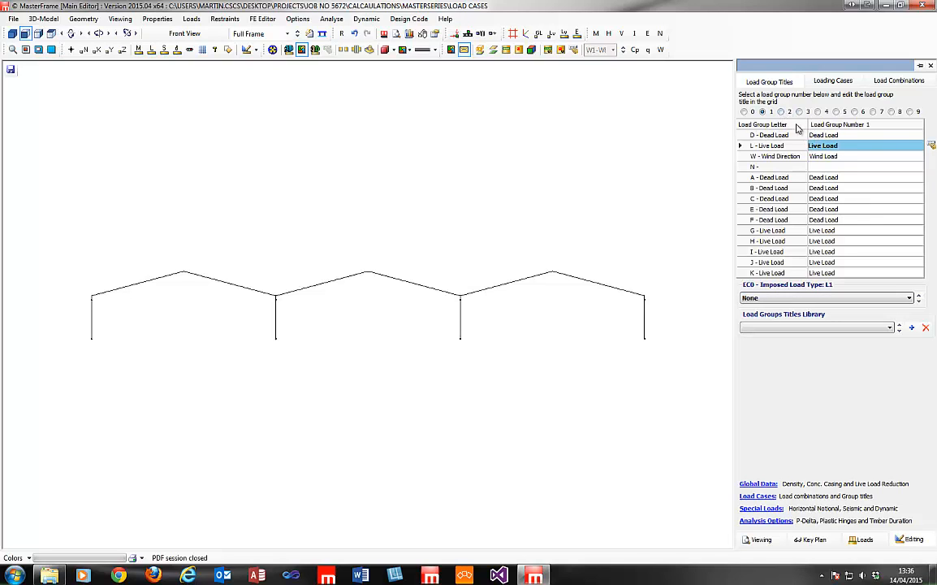
pyautogui.click(909, 300)
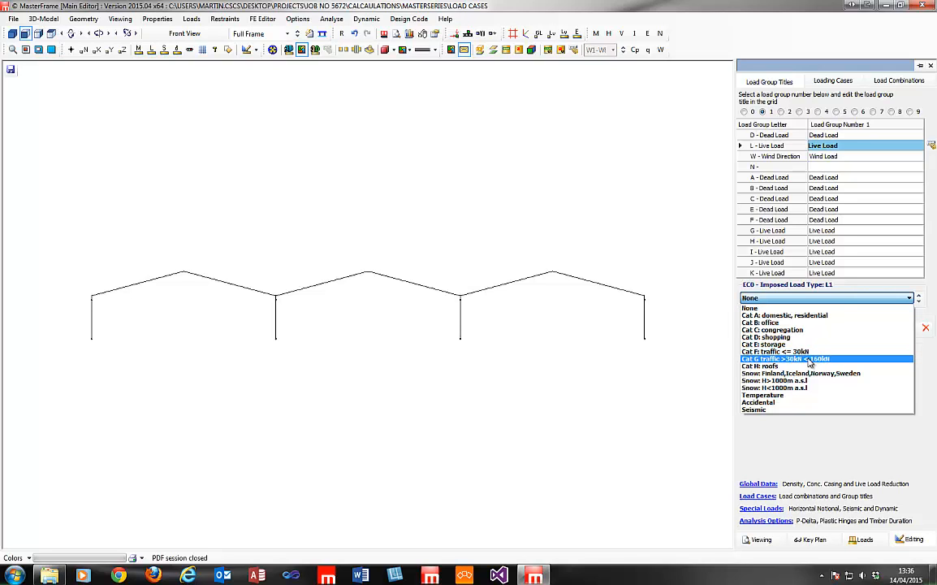
pyautogui.click(802, 315)
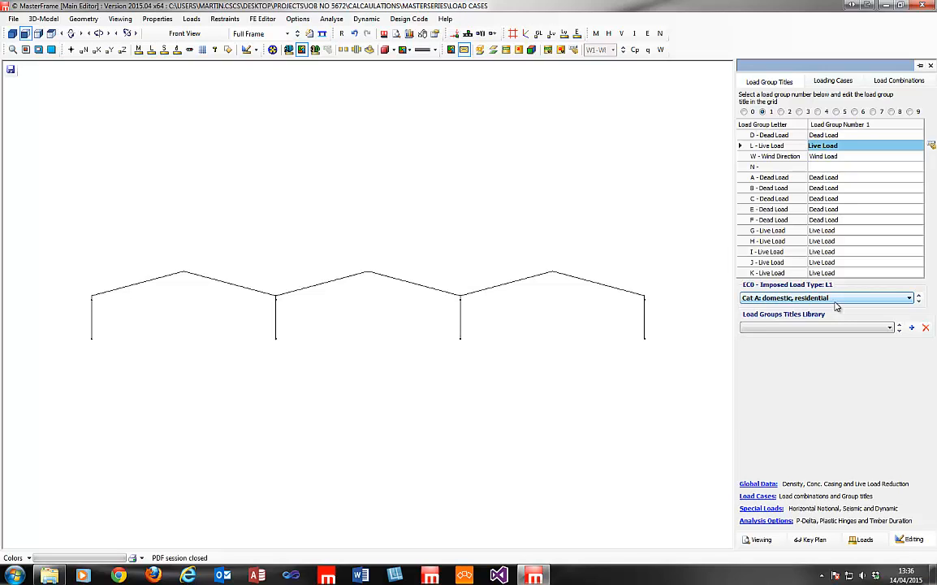
pyautogui.click(900, 299)
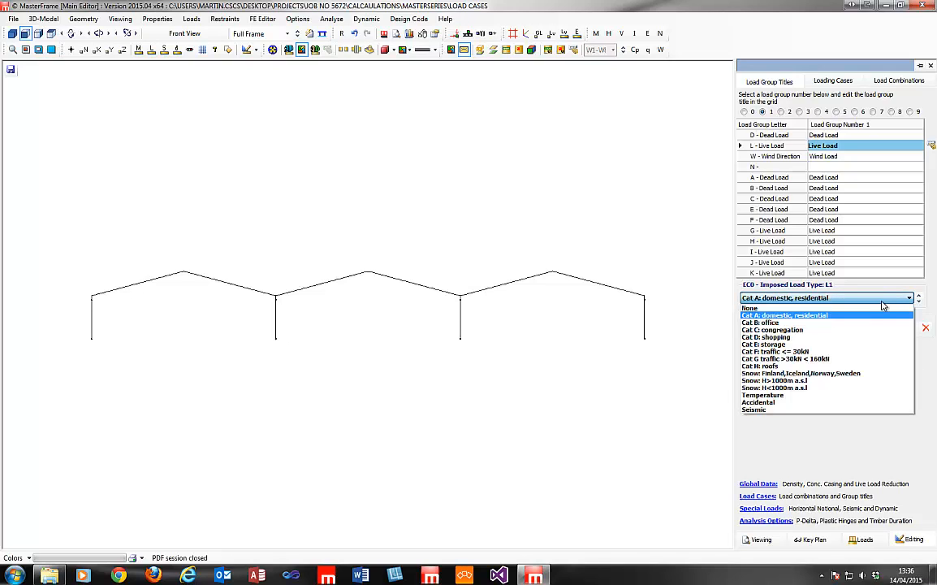
pyautogui.click(845, 315)
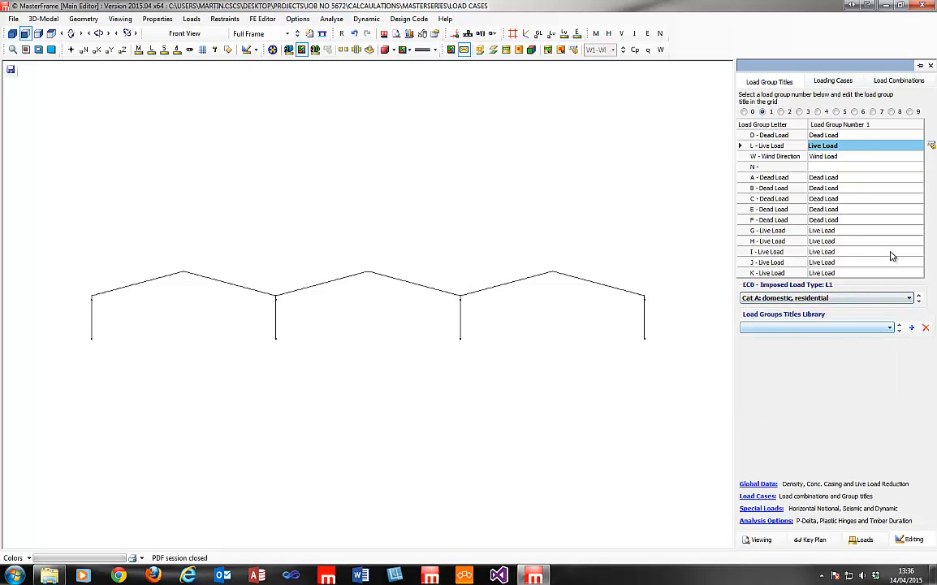
# Set live load group L2's EC0 imposed load type to Accidental.
pyautogui.click(782, 112)
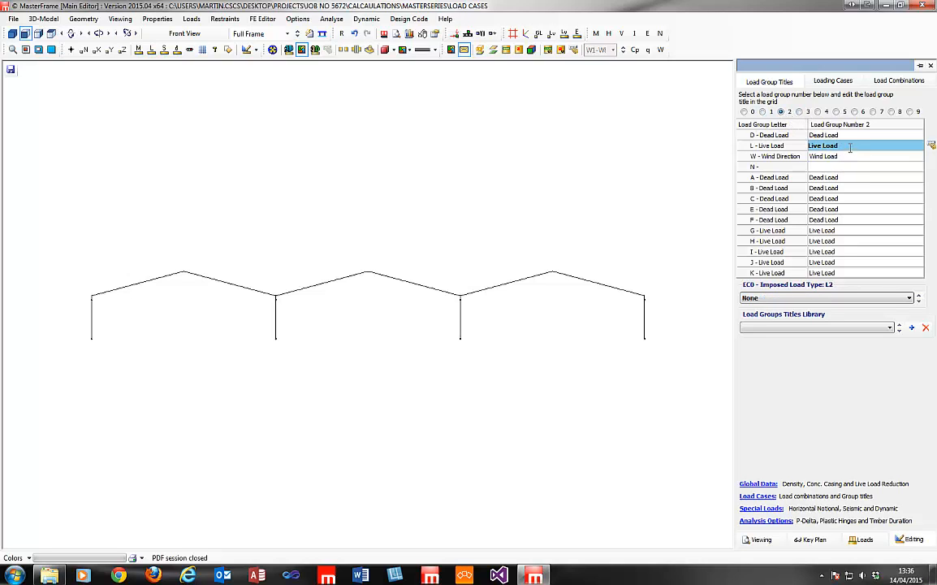
pyautogui.click(906, 298)
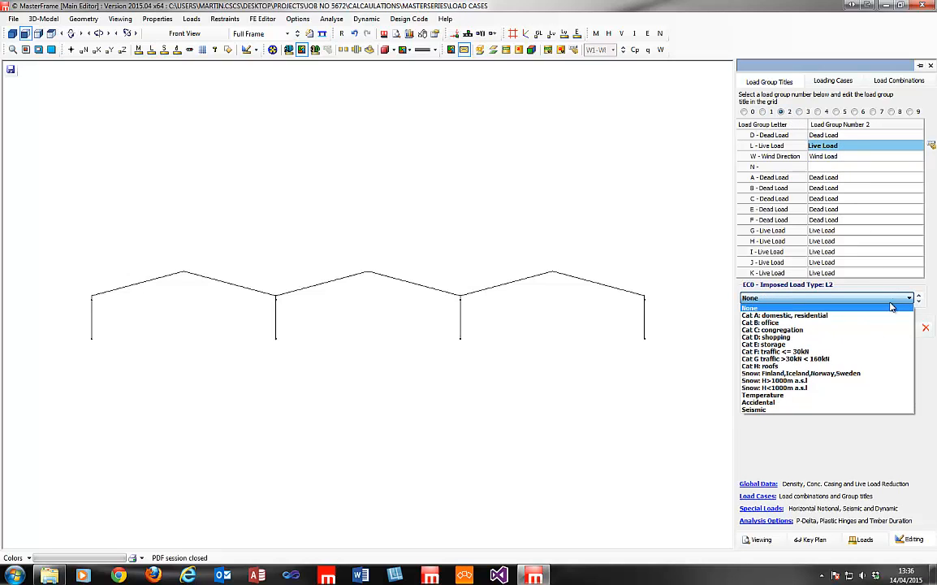
pyautogui.click(820, 403)
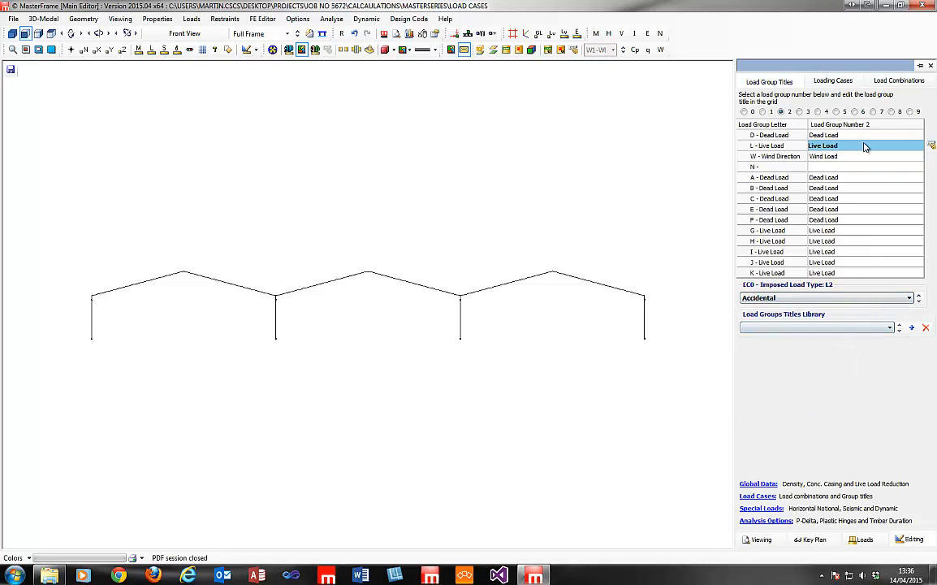
# Assign member M0001's new UDLY load to Live (L) group L2, then return to the Main Editor.
pyautogui.click(193, 20)
pyautogui.moveTo(264, 44)
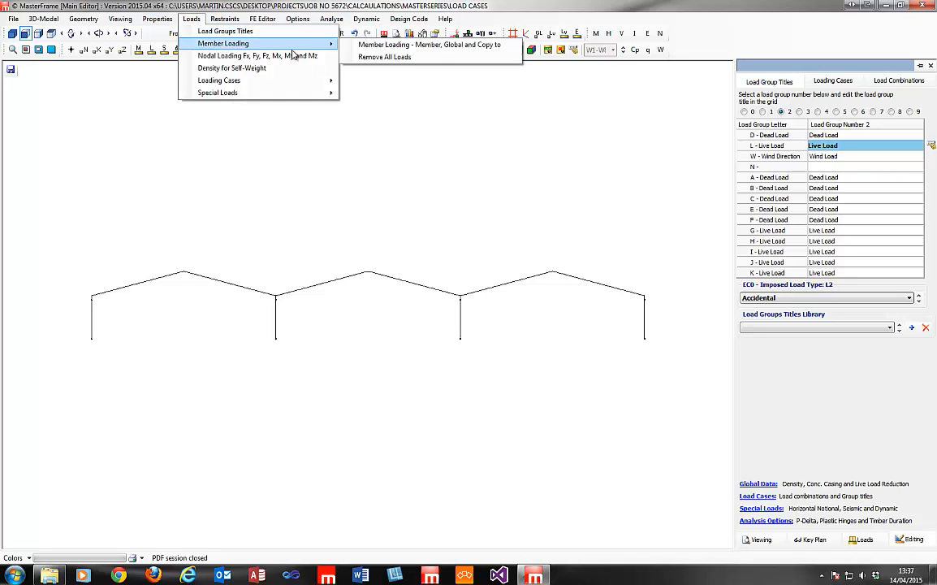
pyautogui.click(362, 46)
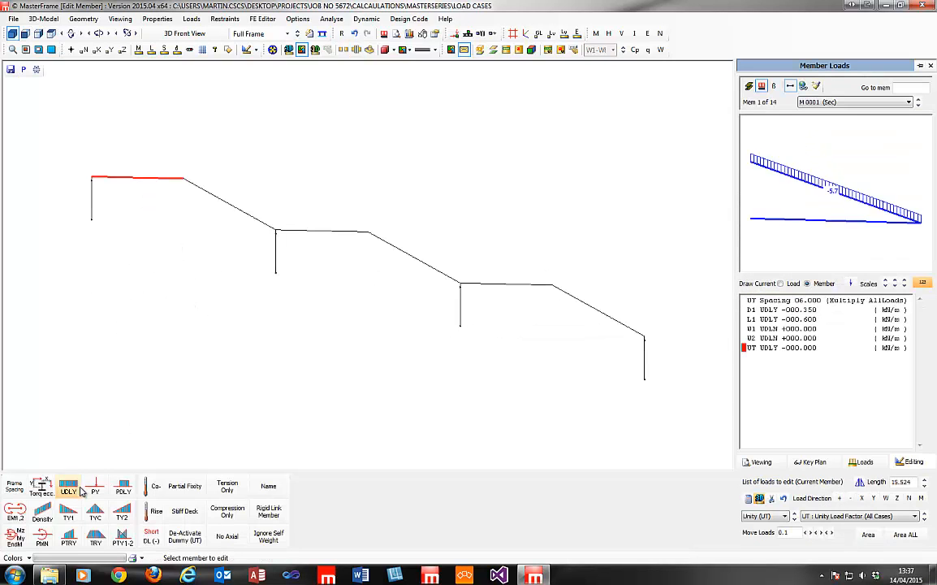
pyautogui.click(777, 518)
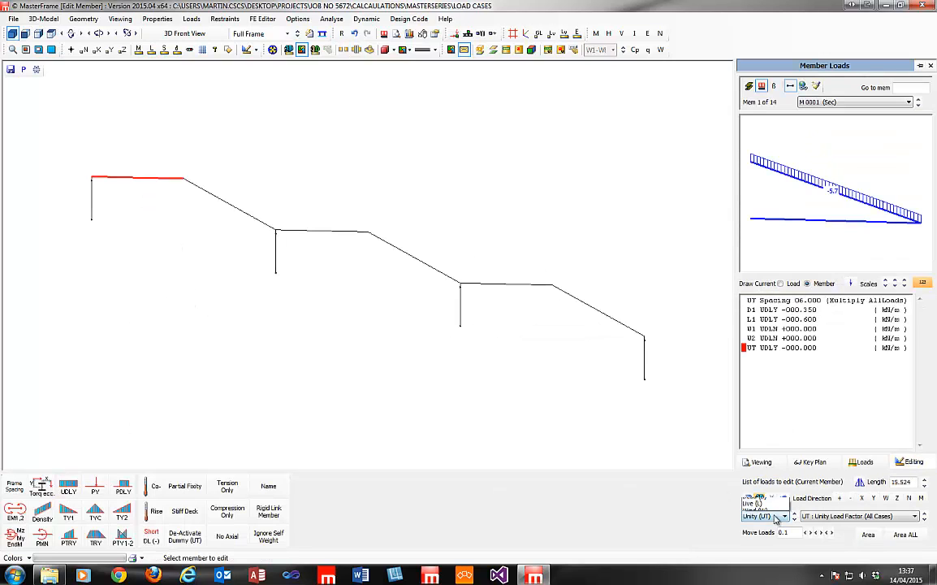
pyautogui.click(763, 391)
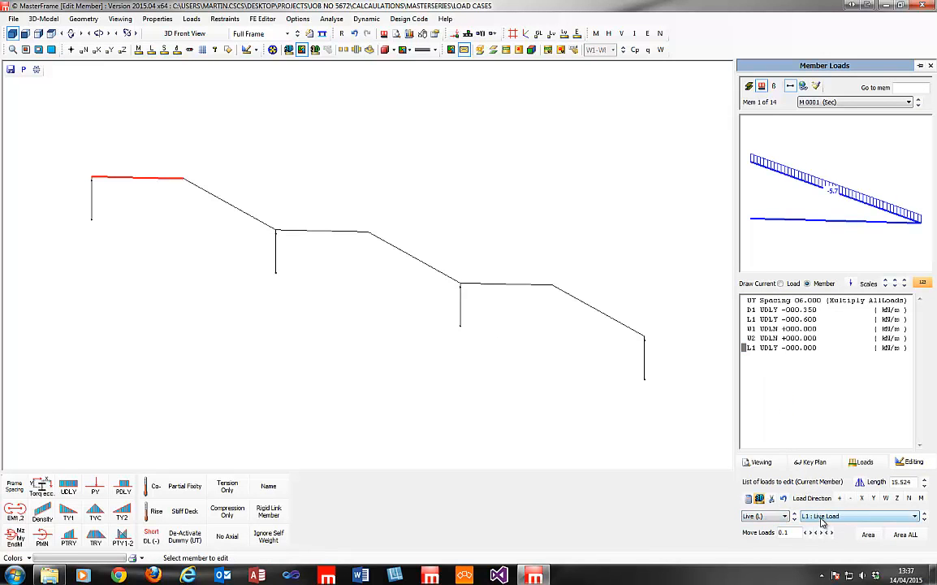
pyautogui.click(822, 520)
pyautogui.click(829, 450)
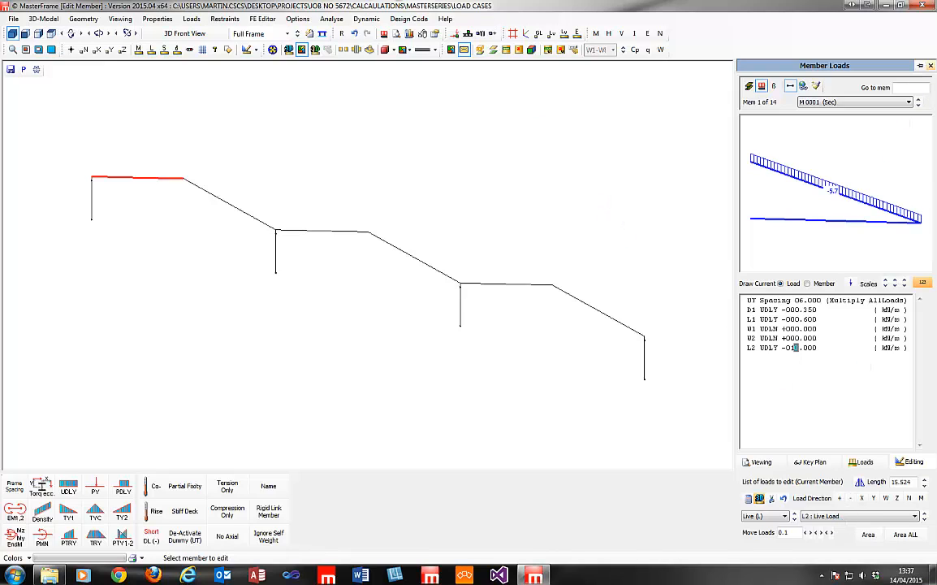
pyautogui.click(191, 19)
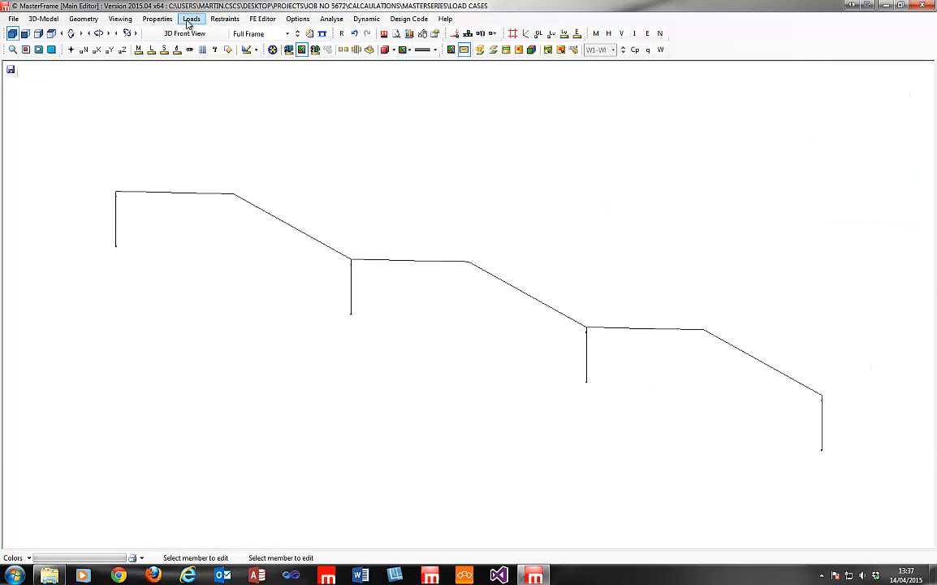
# Preview cases from the Accidental template with L2, replacing existing cases, giving 1.00D0+1.00D1+0.30L1+1.00L2.
pyautogui.moveTo(227, 81)
pyautogui.click(361, 79)
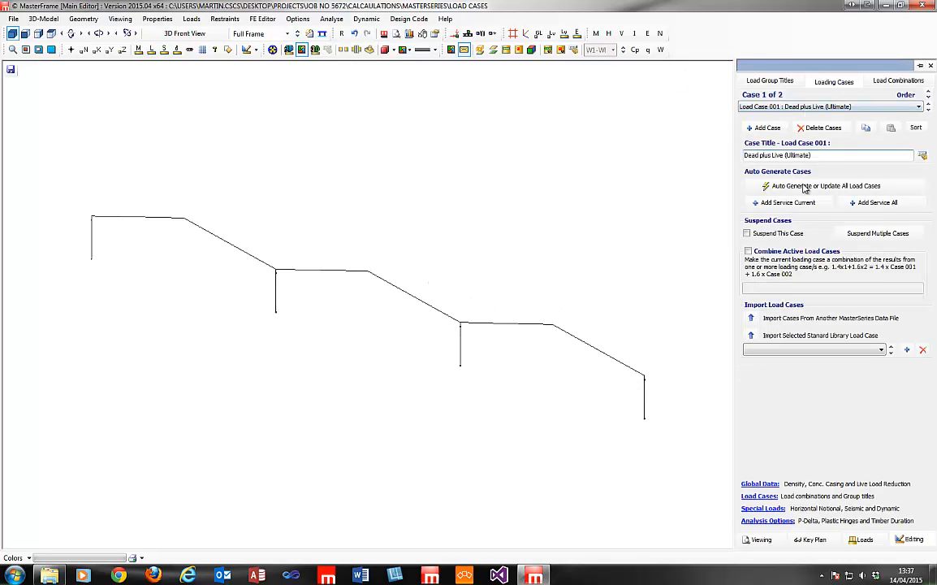
pyautogui.click(806, 186)
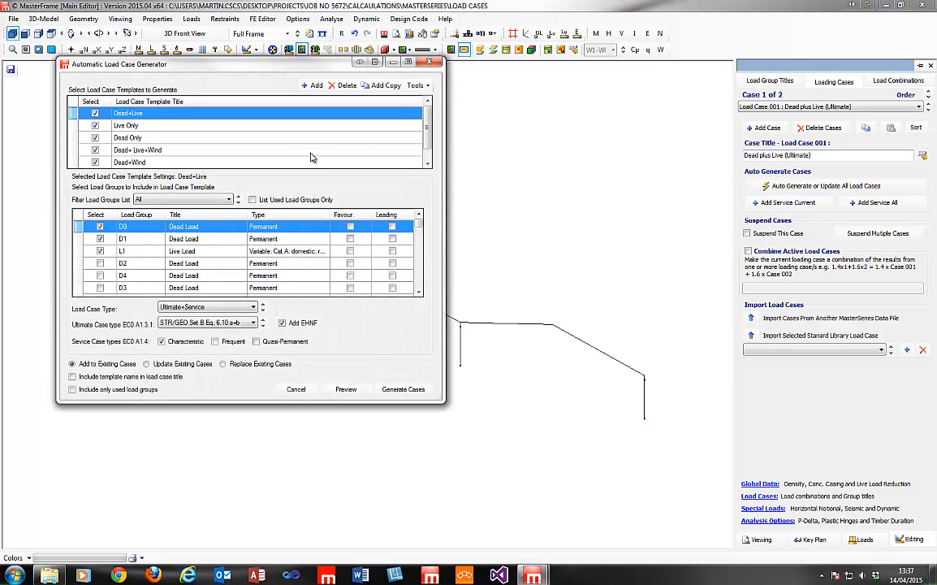
pyautogui.scroll(-1, 388, 134)
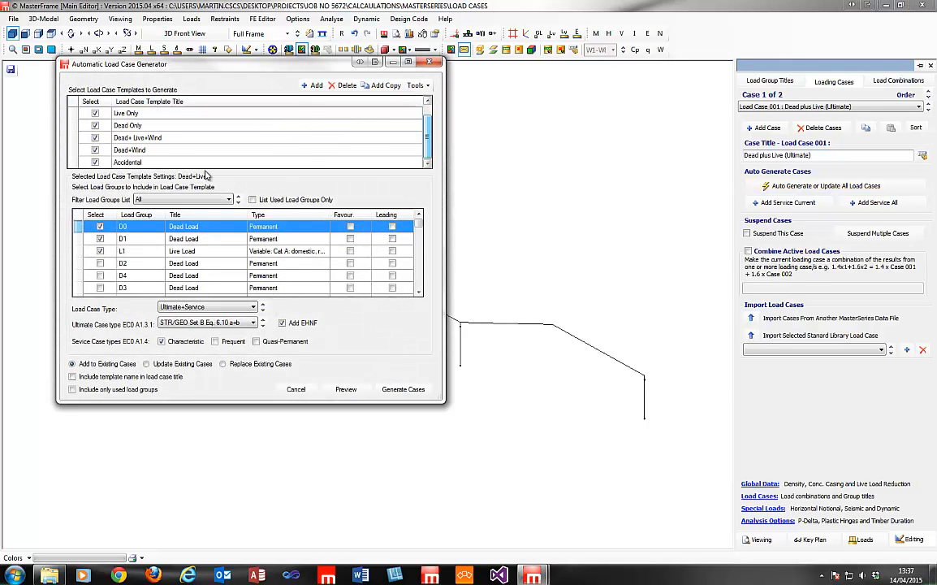
pyautogui.click(258, 161)
pyautogui.click(305, 263)
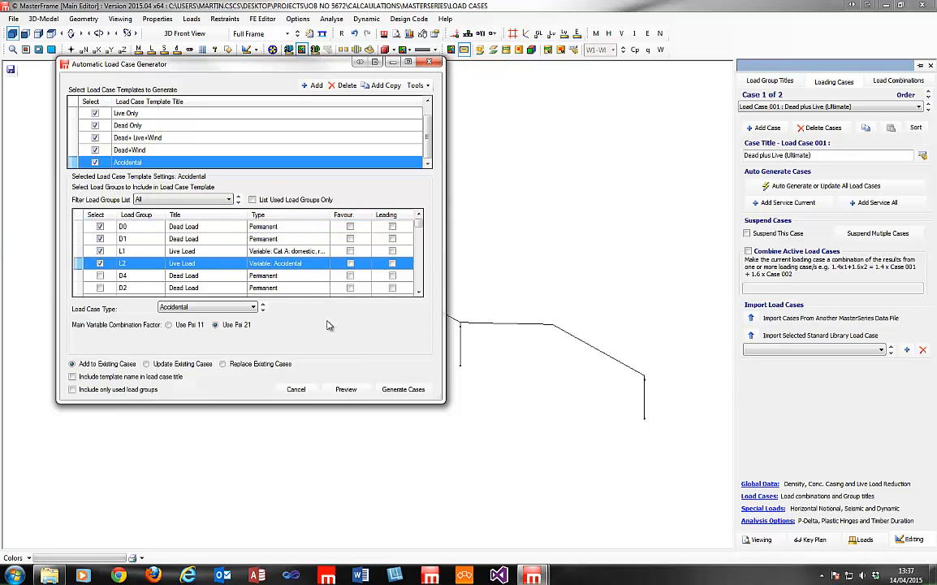
pyautogui.click(223, 363)
pyautogui.click(346, 389)
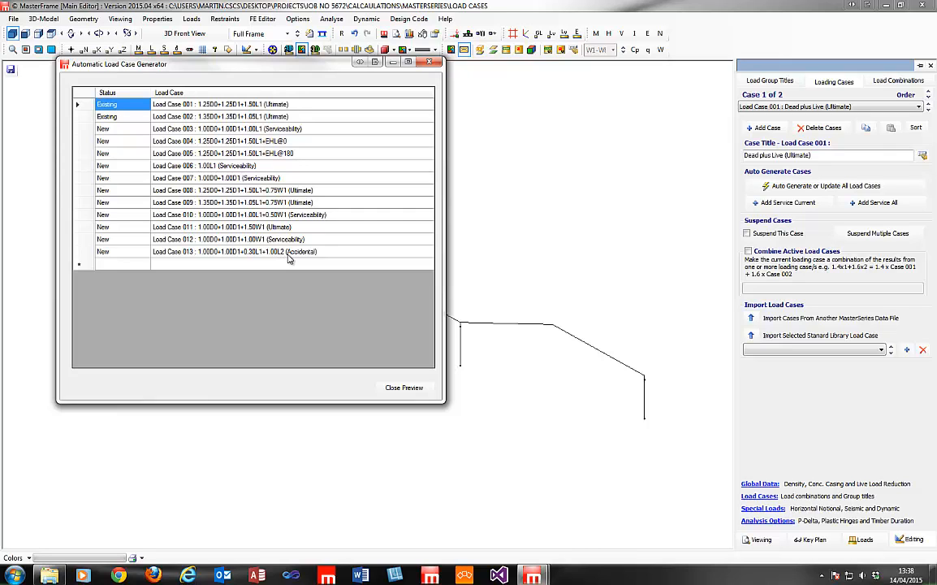
pyautogui.click(438, 63)
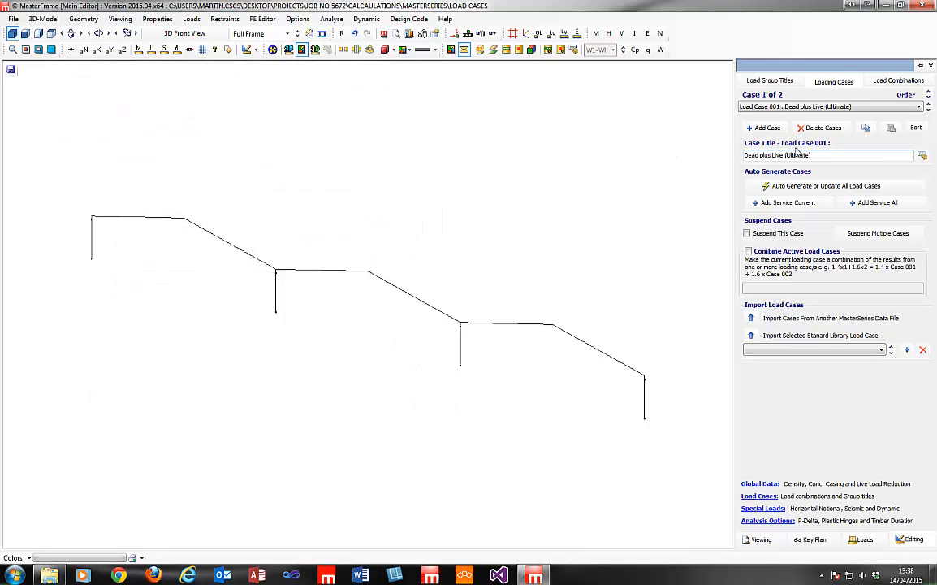
# Add a new load case template named Equil after the Accidental template.
pyautogui.click(808, 186)
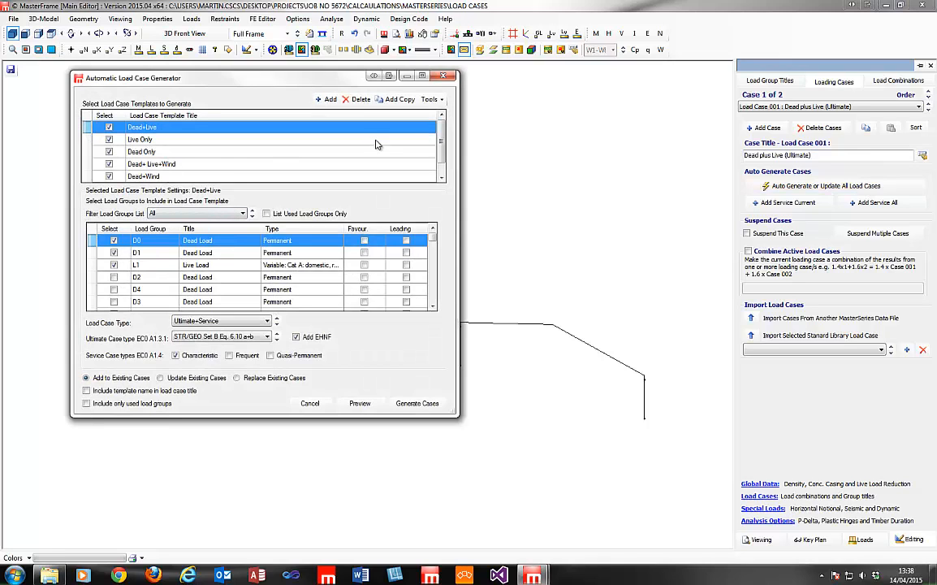
pyautogui.moveTo(441, 136); pyautogui.dragTo(440, 157)
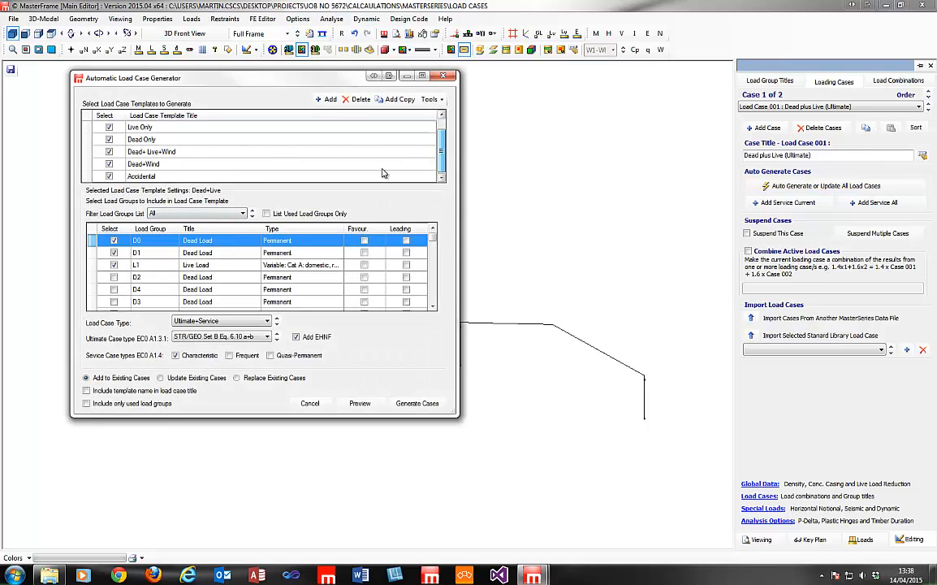
pyautogui.click(231, 177)
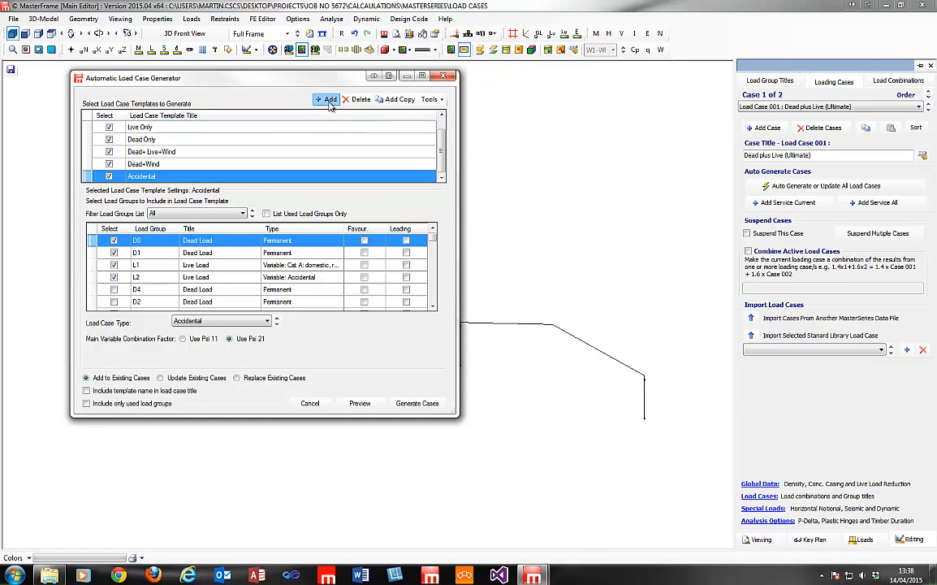
pyautogui.click(326, 99)
pyautogui.scroll(-1, 400, 139)
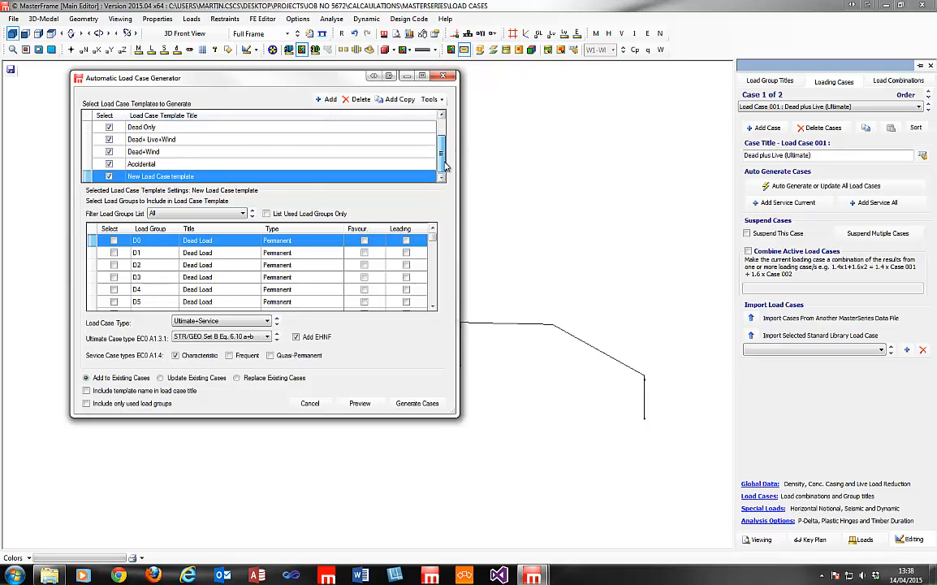
pyautogui.click(215, 176)
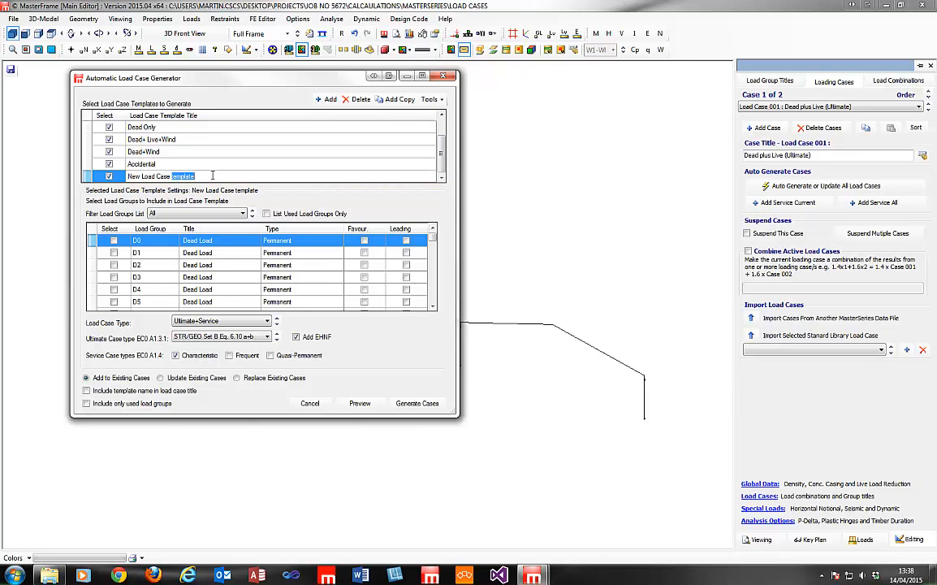
pyautogui.write('Q')
pyautogui.click(170, 165)
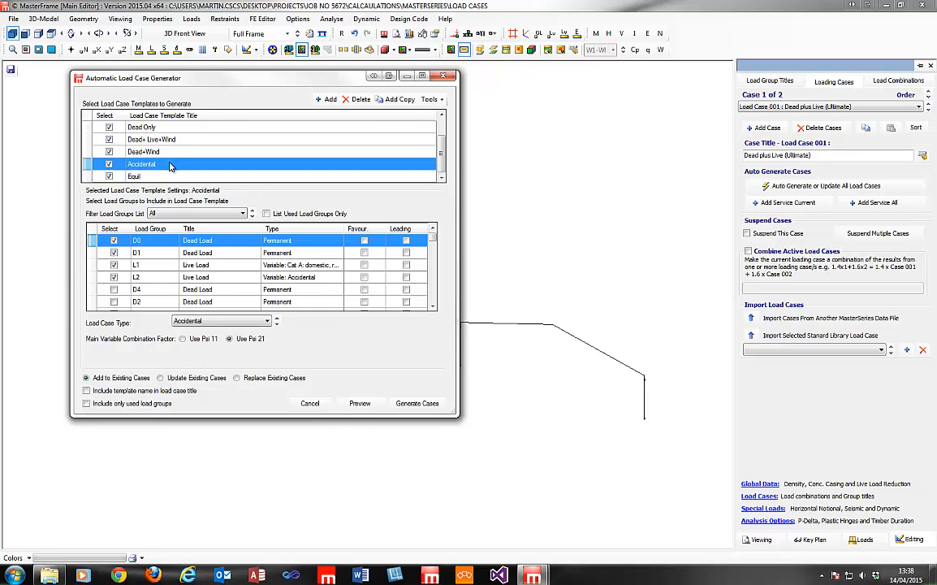
pyautogui.press('Down')
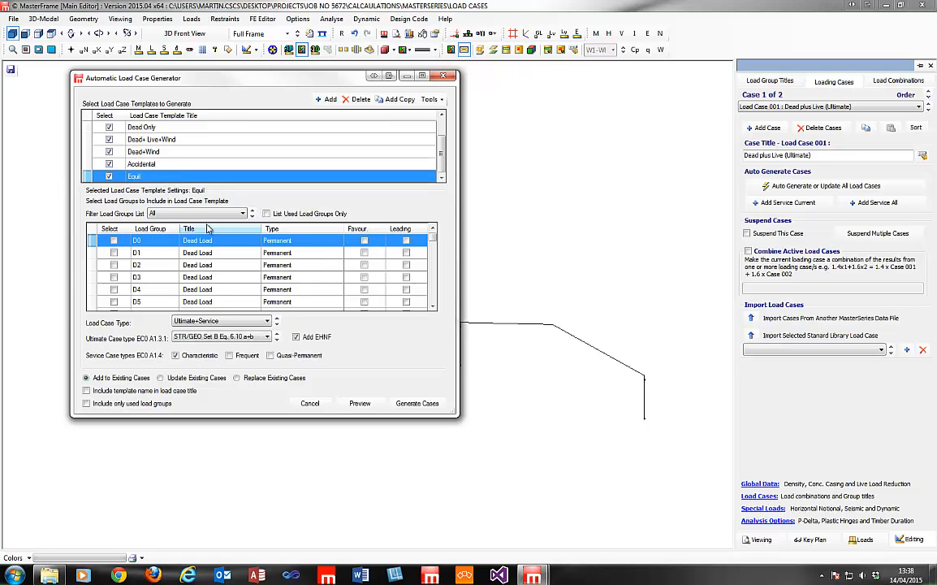
# Tick load groups D0, D1 and L1 in the Equil template.
pyautogui.click(114, 241)
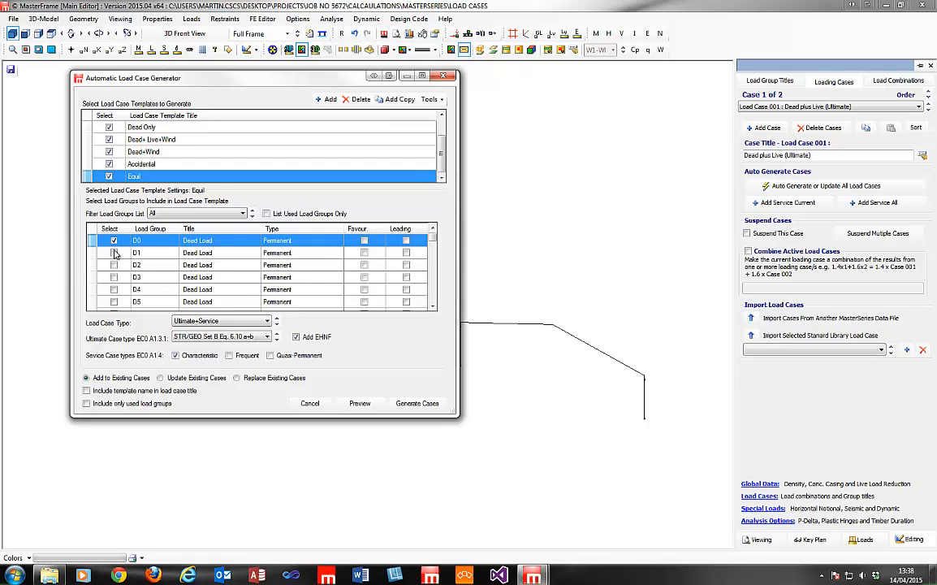
pyautogui.click(114, 253)
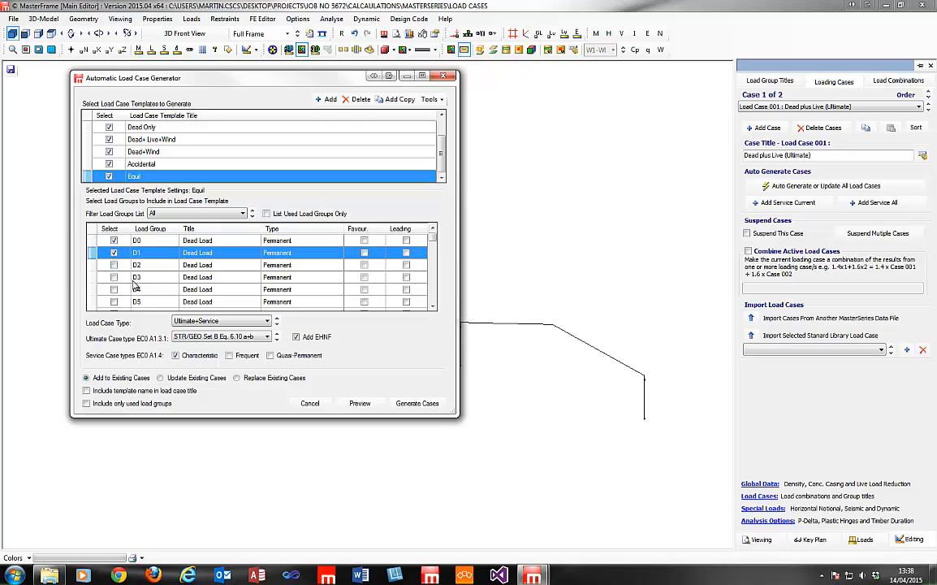
pyautogui.click(162, 213)
pyautogui.click(174, 254)
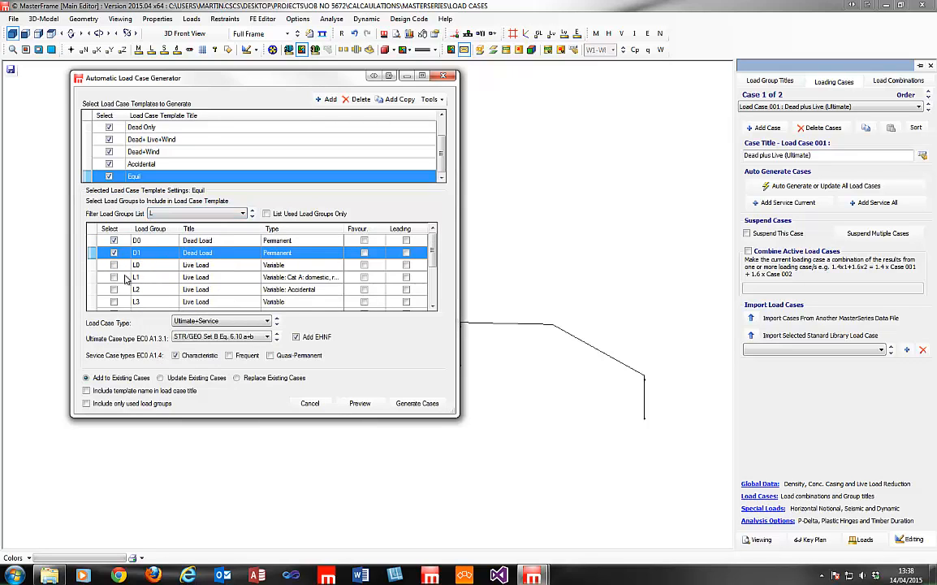
pyautogui.click(113, 277)
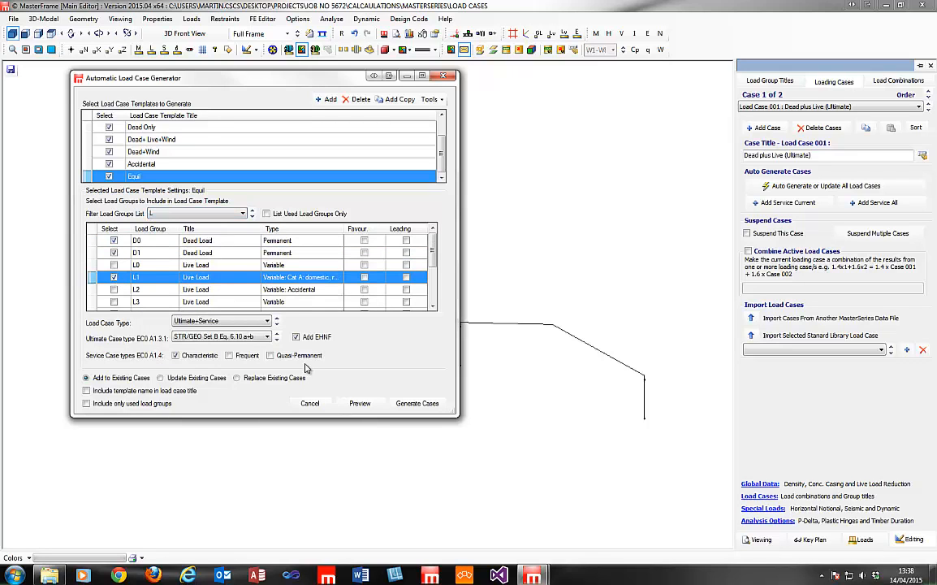
# Set Equil to Ultimate EQU Set A, replace existing cases, and preview the 16 cases.
pyautogui.click(248, 324)
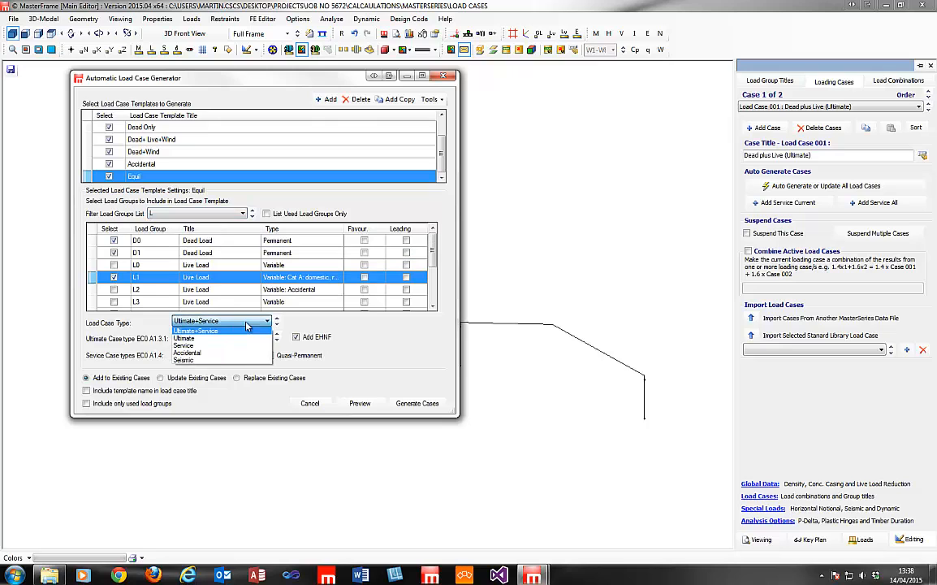
pyautogui.click(224, 338)
pyautogui.click(229, 340)
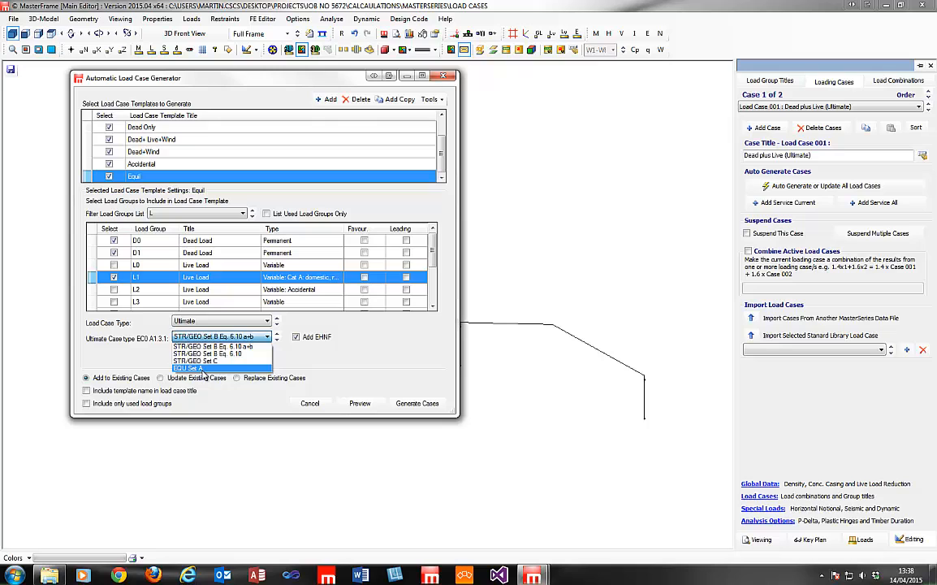
pyautogui.click(203, 367)
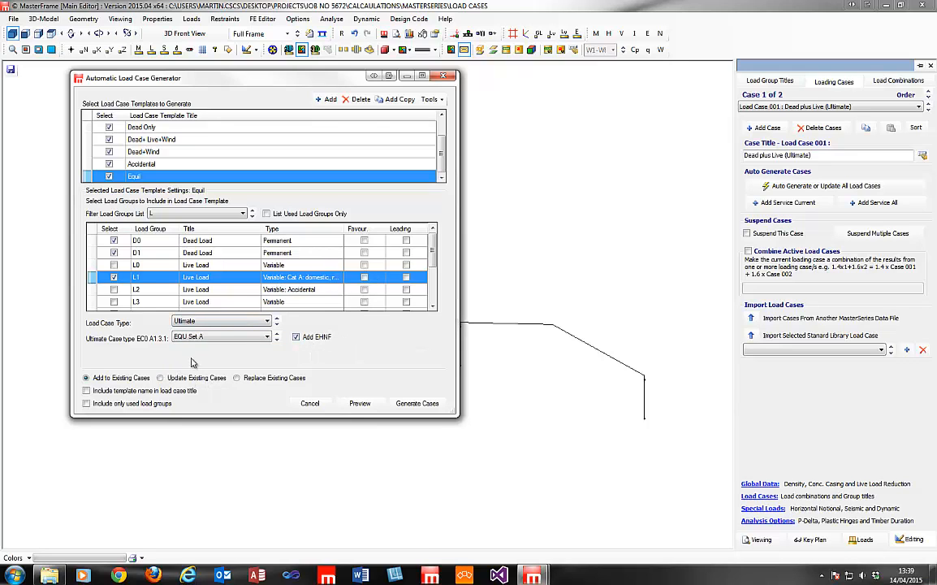
pyautogui.click(237, 378)
pyautogui.click(359, 404)
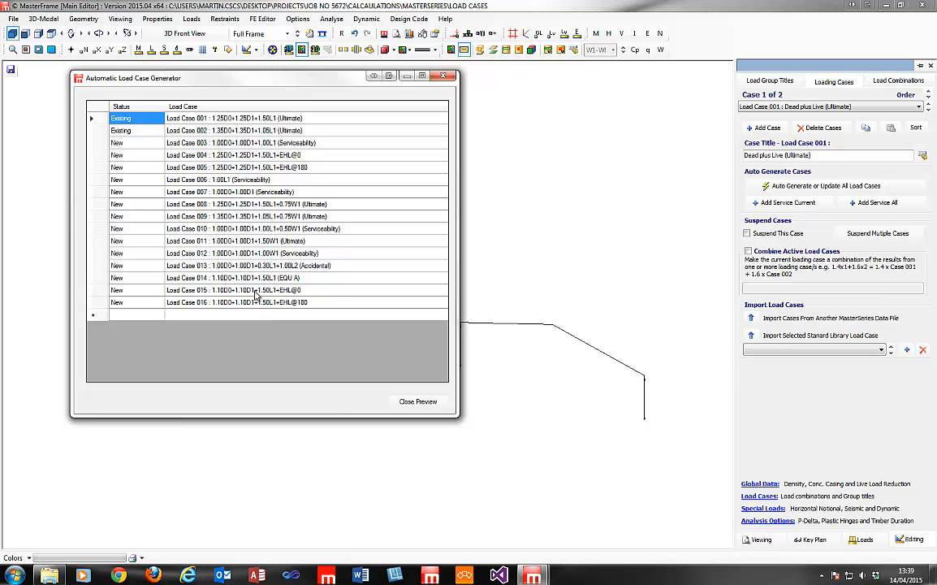
# Turn off Add EHNF for the Equil cases and re-preview, checking Load Case 014 (EQU A).
pyautogui.click(404, 400)
pyautogui.click(315, 339)
pyautogui.click(365, 406)
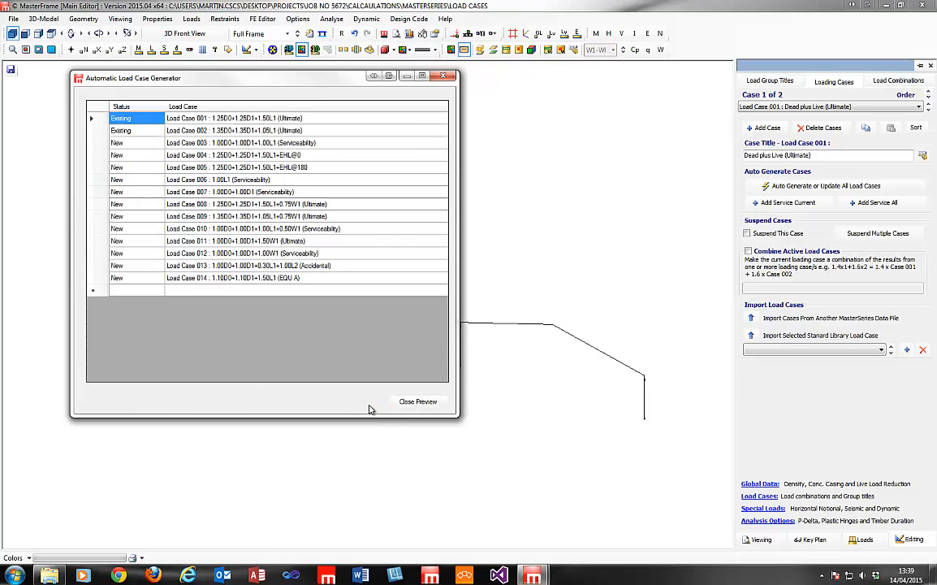
pyautogui.click(272, 278)
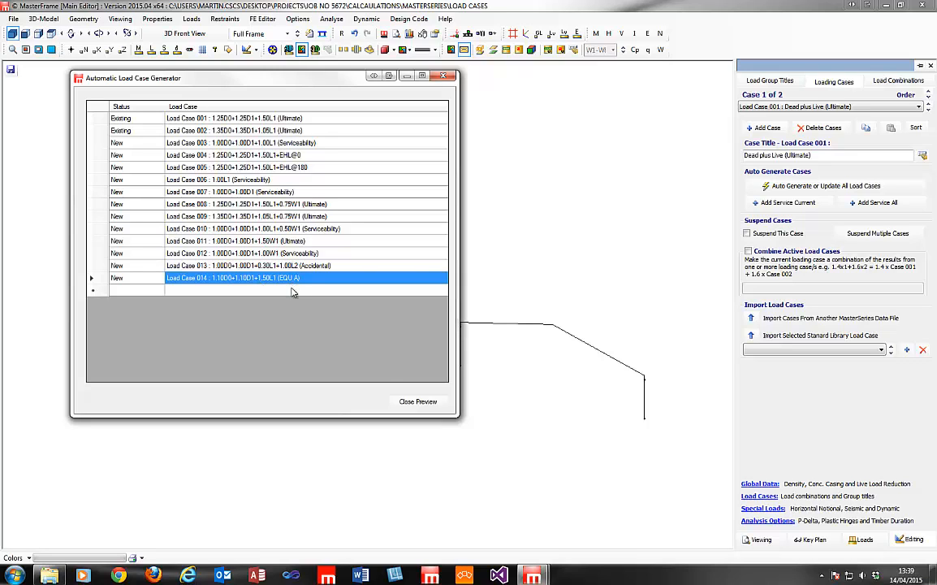
pyautogui.click(416, 402)
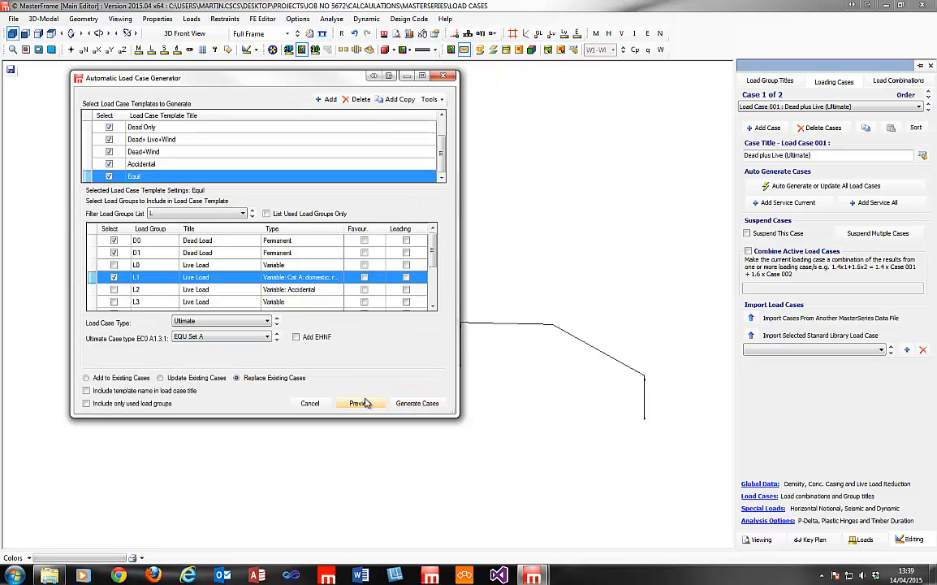
# Include template names in titles and only used load groups, then generate the 14 cases.
pyautogui.click(108, 391)
pyautogui.click(102, 406)
pyautogui.click(416, 406)
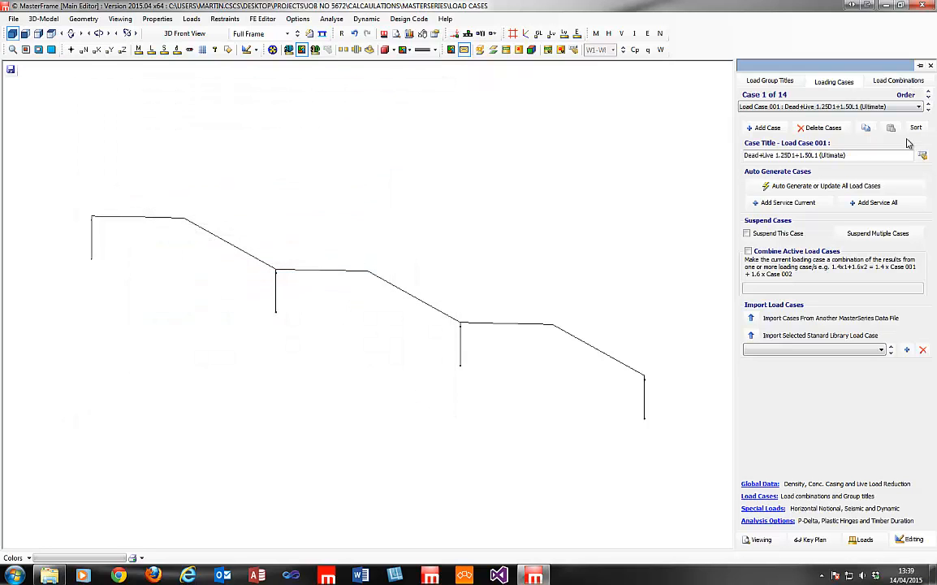
# Browse the generated cases and show Load Case 002's factors: 1.35 on D, 1.05 on L.
pyautogui.click(897, 107)
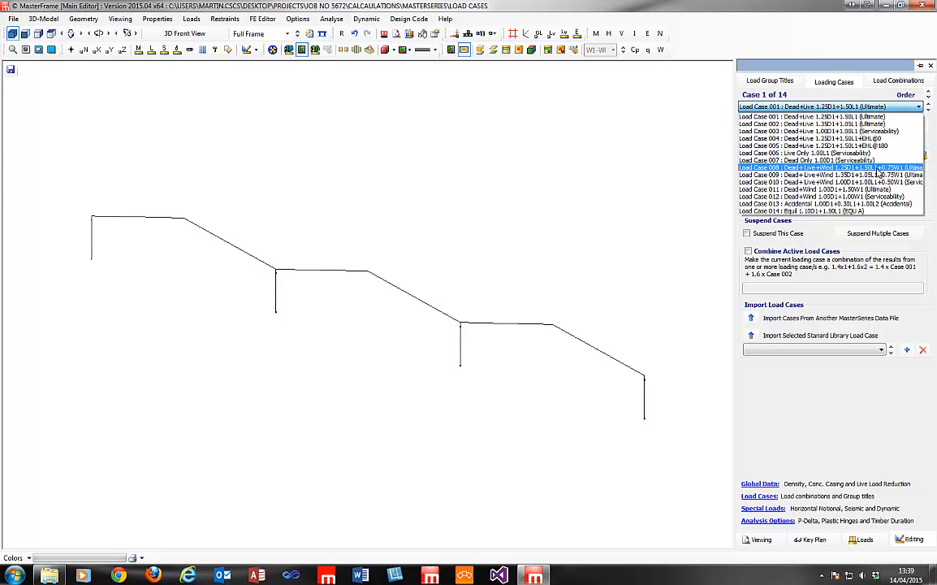
pyautogui.click(812, 116)
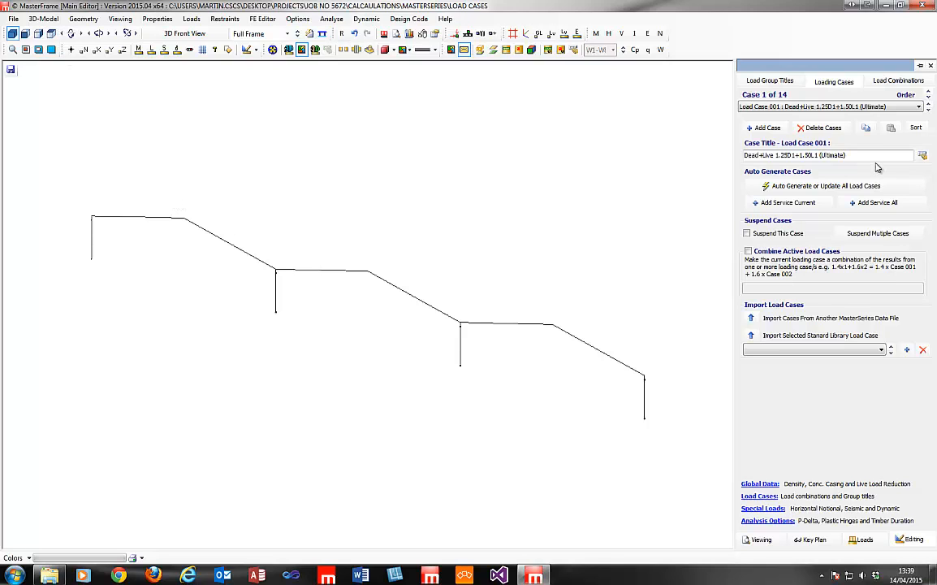
pyautogui.click(896, 82)
pyautogui.click(774, 186)
pyautogui.click(809, 106)
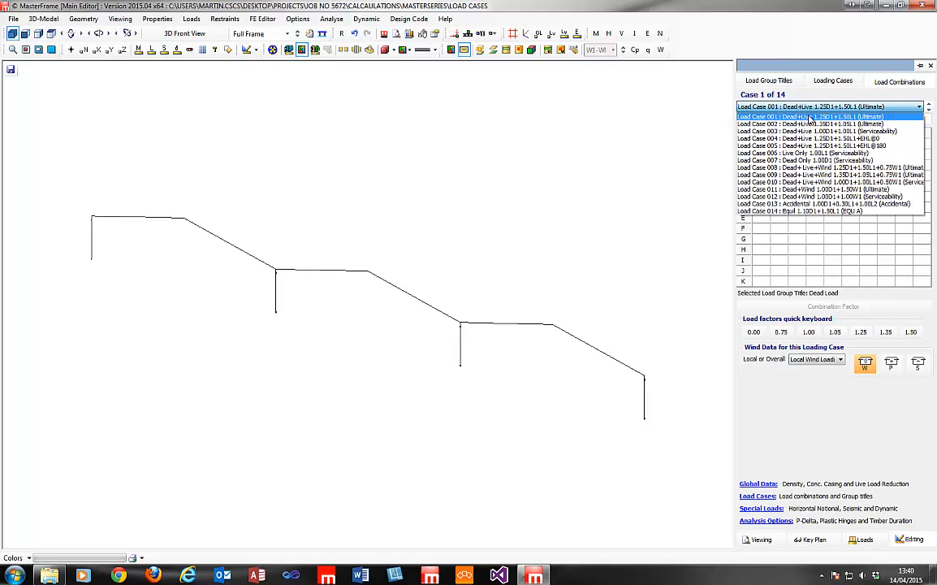
pyautogui.click(809, 124)
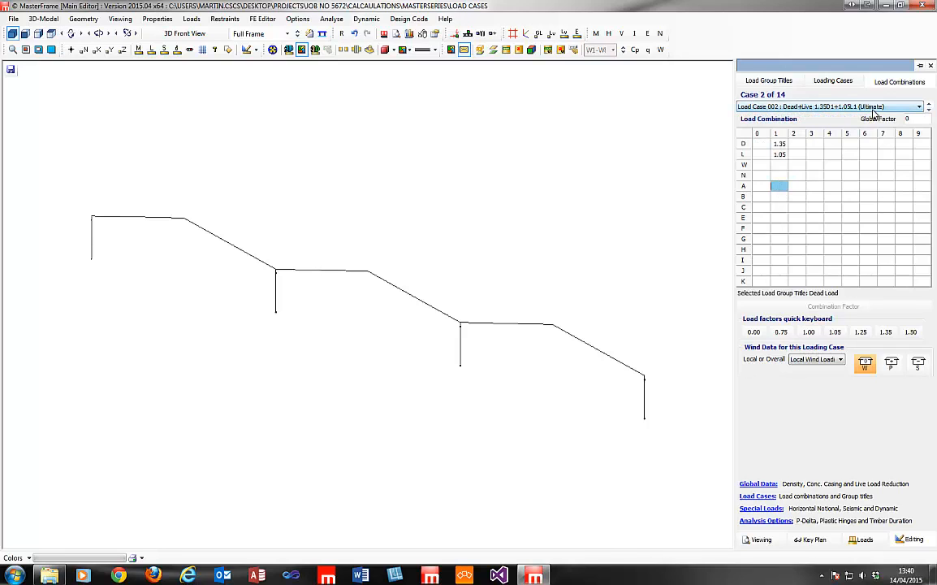
pyautogui.click(833, 81)
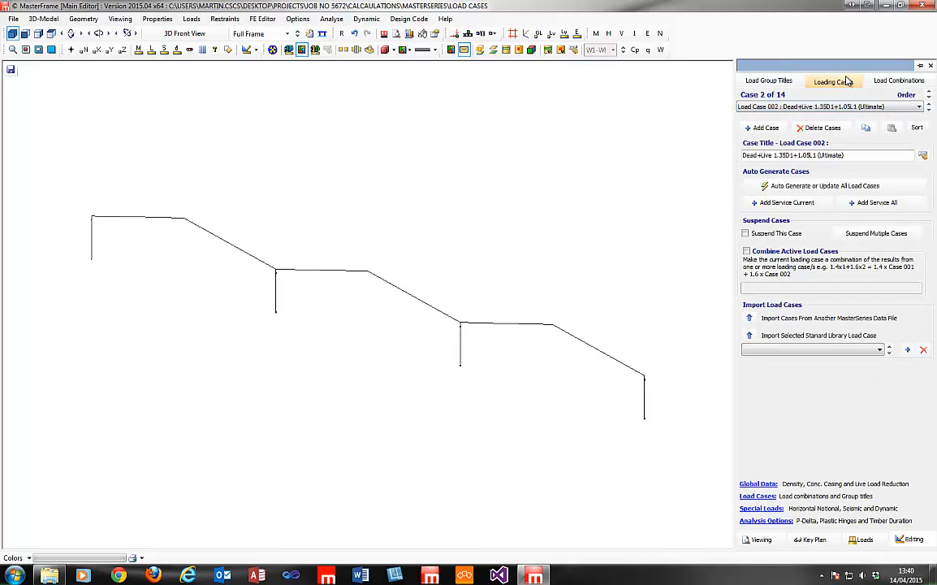
pyautogui.click(838, 186)
# Move the generator window and review the Live Only, Dead Only and Dead+Live templates.
pyautogui.moveTo(117, 92); pyautogui.dragTo(250, 87)
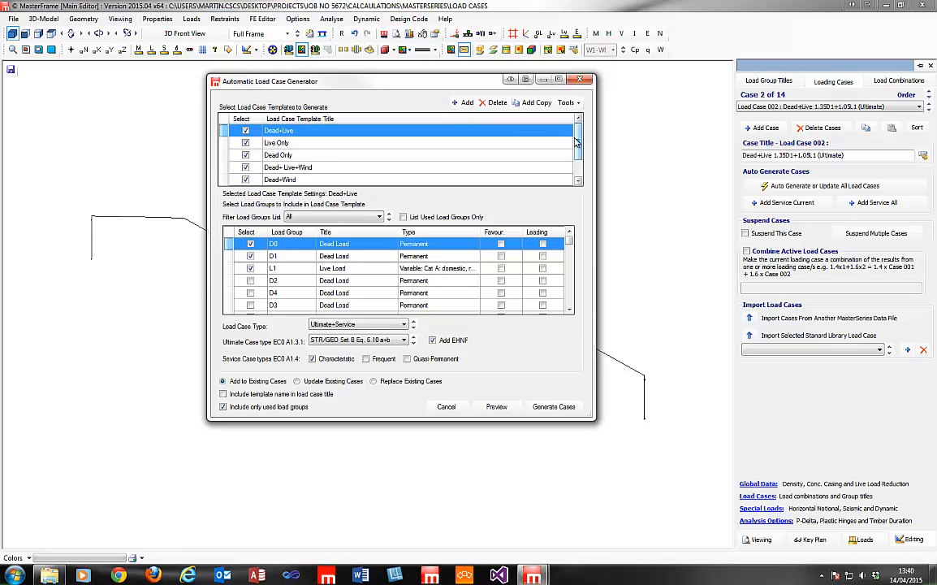
pyautogui.click(289, 145)
pyautogui.click(291, 156)
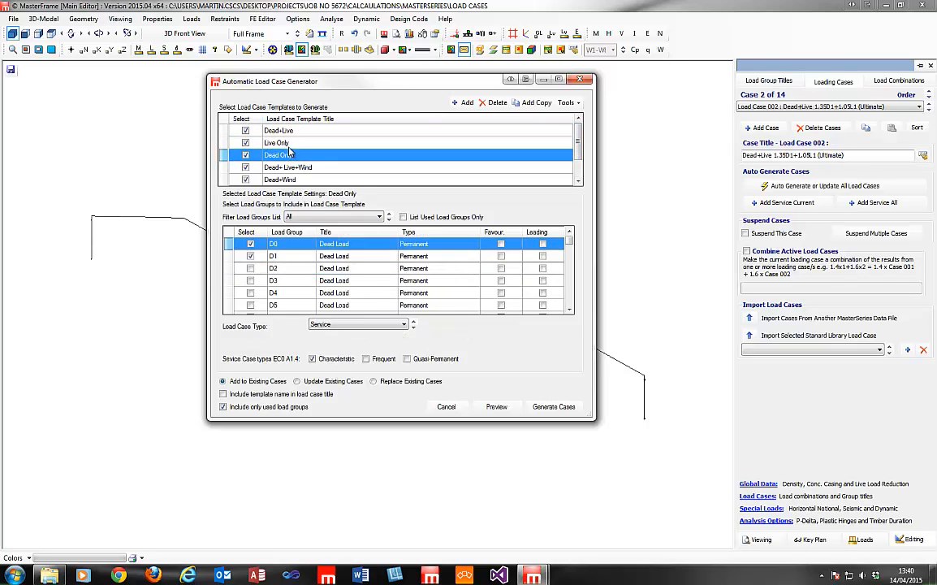
pyautogui.click(290, 134)
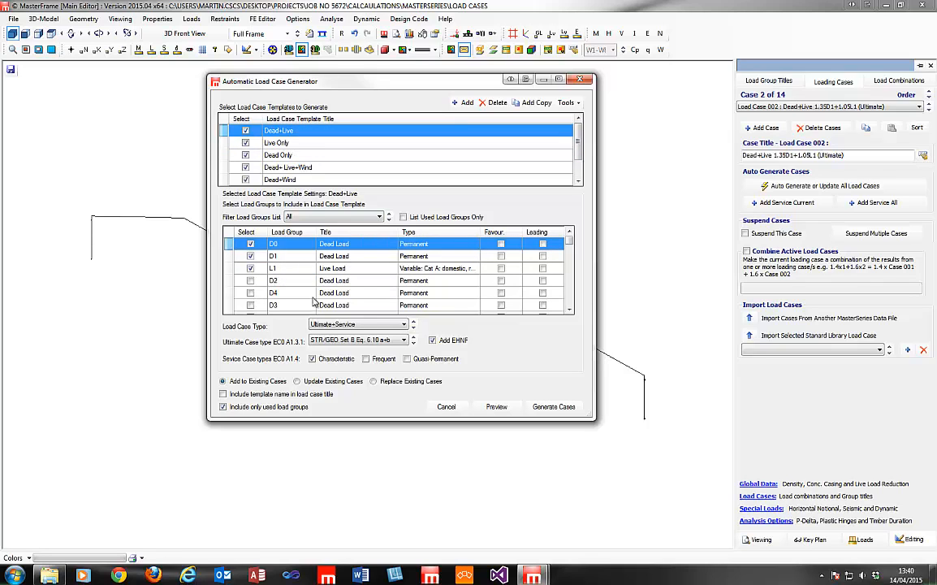
# Add group A1 to Dead+Live, allow unused groups, update existing cases, and preview.
pyautogui.click(325, 217)
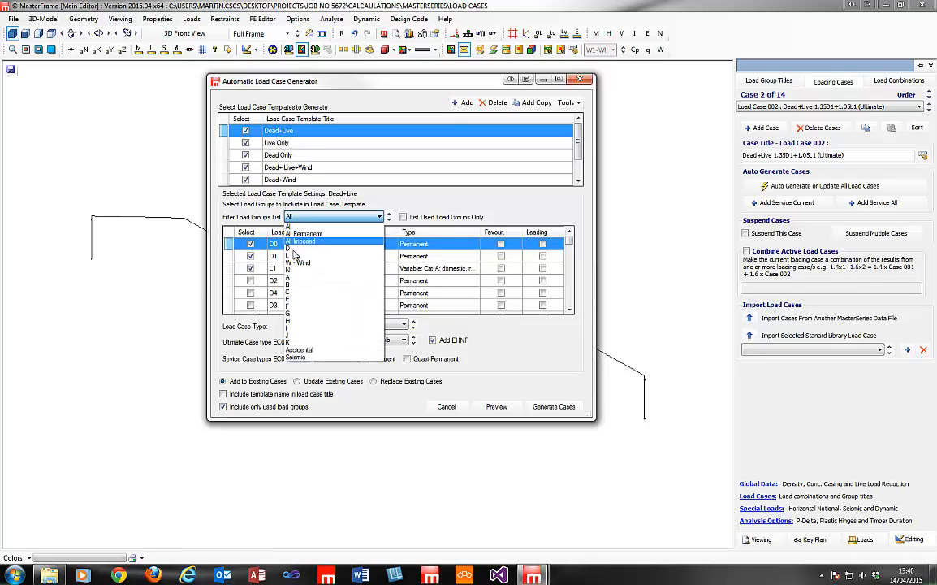
pyautogui.click(292, 277)
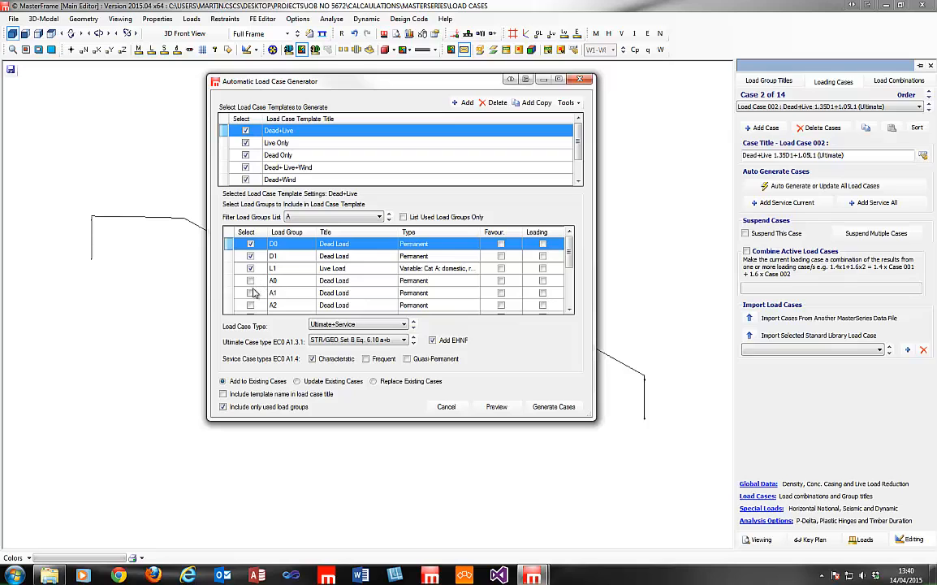
pyautogui.click(250, 293)
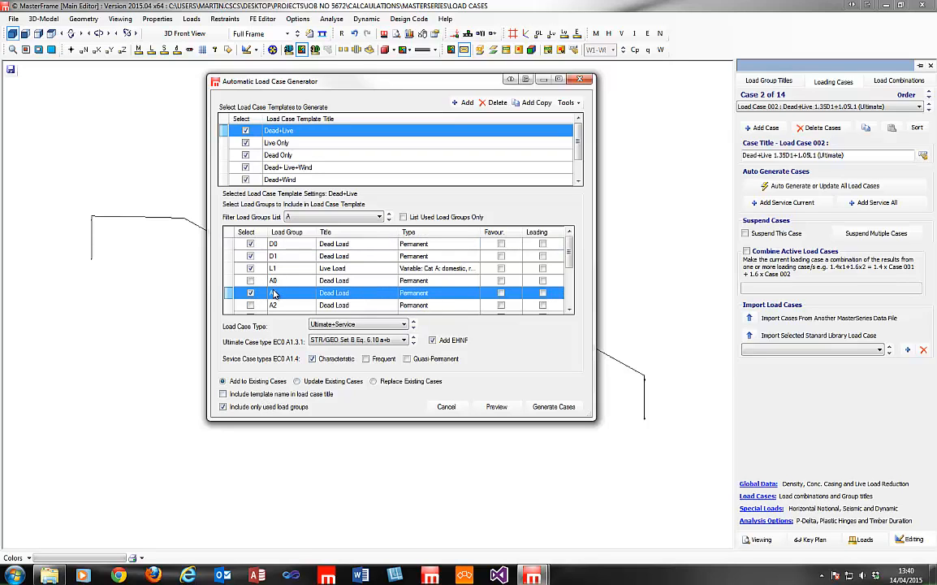
pyautogui.click(232, 409)
pyautogui.click(335, 384)
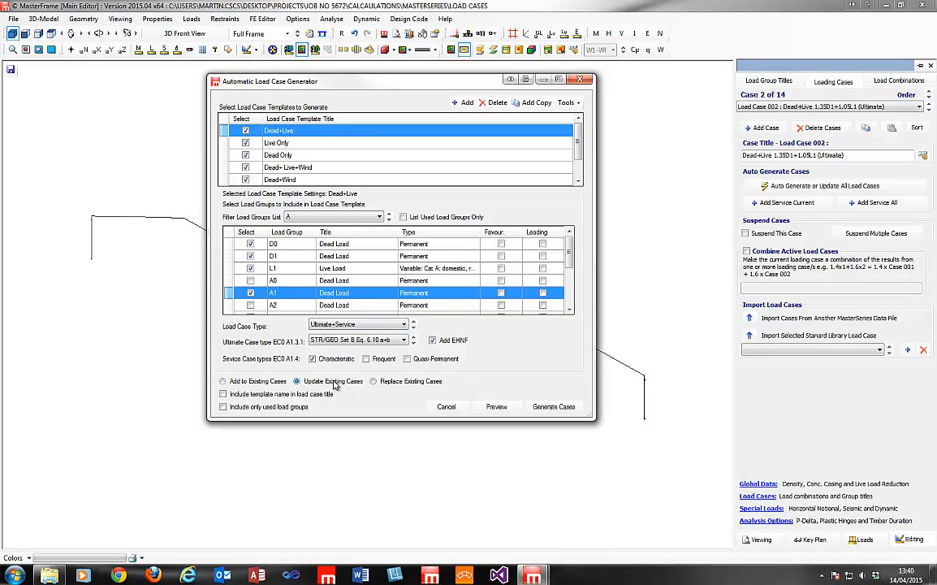
pyautogui.click(496, 406)
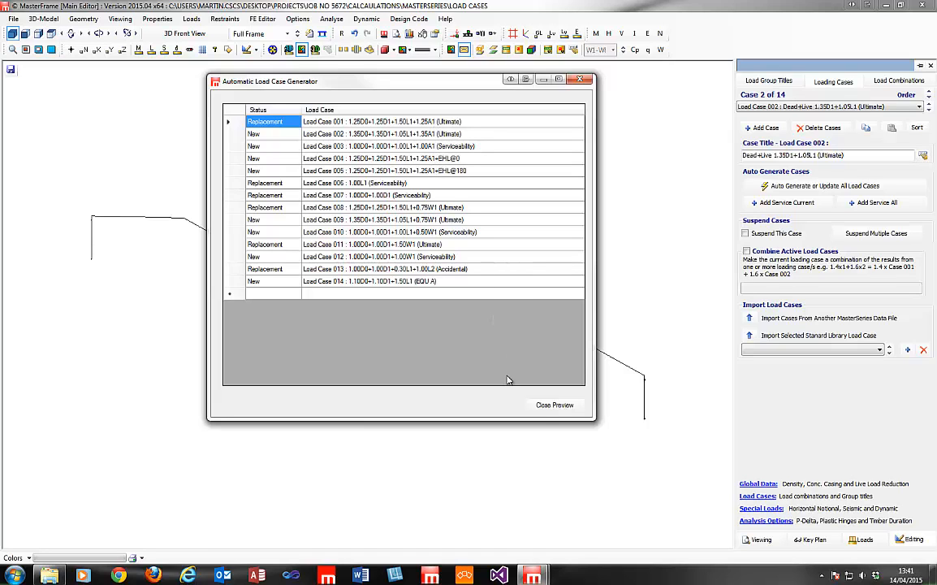
# Generate the updated cases, check Case 002's A1 factor of 1.35, then show load group titles.
pyautogui.click(550, 406)
pyautogui.click(556, 407)
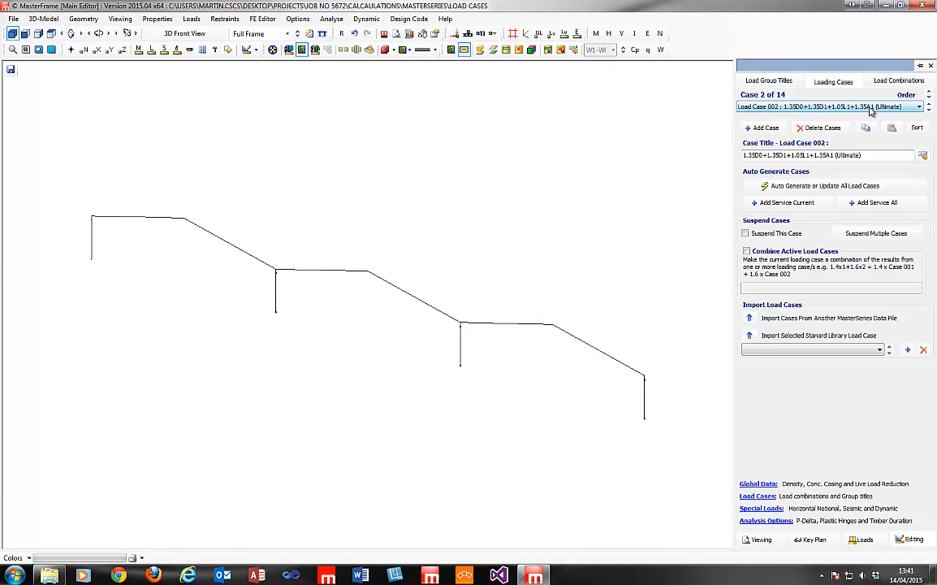
pyautogui.click(885, 87)
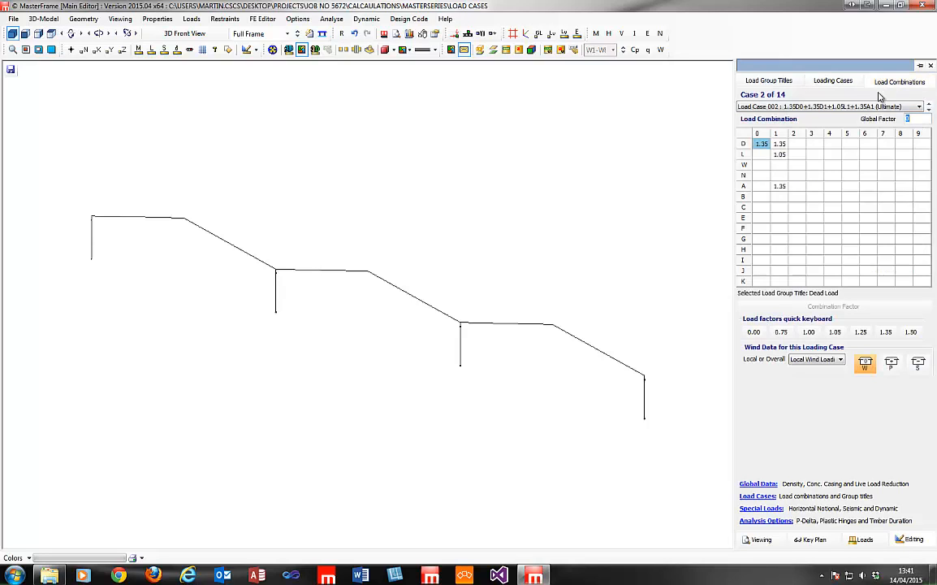
pyautogui.click(780, 187)
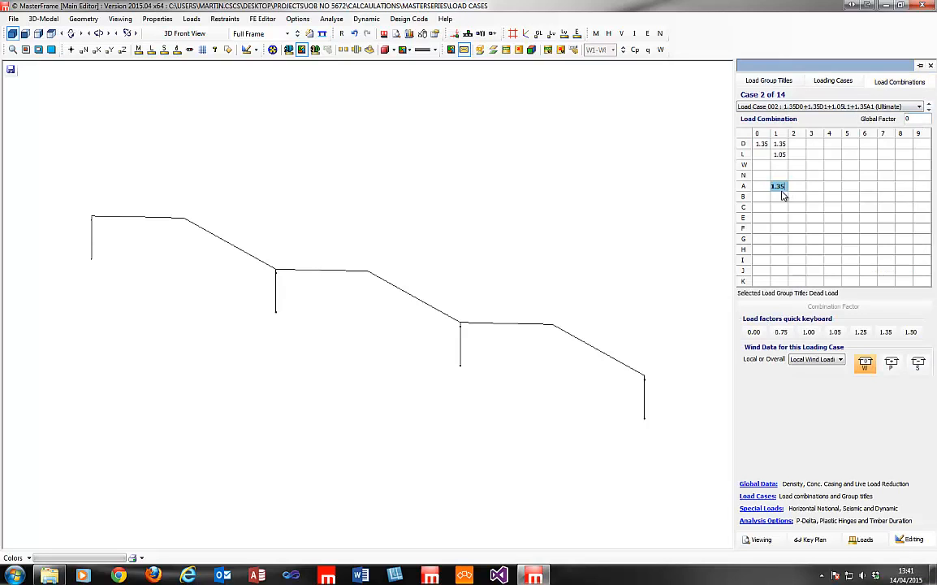
pyautogui.click(929, 104)
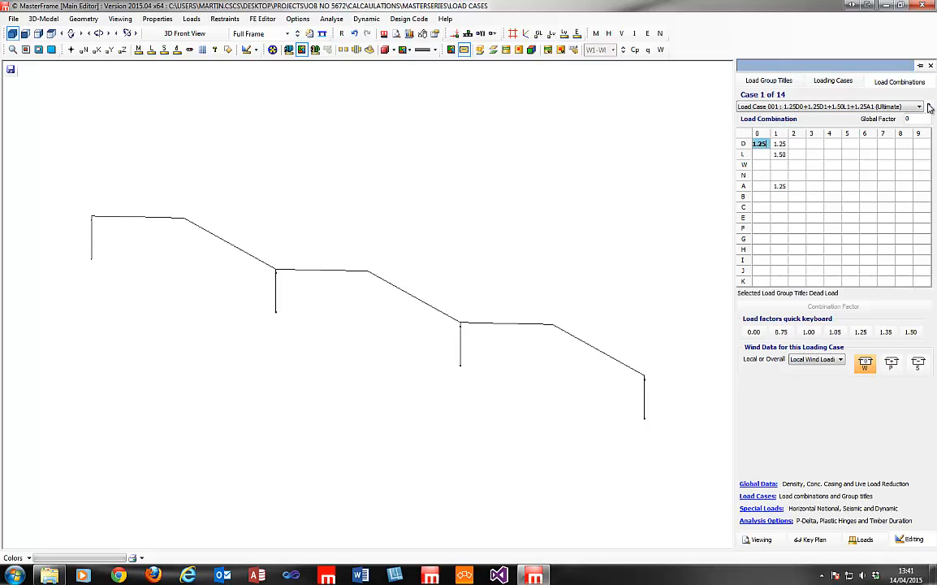
pyautogui.click(769, 81)
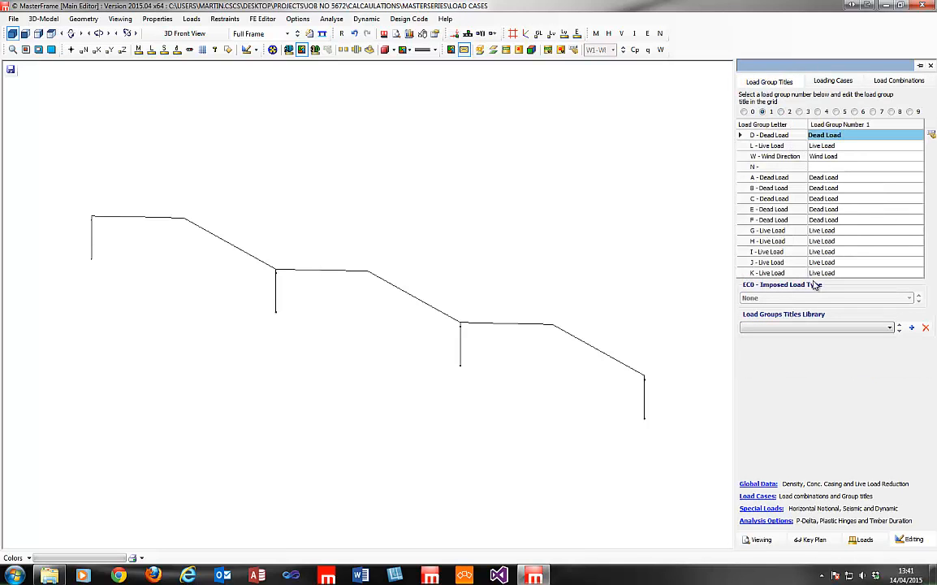
# Classify the L - Live Load group as EC0 Cat E: storage and return to the load combinations.
pyautogui.click(822, 146)
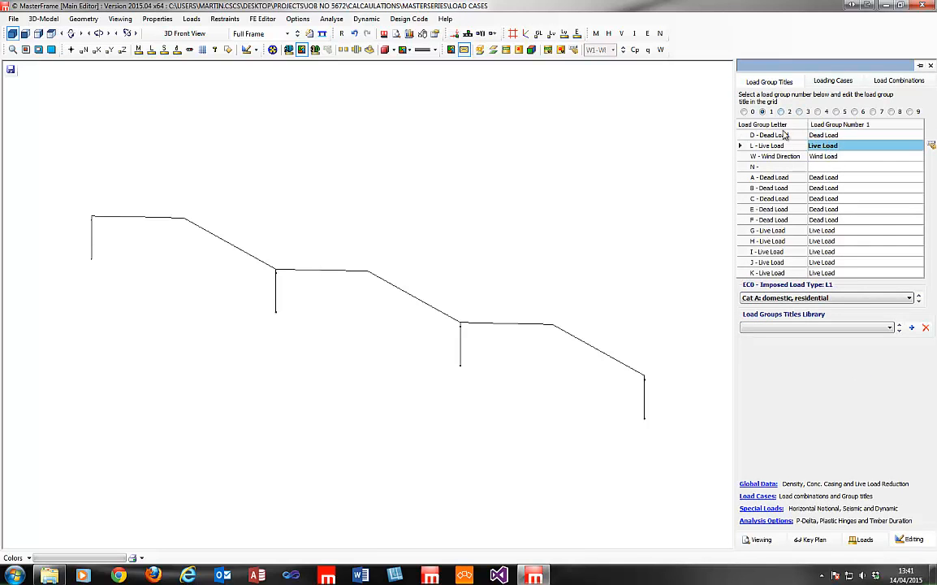
pyautogui.click(812, 298)
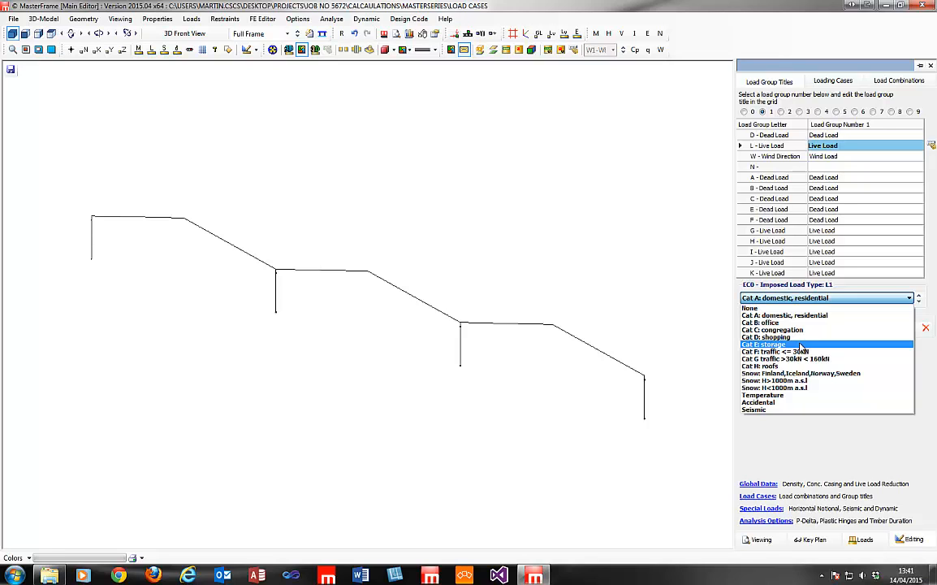
pyautogui.click(802, 345)
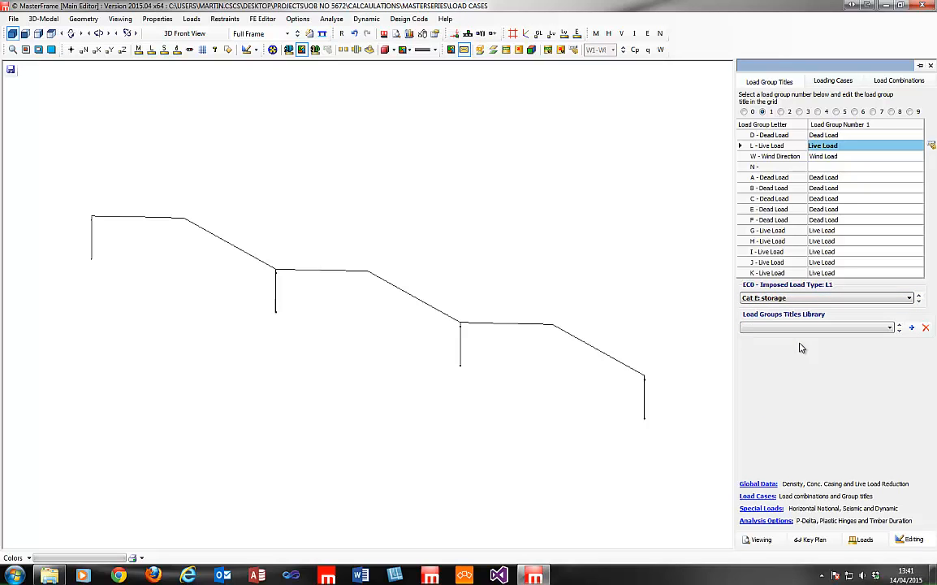
pyautogui.click(829, 157)
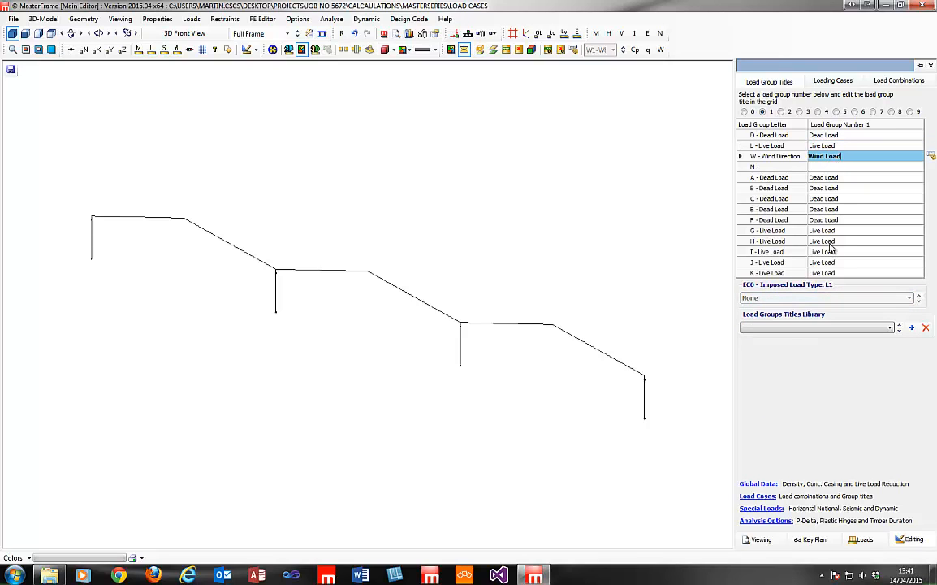
pyautogui.click(824, 145)
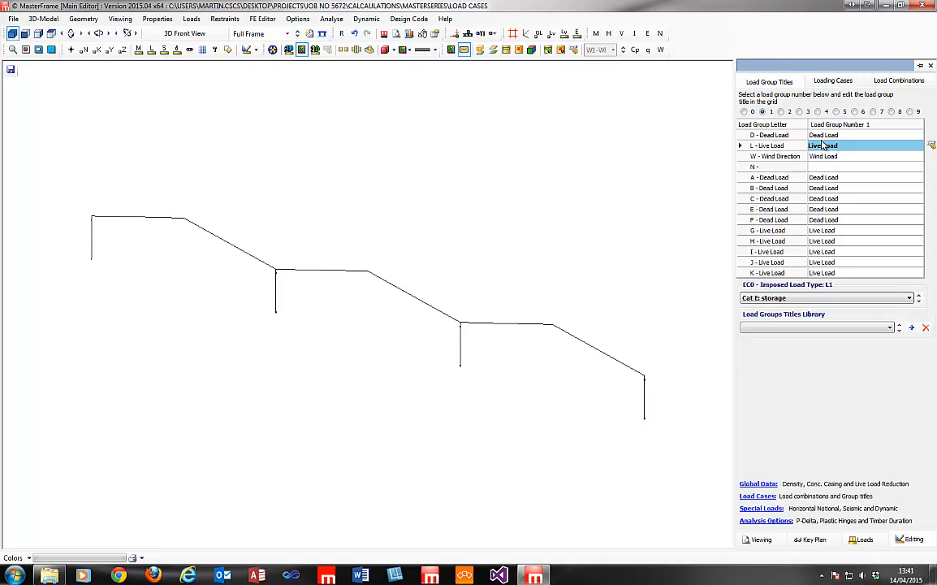
pyautogui.click(891, 81)
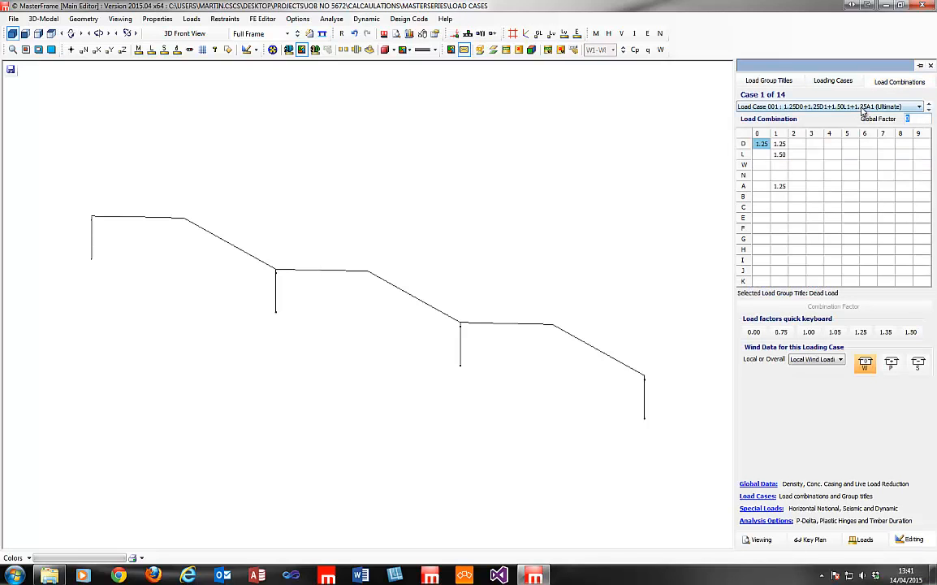
# Make the L1 live load factor 1.50 in load case 2 and close the load settings panel.
pyautogui.click(930, 111)
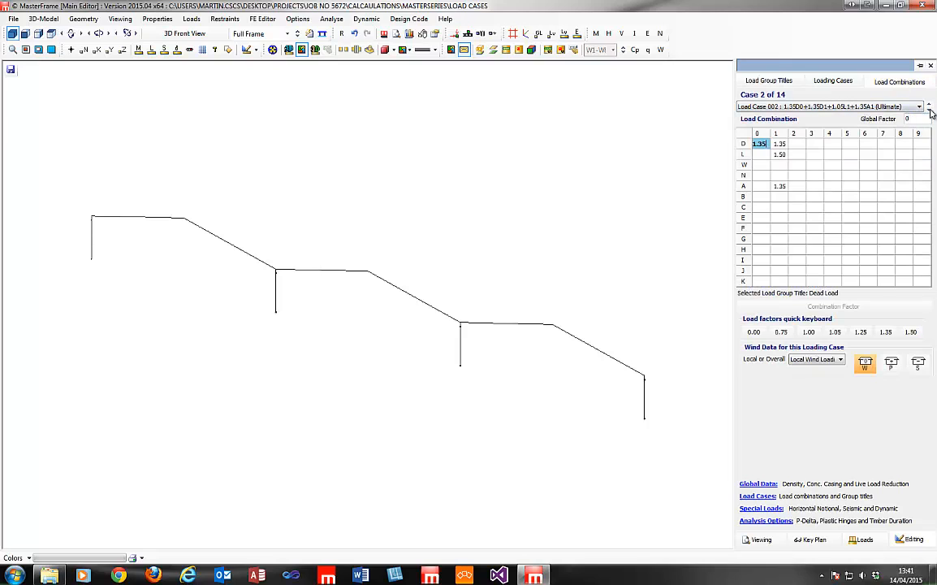
pyautogui.click(779, 154)
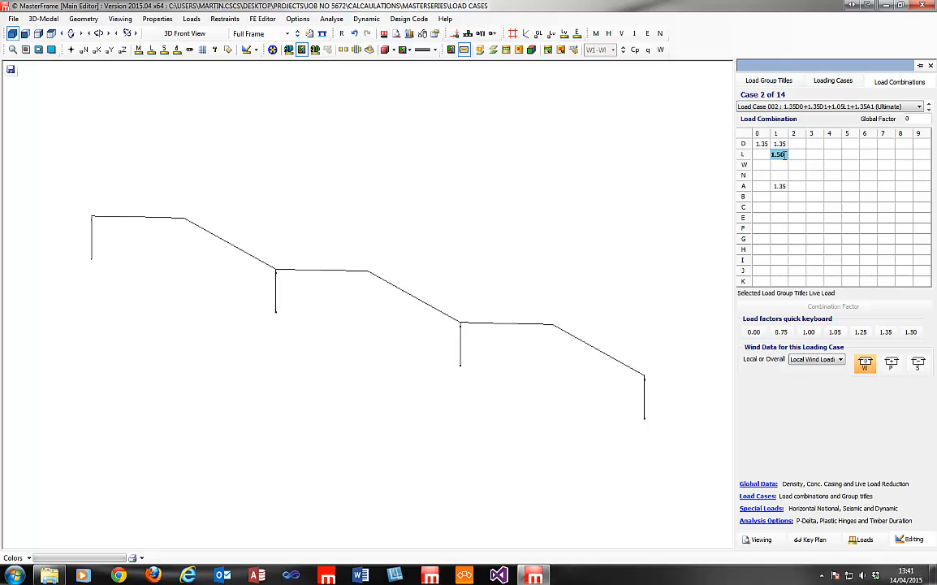
pyautogui.click(929, 109)
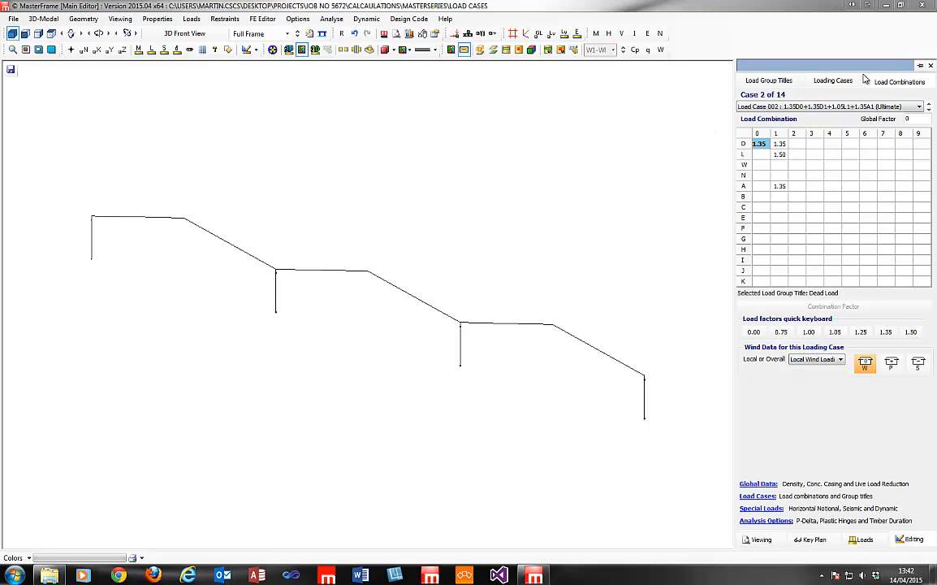
pyautogui.click(932, 66)
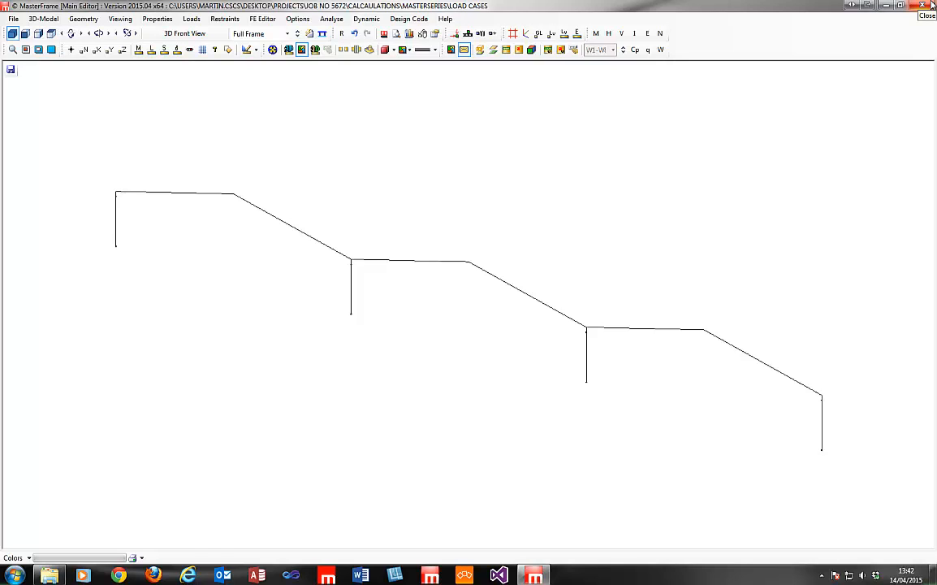
# Save the current load-case model and open the Levels 2015.$5 model.
pyautogui.click(13, 18)
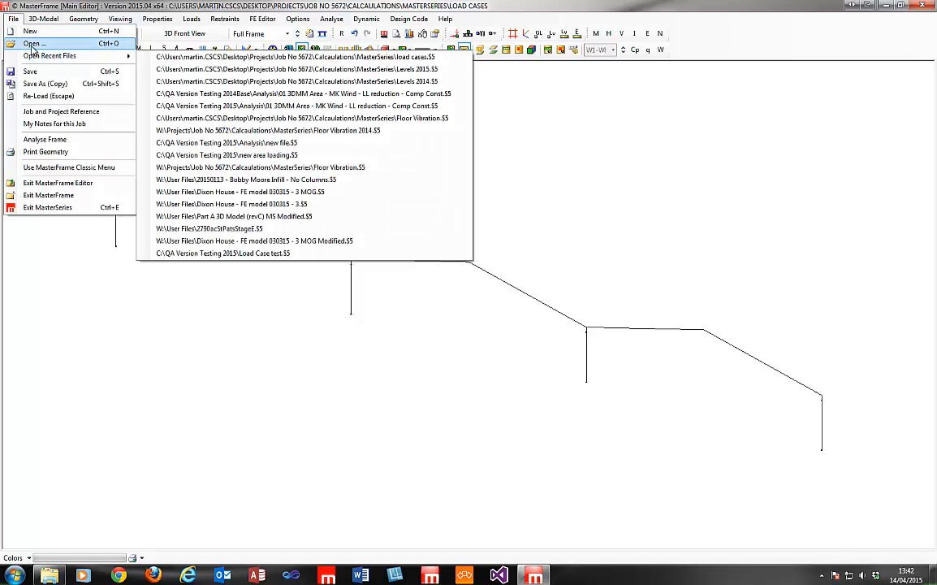
pyautogui.click(33, 43)
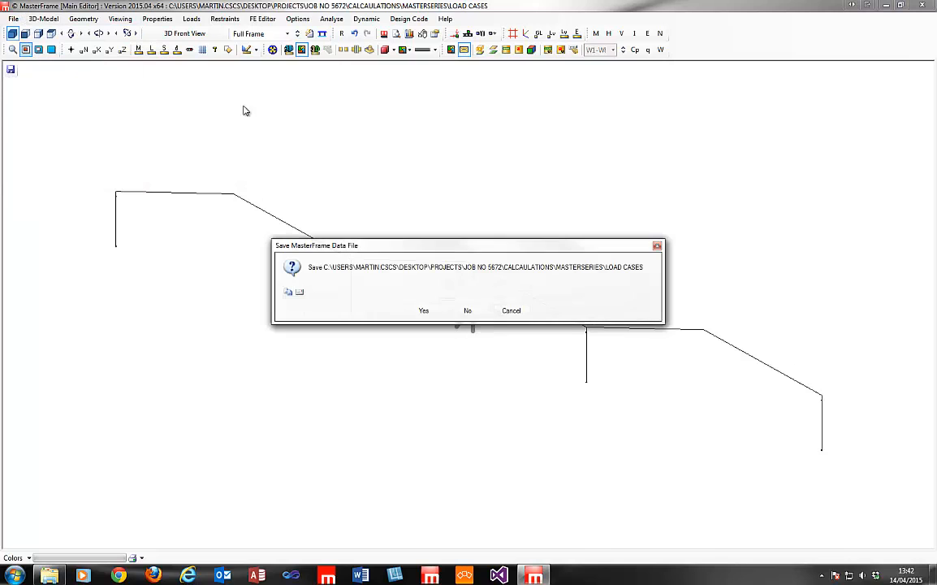
pyautogui.click(424, 310)
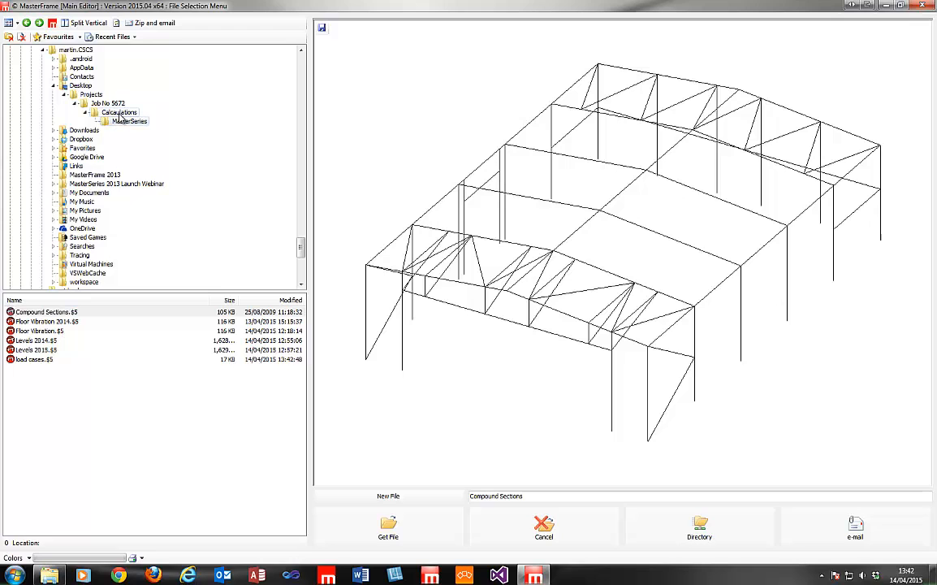
pyautogui.click(51, 349)
pyautogui.click(419, 522)
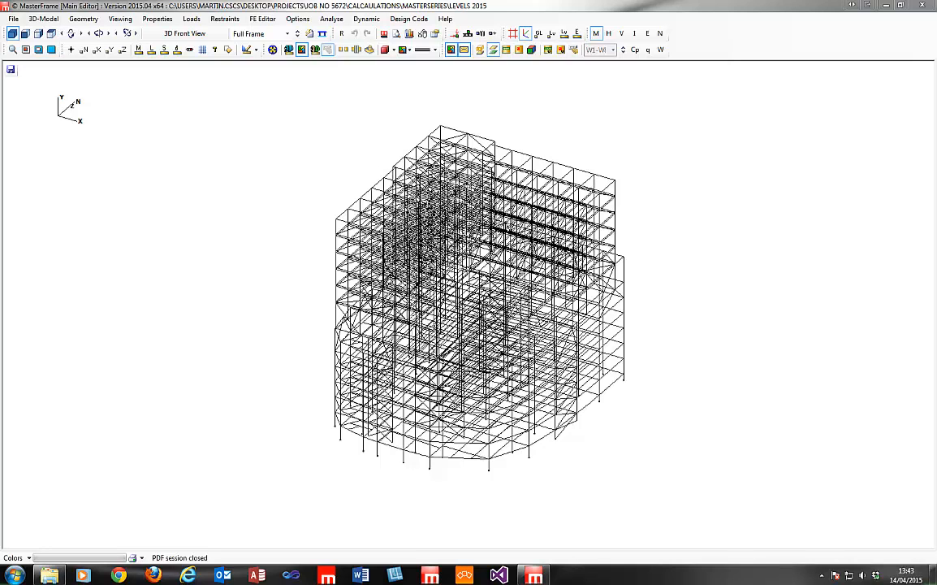
pyautogui.moveTo(317, 583); pyautogui.dragTo(296, 29)
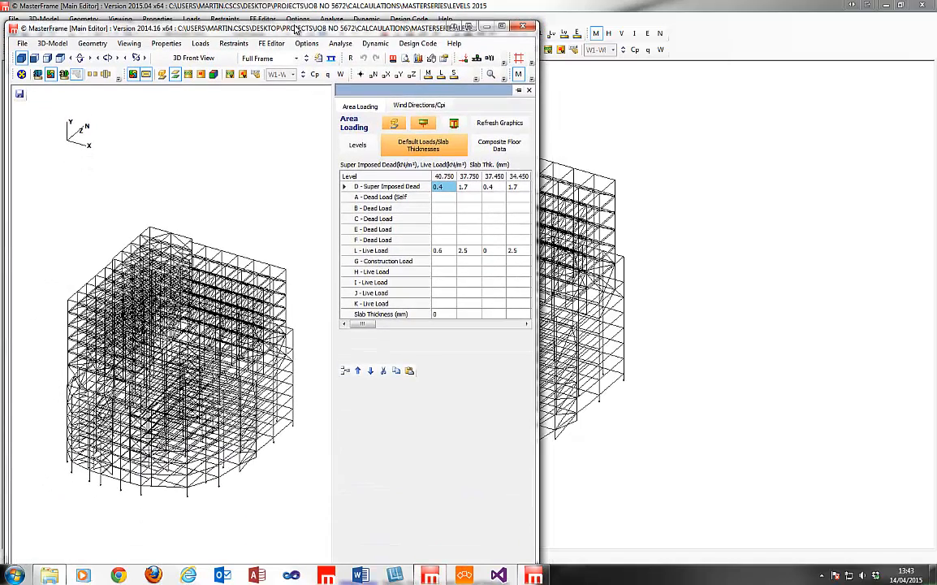
pyautogui.click(358, 145)
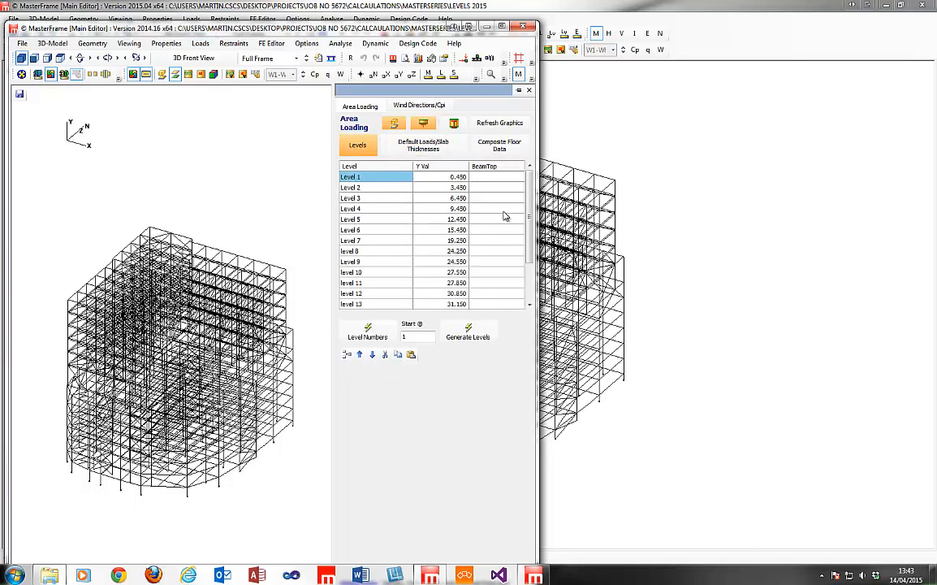
pyautogui.scroll(-1, 526, 217)
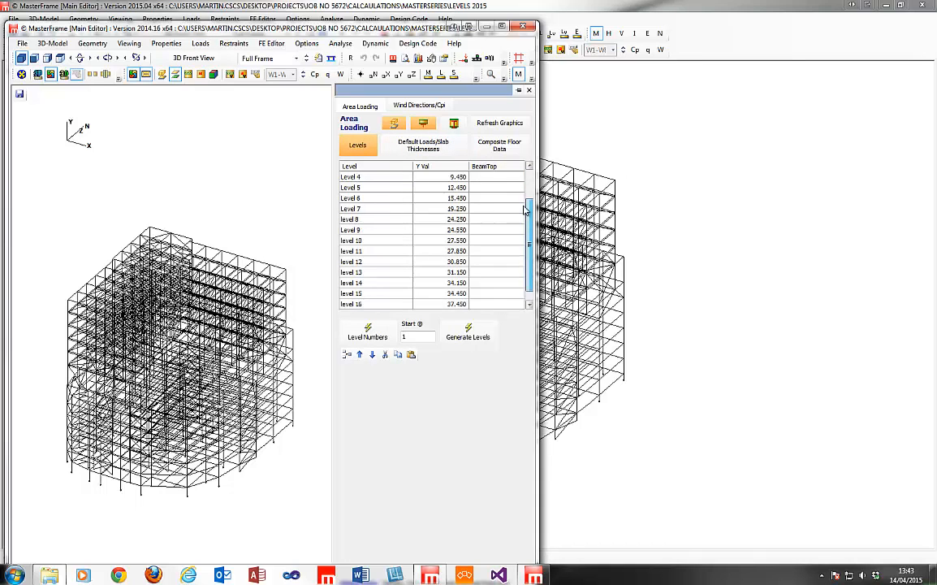
pyautogui.scroll(1, 525, 217)
pyautogui.click(438, 147)
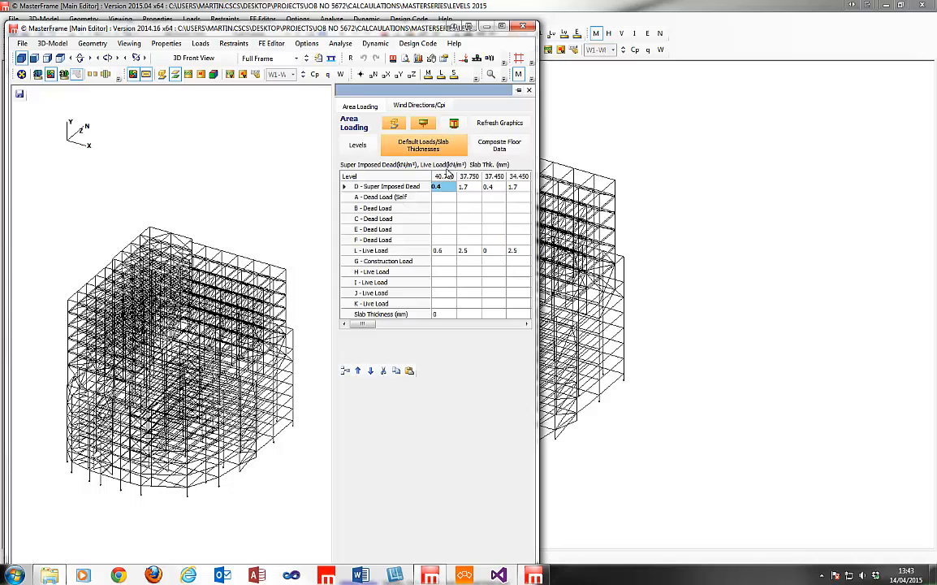
pyautogui.click(446, 252)
pyautogui.click(466, 251)
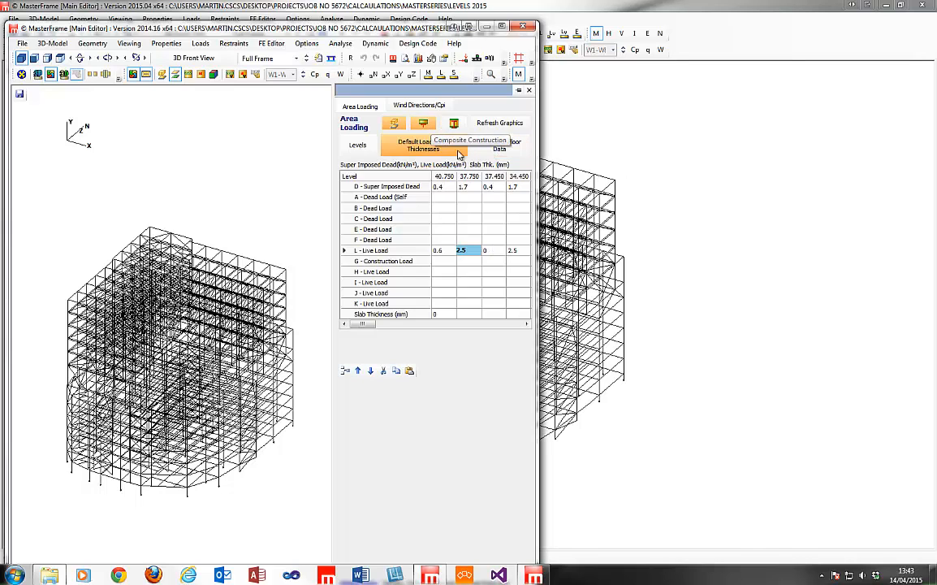
pyautogui.click(489, 151)
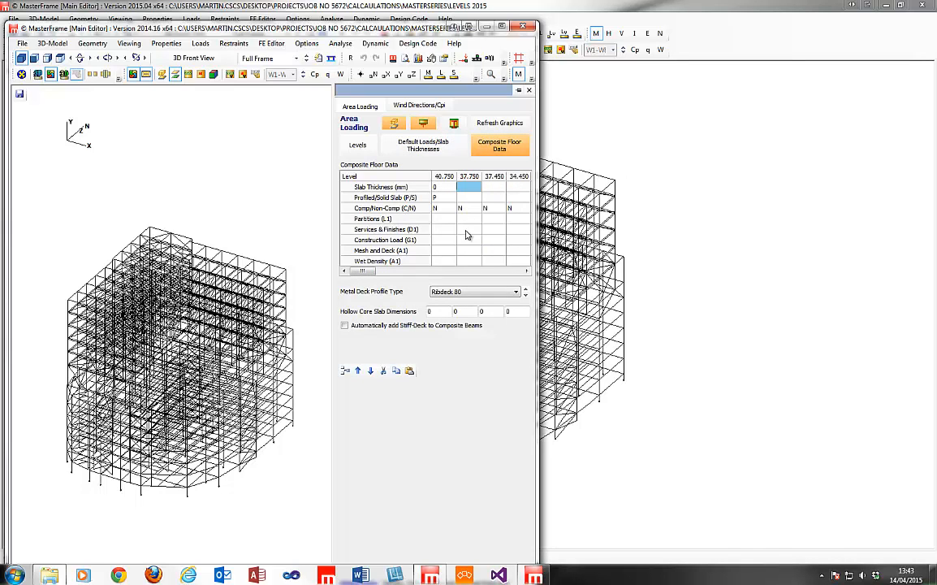
pyautogui.click(442, 146)
pyautogui.click(515, 188)
pyautogui.click(354, 145)
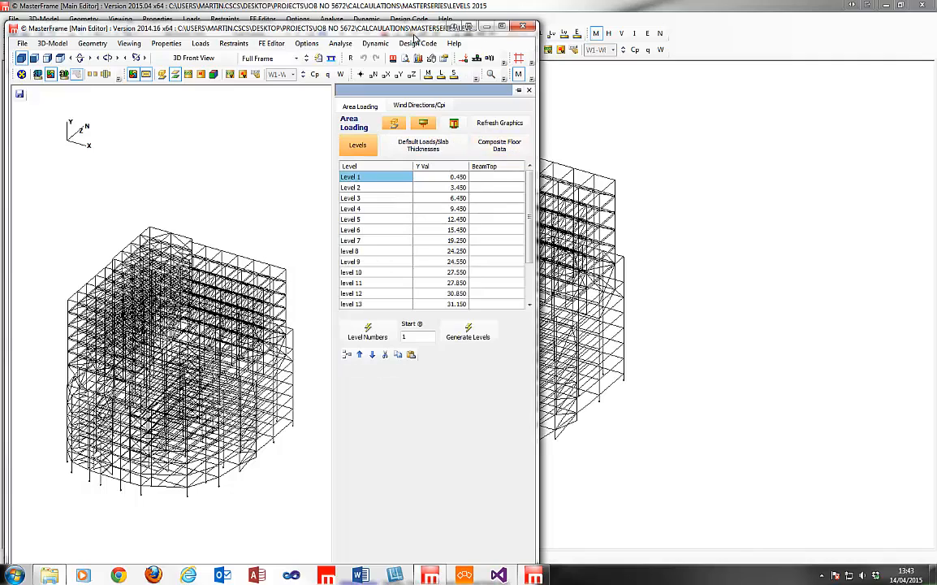
pyautogui.moveTo(405, 31); pyautogui.dragTo(465, 26)
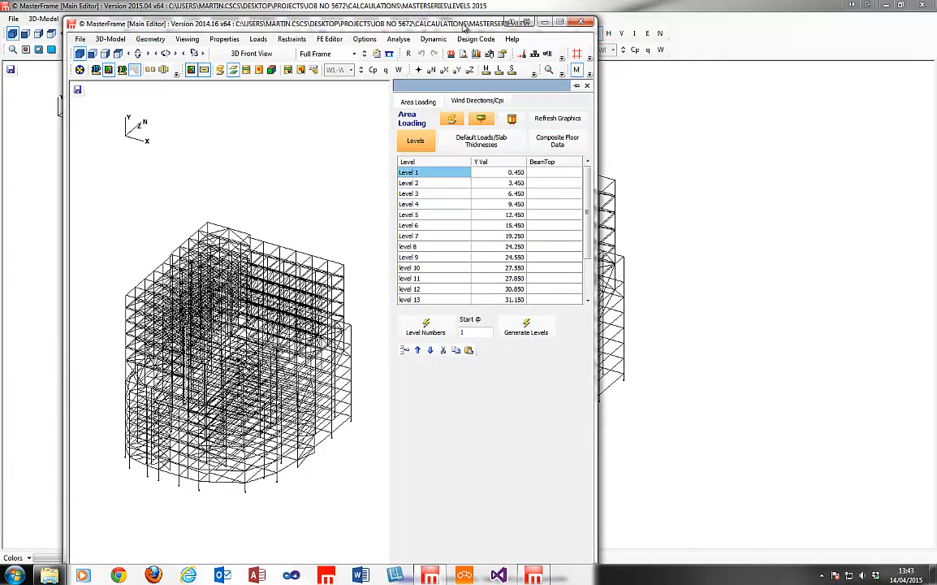
pyautogui.click(582, 22)
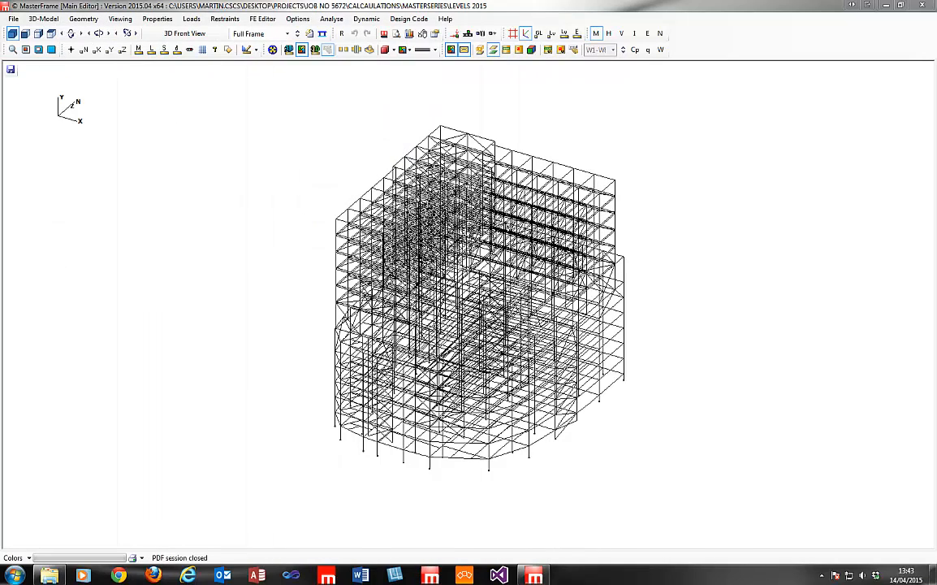
pyautogui.click(44, 18)
pyautogui.moveTo(55, 89)
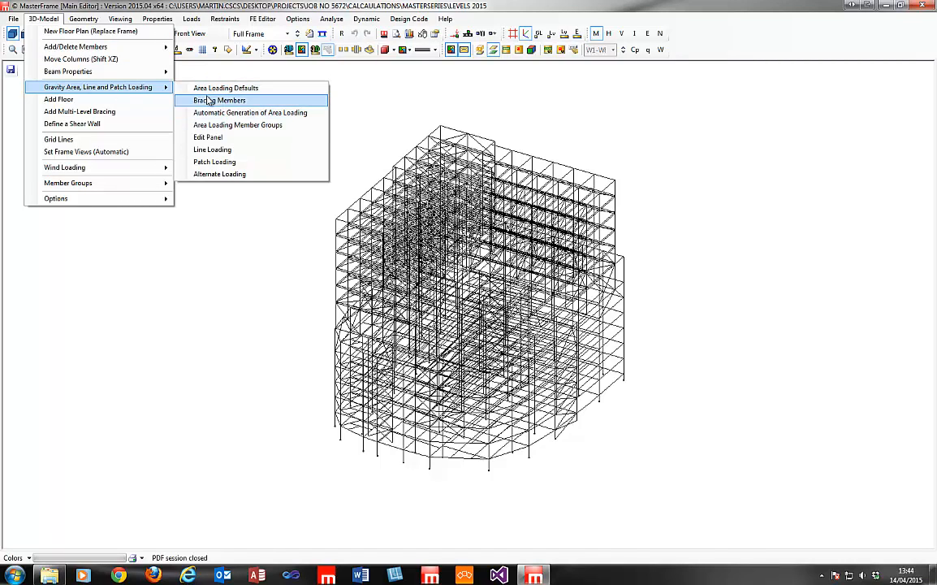
pyautogui.click(203, 89)
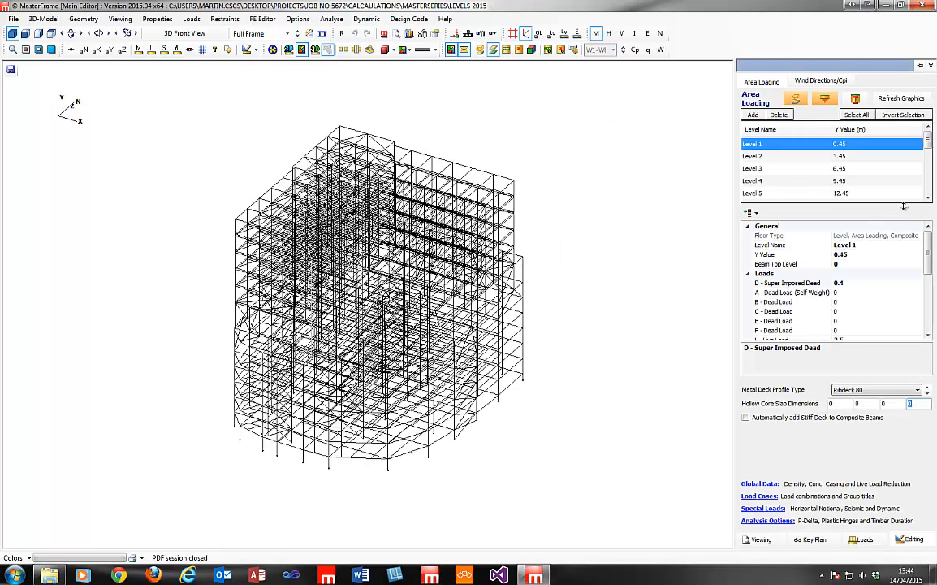
pyautogui.click(828, 156)
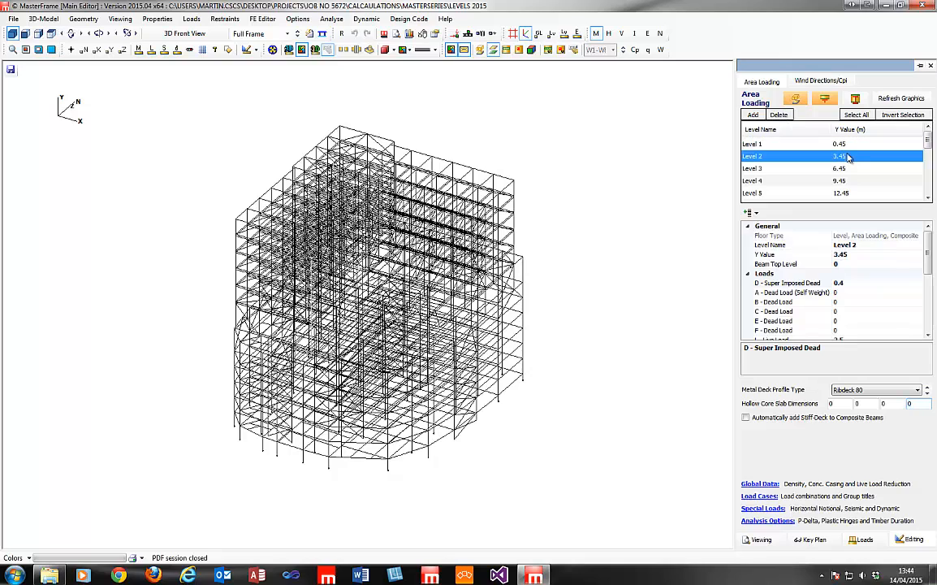
pyautogui.click(837, 168)
pyautogui.click(847, 181)
pyautogui.click(856, 192)
pyautogui.click(856, 181)
pyautogui.click(857, 168)
pyautogui.click(859, 157)
pyautogui.moveTo(932, 247); pyautogui.dragTo(930, 226)
pyautogui.click(767, 168)
pyautogui.click(851, 180)
pyautogui.click(855, 192)
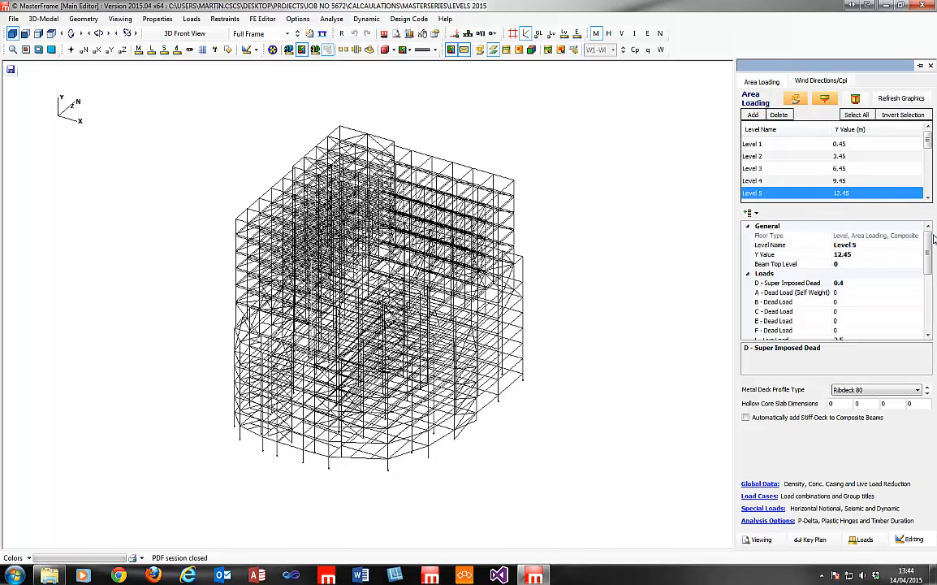
pyautogui.moveTo(931, 239)
pyautogui.mouseDown()
pyautogui.moveTo(930, 328)
pyautogui.moveTo(930, 244)
pyautogui.mouseUp()
pyautogui.click(855, 147)
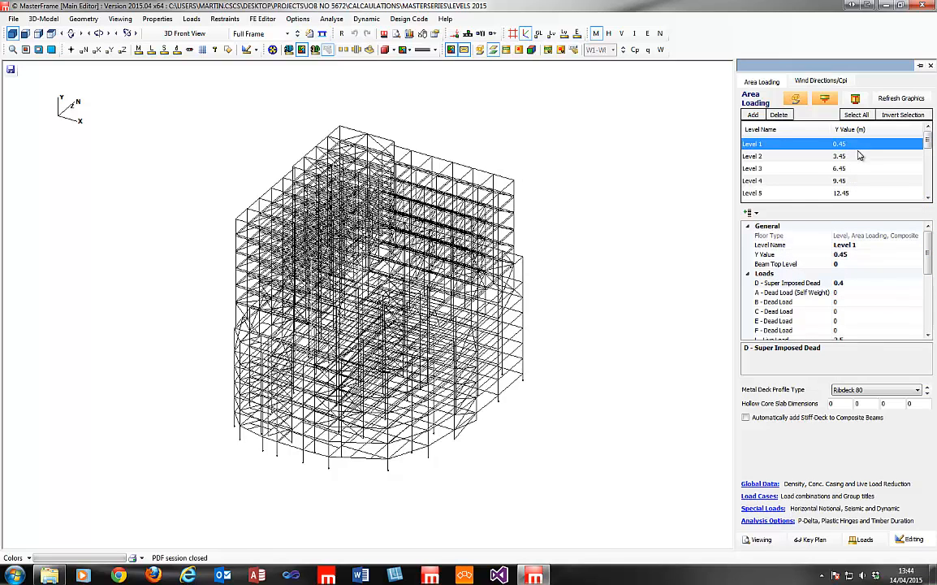
pyautogui.click(931, 199)
pyautogui.click(931, 199)
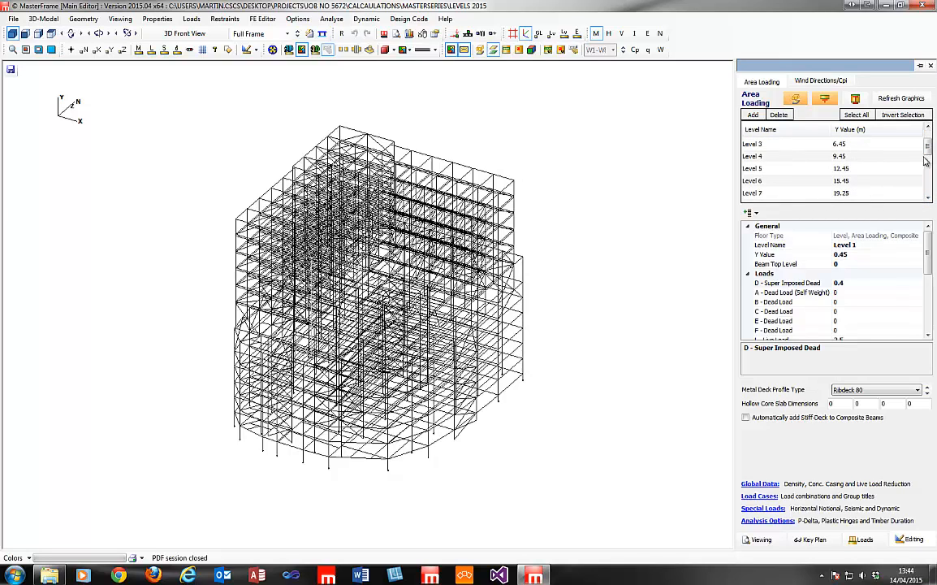
# Select Levels 1–7 and set their super imposed dead load to 0.45.
pyautogui.click(931, 199)
pyautogui.click(930, 199)
pyautogui.keyDown('shift'); pyautogui.click(858, 173); pyautogui.keyUp('shift')
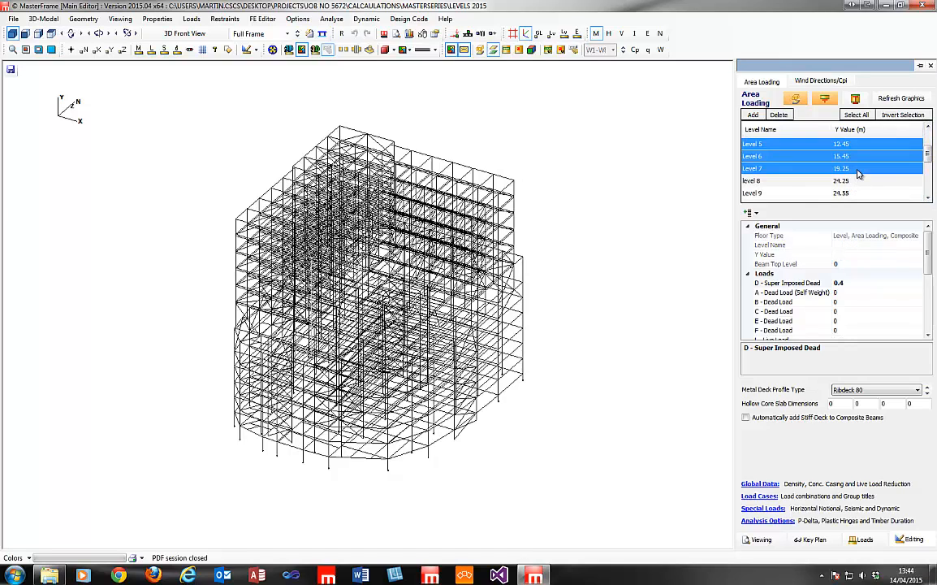
pyautogui.moveTo(930, 151); pyautogui.dragTo(931, 130)
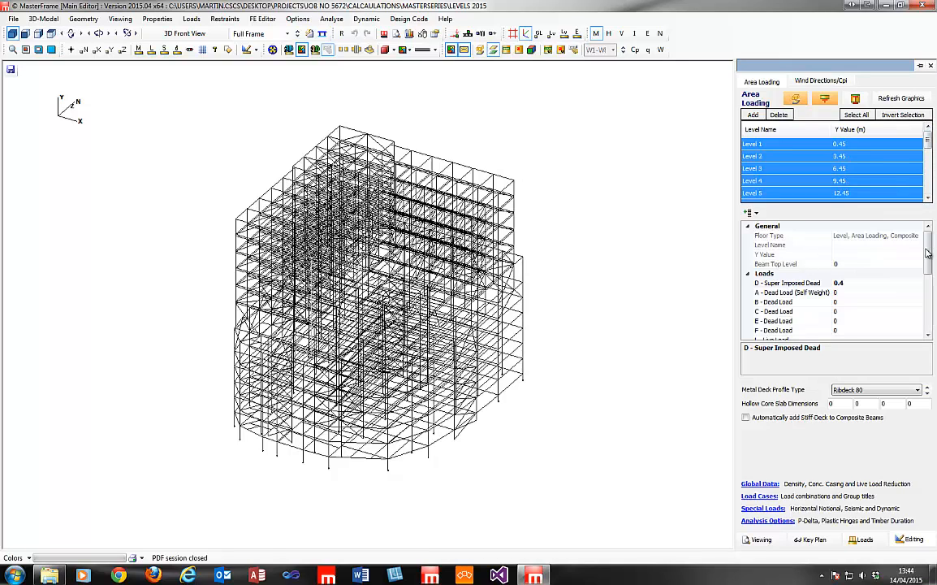
pyautogui.click(866, 283)
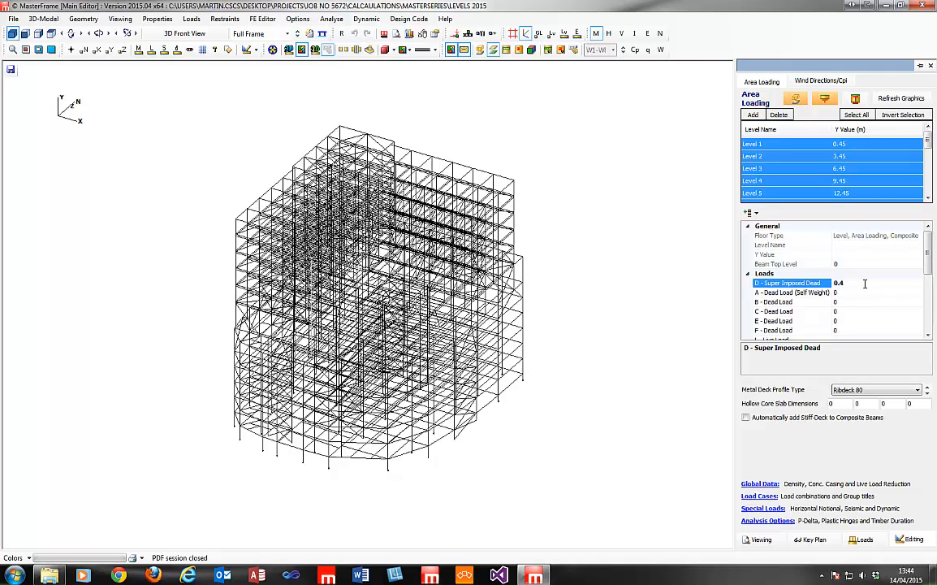
pyautogui.press('Return')
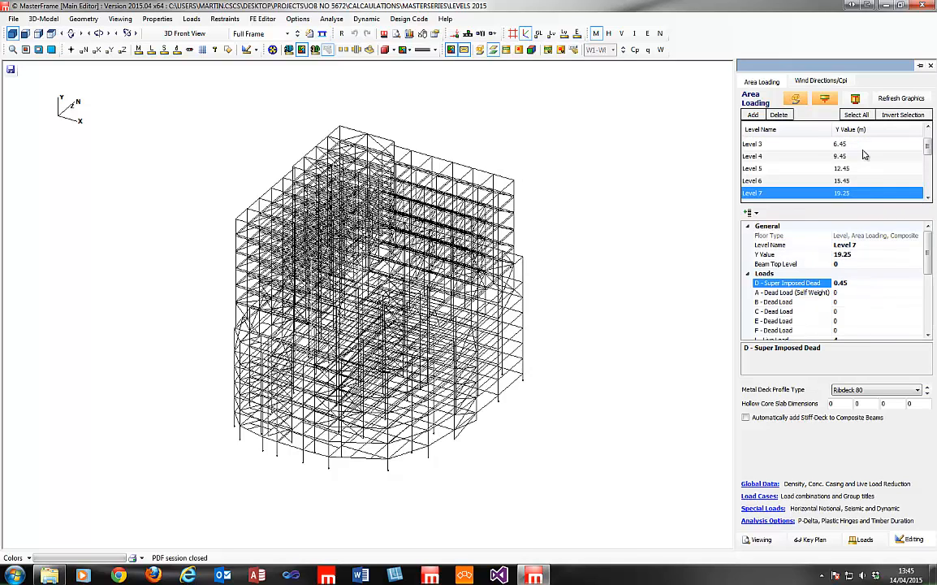
# Check the area loads on Levels 1–4 and Level 13 to confirm the change.
pyautogui.click(862, 155)
pyautogui.click(870, 144)
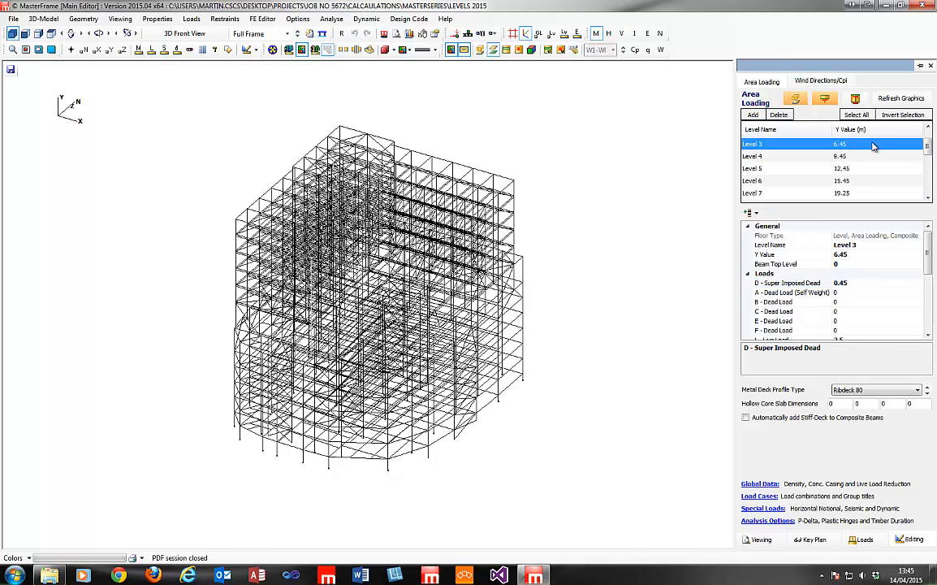
pyautogui.click(891, 145)
pyautogui.click(854, 256)
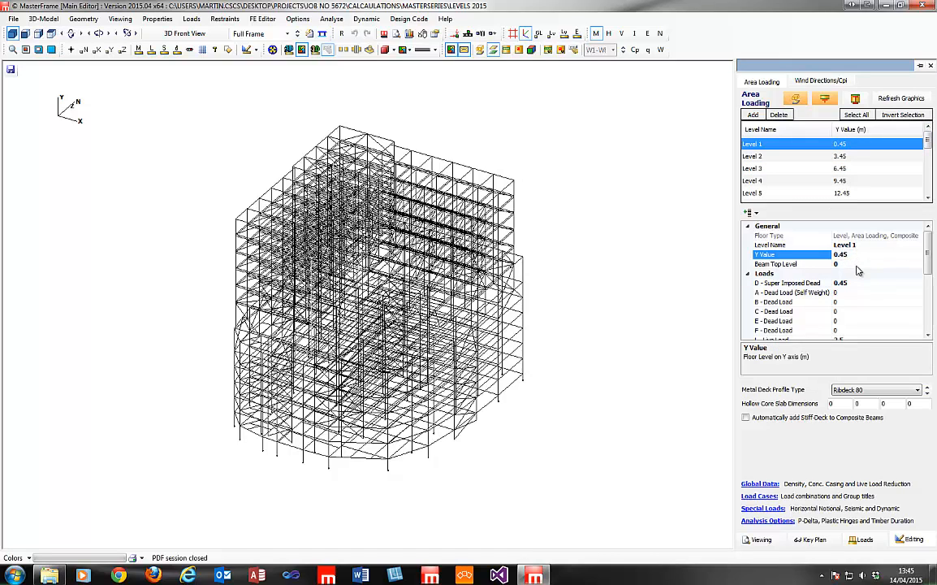
pyautogui.click(860, 156)
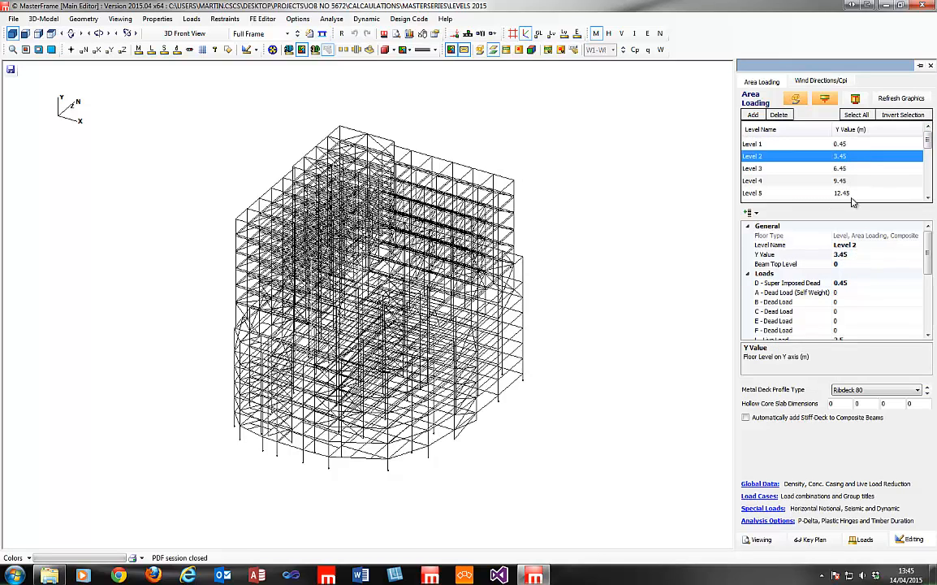
pyautogui.click(855, 281)
pyautogui.click(863, 180)
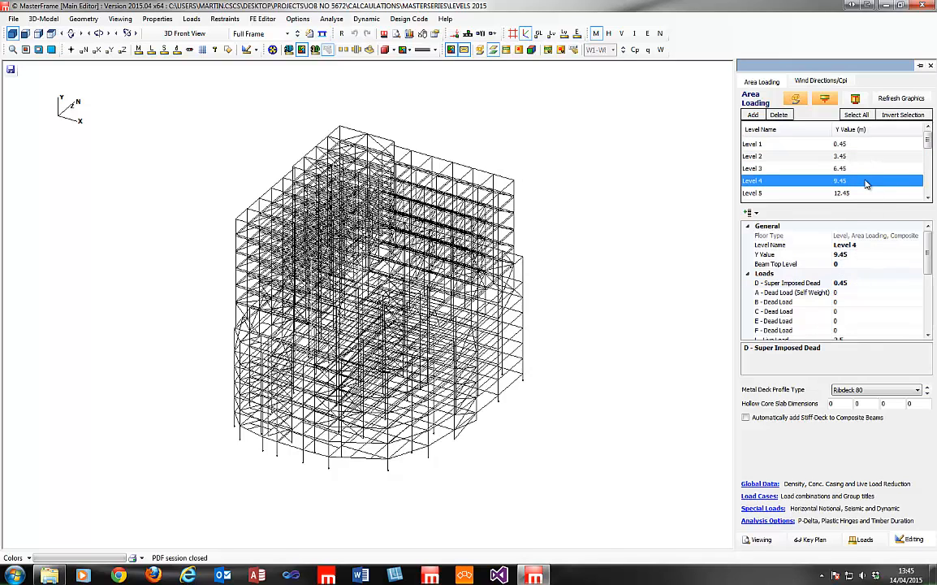
pyautogui.scroll(-4, 861, 172)
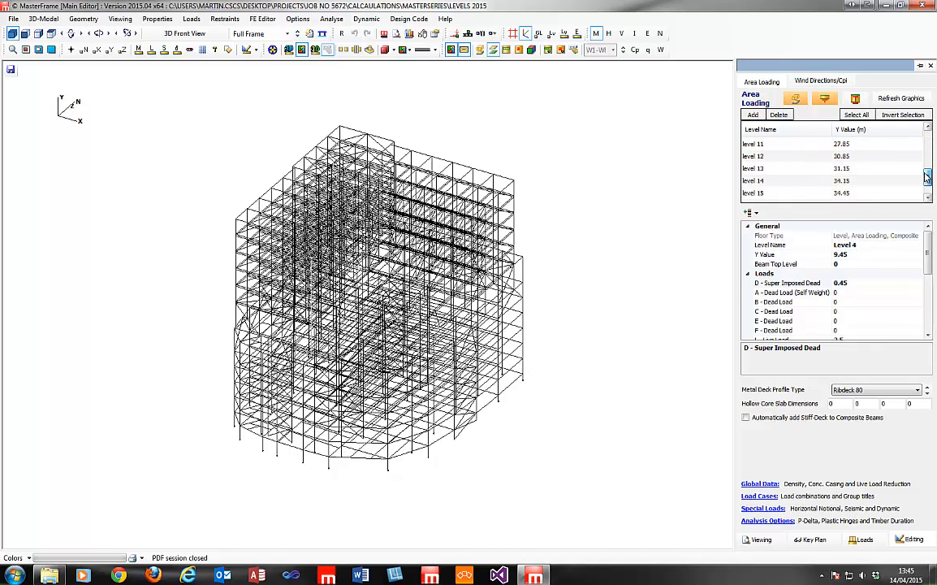
pyautogui.click(861, 168)
pyautogui.scroll(4, 861, 168)
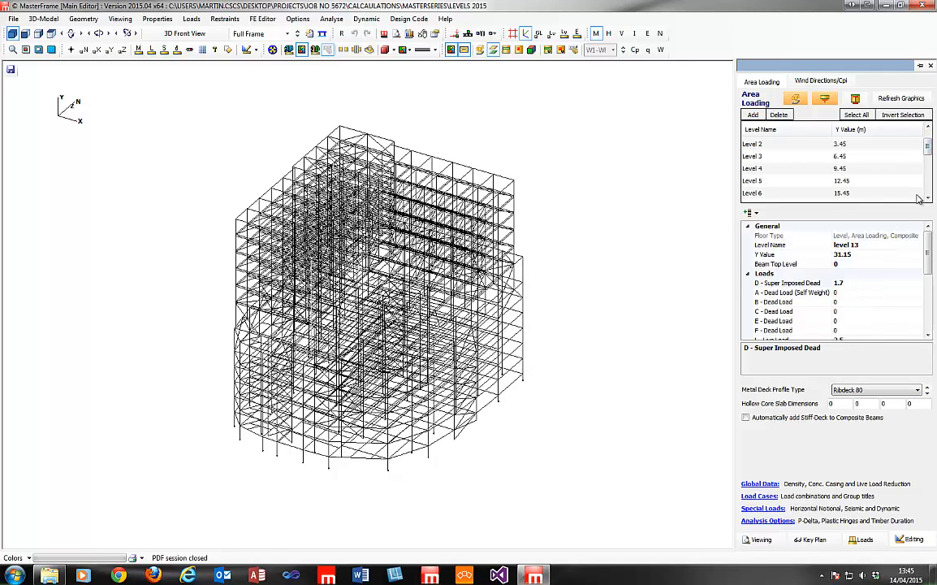
pyautogui.click(928, 128)
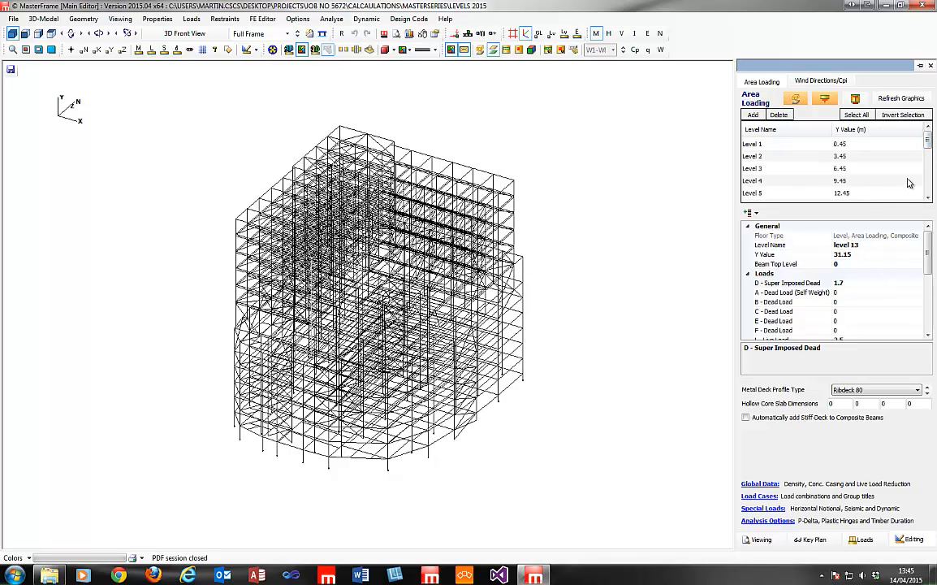
pyautogui.moveTo(929, 140)
pyautogui.mouseDown()
pyautogui.moveTo(930, 185)
pyautogui.moveTo(928, 141)
pyautogui.mouseUp()
pyautogui.click(856, 144)
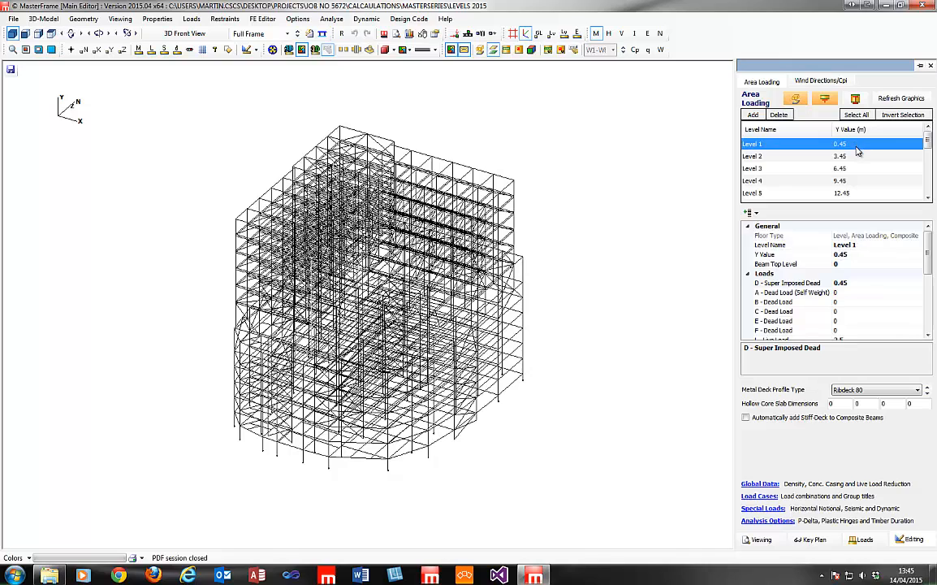
pyautogui.click(860, 155)
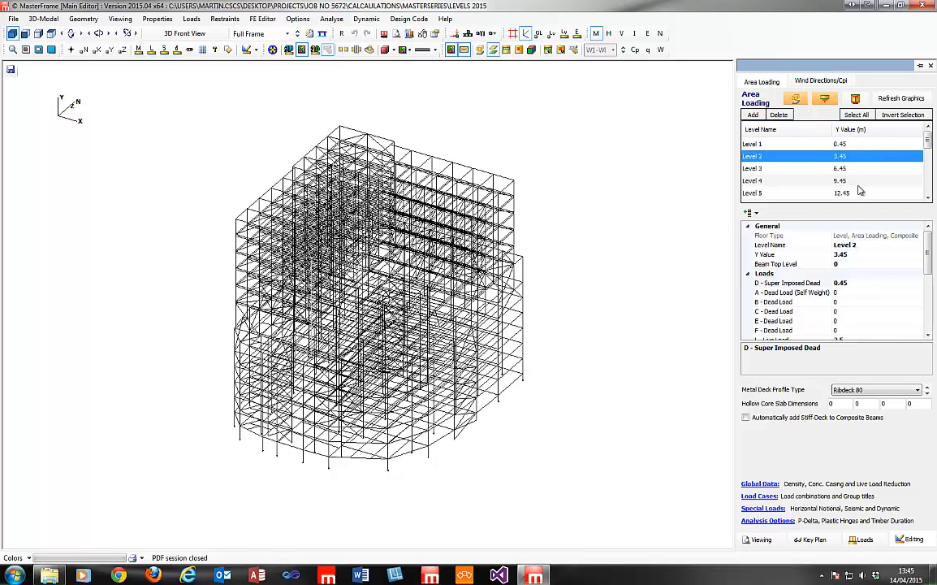
pyautogui.click(849, 168)
pyautogui.click(853, 145)
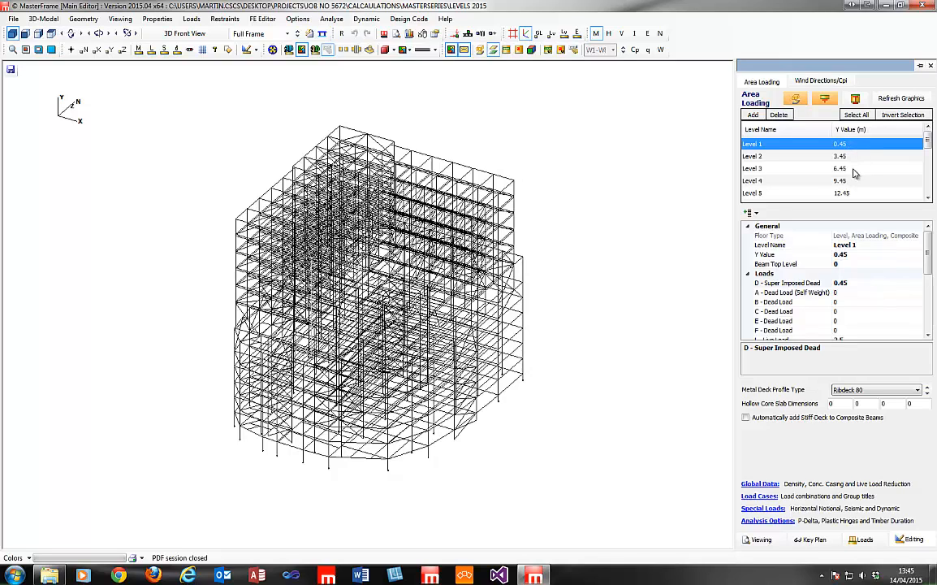
pyautogui.keyDown('ctrl'); pyautogui.click(852, 168); pyautogui.keyUp('ctrl')
pyautogui.keyDown('ctrl'); pyautogui.click(861, 192); pyautogui.keyUp('ctrl')
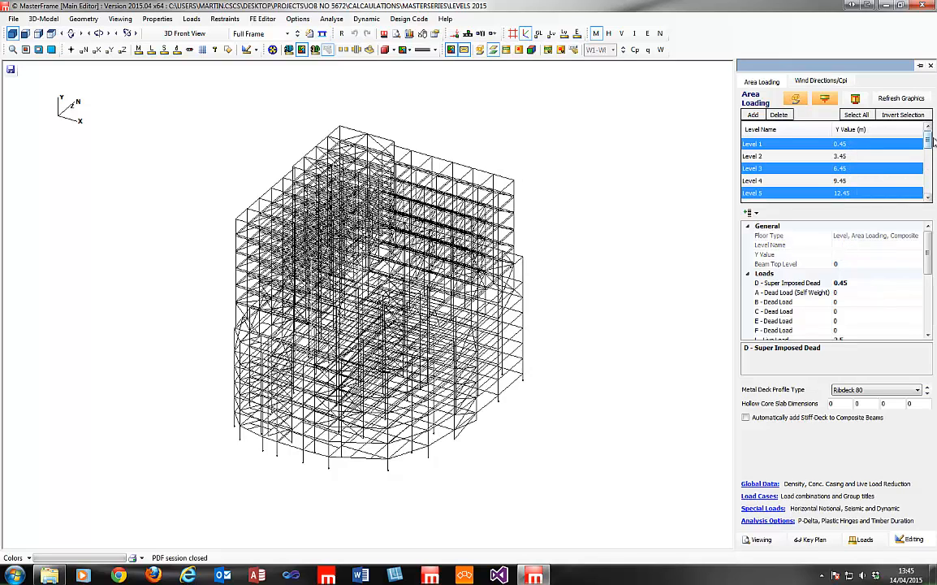
pyautogui.moveTo(930, 139); pyautogui.dragTo(930, 169)
pyautogui.keyDown('ctrl'); pyautogui.click(877, 169); pyautogui.keyUp('ctrl')
pyautogui.keyDown('ctrl'); pyautogui.click(872, 182); pyautogui.keyUp('ctrl')
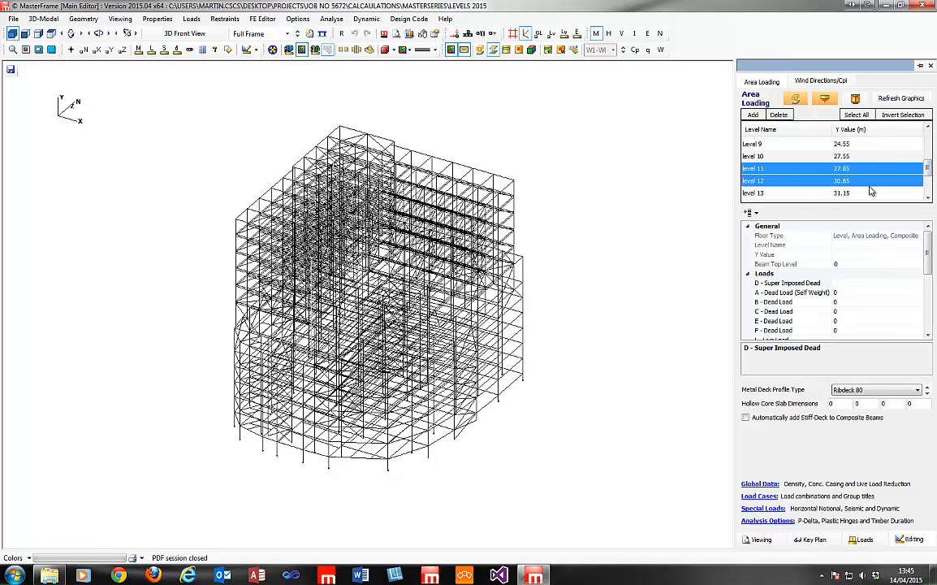
pyautogui.keyDown('ctrl'); pyautogui.click(866, 192); pyautogui.keyUp('ctrl')
pyautogui.scroll(3, 838, 134)
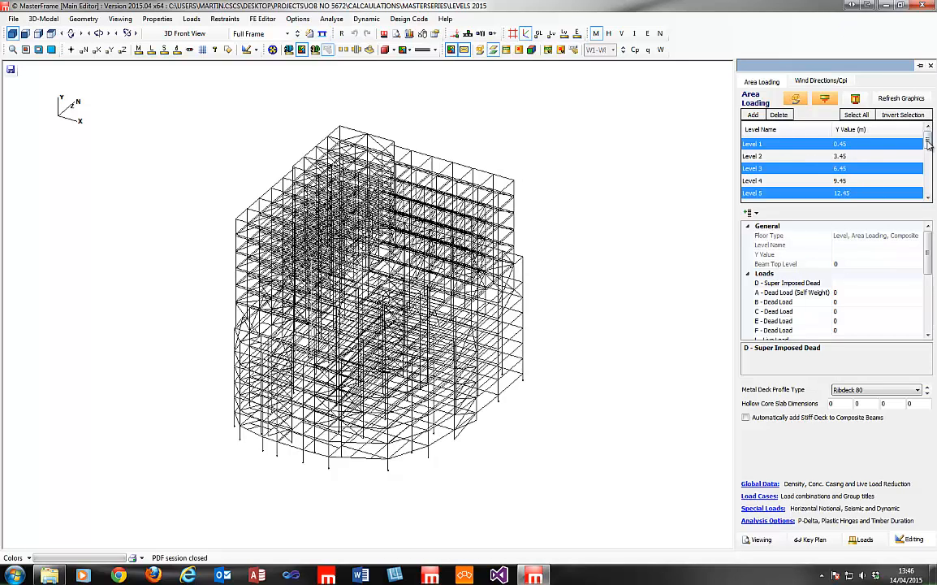
pyautogui.click(887, 146)
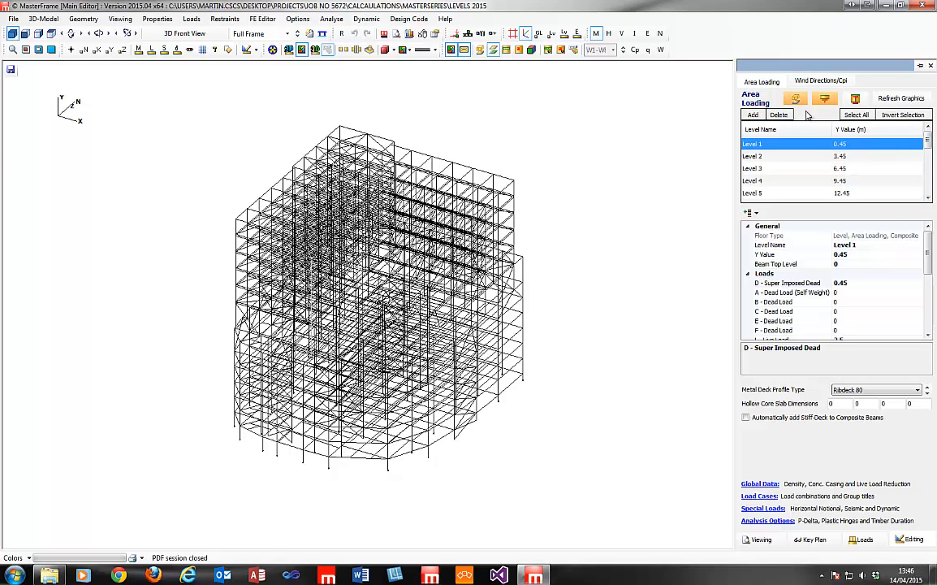
# Close the Area Loading panel and the Levels 2015 model without saving.
pyautogui.click(927, 64)
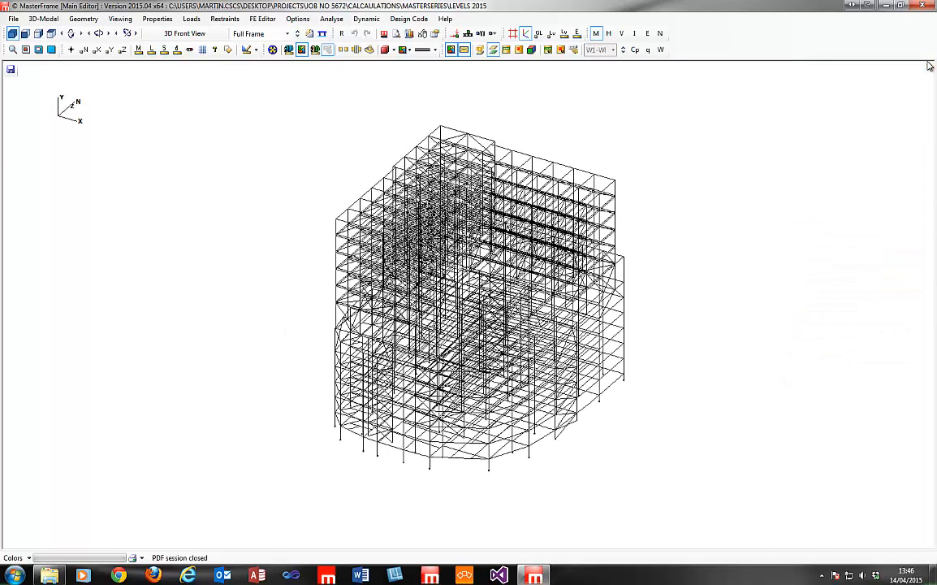
pyautogui.click(933, 3)
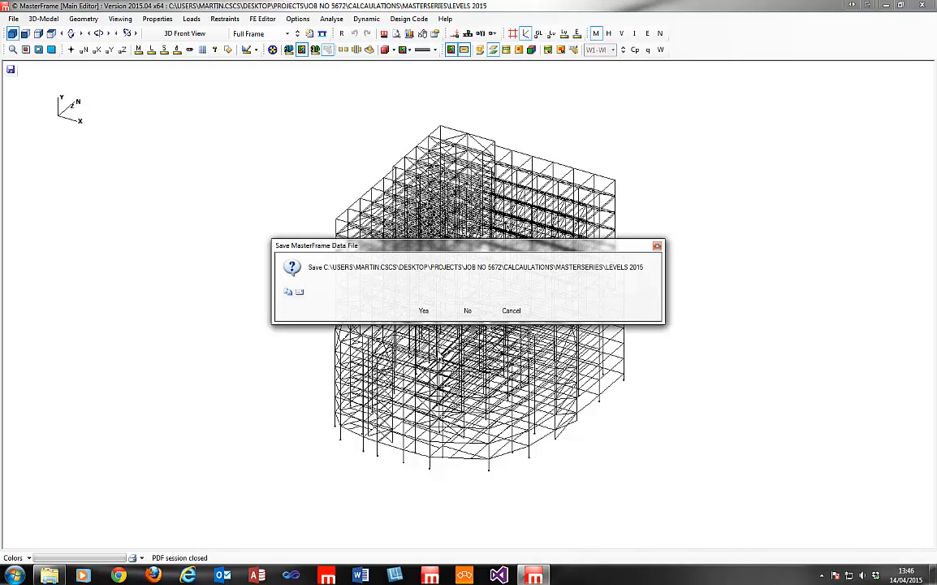
pyautogui.click(467, 313)
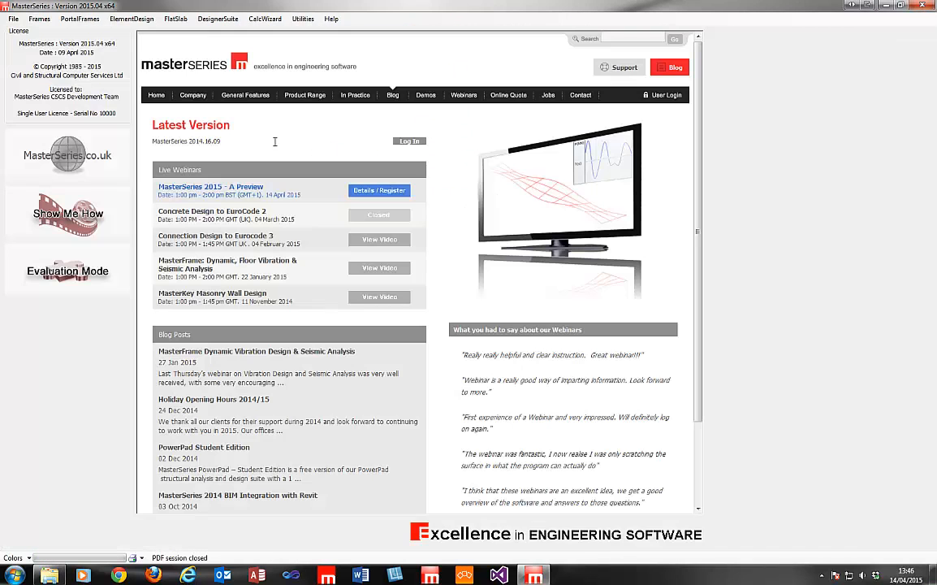
# Launch MasterFrame from Frames and open the Floor Vibration.$ model.
pyautogui.click(36, 18)
pyautogui.click(65, 35)
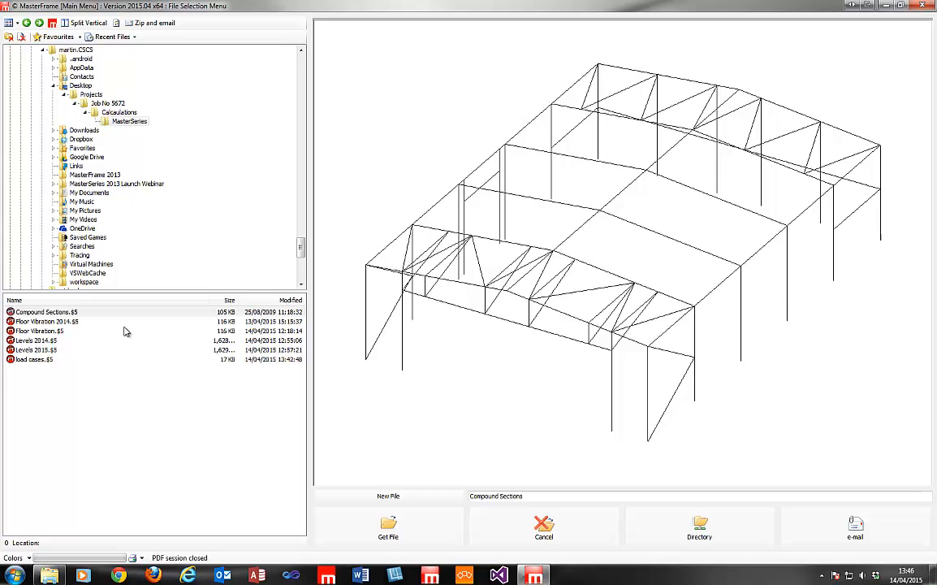
pyautogui.click(52, 331)
pyautogui.click(418, 528)
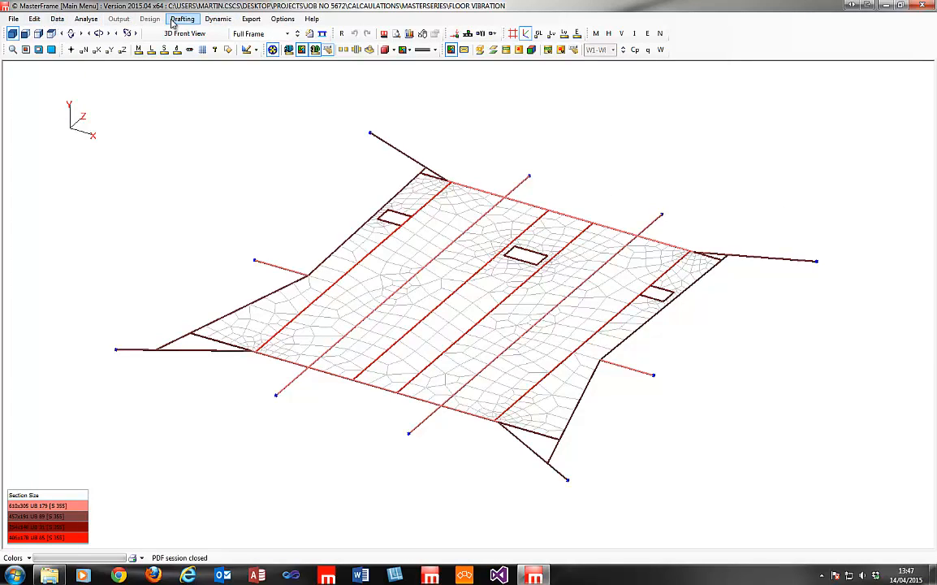
pyautogui.click(218, 20)
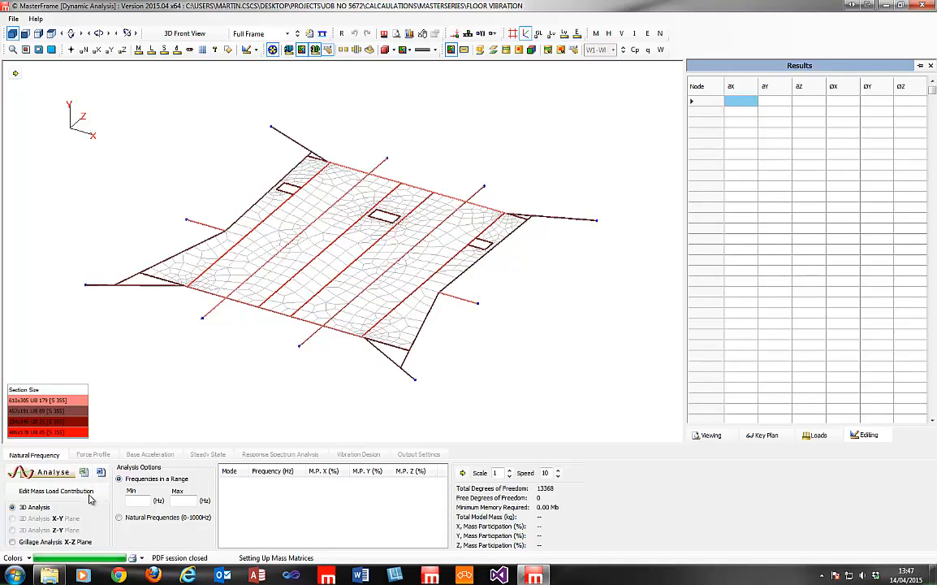
# Open the mass load contribution factors (D groups 1.00, L1 0.10) for dynamic analysis.
pyautogui.click(135, 501)
pyautogui.click(56, 491)
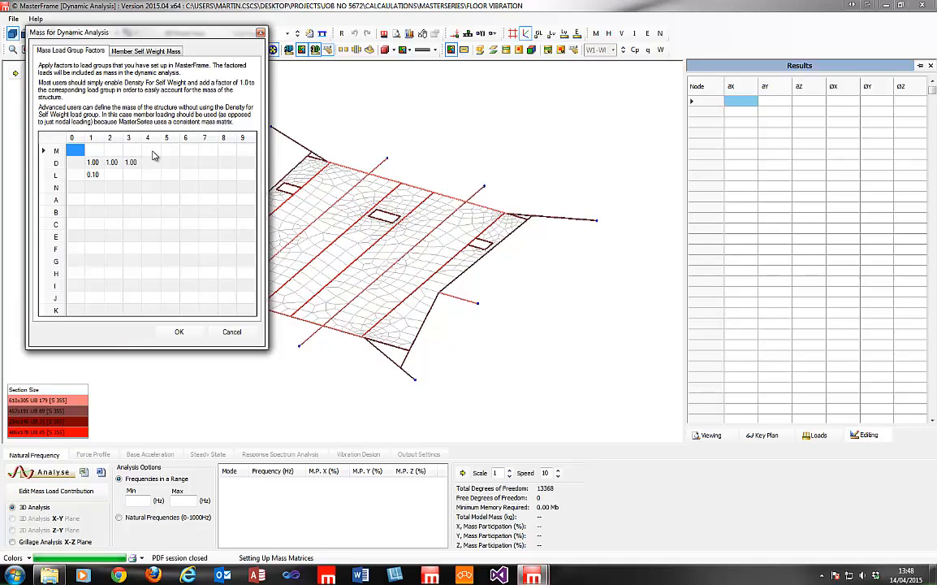
# Review member self-weight mass, close the mass dialog, and choose Grillage Analysis X-Z Plane.
pyautogui.click(135, 50)
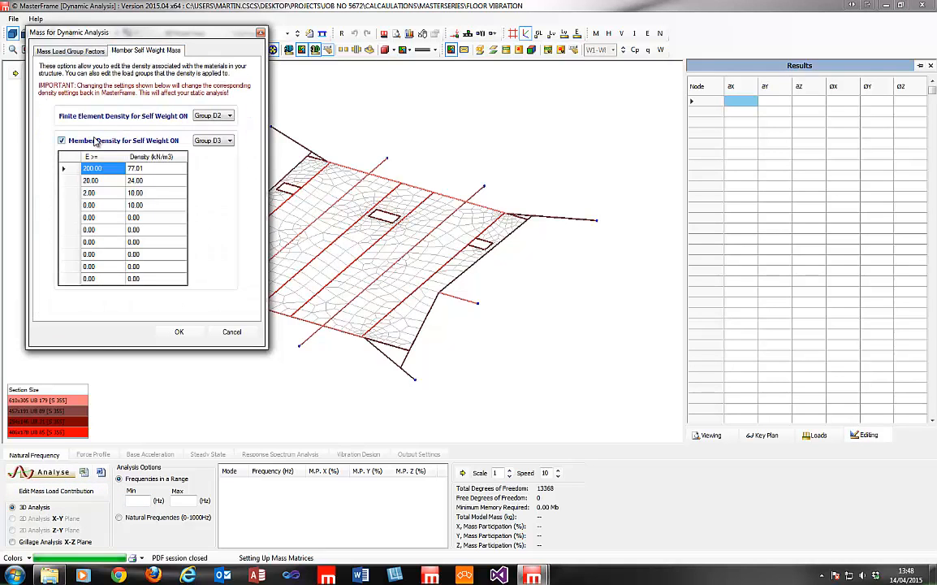
pyautogui.click(261, 34)
pyautogui.click(44, 543)
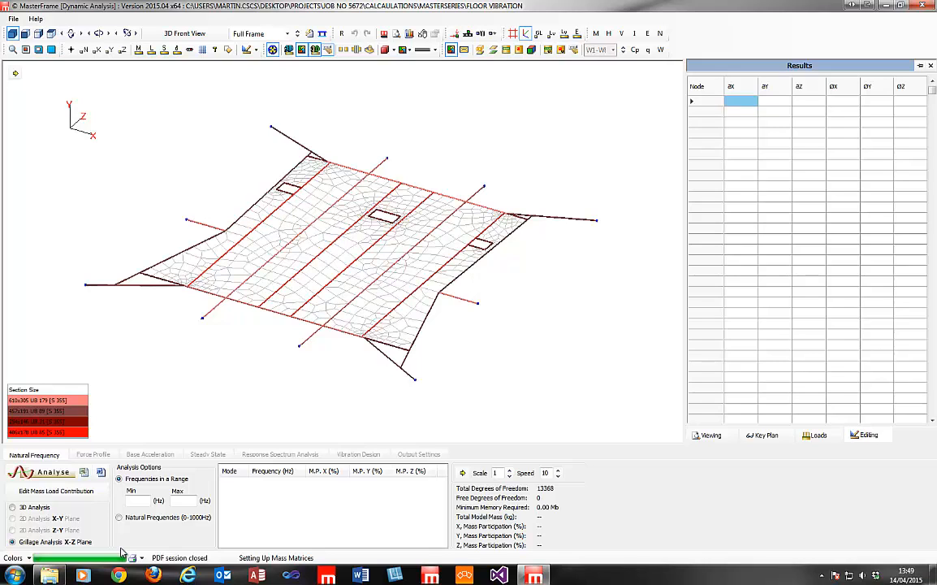
# Set the frequency range to 1–25 Hz and run the natural frequency analysis.
pyautogui.click(147, 501)
pyautogui.write('1')
pyautogui.click(183, 502)
pyautogui.write('2.5')
pyautogui.press('BackSpace')
pyautogui.press('BackSpace')
pyautogui.write('5')
pyautogui.click(46, 472)
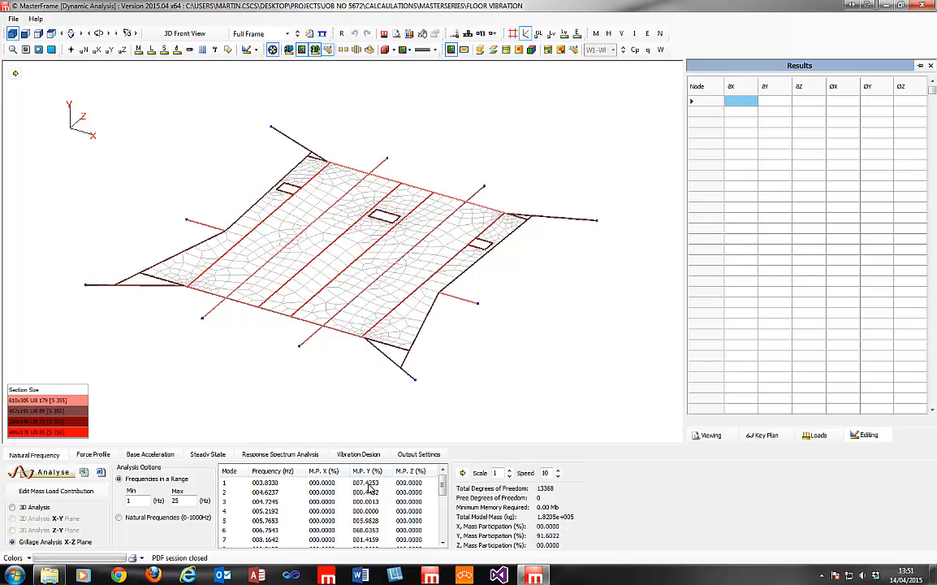
# Display the mode 1 shape at 3.8330 Hz with 7.4253% Y participation.
pyautogui.click(368, 484)
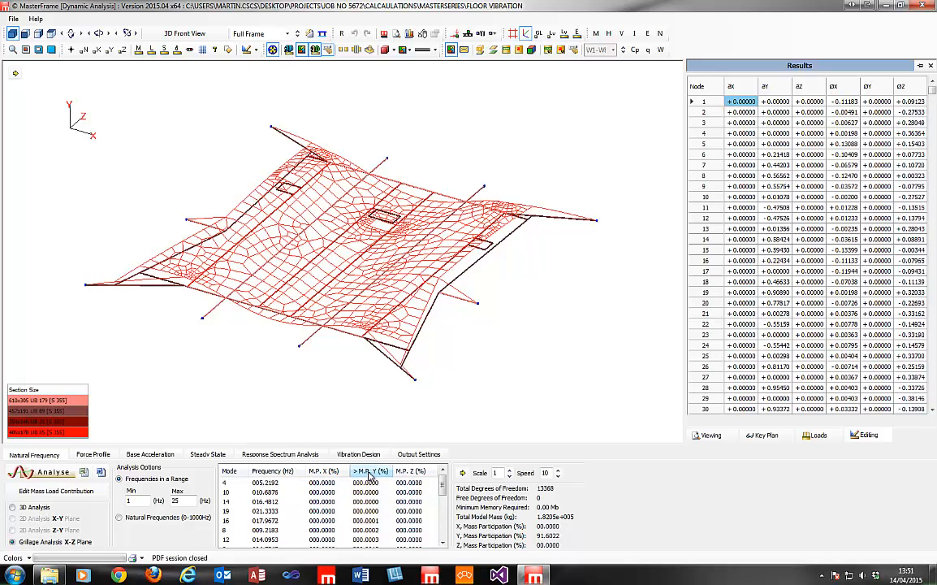
# Sort the modes by Y mass participation and compare the mode 1 and mode 6 shapes.
pyautogui.click(368, 472)
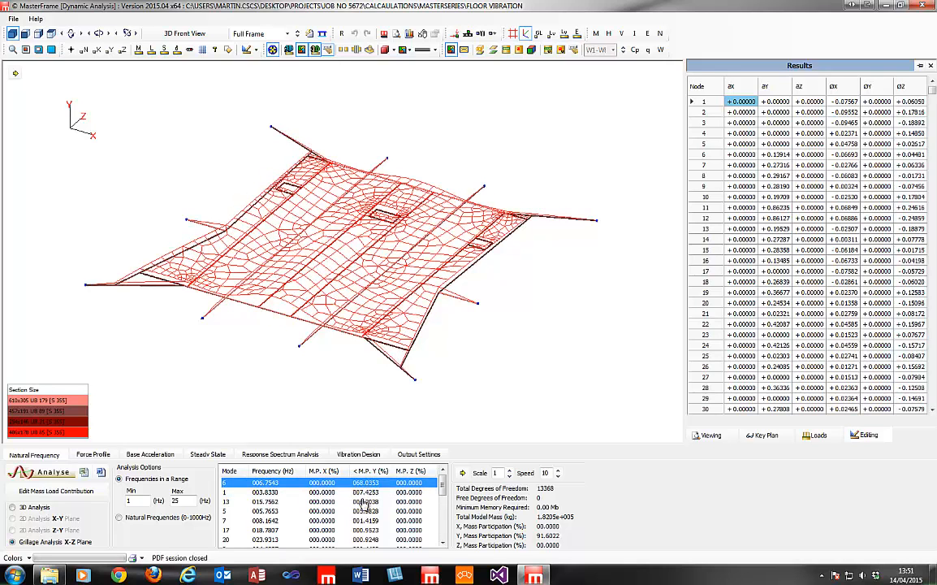
pyautogui.click(363, 493)
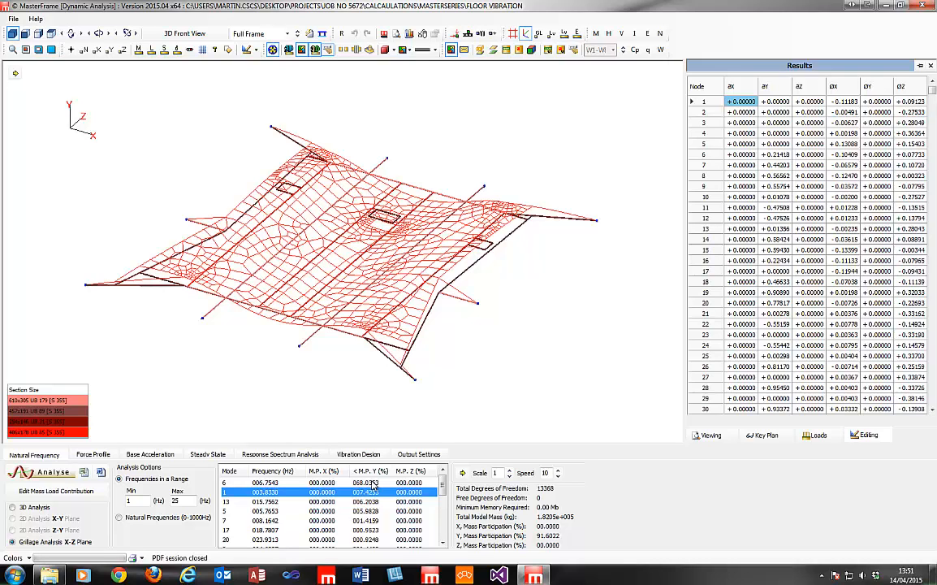
pyautogui.click(372, 482)
pyautogui.click(372, 492)
pyautogui.click(361, 483)
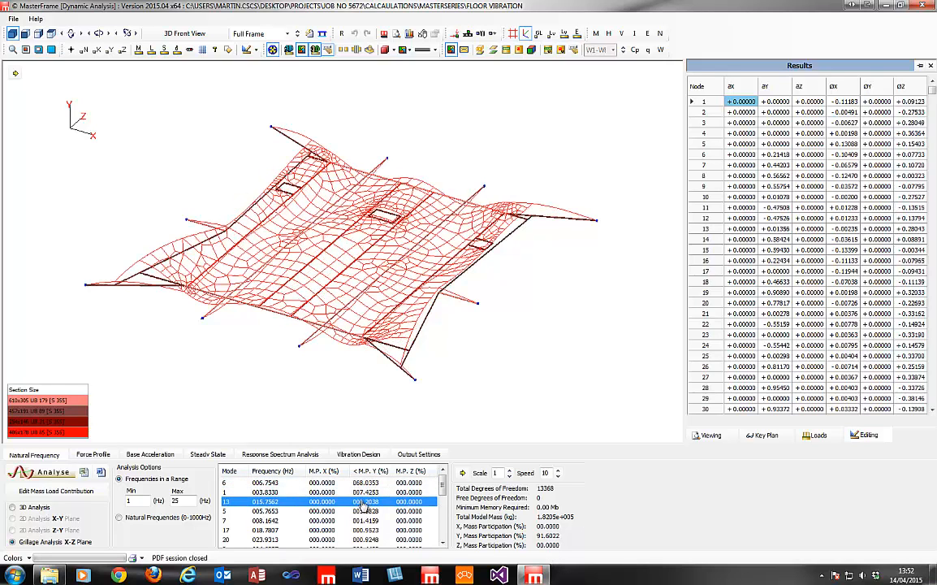
pyautogui.click(366, 492)
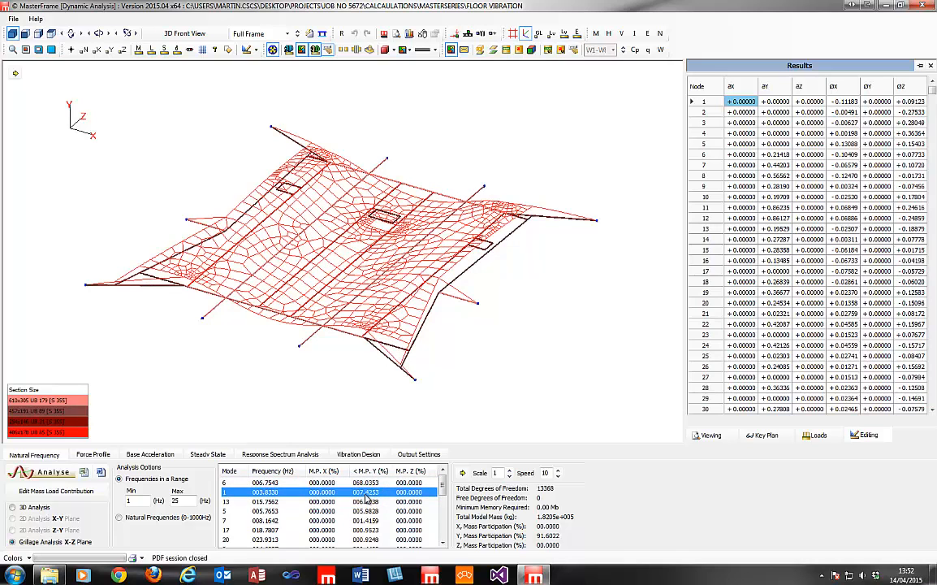
# Review modes 13, 5, 6 and 1, ending on mode 1, then exit Dynamic Analysis.
pyautogui.click(367, 502)
pyautogui.click(368, 512)
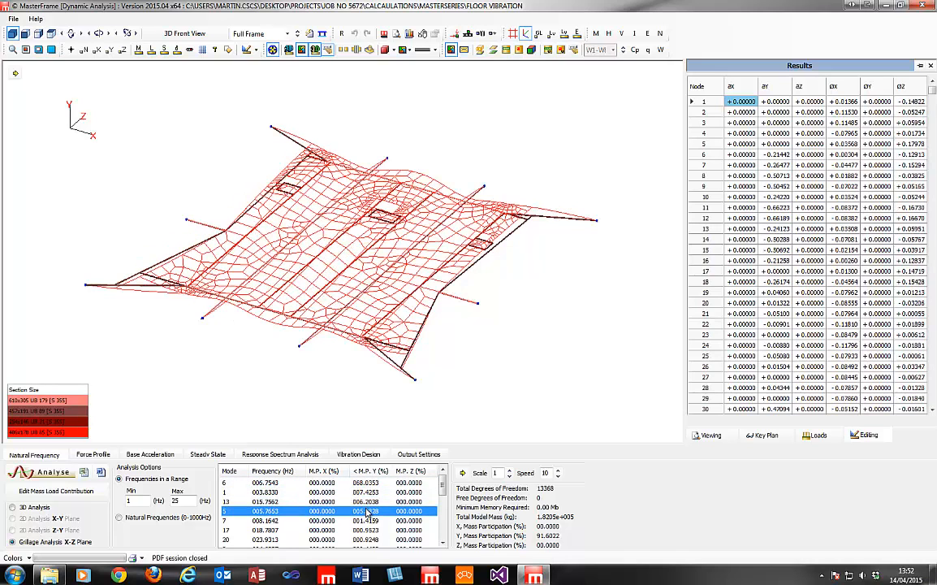
pyautogui.click(363, 485)
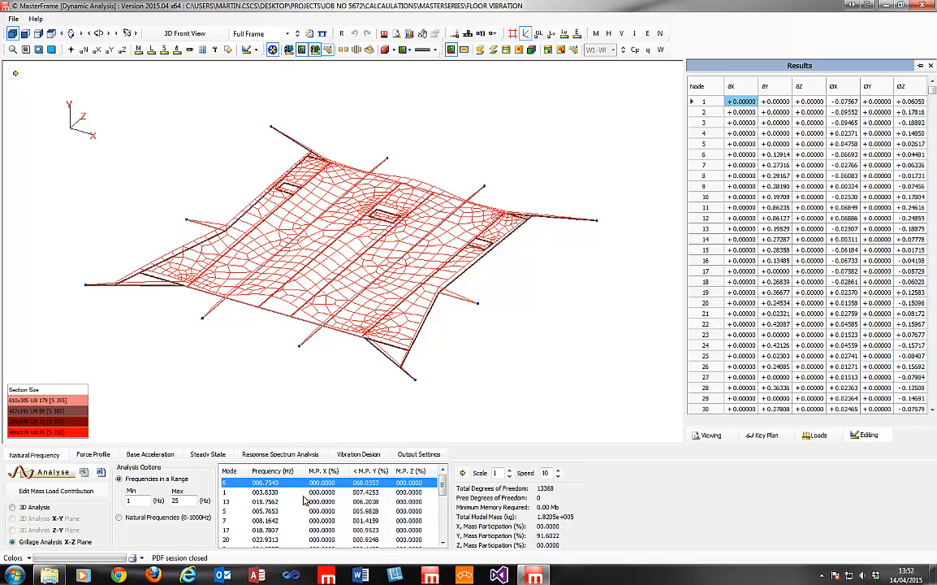
pyautogui.click(373, 493)
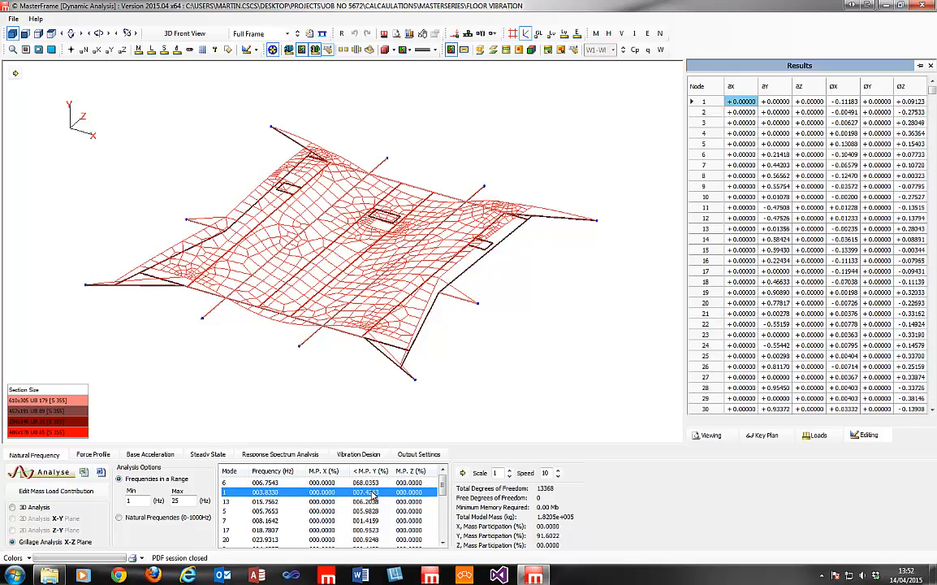
pyautogui.click(367, 483)
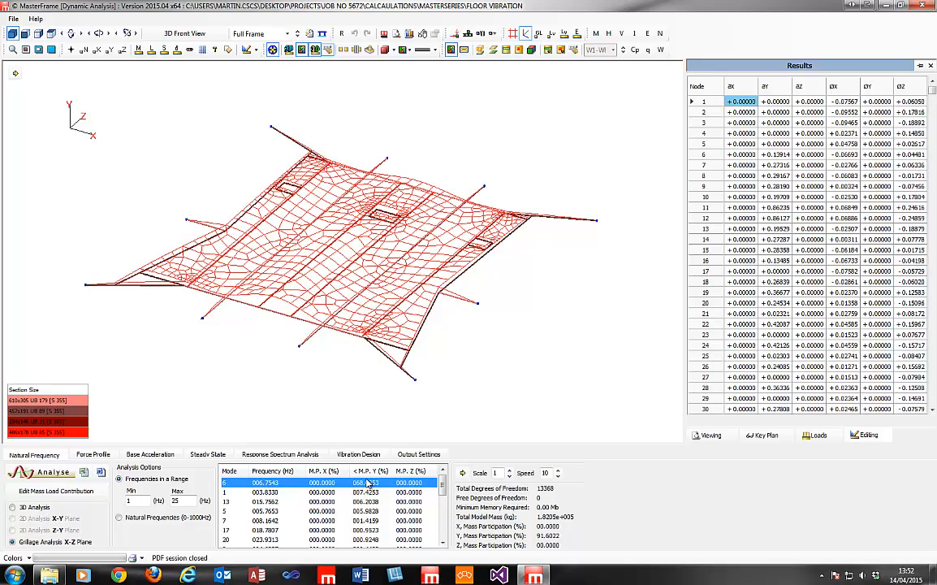
pyautogui.press('Down')
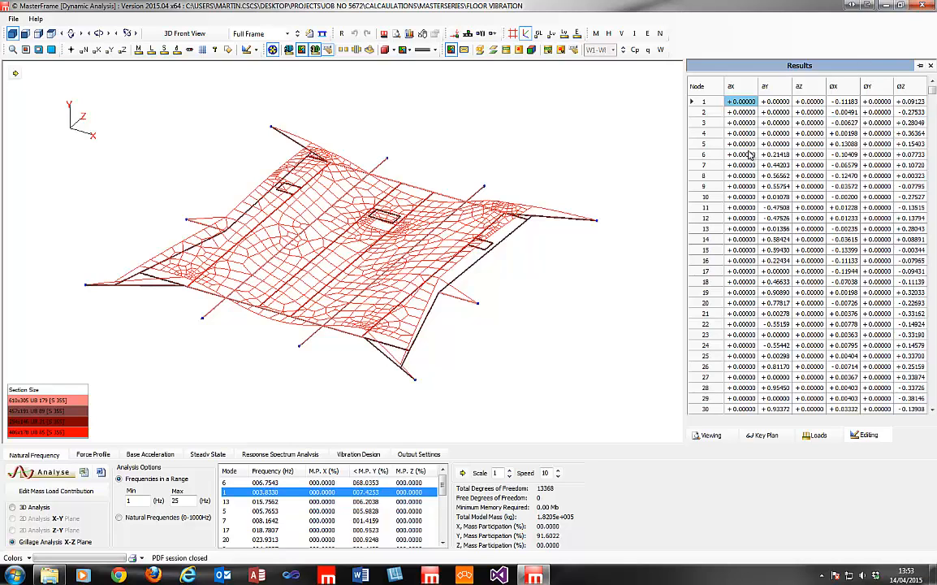
pyautogui.click(467, 312)
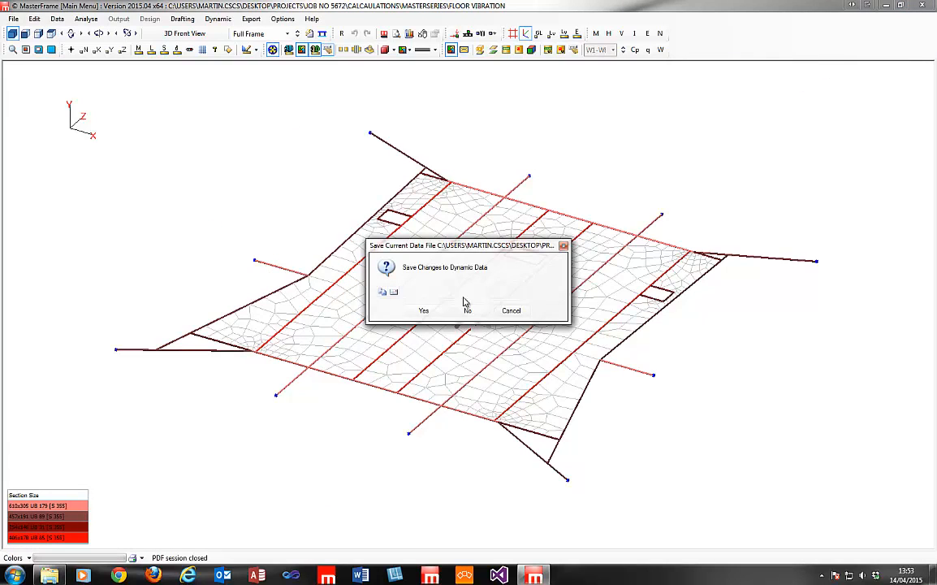
# Discard the dynamic data changes and launch MasterPort from the PortalFrames menu.
pyautogui.click(470, 309)
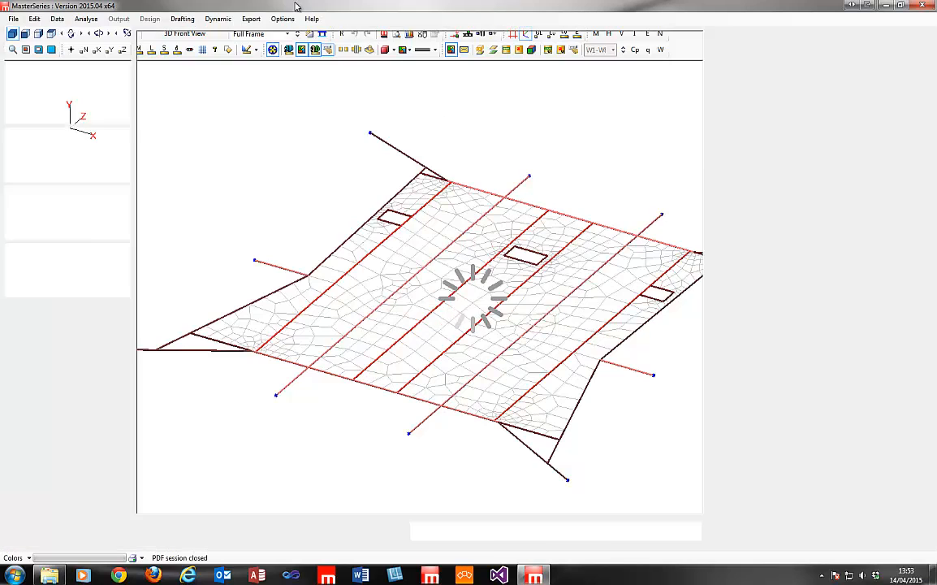
pyautogui.click(77, 19)
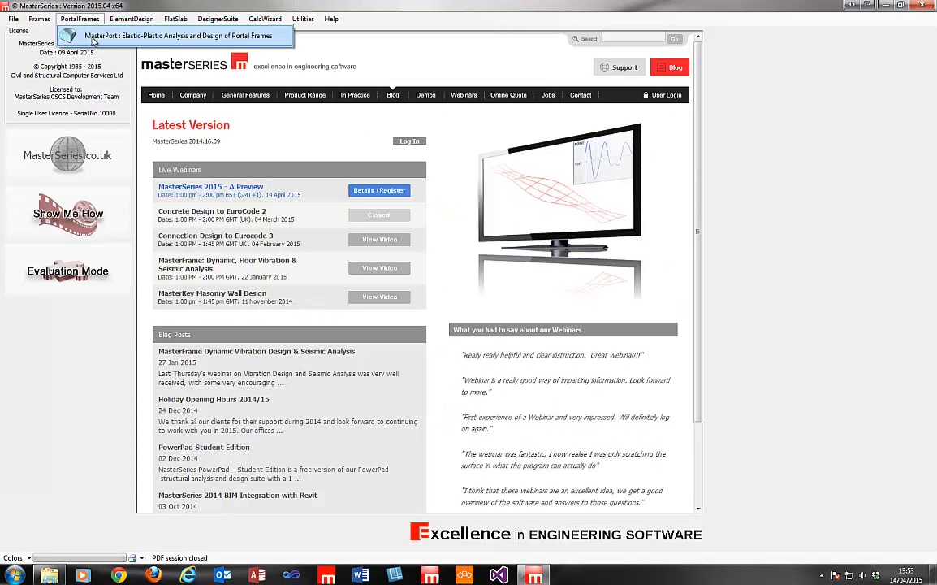
pyautogui.click(93, 37)
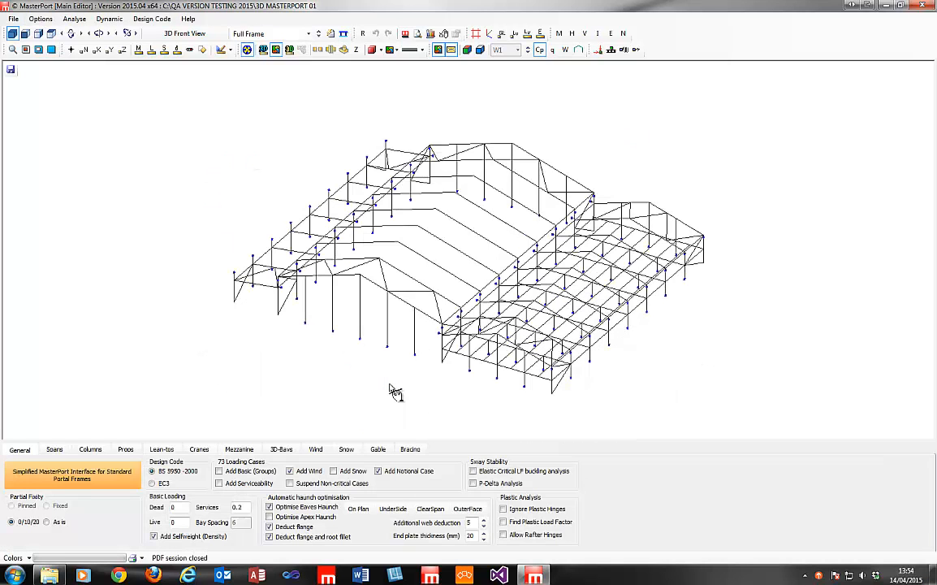
# Use MasterKey wind q values: 1.069 kN/m² on side walls and 0.997 on the gable.
pyautogui.click(328, 452)
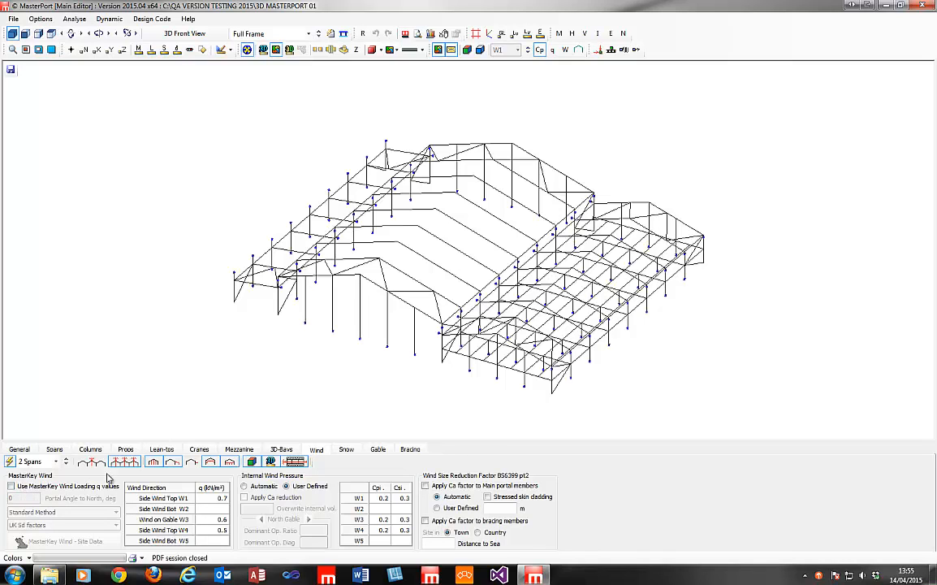
pyautogui.click(12, 486)
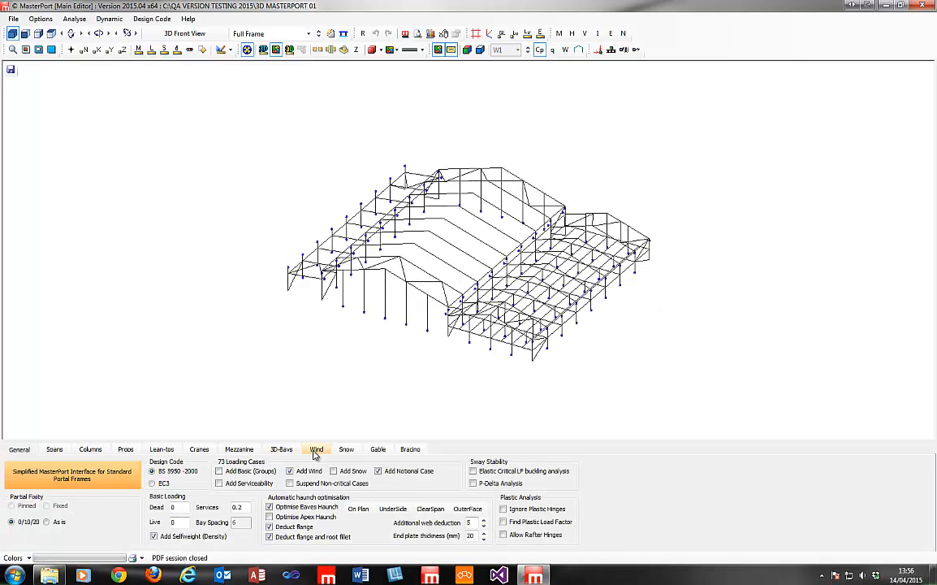
pyautogui.click(316, 451)
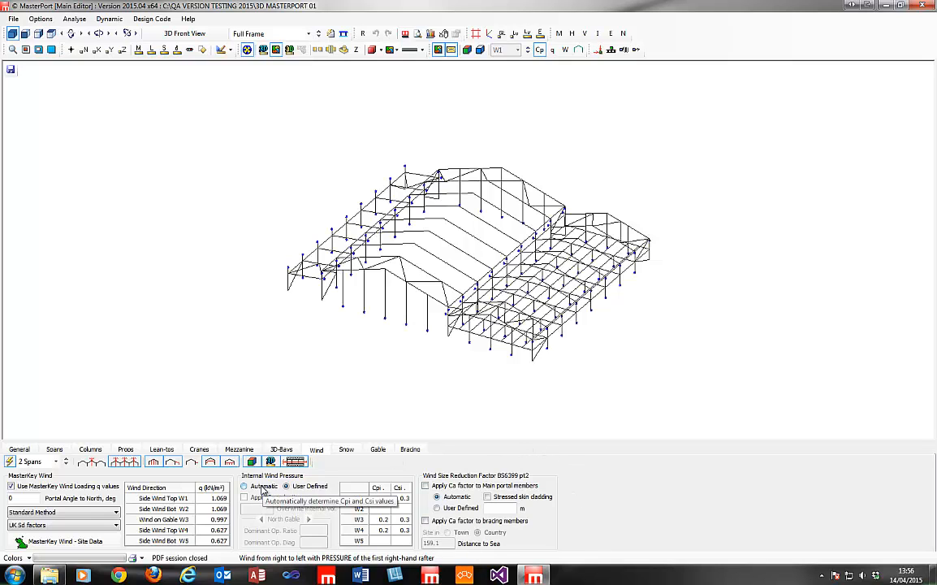
# Set internal wind pressure to Automatic with Ca reduction, giving Cpi 0.15 and Csi 0.225.
pyautogui.click(382, 497)
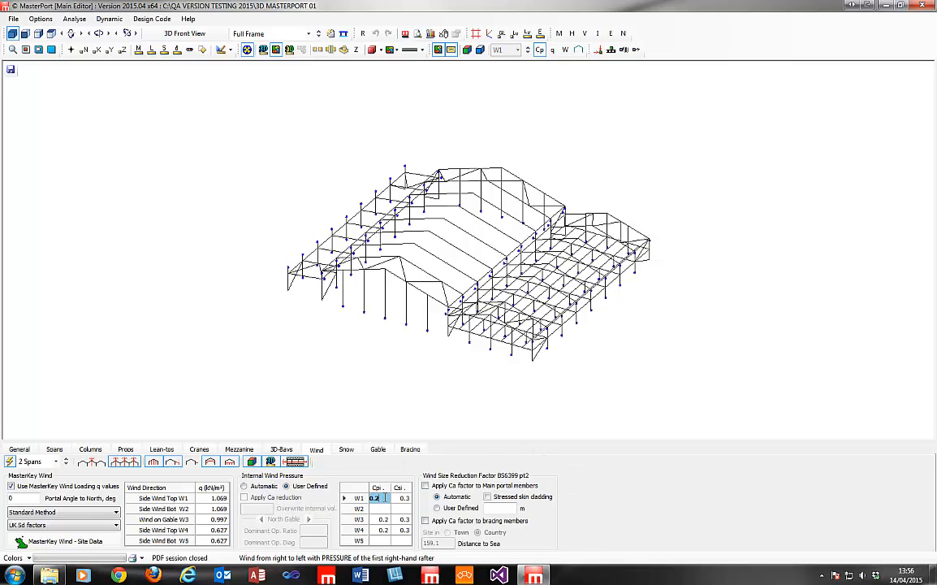
pyautogui.click(401, 519)
pyautogui.click(401, 498)
pyautogui.click(378, 499)
pyautogui.click(402, 498)
pyautogui.click(264, 487)
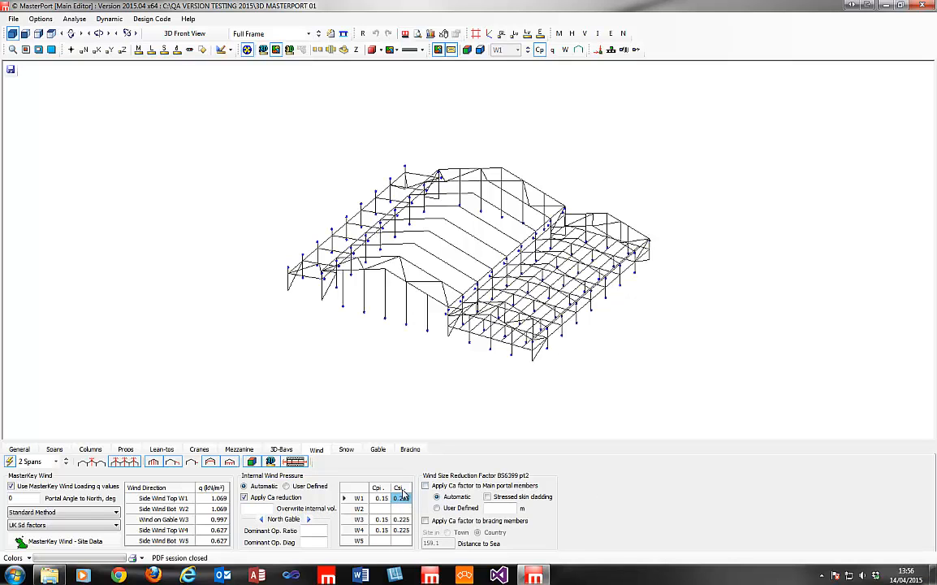
# Check the W3 coefficients and plot the W1 wind pressure coefficients on the 3D model.
pyautogui.press('Down')
pyautogui.press('Down')
pyautogui.press('Down')
pyautogui.press('Up')
pyautogui.press('Left')
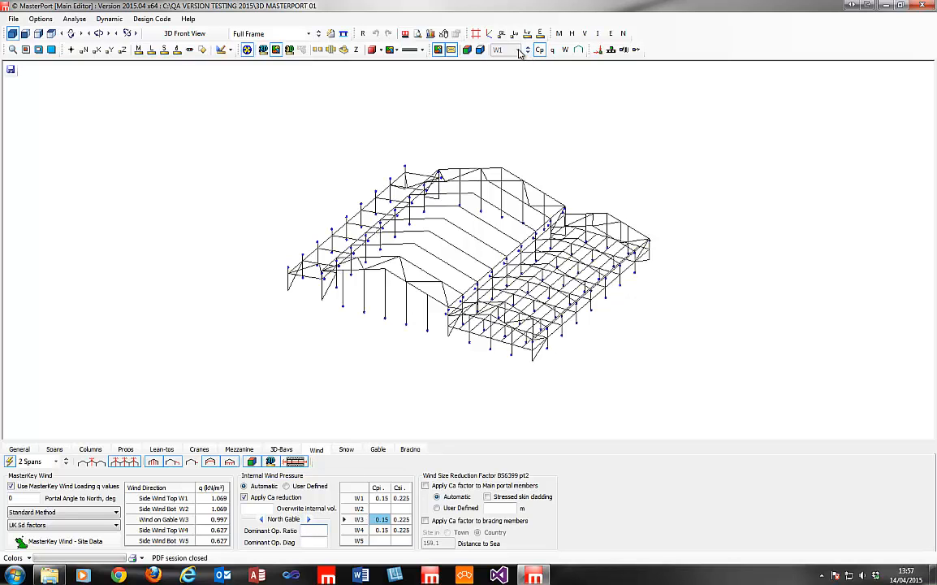
pyautogui.click(467, 49)
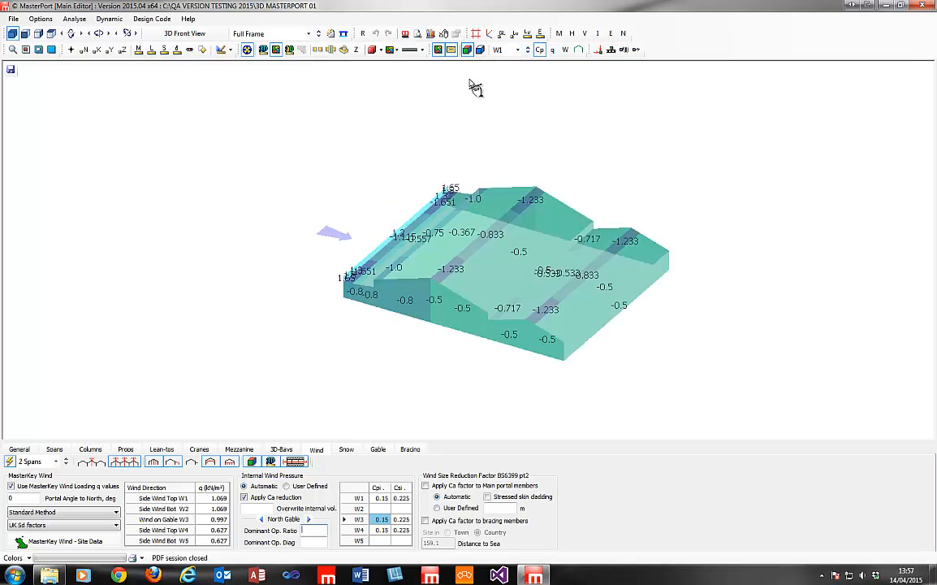
pyautogui.moveTo(468, 347)
pyautogui.mouseDown()
pyautogui.moveTo(476, 312)
pyautogui.moveTo(472, 355)
pyautogui.mouseUp()
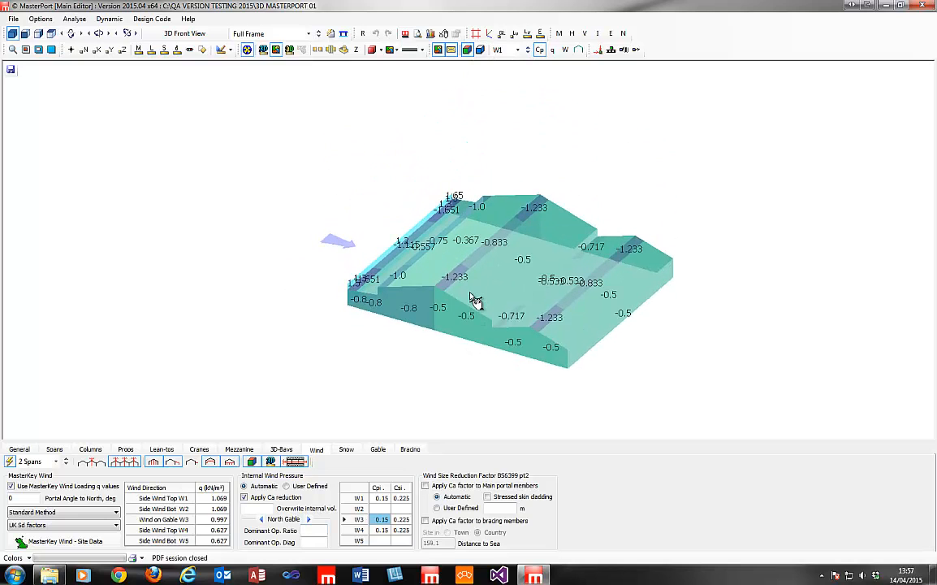
# Place a dominant opening on the South Gable with a dominant opening ratio of 2.5.
pyautogui.scroll(2, 475, 301)
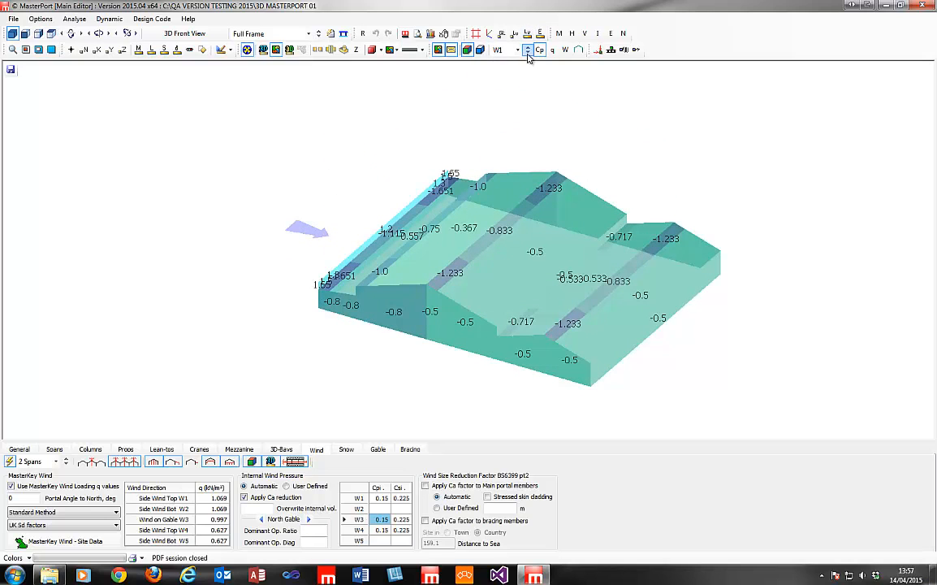
pyautogui.click(309, 520)
pyautogui.click(309, 520)
pyautogui.click(262, 520)
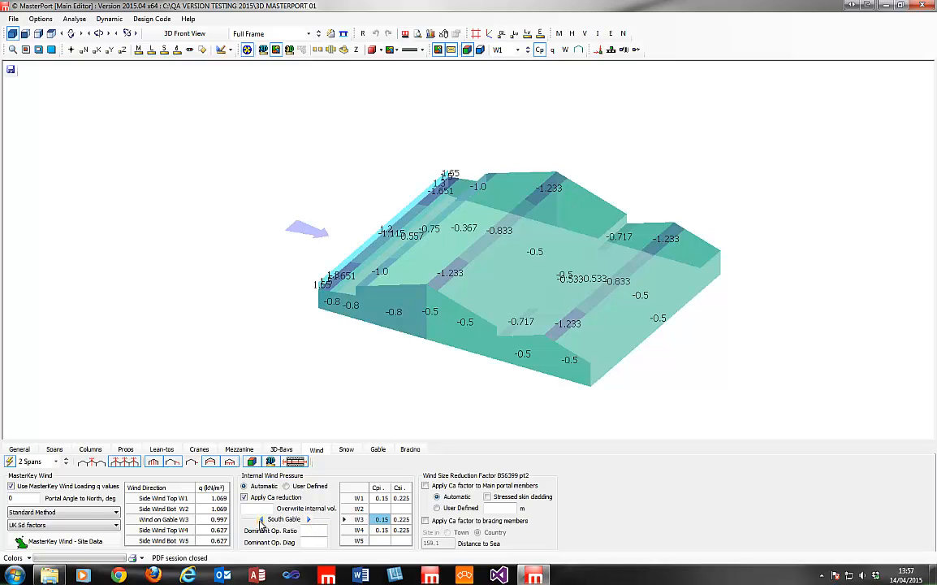
pyautogui.click(322, 530)
pyautogui.write('2.5')
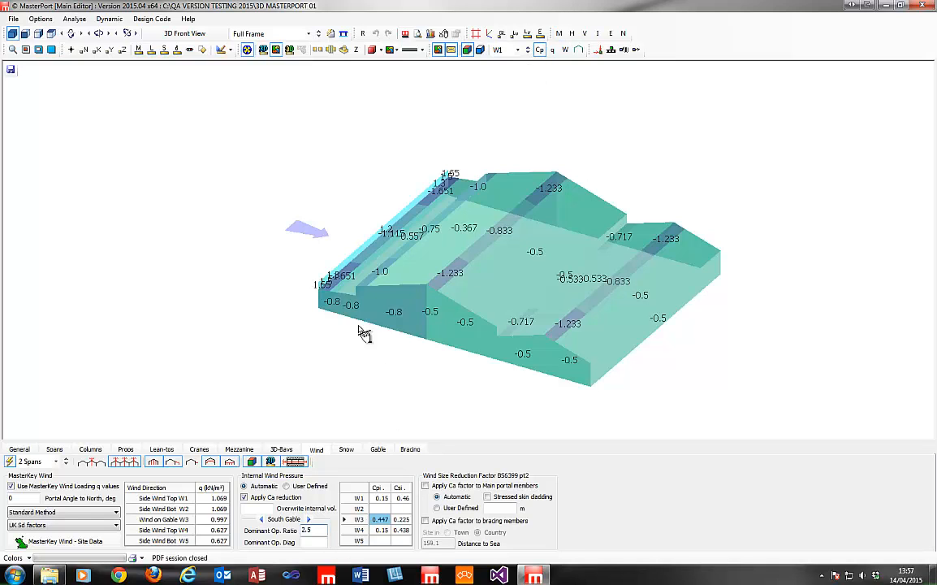
pyautogui.click(378, 498)
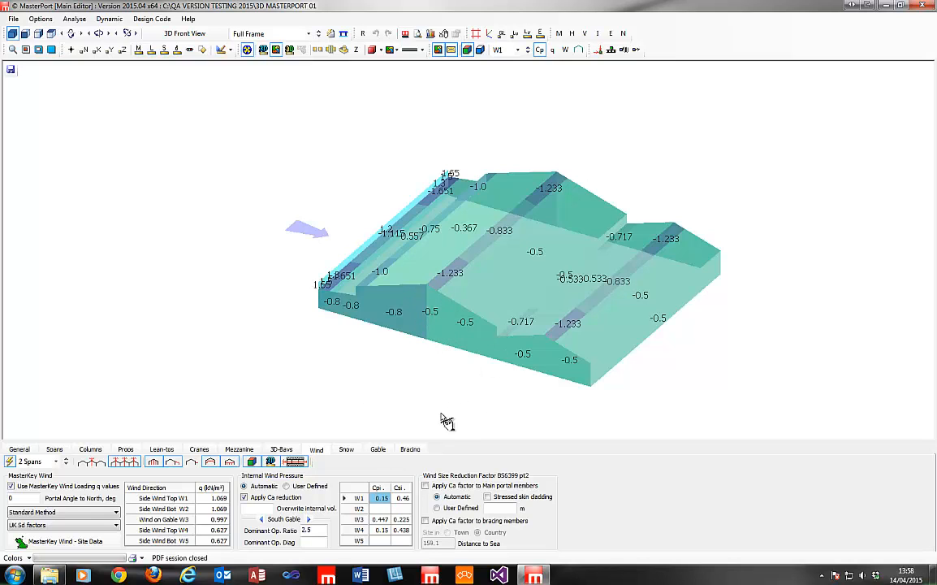
# Step the wind case through W2 to W3 and set the dominant opening diagonal to 10.
pyautogui.click(529, 53)
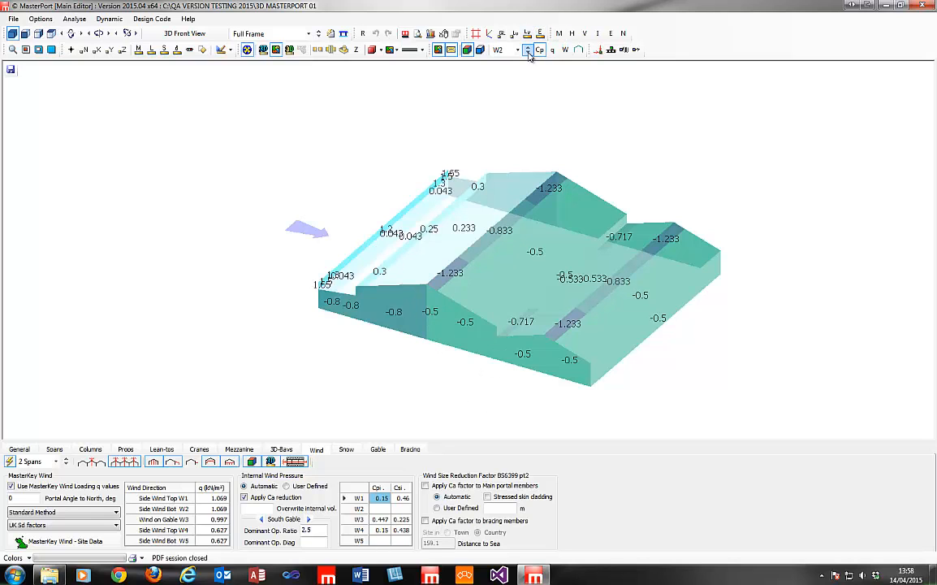
pyautogui.click(403, 498)
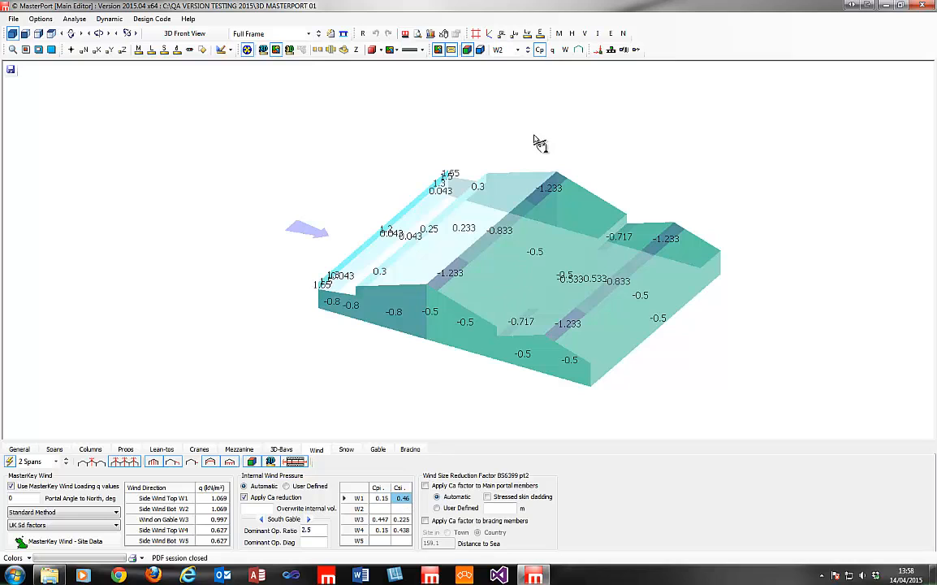
pyautogui.click(528, 53)
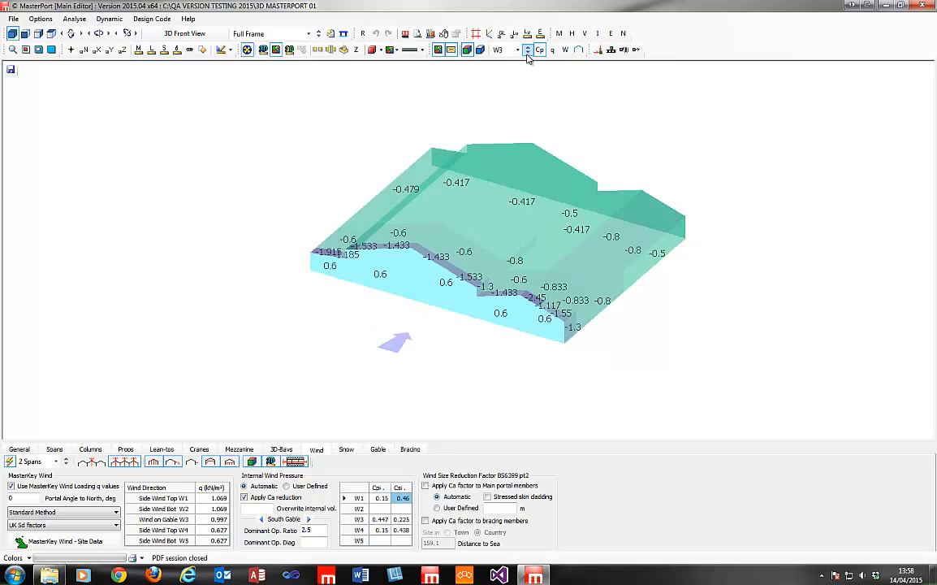
pyautogui.click(378, 520)
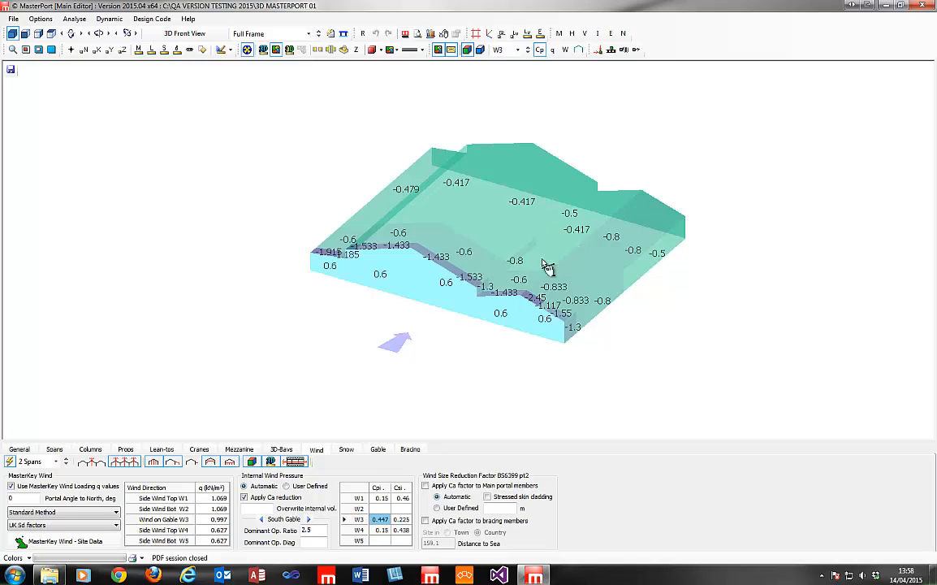
pyautogui.click(309, 540)
pyautogui.write('10')
# Display pressure cases P1, P2 and P3 on the 3D portal model in turn.
pyautogui.click(517, 49)
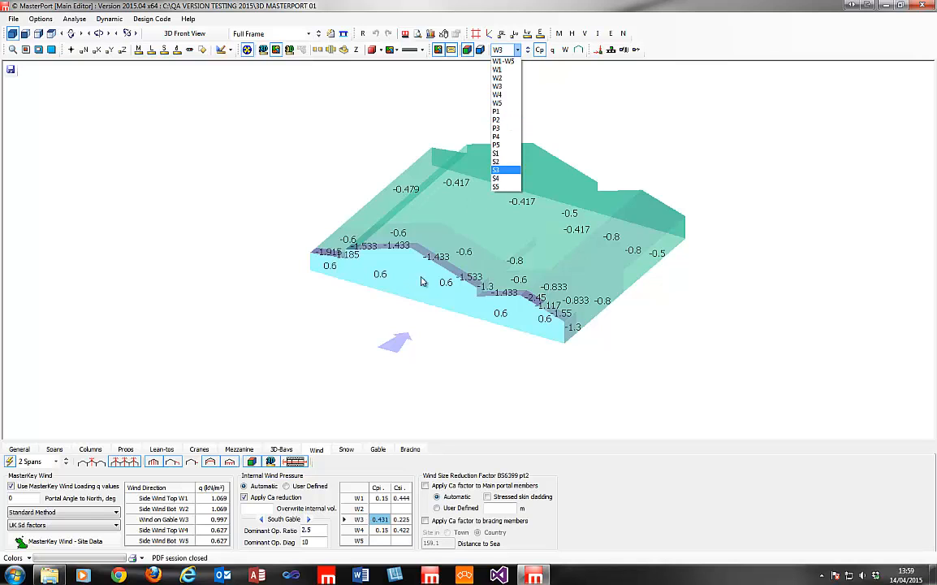
pyautogui.click(499, 113)
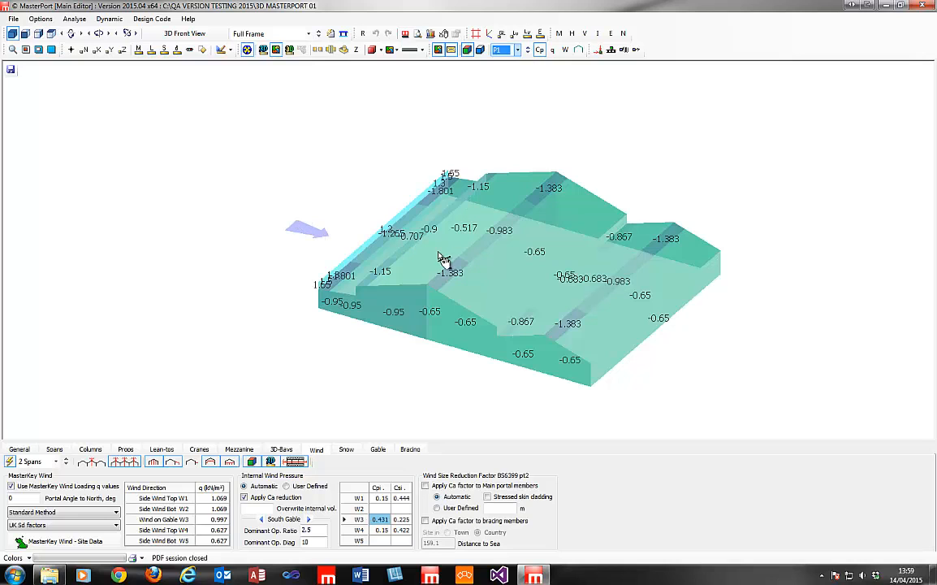
pyautogui.click(517, 49)
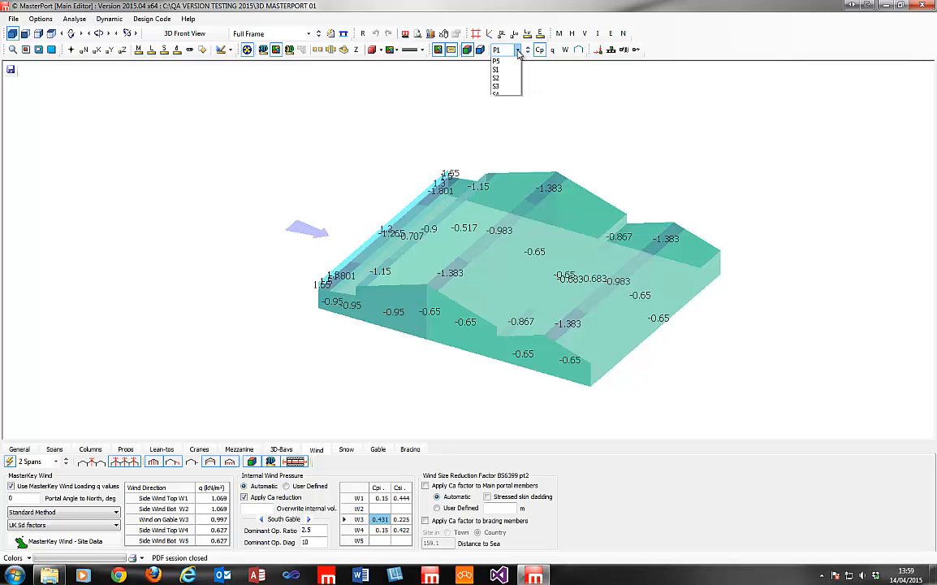
pyautogui.click(504, 130)
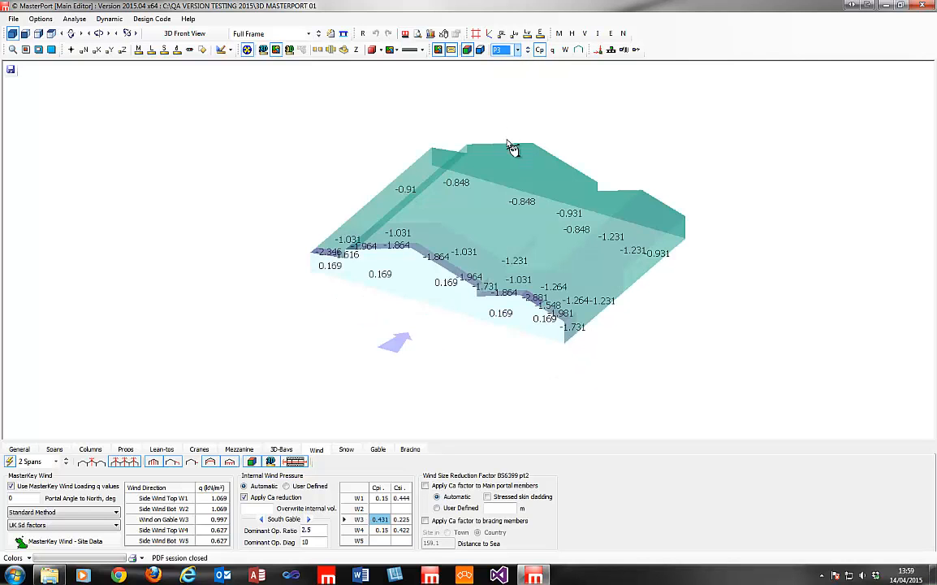
pyautogui.moveTo(638, 328); pyautogui.dragTo(315, 273)
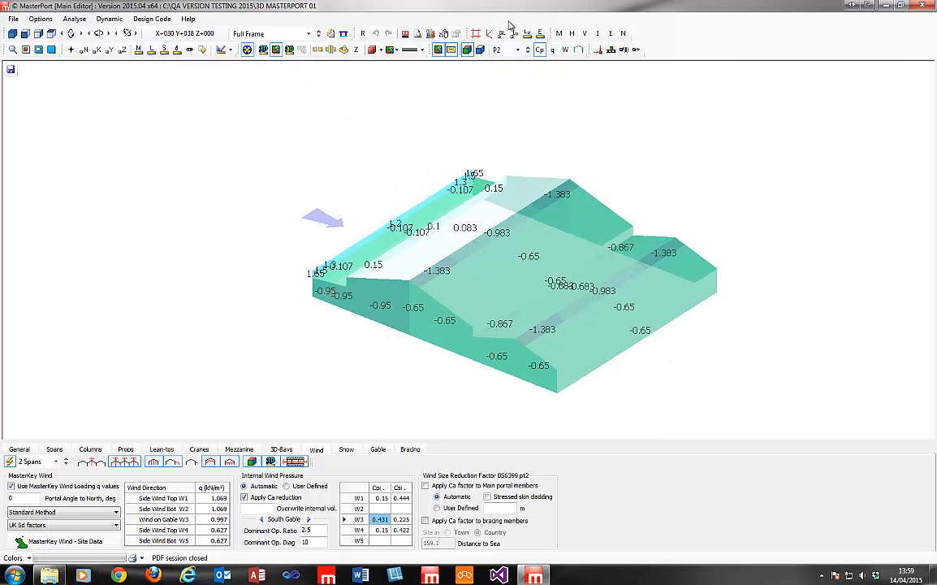
pyautogui.click(517, 50)
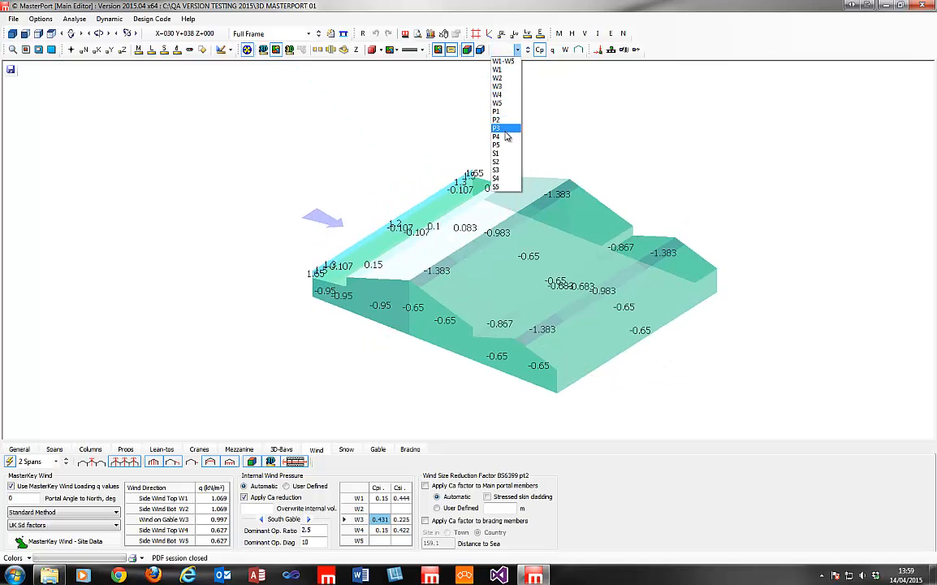
pyautogui.click(504, 129)
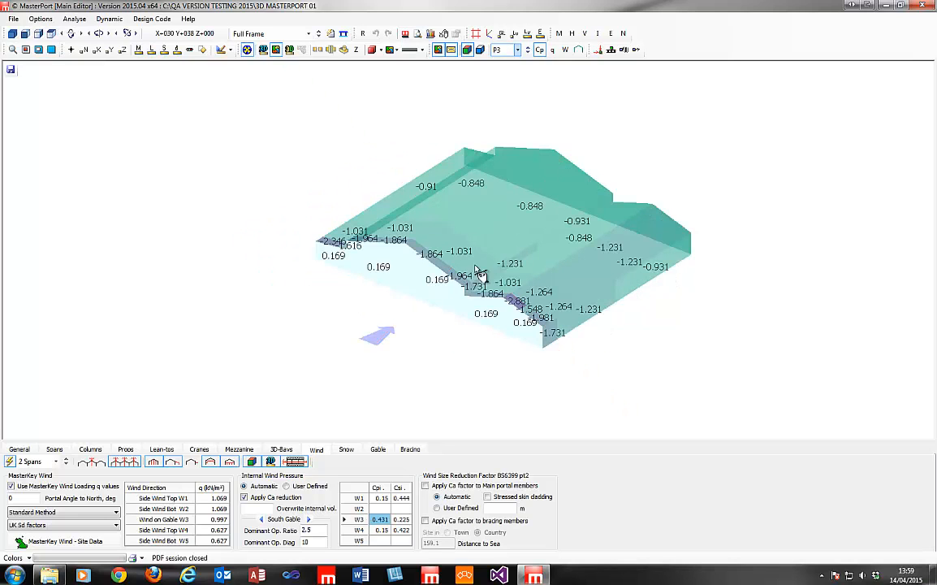
# Show the P1 pressure case and orbit to inspect both sides of the building.
pyautogui.scroll(5, 632, 291)
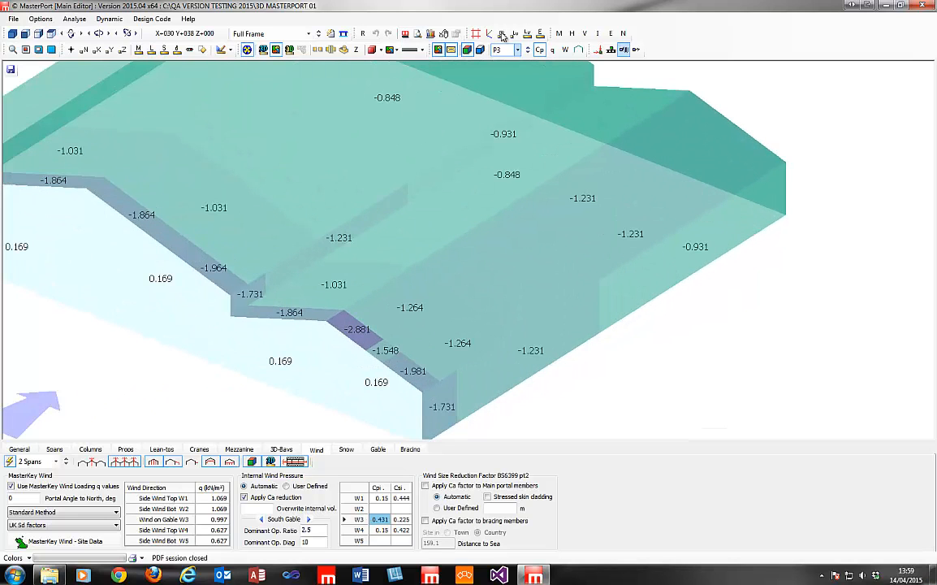
pyautogui.click(517, 50)
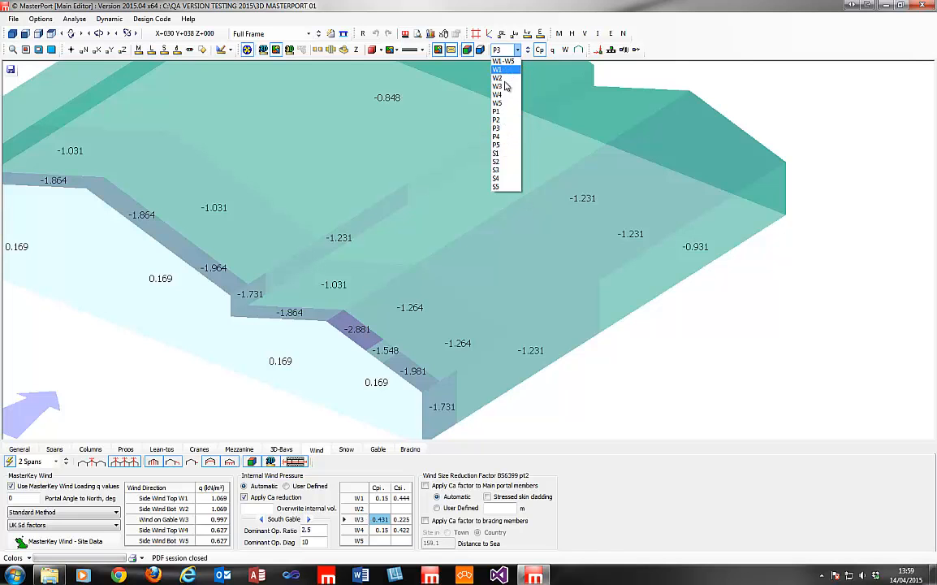
pyautogui.click(497, 113)
pyautogui.moveTo(447, 246); pyautogui.dragTo(609, 141, button='middle')
pyautogui.scroll(-2, 592, 167)
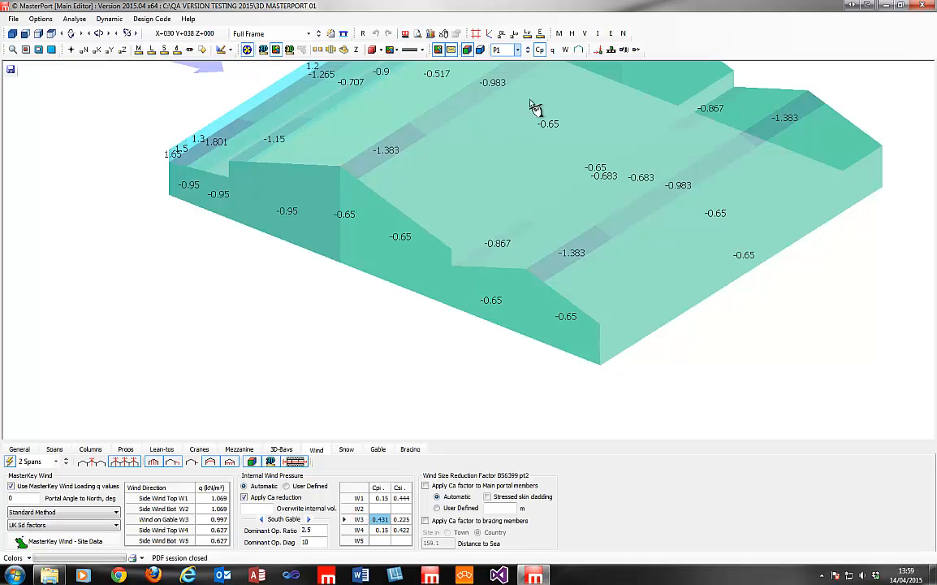
pyautogui.moveTo(215, 139); pyautogui.dragTo(233, 218, button='middle')
pyautogui.moveTo(877, 332); pyautogui.dragTo(86, 303)
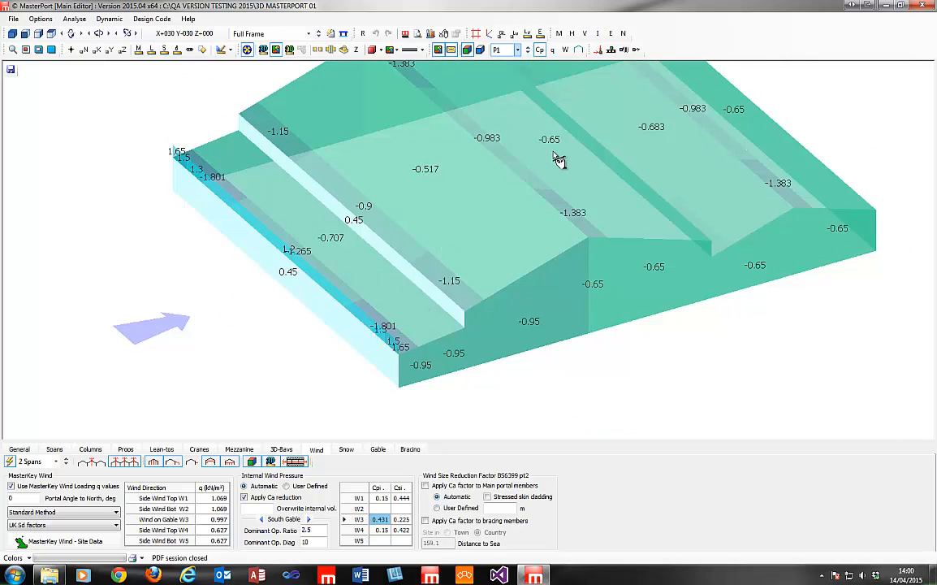
pyautogui.moveTo(28, 281); pyautogui.dragTo(790, 328)
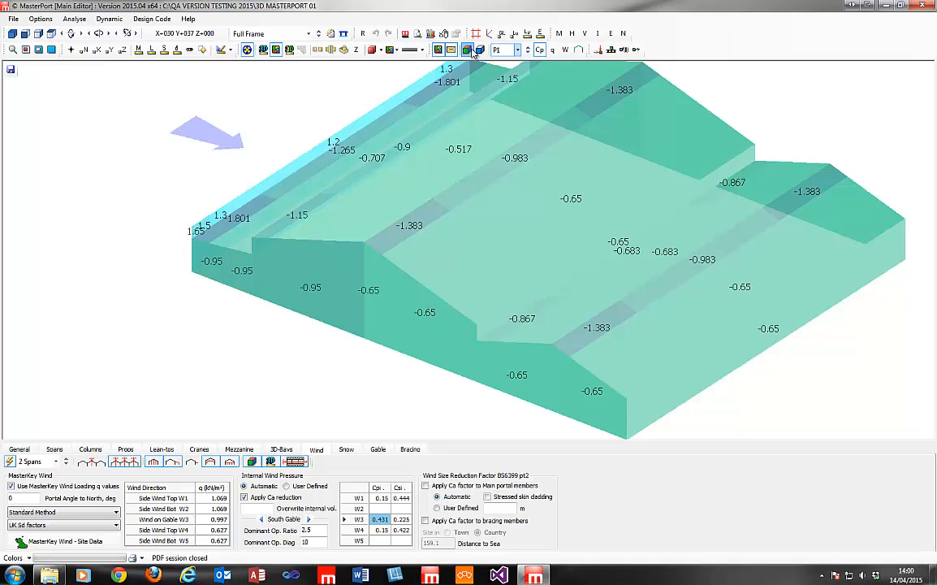
# Turn off the wind pressure display to show the plain wireframe portal frame.
pyautogui.click(469, 50)
pyautogui.moveTo(479, 207); pyautogui.dragTo(365, 251)
pyautogui.scroll(-2, 377, 245)
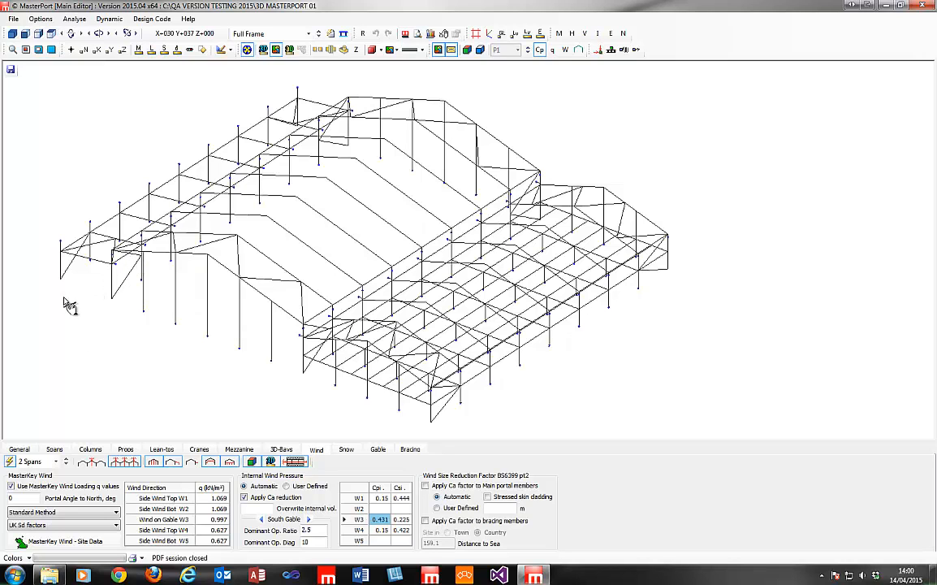
# Pan the wireframe portal frame model up-right and then back down-left.
pyautogui.moveTo(266, 329); pyautogui.dragTo(339, 270)
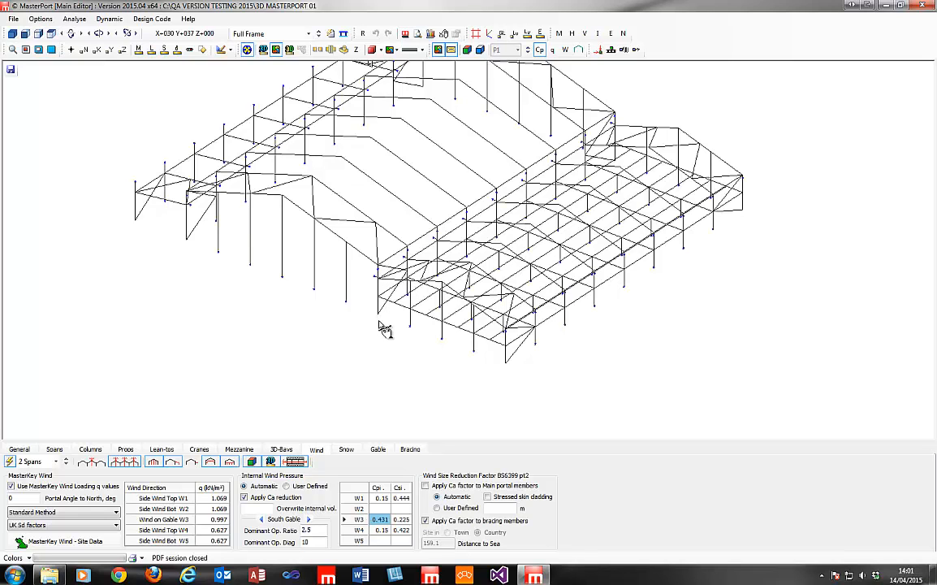
pyautogui.moveTo(473, 183); pyautogui.dragTo(377, 262, button='middle')
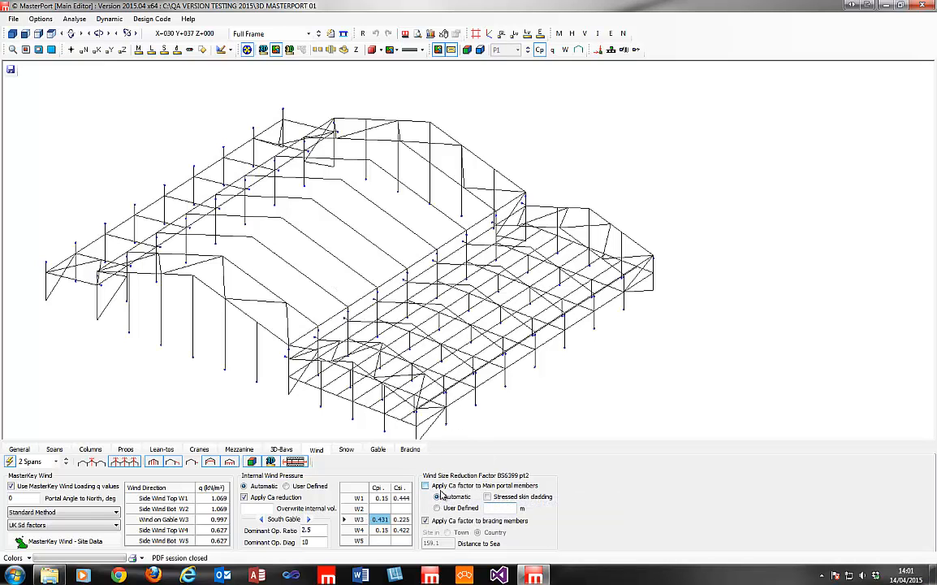
# Tick 'Apply Ca factor to Main portal members', keeping it on Automatic.
pyautogui.click(437, 488)
pyautogui.moveTo(448, 272); pyautogui.dragTo(453, 231, button='middle')
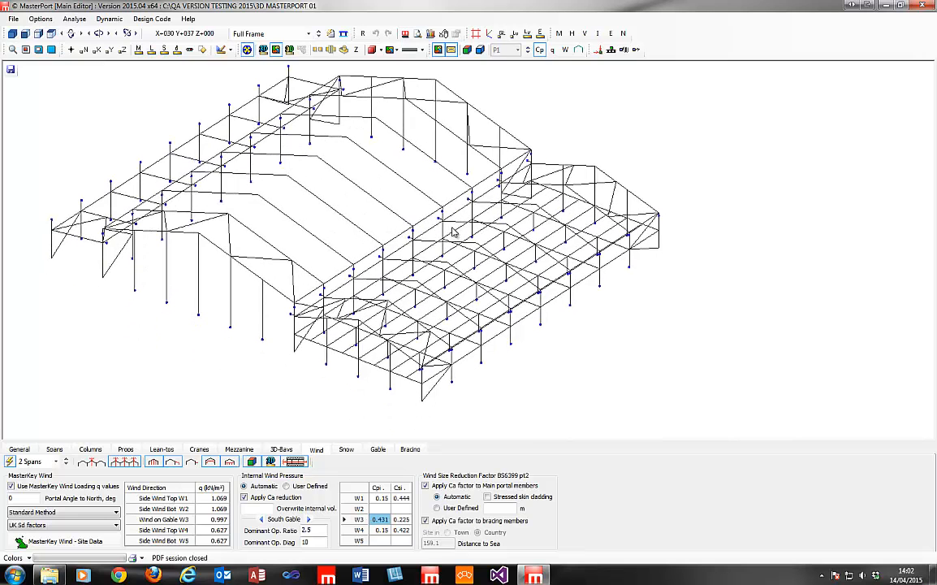
# Zoom and pan the portal frame to inspect it, then close the 3D MASTERPORT 01 model window.
pyautogui.scroll(-2, 453, 231)
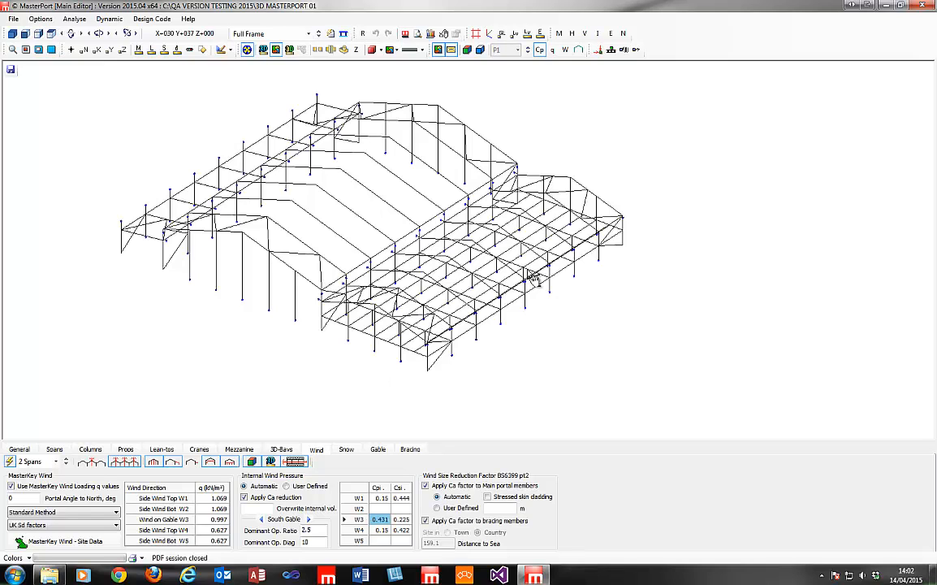
pyautogui.moveTo(400, 278); pyautogui.dragTo(451, 297, button='middle')
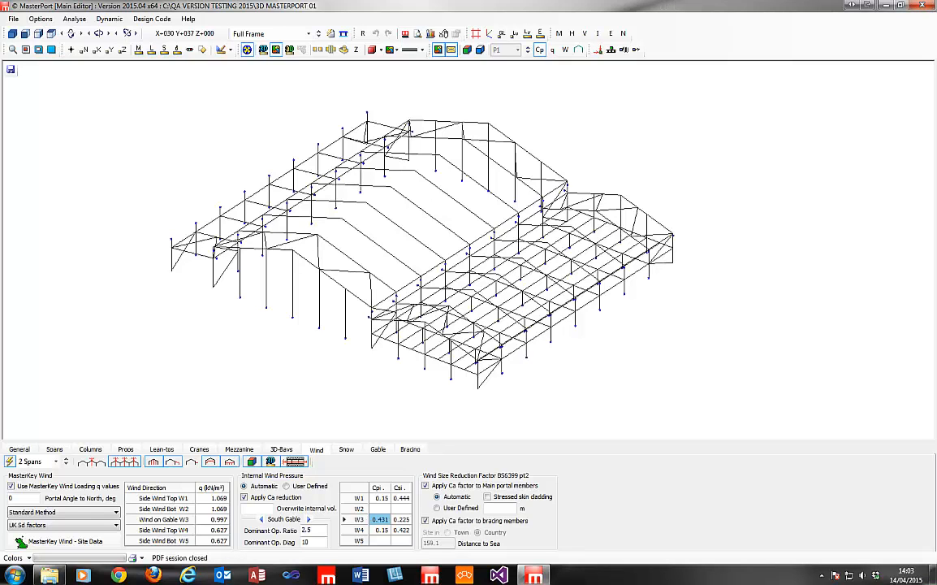
pyautogui.click(927, 4)
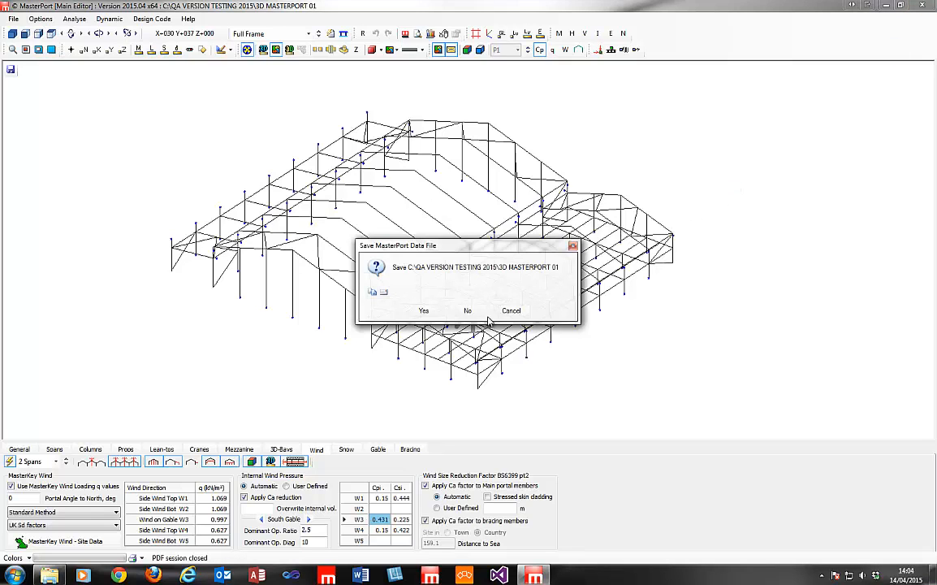
# Discard the MasterPort data file changes and open the MasterSeries Link Manager from Revit's Add-Ins tab.
pyautogui.click(467, 311)
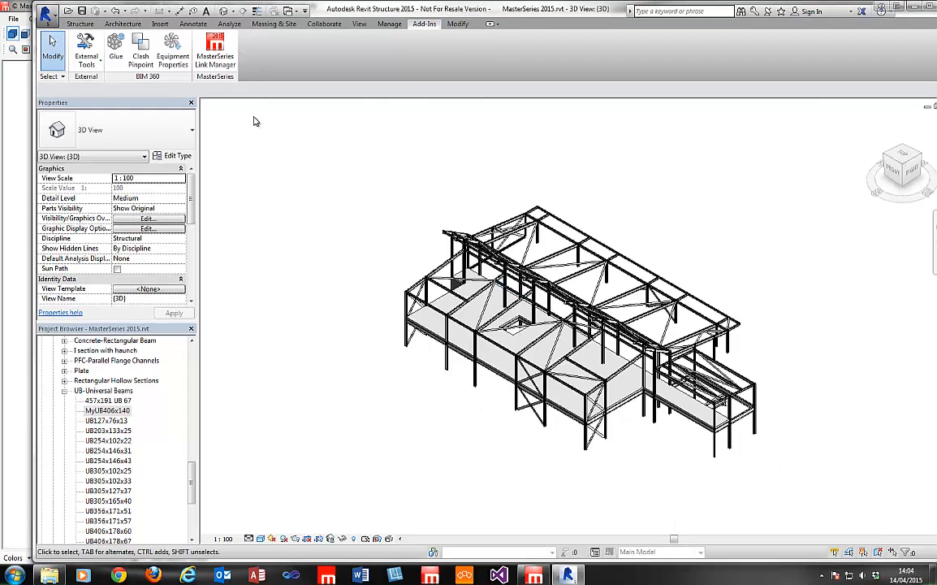
pyautogui.click(91, 65)
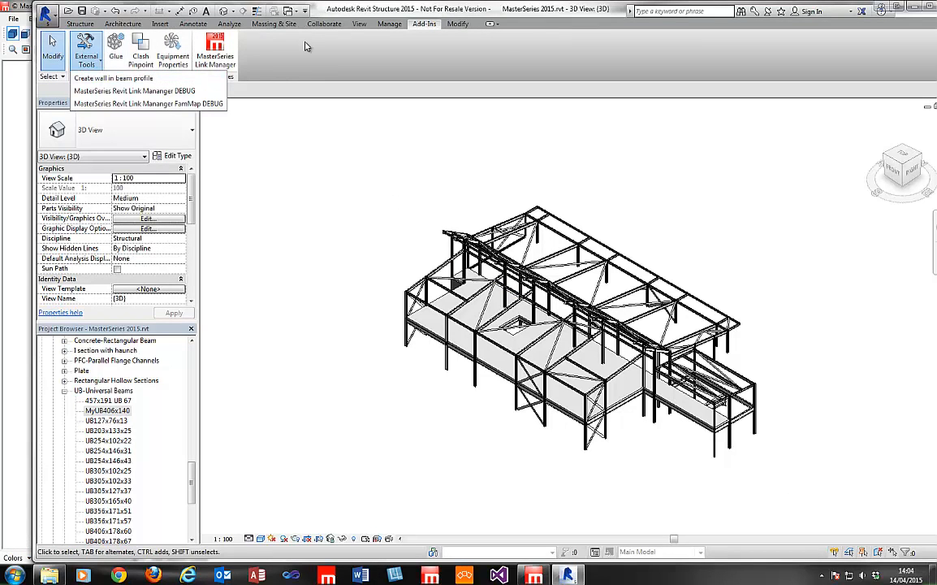
pyautogui.click(272, 40)
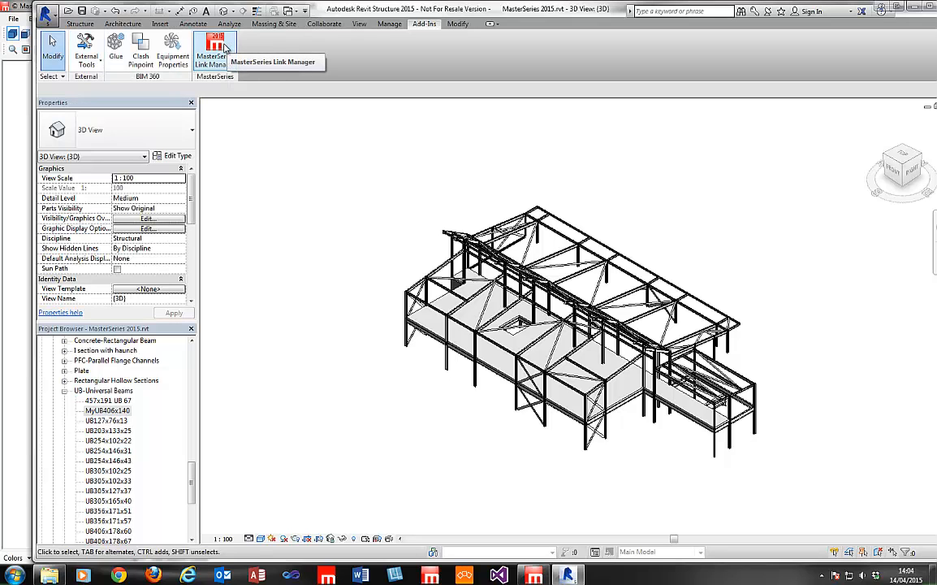
pyautogui.click(216, 52)
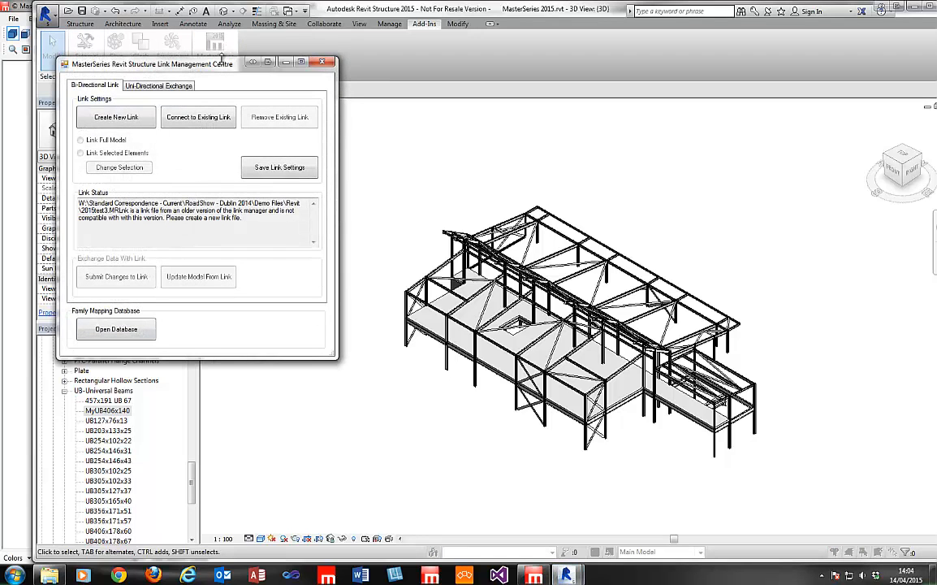
pyautogui.moveTo(196, 66); pyautogui.dragTo(383, 105)
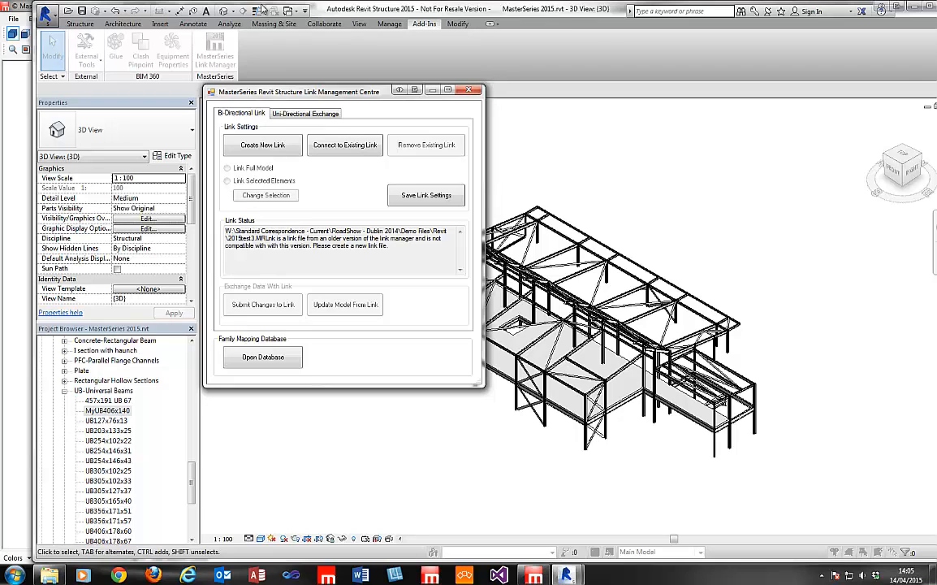
# Open the Section Mapping Database from the Family Mapping Database panel in the Link Management Centre.
pyautogui.click(276, 365)
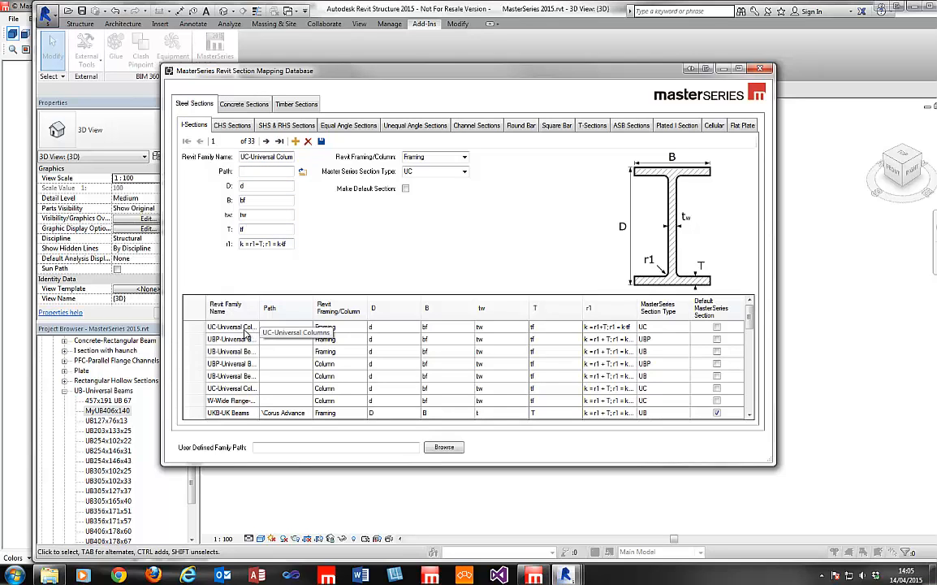
pyautogui.click(243, 339)
pyautogui.click(244, 328)
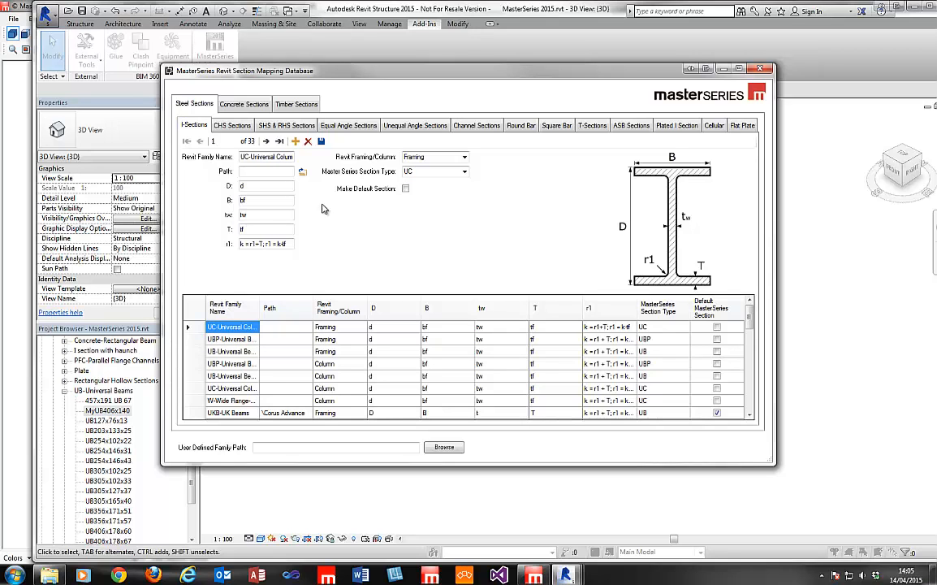
pyautogui.click(237, 105)
pyautogui.click(297, 104)
pyautogui.click(192, 104)
pyautogui.click(233, 126)
pyautogui.click(201, 126)
pyautogui.click(242, 130)
pyautogui.click(280, 127)
pyautogui.click(338, 130)
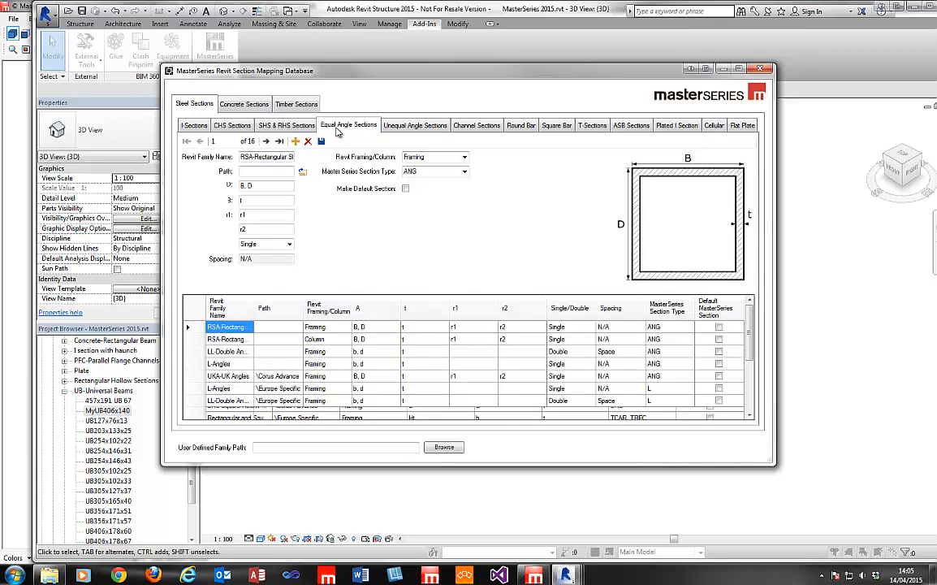
pyautogui.click(394, 126)
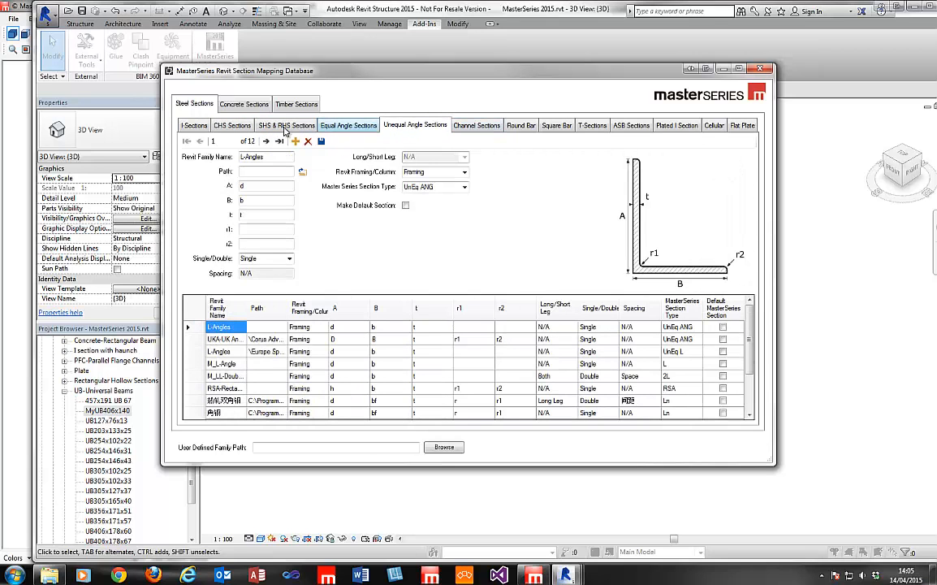
pyautogui.click(180, 123)
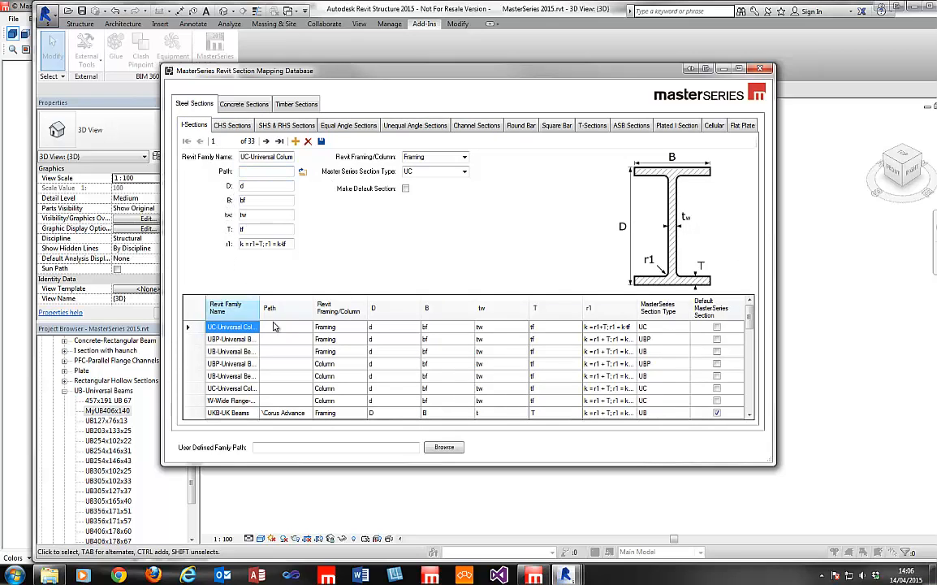
pyautogui.click(231, 339)
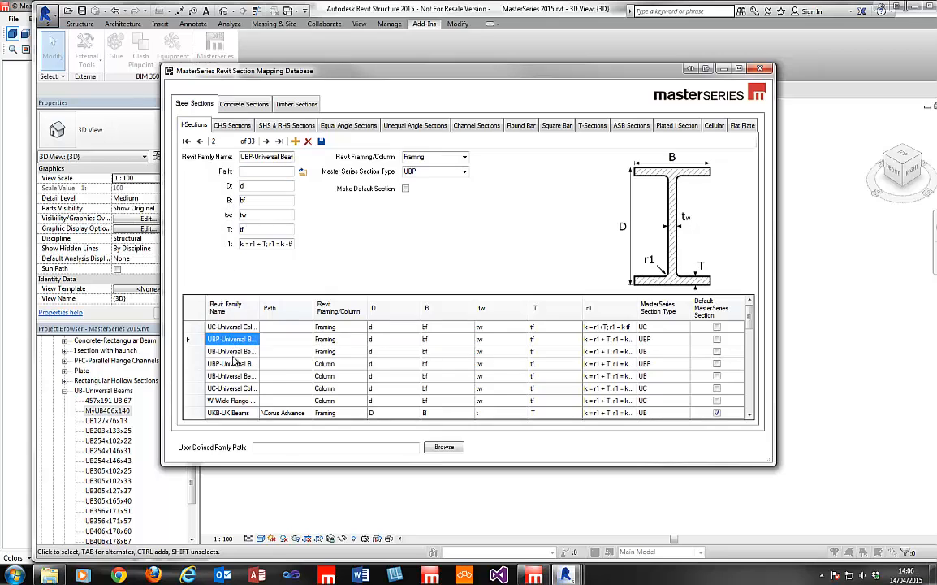
pyautogui.click(235, 364)
pyautogui.click(234, 377)
pyautogui.click(234, 389)
pyautogui.click(234, 413)
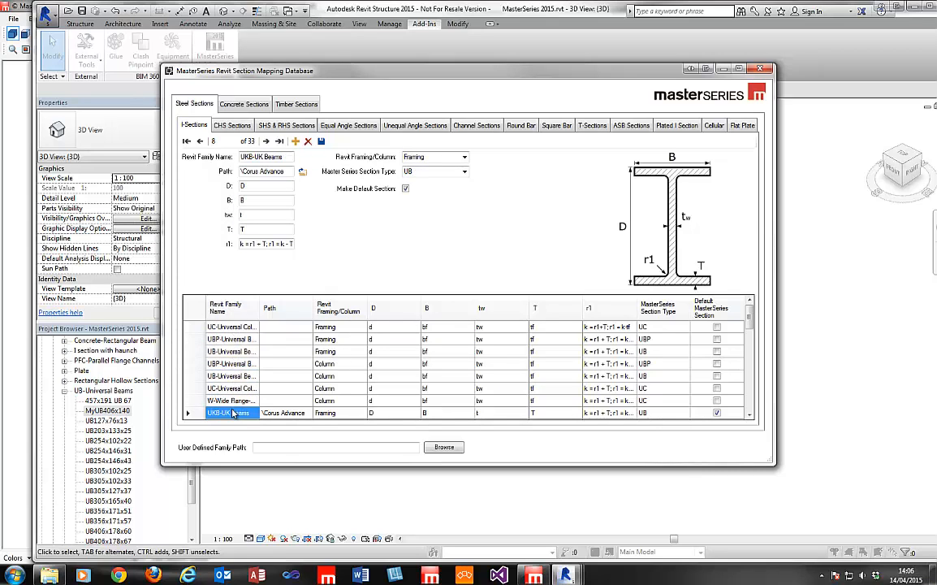
pyautogui.moveTo(750, 324); pyautogui.dragTo(741, 404)
pyautogui.click(226, 352)
pyautogui.press('Down')
pyautogui.press('Down')
pyautogui.press('Down')
pyautogui.press('Down')
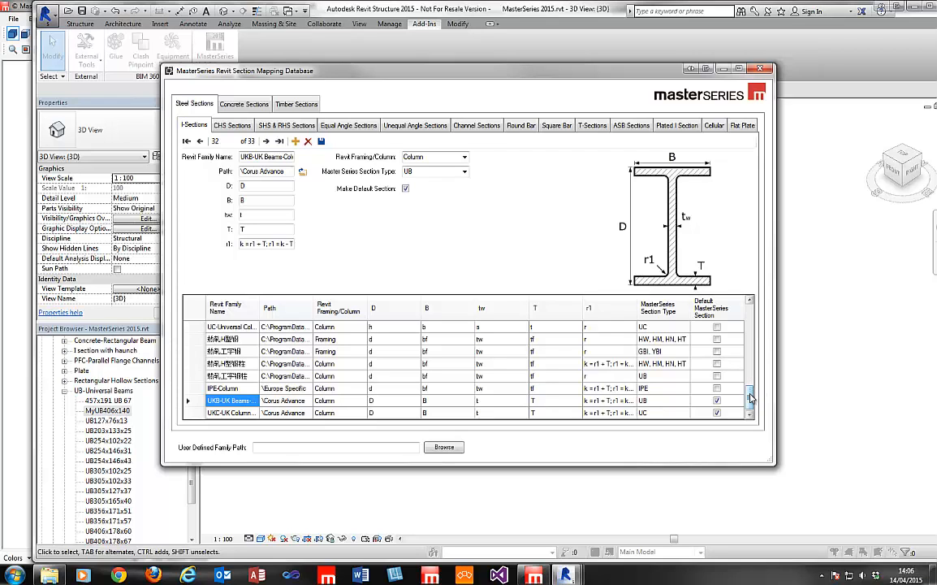
pyautogui.scroll(5, 679, 358)
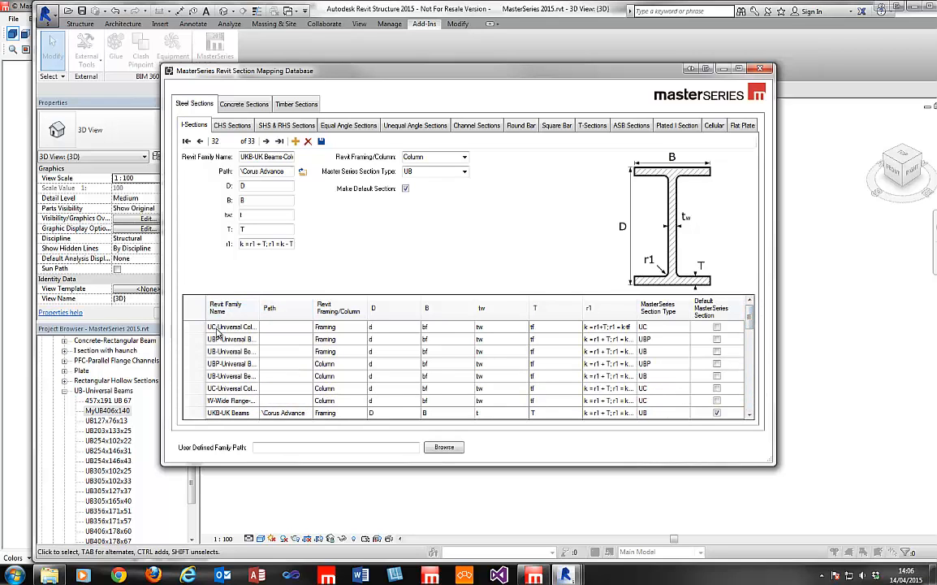
pyautogui.click(217, 328)
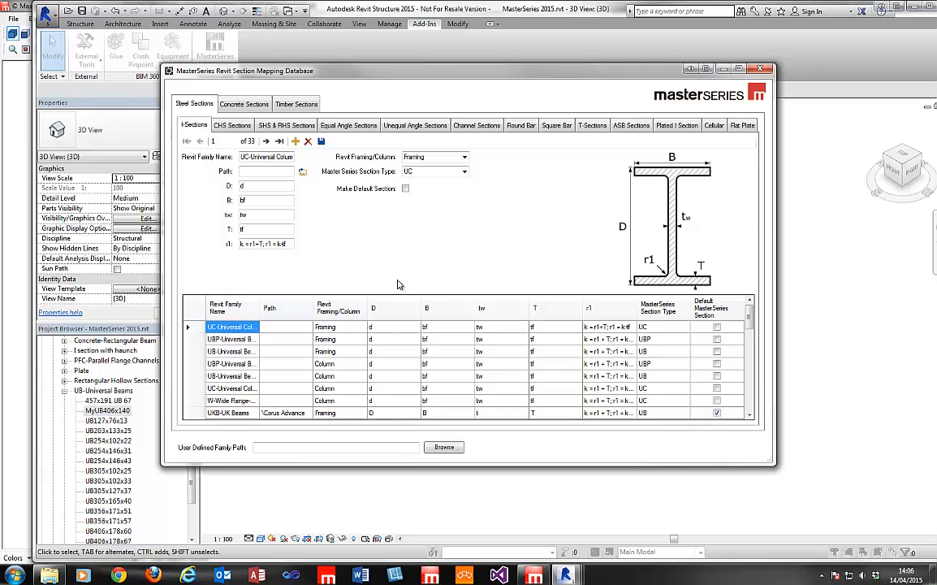
pyautogui.click(379, 327)
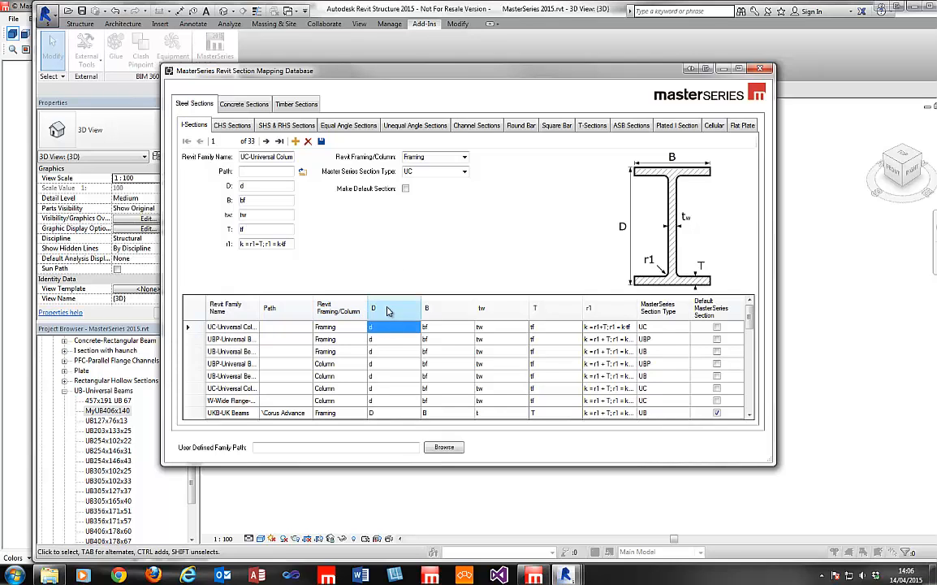
pyautogui.click(436, 328)
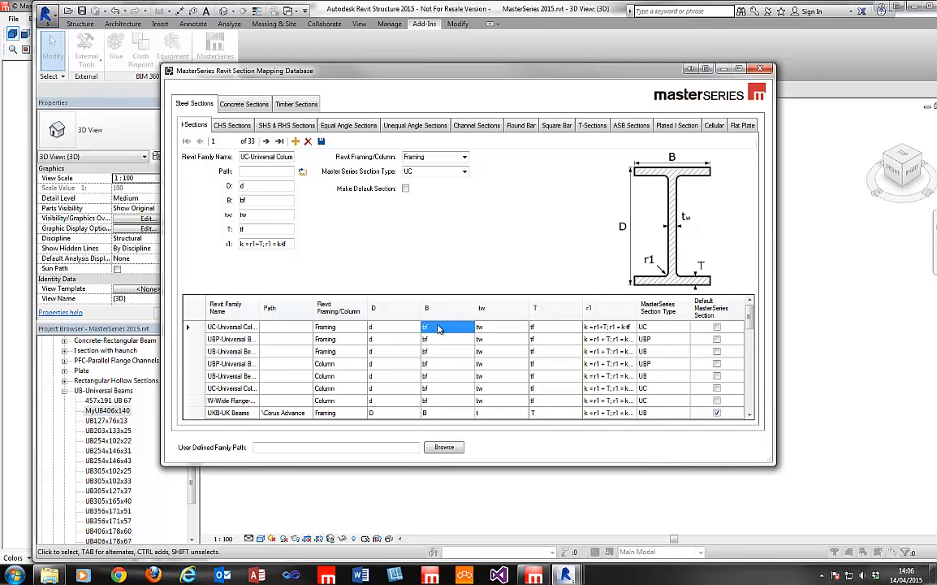
pyautogui.click(505, 327)
pyautogui.click(549, 327)
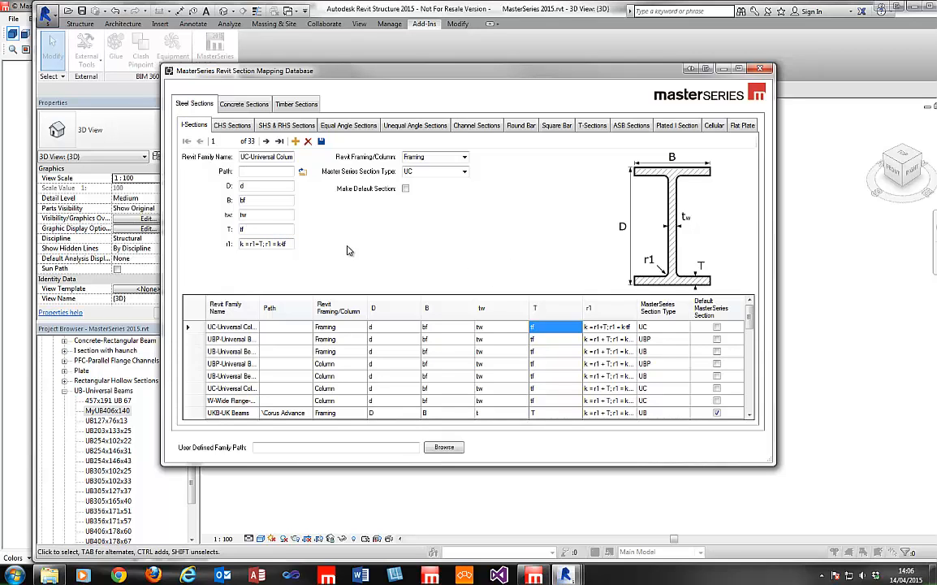
pyautogui.click(280, 246)
pyautogui.click(289, 244)
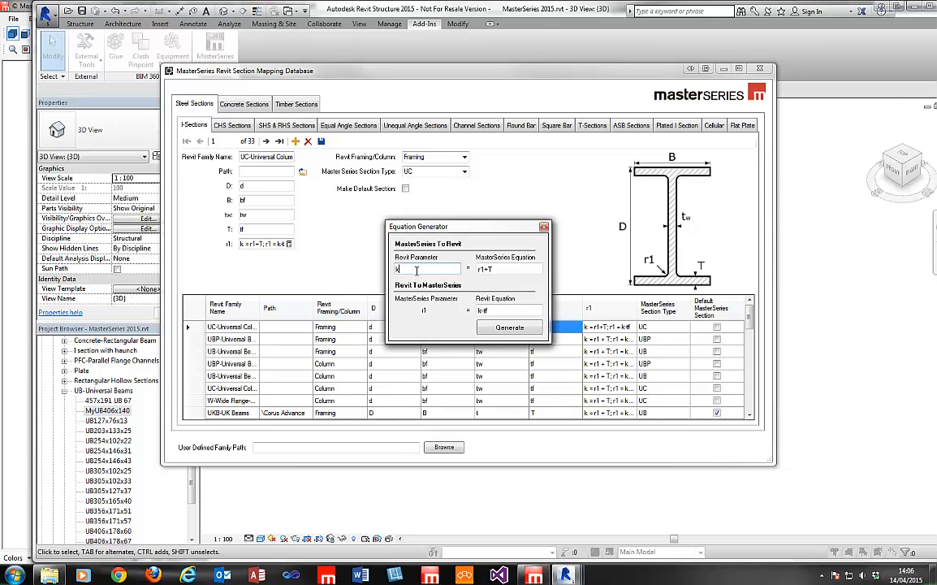
pyautogui.doubleClick(501, 272)
pyautogui.click(502, 272)
pyautogui.click(515, 314)
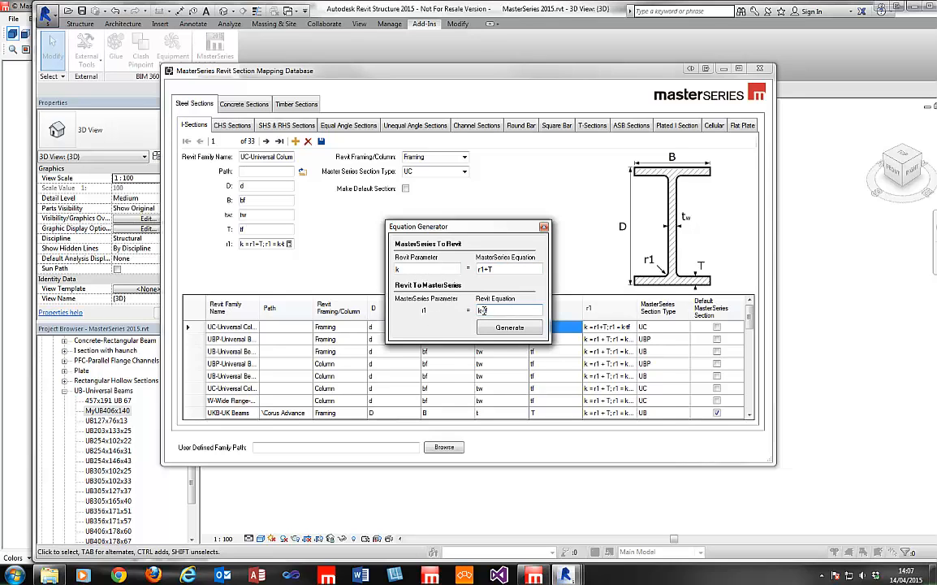
pyautogui.click(543, 227)
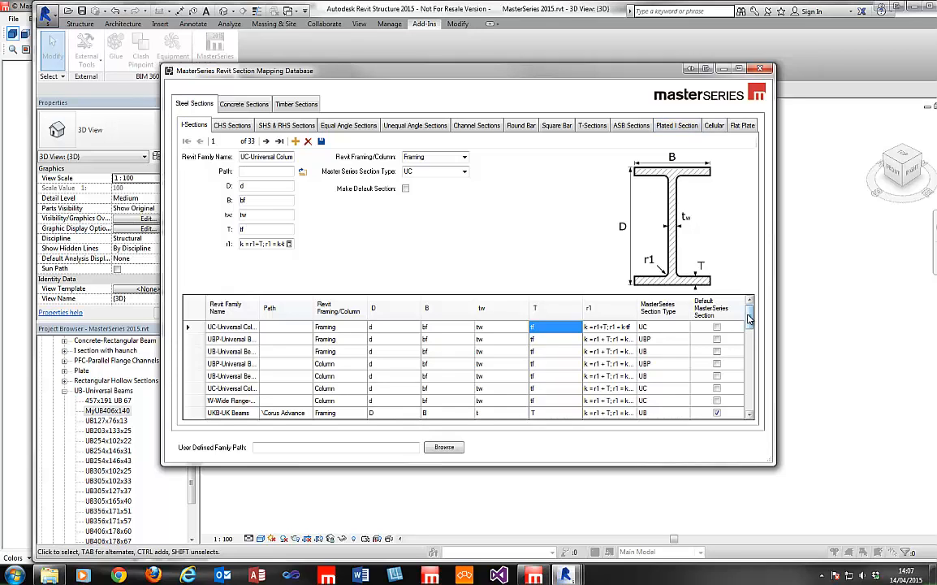
# Browse the W, UKB, UKBP, UKC, H and IPE mapping records.
pyautogui.click(285, 401)
pyautogui.click(293, 414)
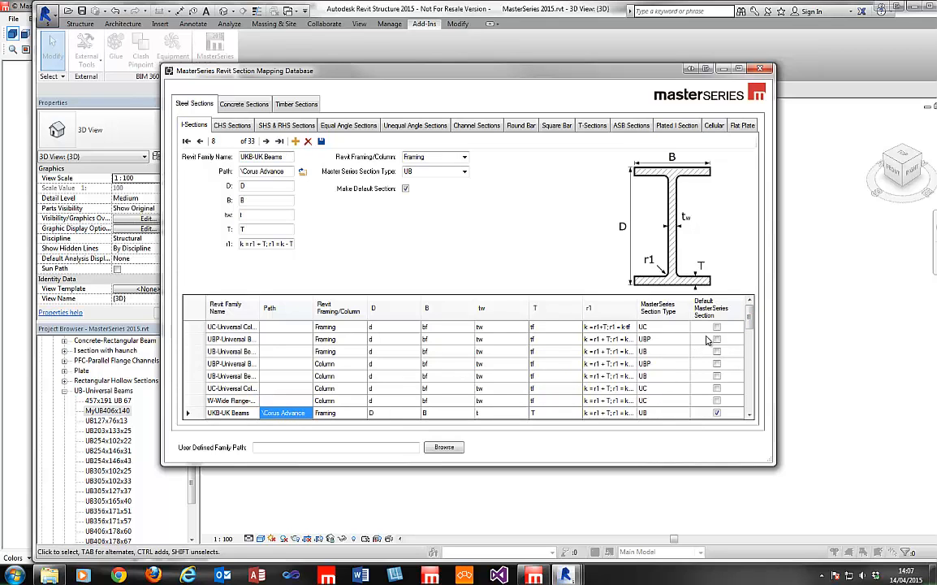
pyautogui.moveTo(750, 318); pyautogui.dragTo(744, 335)
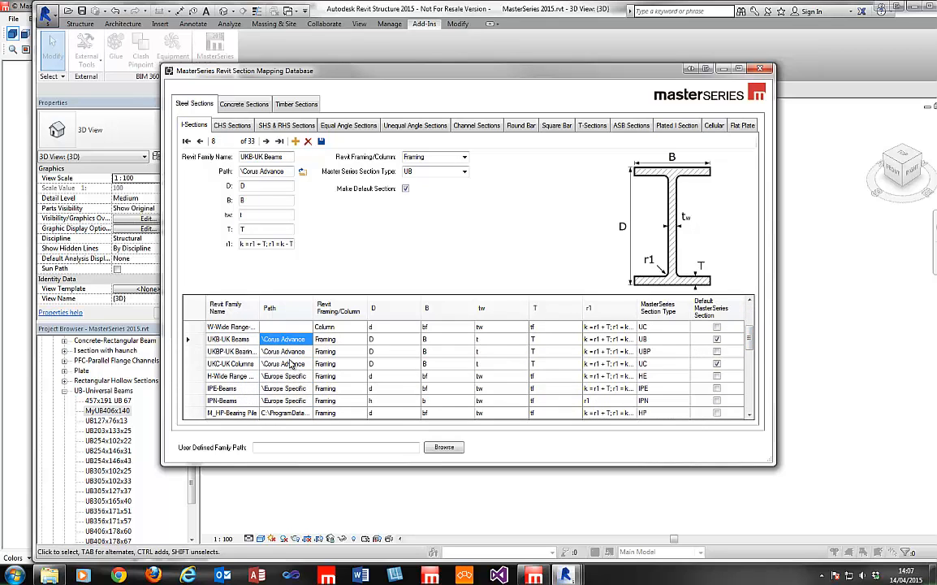
pyautogui.click(288, 351)
pyautogui.click(285, 365)
pyautogui.click(286, 376)
pyautogui.click(287, 388)
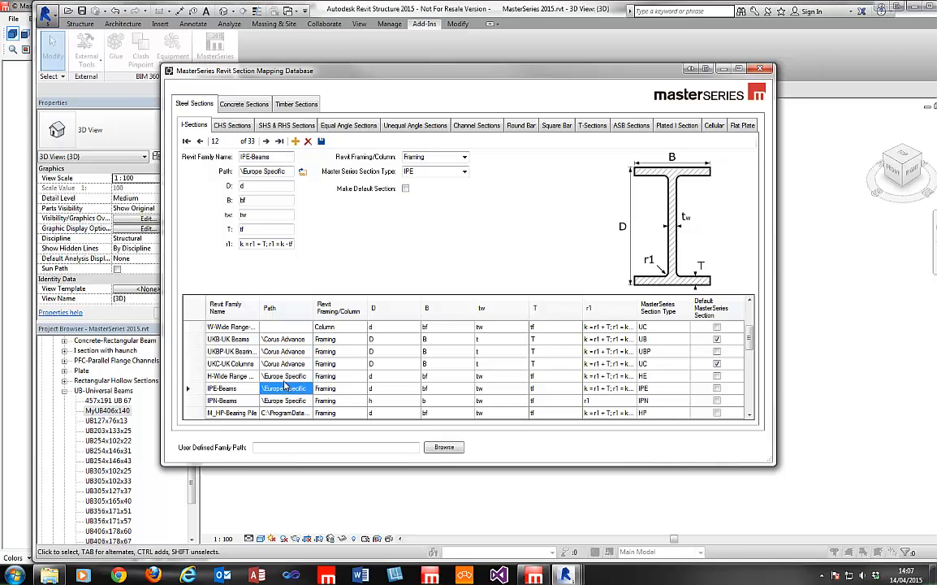
pyautogui.click(290, 363)
pyautogui.click(286, 329)
# Step through the UBP, UC, UB and W records back to UKB-UK Beams.
pyautogui.scroll(2, 286, 332)
pyautogui.click(285, 341)
pyautogui.click(285, 331)
pyautogui.click(285, 340)
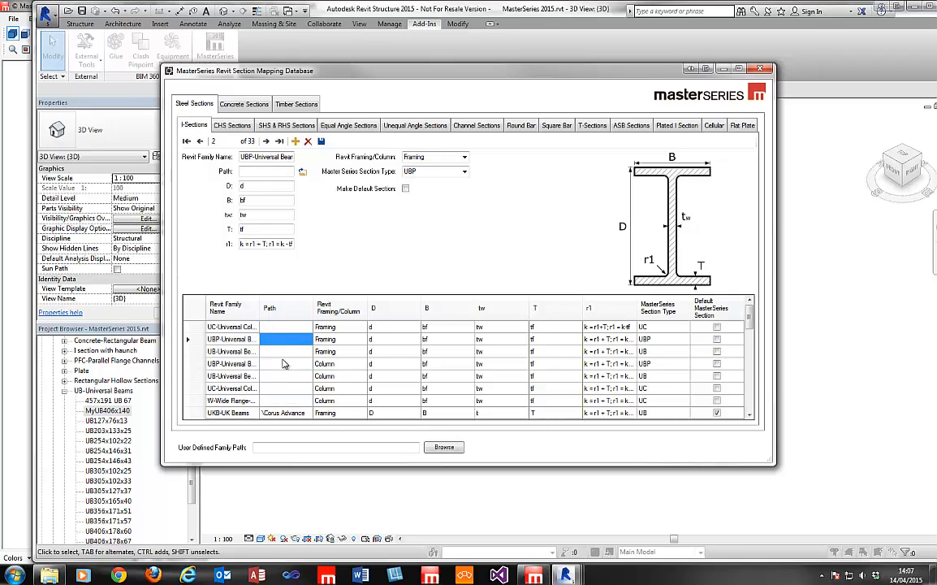
pyautogui.click(281, 364)
pyautogui.click(278, 377)
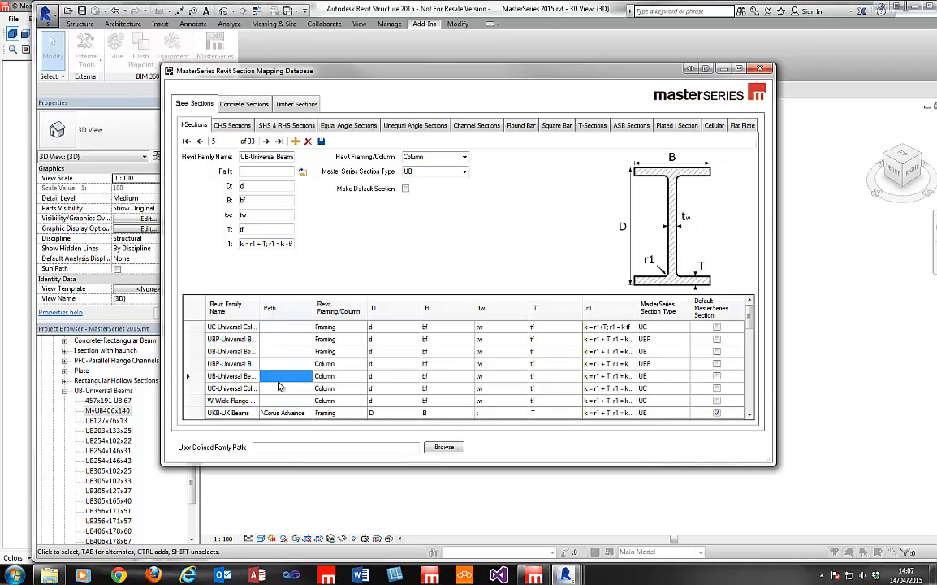
pyautogui.click(279, 389)
pyautogui.click(278, 400)
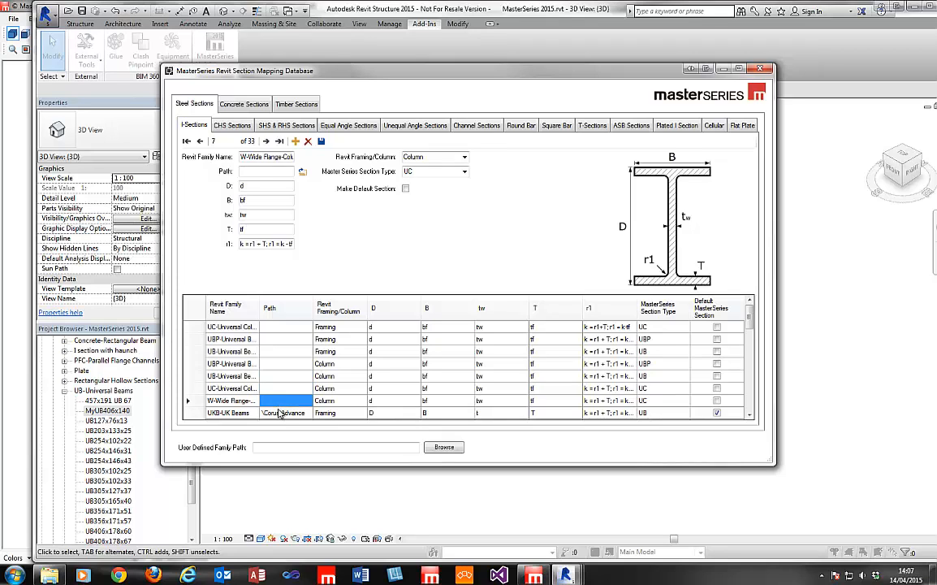
pyautogui.click(280, 412)
# Read the M_HP-Bearing Pile record's family path and select its [RVTYR] placeholder.
pyautogui.moveTo(244, 171); pyautogui.dragTo(240, 171)
pyautogui.click(264, 188)
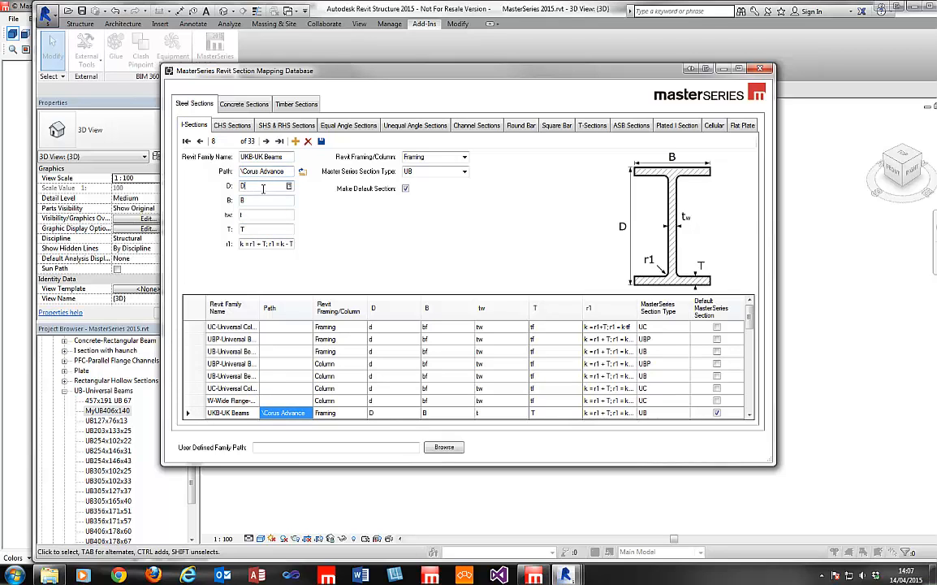
pyautogui.click(294, 400)
pyautogui.scroll(-5, 295, 381)
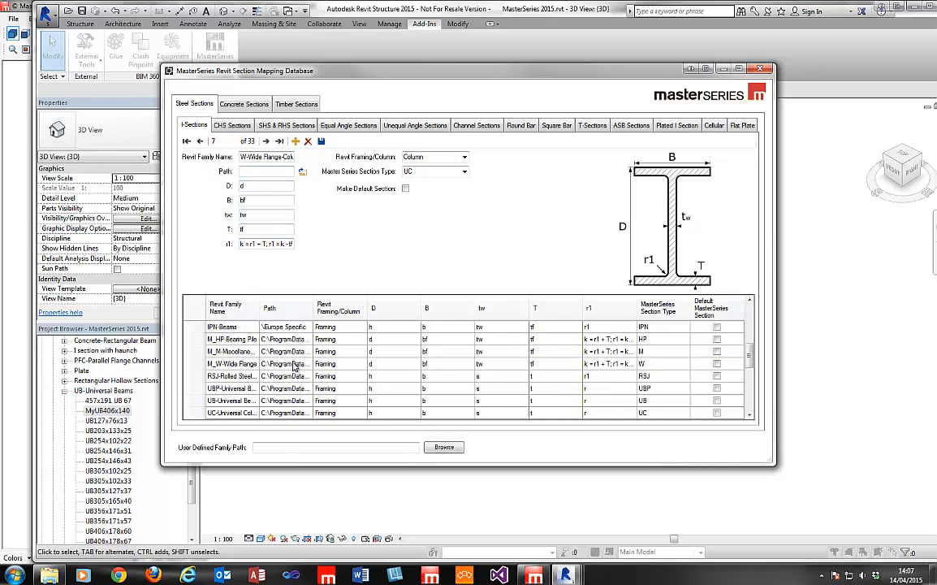
pyautogui.click(284, 339)
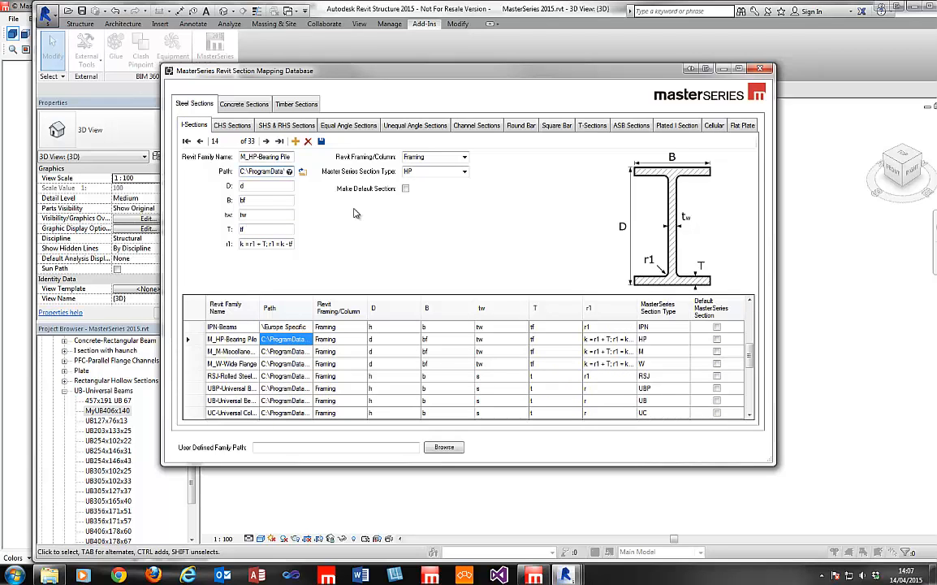
pyautogui.press('Right')
pyautogui.press('Right')
pyautogui.press('Right')
pyautogui.press('Right')
pyautogui.press('Right')
pyautogui.press('Right')
pyautogui.press('Right')
pyautogui.press('Right')
pyautogui.press('Right')
pyautogui.press('Right')
pyautogui.press('Right')
pyautogui.press('Right')
pyautogui.press('Right')
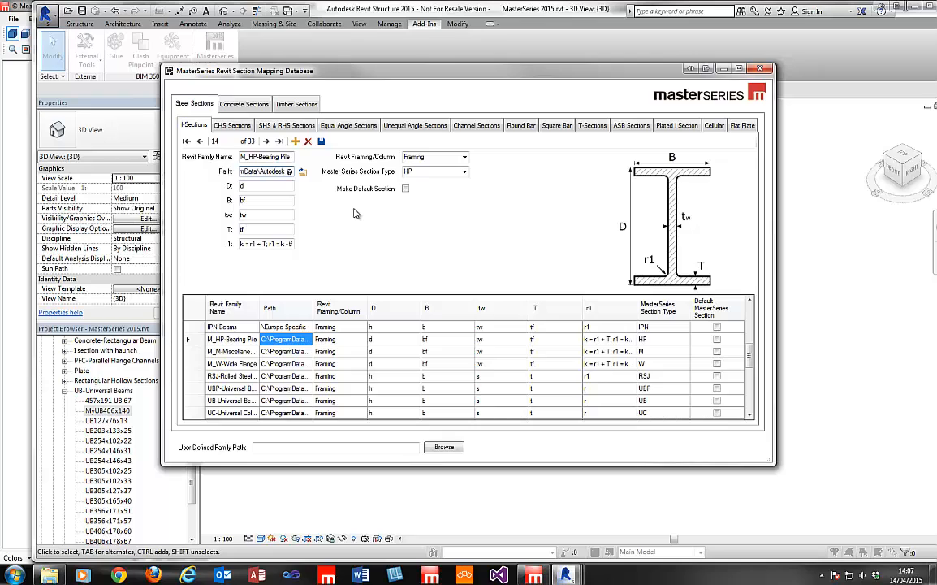
pyautogui.press('Right')
pyautogui.press('Right')
pyautogui.press('Right')
pyautogui.press('Right')
pyautogui.press('Right')
pyautogui.hotkey('shift', 'Left')
pyautogui.hotkey('shift', 'Left')
pyautogui.hotkey('shift', 'Left')
pyautogui.hotkey('shift', 'Left')
pyautogui.hotkey('shift', 'Left')
# Check the D and B dimension fields of the current mapping record.
pyautogui.click(261, 185)
pyautogui.click(266, 203)
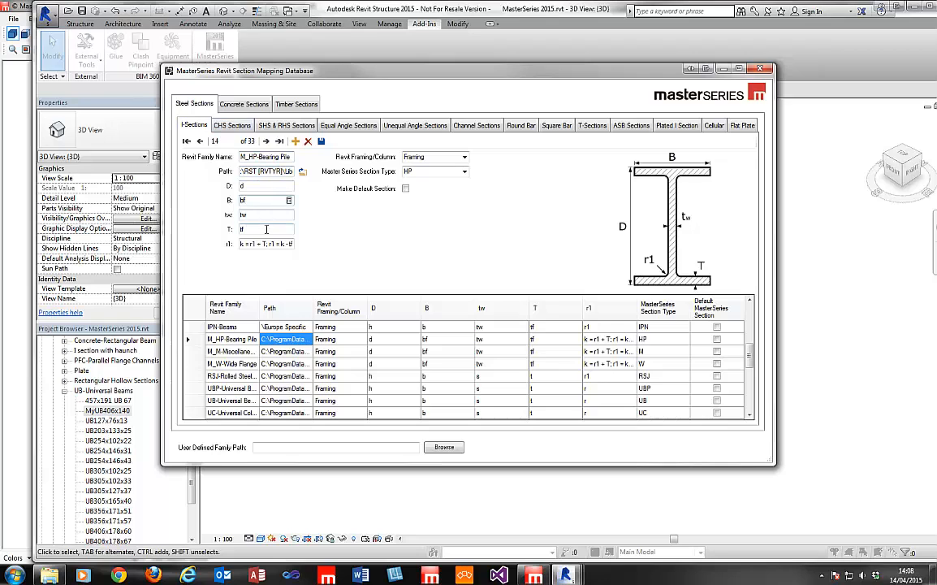
pyautogui.moveTo(749, 358); pyautogui.dragTo(748, 408)
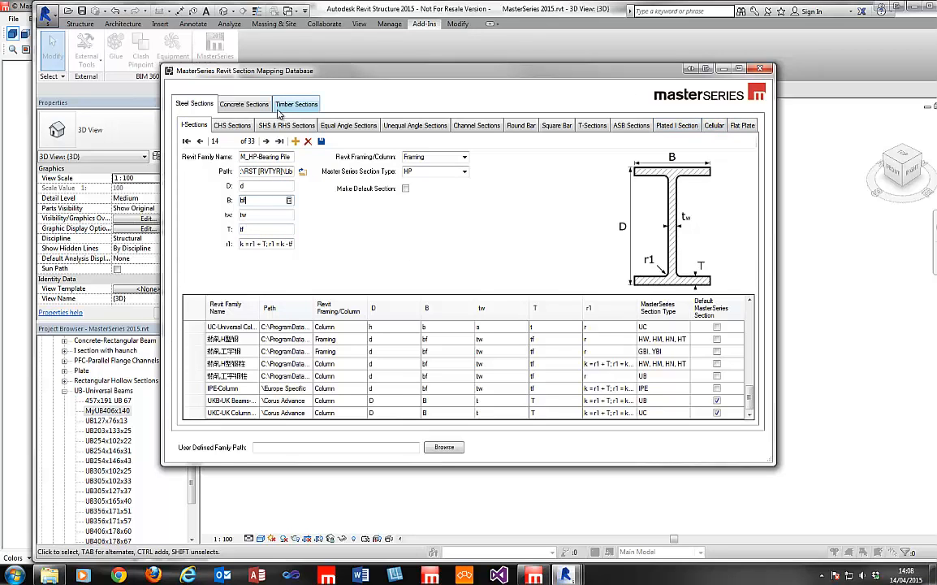
# Glance at the Concrete Sections mappings, then close the database without saving changes.
pyautogui.click(248, 104)
pyautogui.click(202, 104)
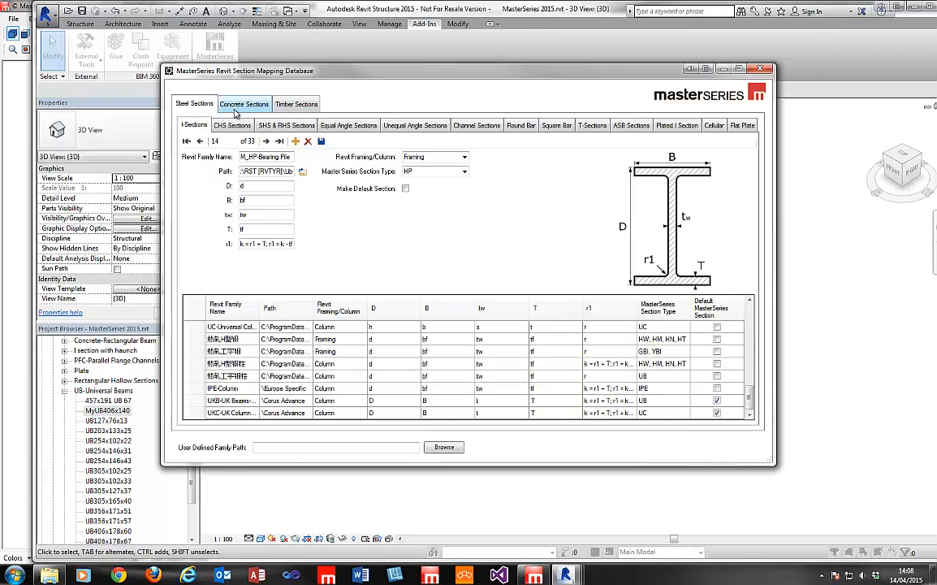
pyautogui.click(764, 70)
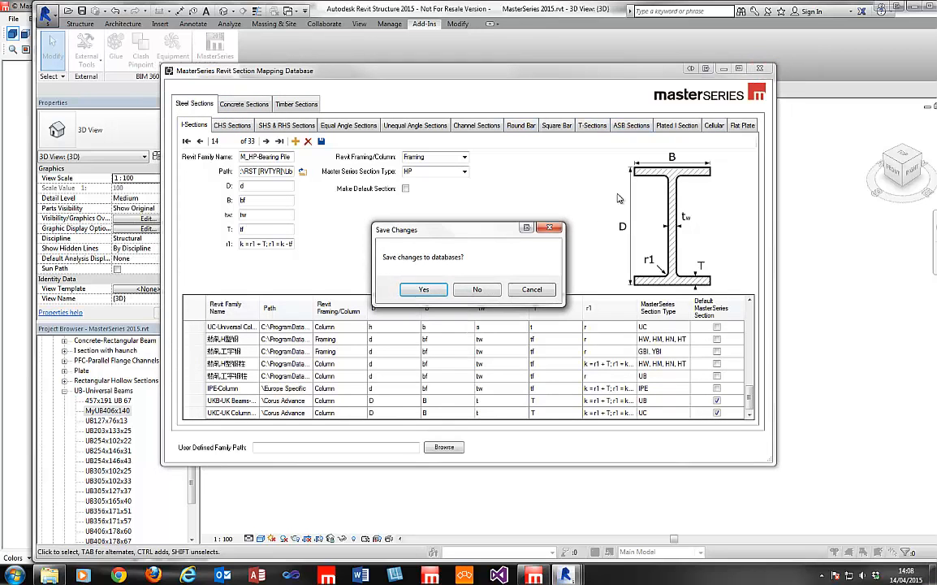
pyautogui.click(477, 289)
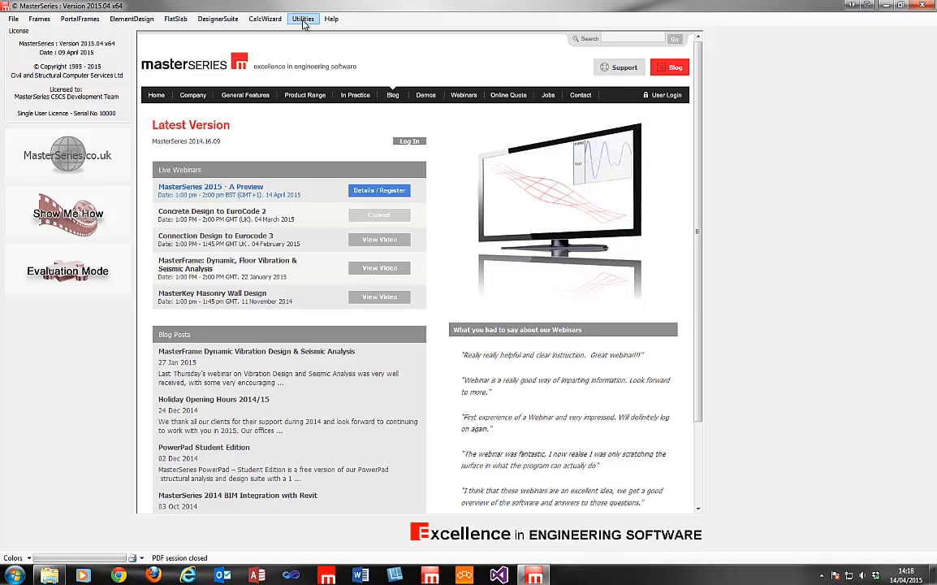
# Open MasterSeries Customization from the Utilities menu to view the steel section settings.
pyautogui.click(304, 21)
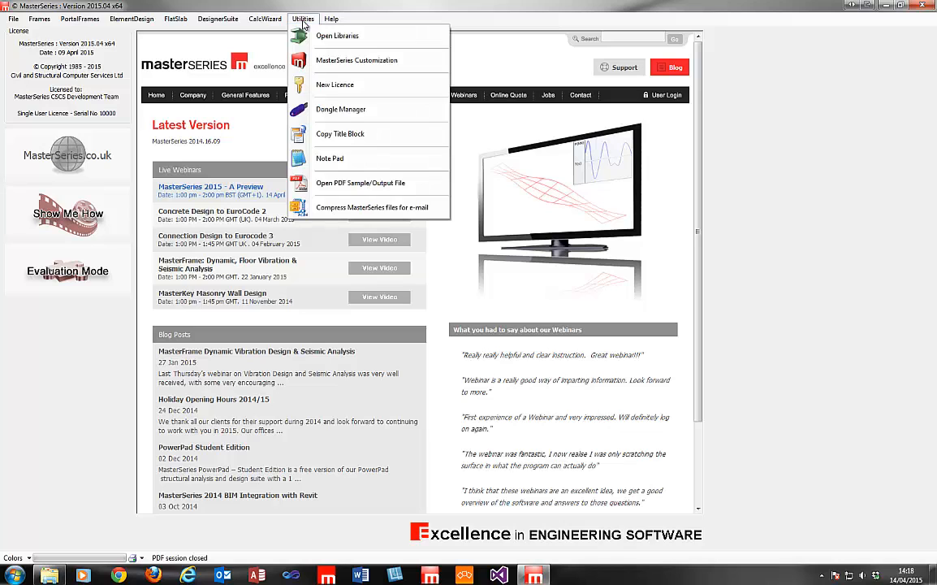
pyautogui.click(312, 35)
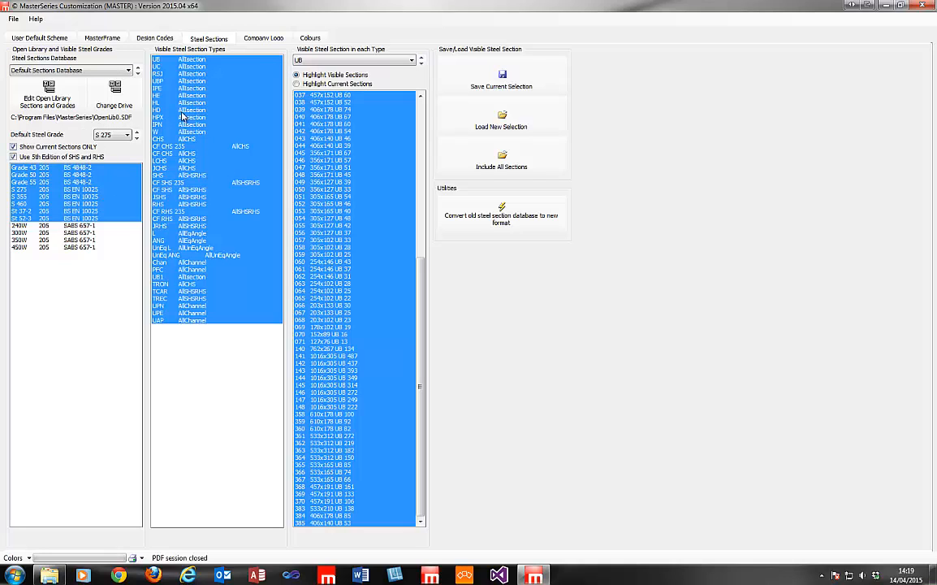
# Browse the TRON, UPN, UPE and UAP section types in the UK library.
pyautogui.click(309, 63)
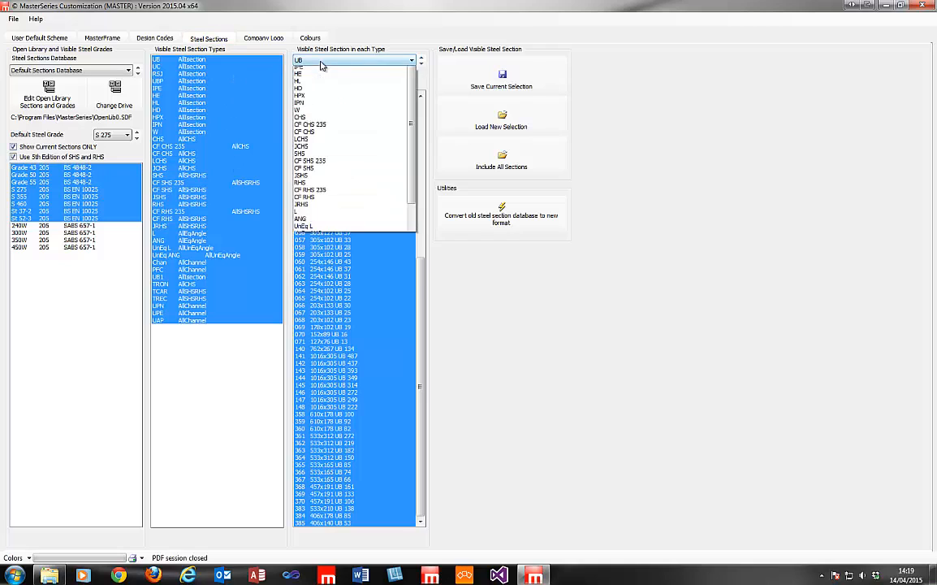
pyautogui.moveTo(414, 151); pyautogui.dragTo(412, 209)
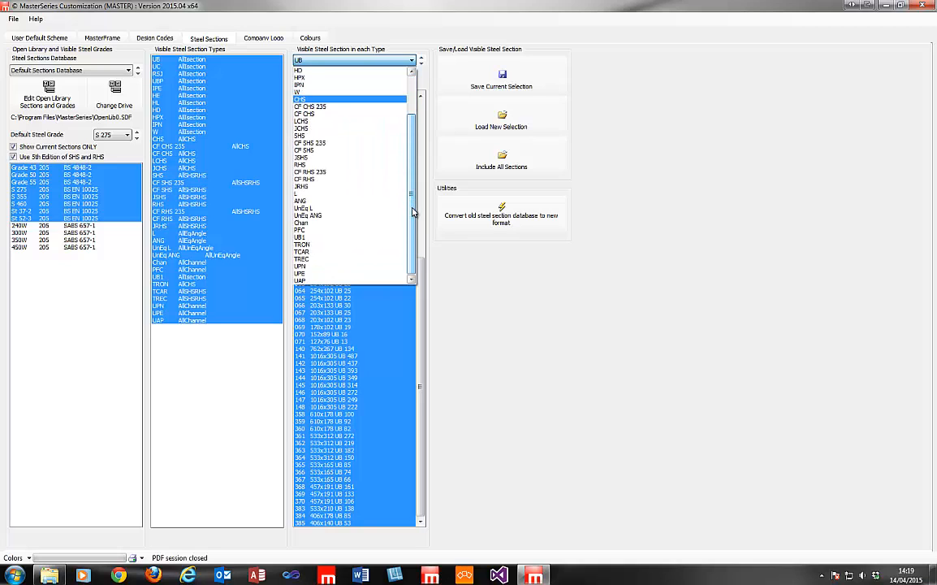
pyautogui.click(364, 245)
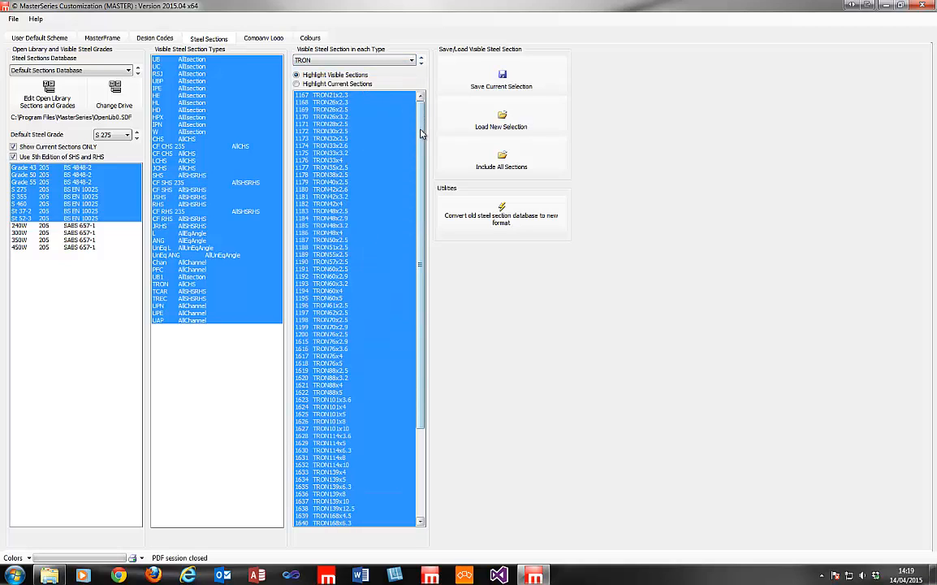
pyautogui.moveTo(421, 131); pyautogui.dragTo(426, 223)
pyautogui.scroll(5, 436, 244)
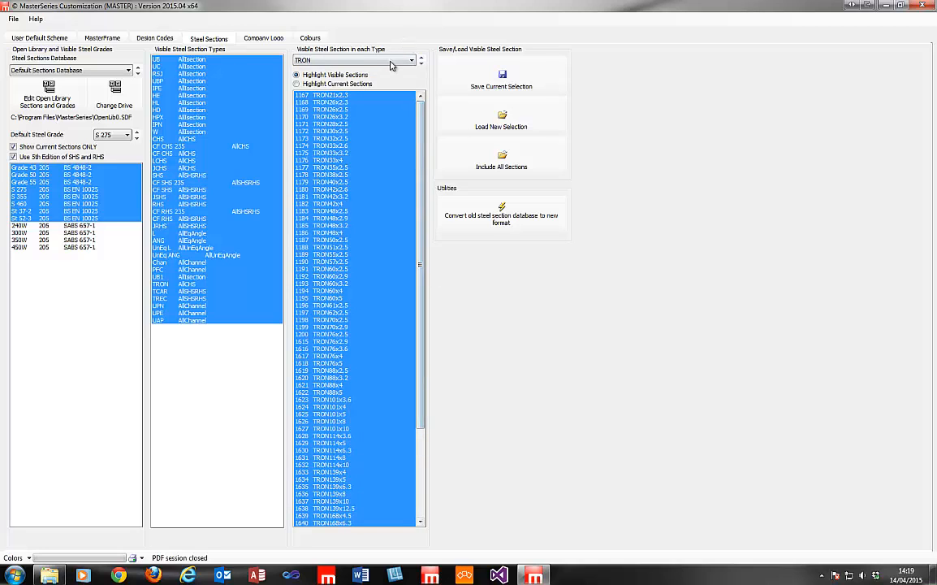
pyautogui.click(390, 62)
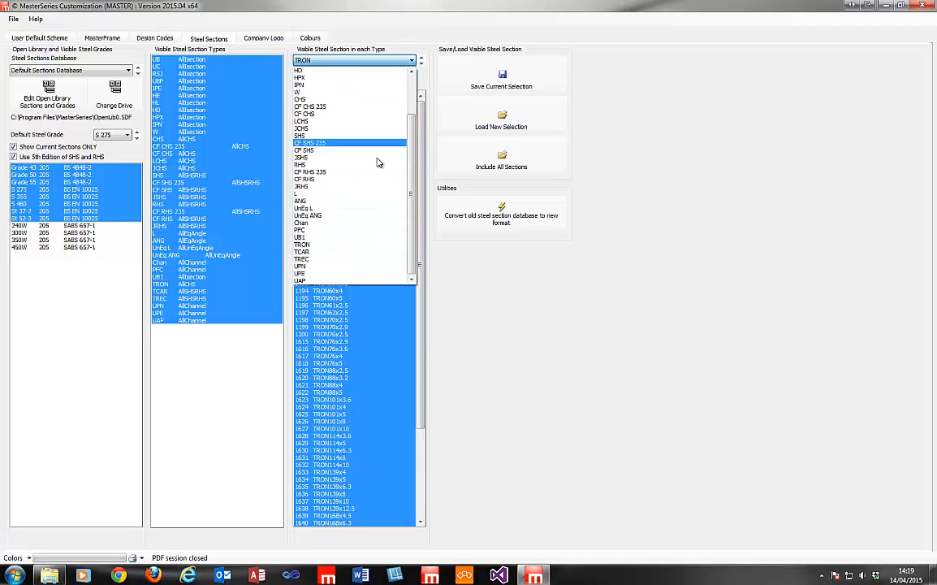
pyautogui.click(350, 267)
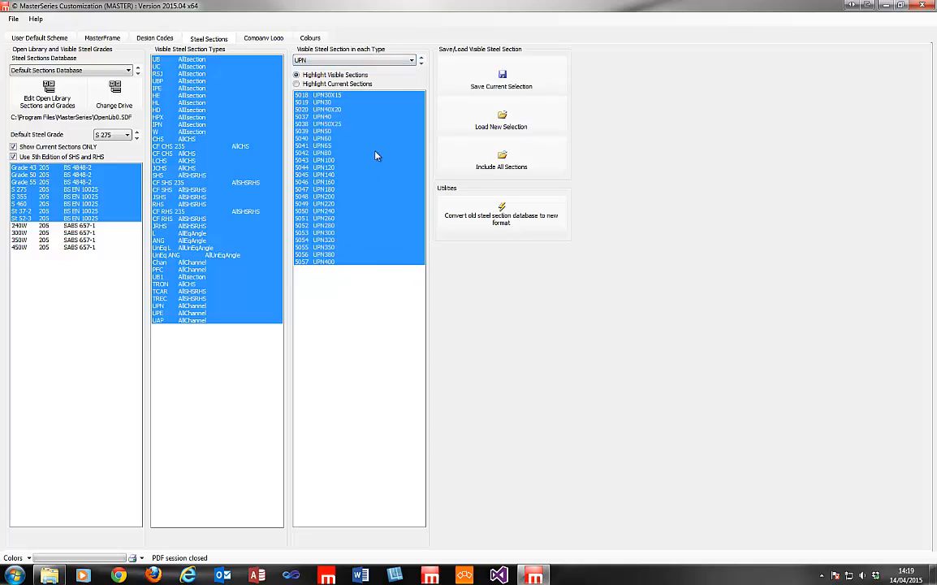
pyautogui.click(421, 67)
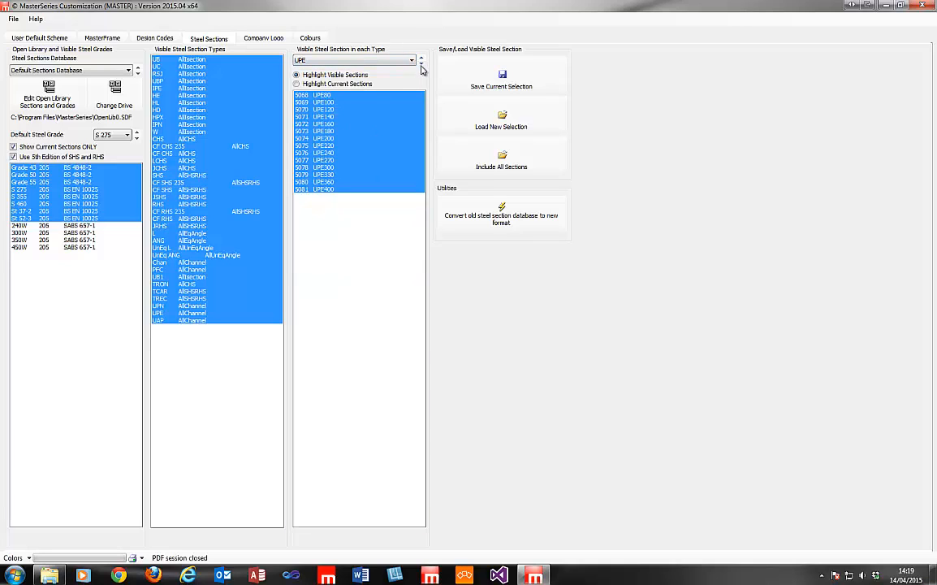
pyautogui.click(422, 65)
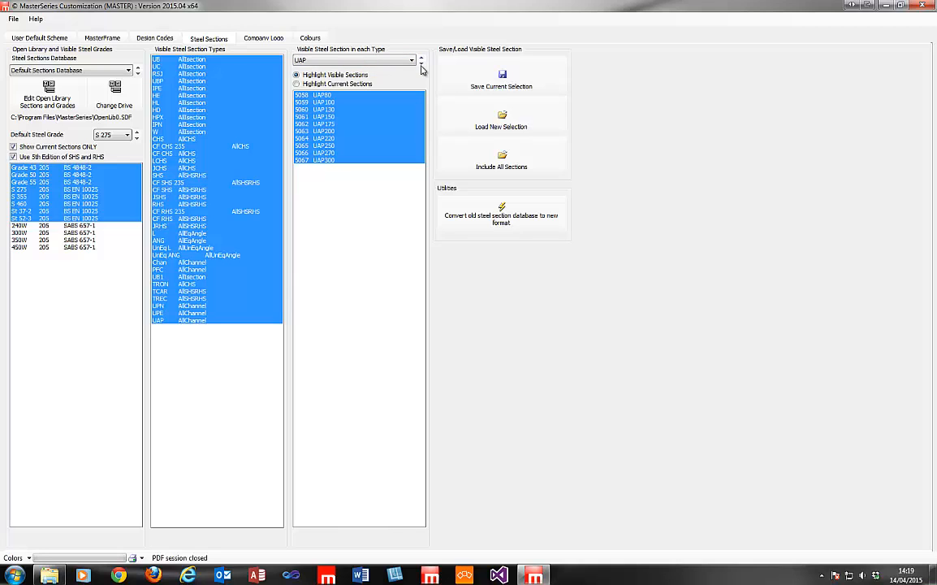
# Browse the IPE and TRON section lists, ending on the TCAR sections.
pyautogui.click(411, 63)
pyautogui.moveTo(411, 165); pyautogui.dragTo(408, 87)
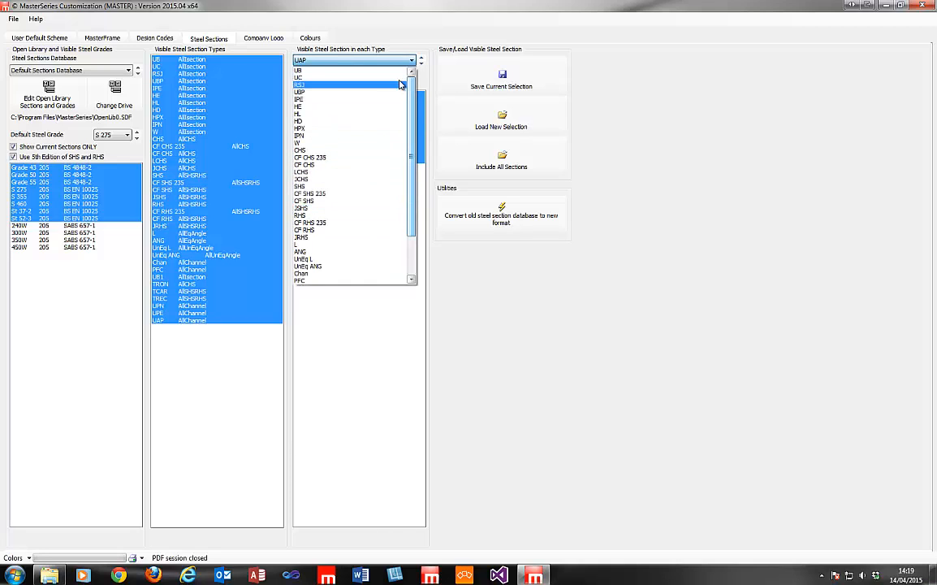
pyautogui.click(361, 99)
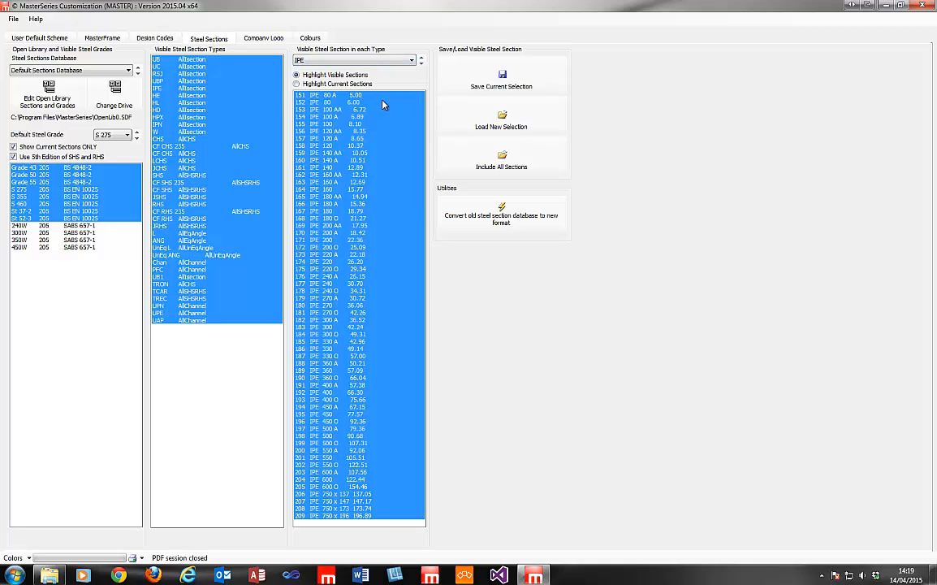
pyautogui.click(394, 63)
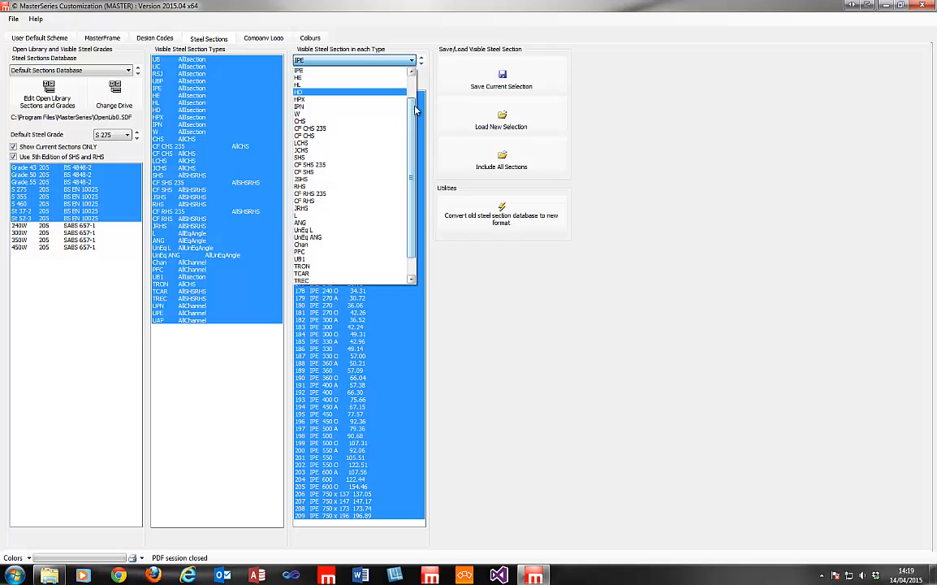
pyautogui.scroll(-1, 366, 162)
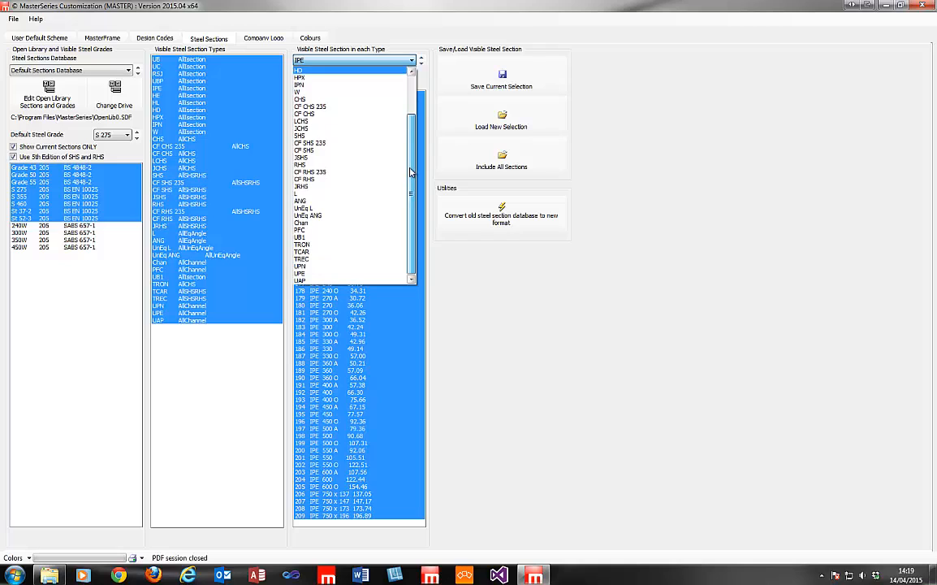
pyautogui.click(354, 246)
pyautogui.click(420, 64)
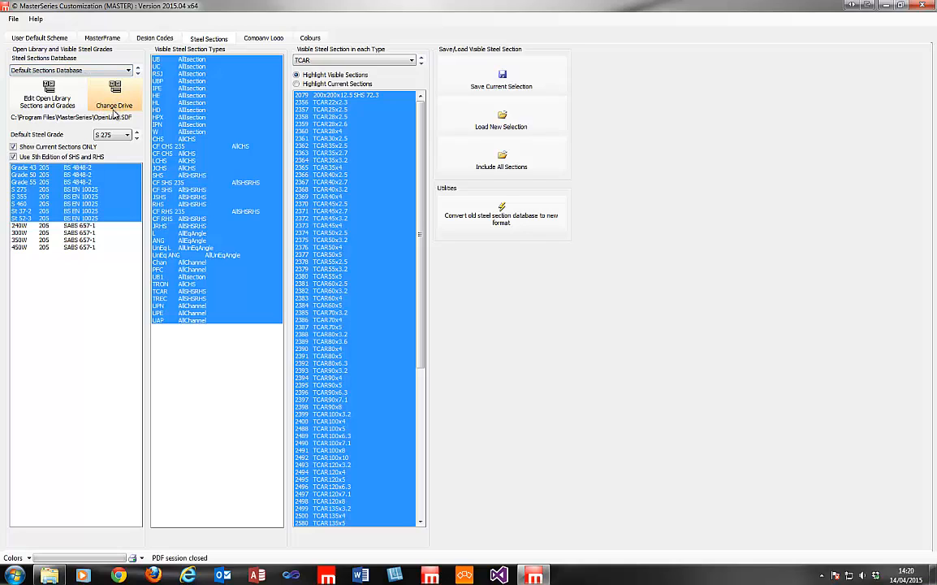
# Load the Chinese section library OpenLibCHN0.sdf.
pyautogui.click(120, 105)
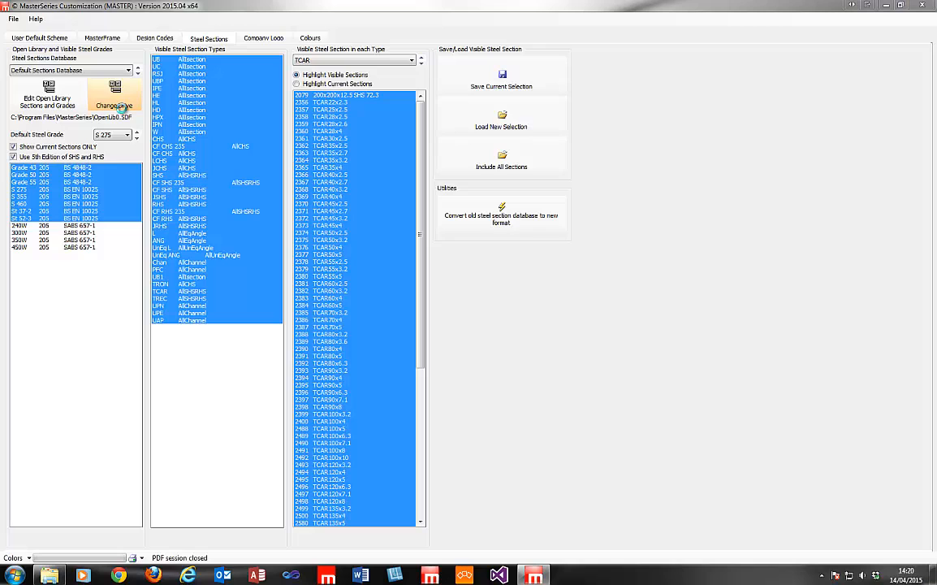
pyautogui.moveTo(683, 199); pyautogui.dragTo(683, 290)
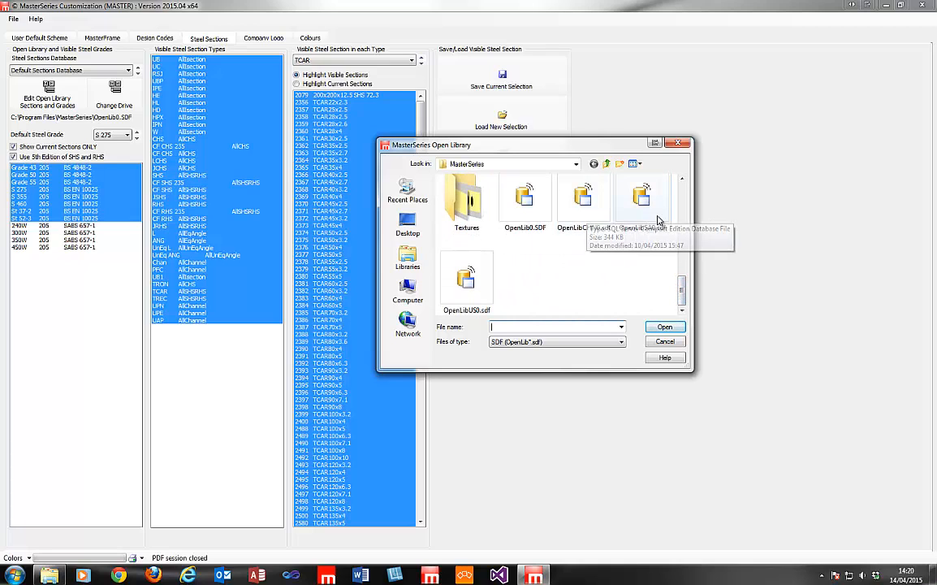
pyautogui.click(583, 202)
pyautogui.click(665, 327)
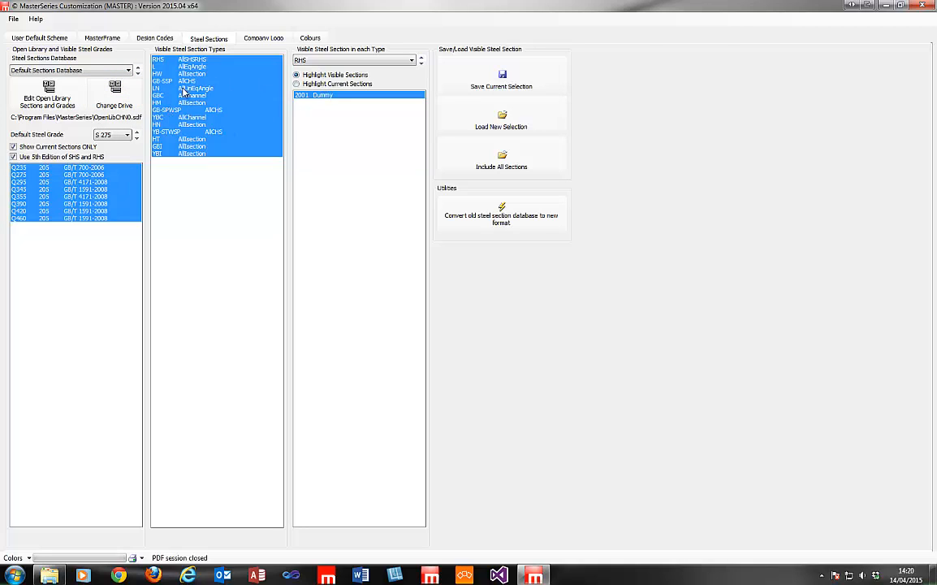
# Browse the L, HW, GB-SSP, LN, GBC and HM section types, then reopen the library picker.
pyautogui.click(299, 60)
pyautogui.click(296, 69)
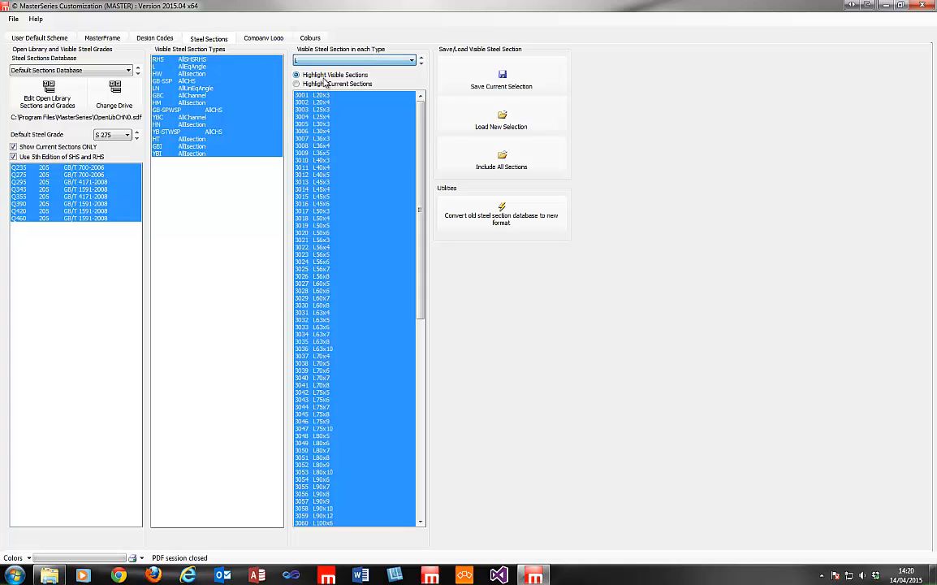
pyautogui.click(422, 64)
pyautogui.click(421, 64)
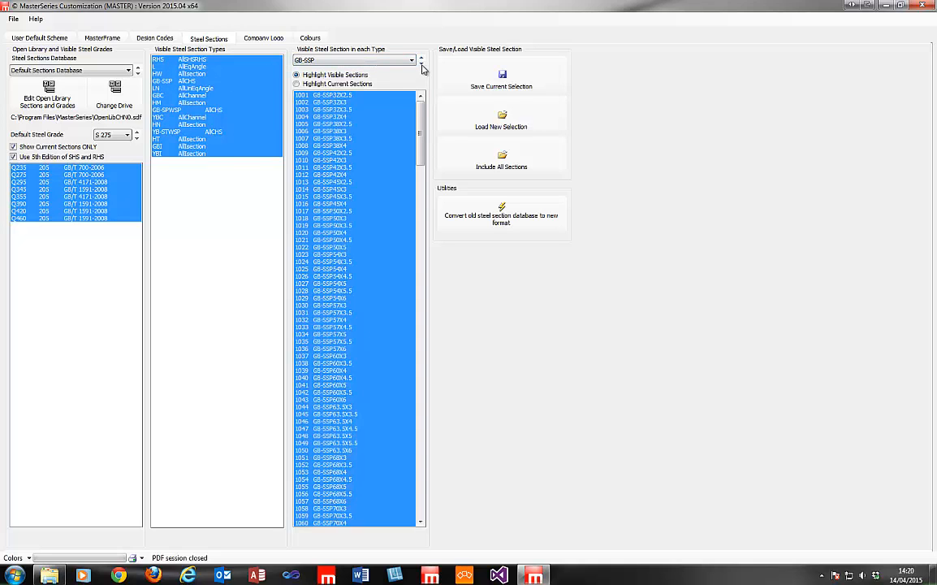
pyautogui.moveTo(421, 126); pyautogui.dragTo(422, 73)
pyautogui.click(421, 64)
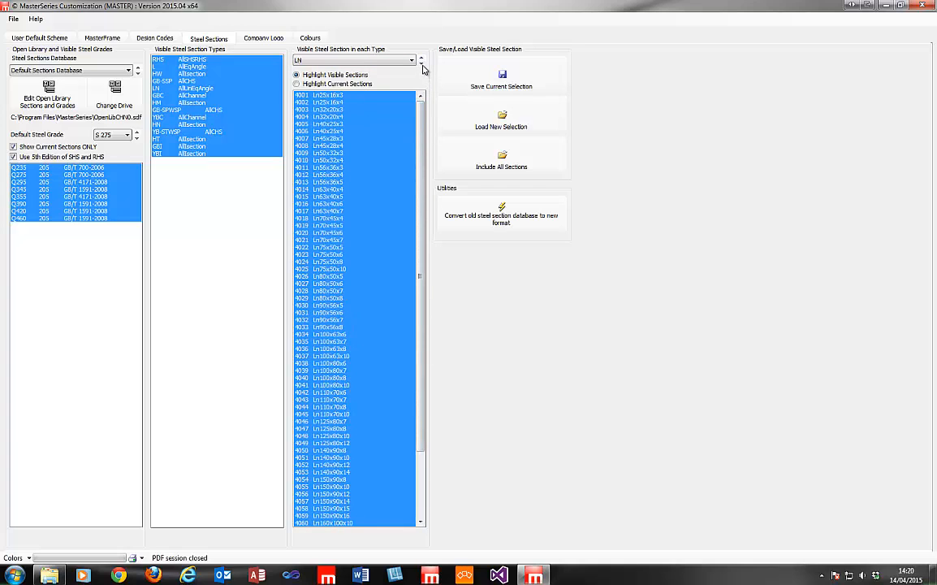
pyautogui.click(422, 64)
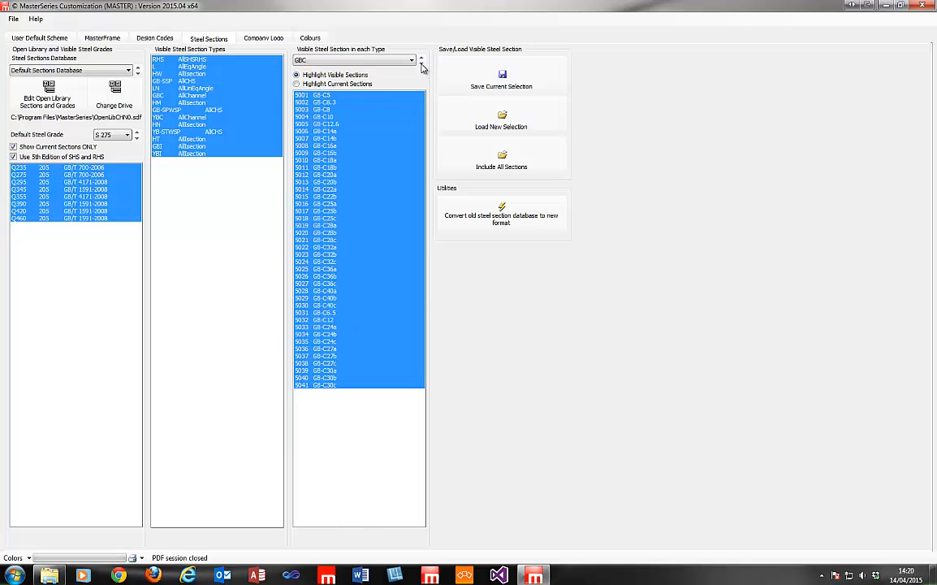
pyautogui.click(422, 65)
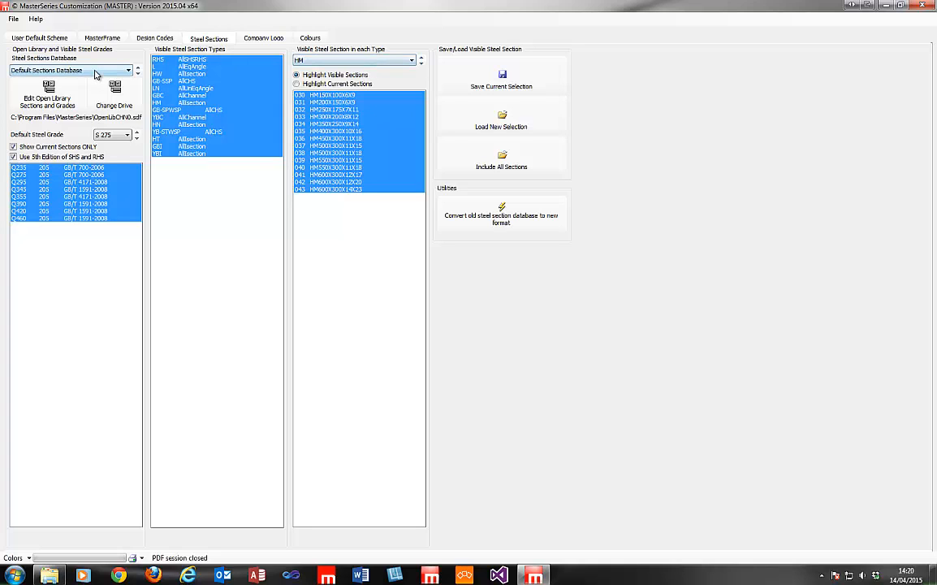
pyautogui.click(115, 100)
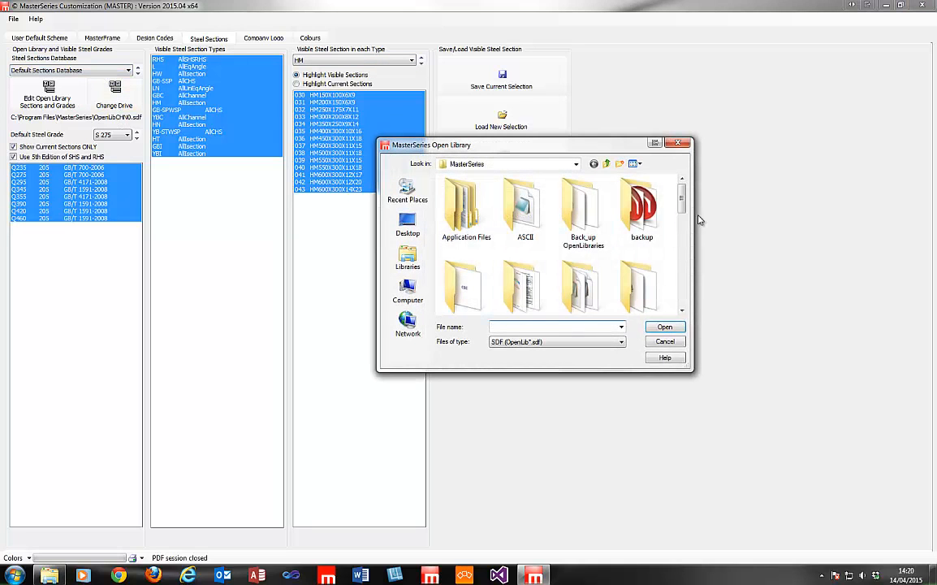
# Load the US section library OpenLibUS0.sdf.
pyautogui.moveTo(684, 200); pyautogui.dragTo(689, 318)
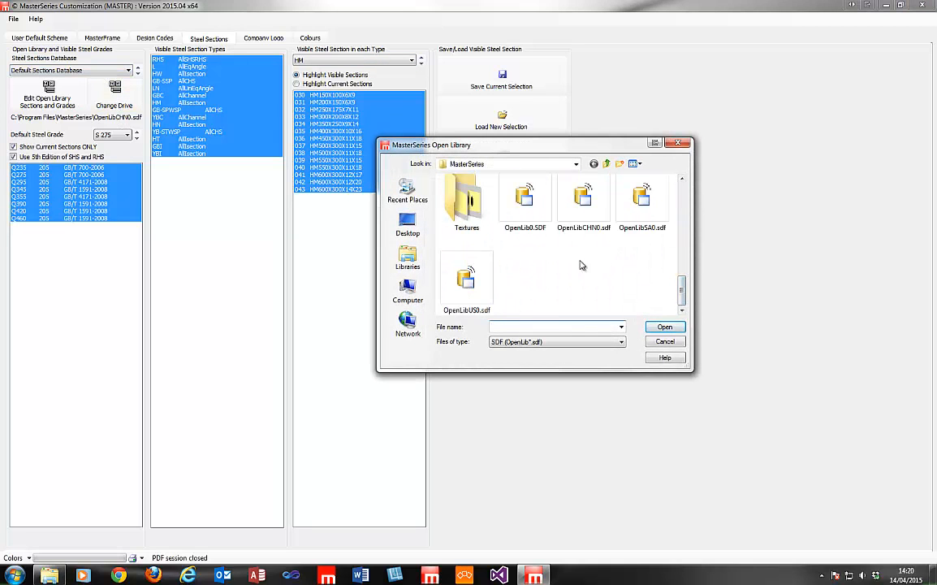
pyautogui.click(466, 279)
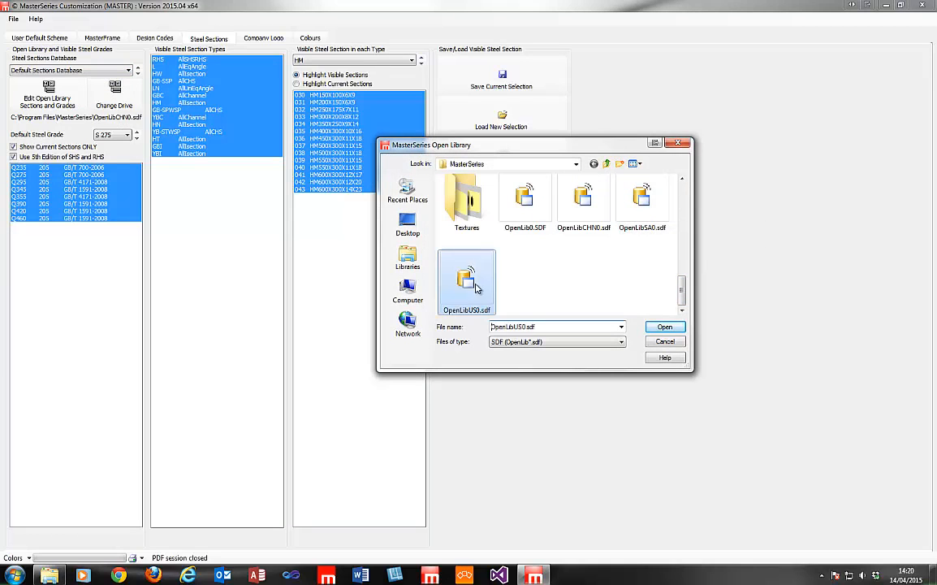
pyautogui.click(664, 327)
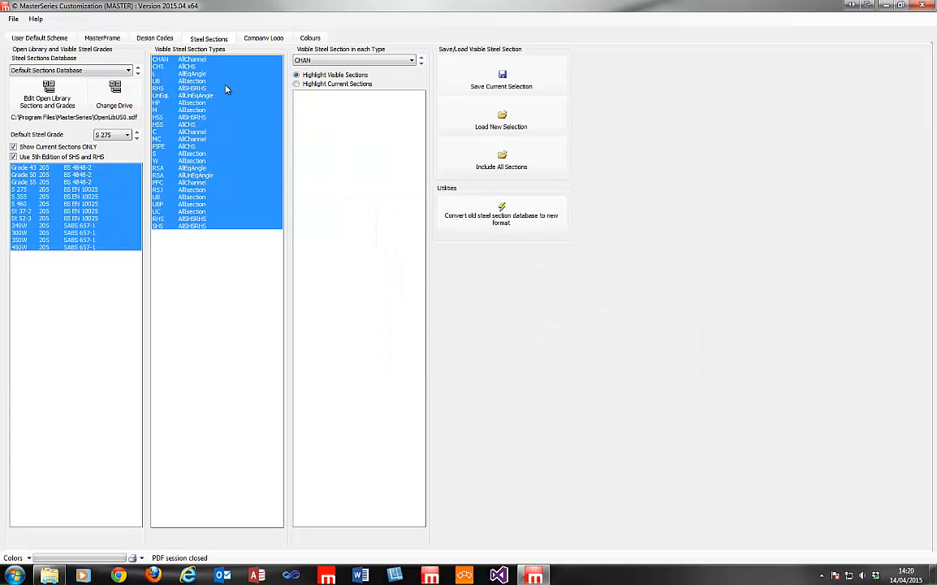
# Browse the RHS and HP section lists, leaving the sections database unchanged.
pyautogui.click(341, 62)
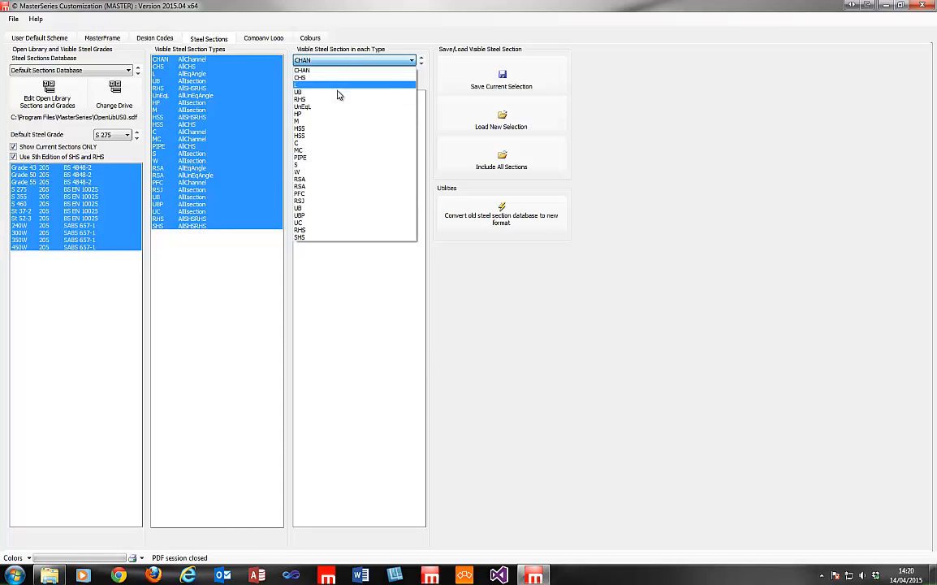
pyautogui.click(335, 99)
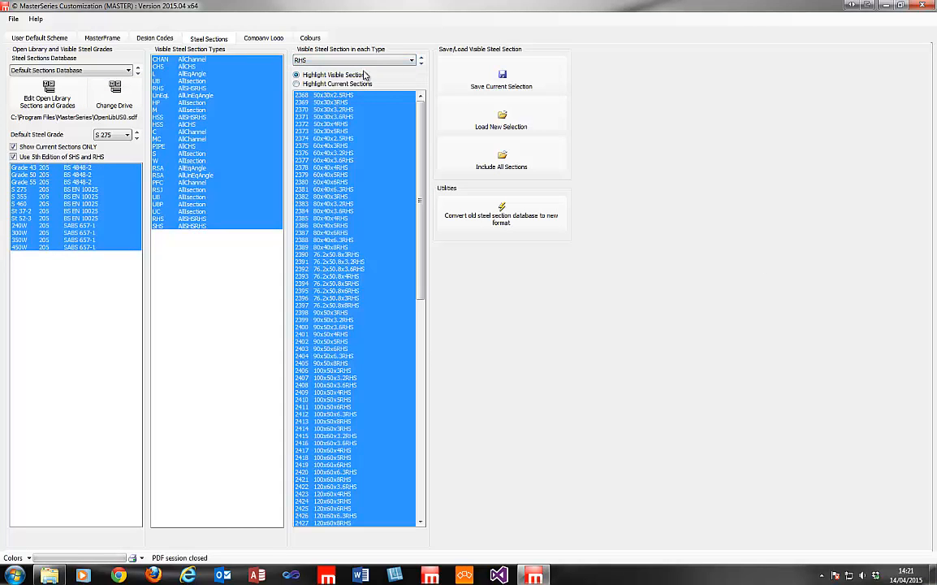
pyautogui.click(420, 63)
pyautogui.click(421, 63)
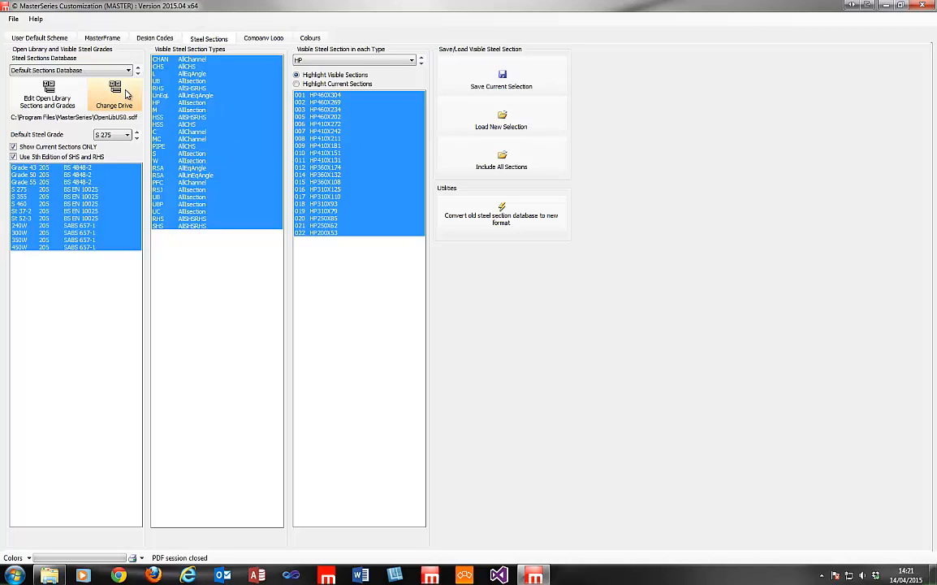
pyautogui.click(106, 70)
pyautogui.click(107, 71)
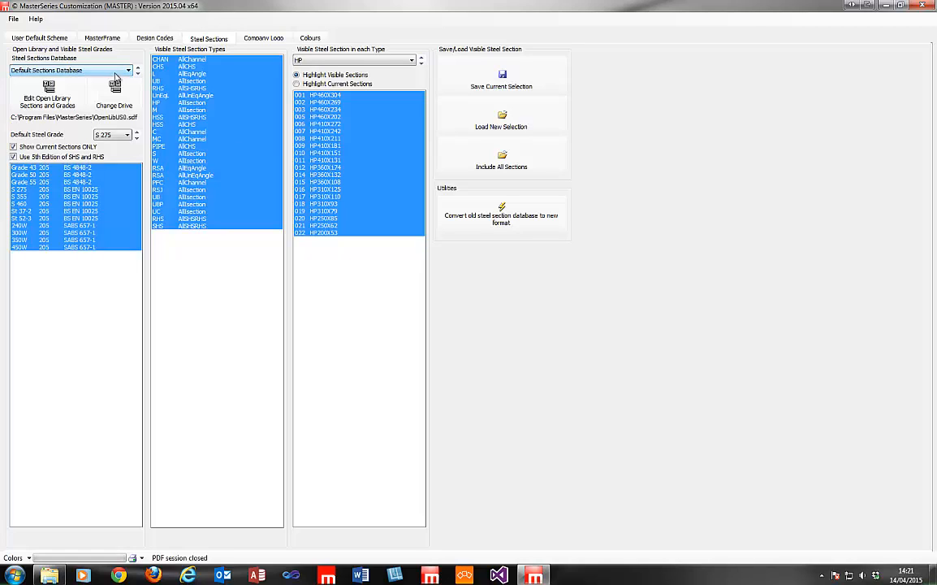
# Create User Sections Database 1 (OpenLibUS1.SDF) and set it as the active sections database.
pyautogui.click(130, 72)
pyautogui.click(119, 88)
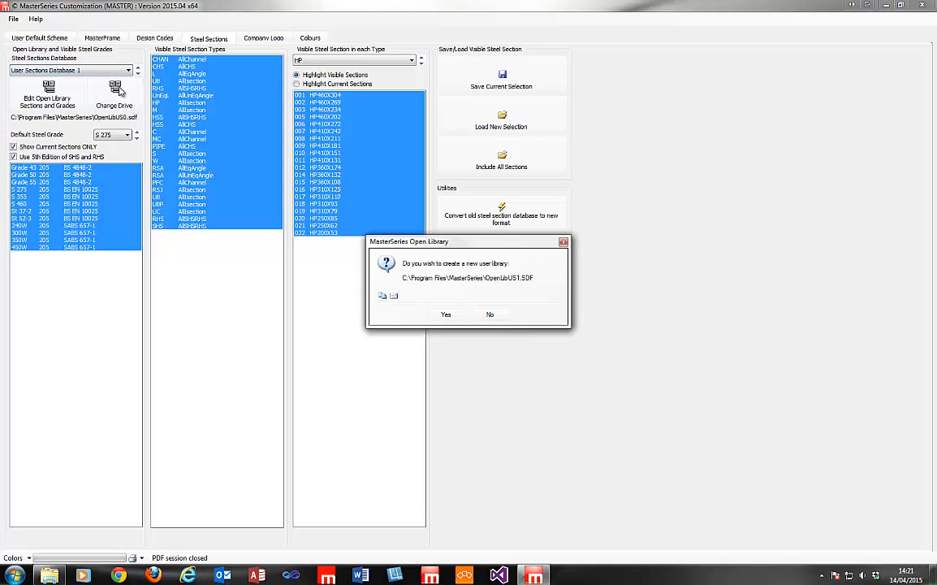
pyautogui.click(448, 315)
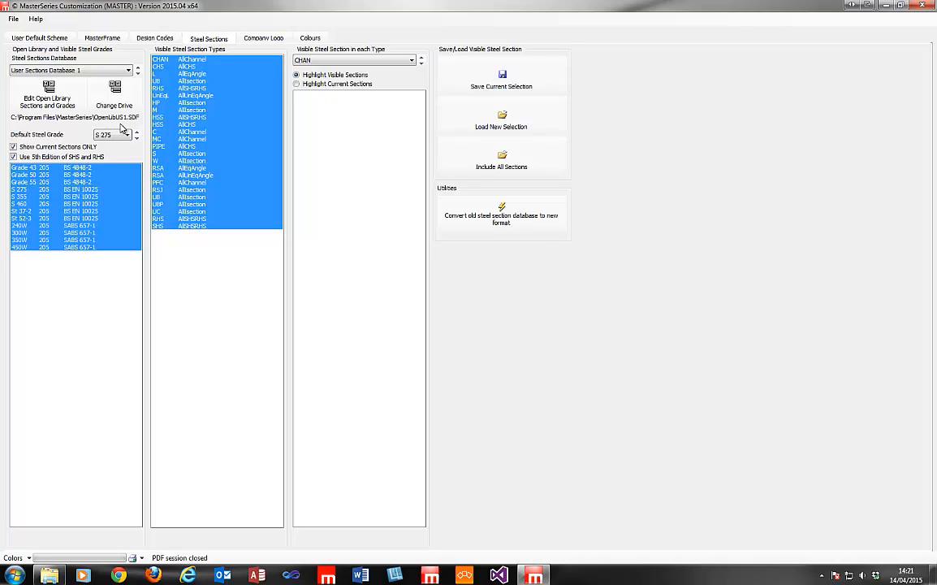
pyautogui.click(104, 72)
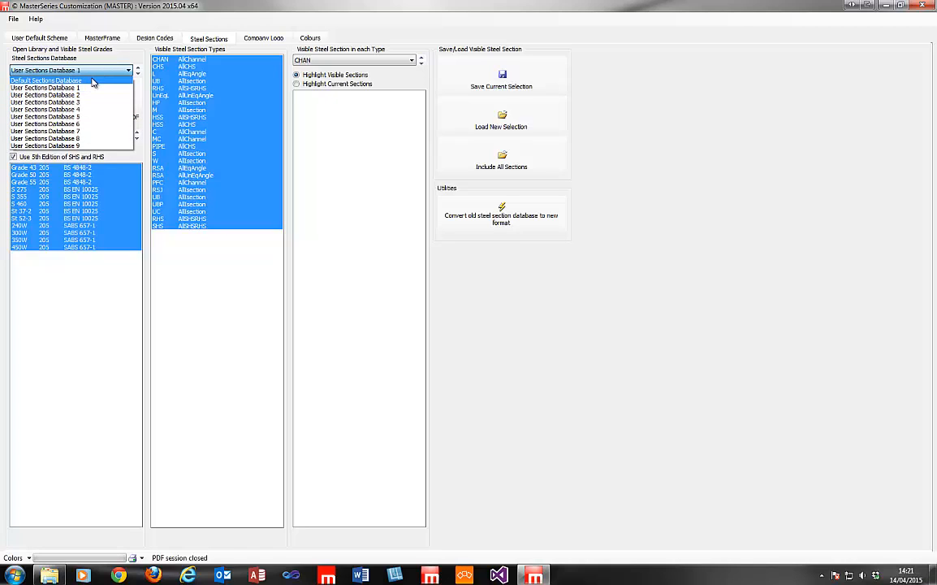
pyautogui.click(86, 81)
pyautogui.click(136, 74)
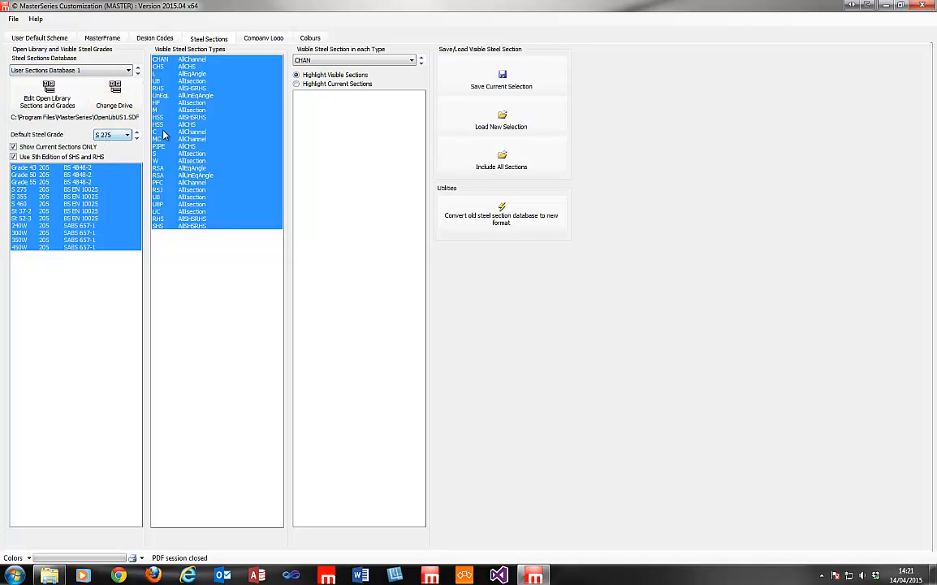